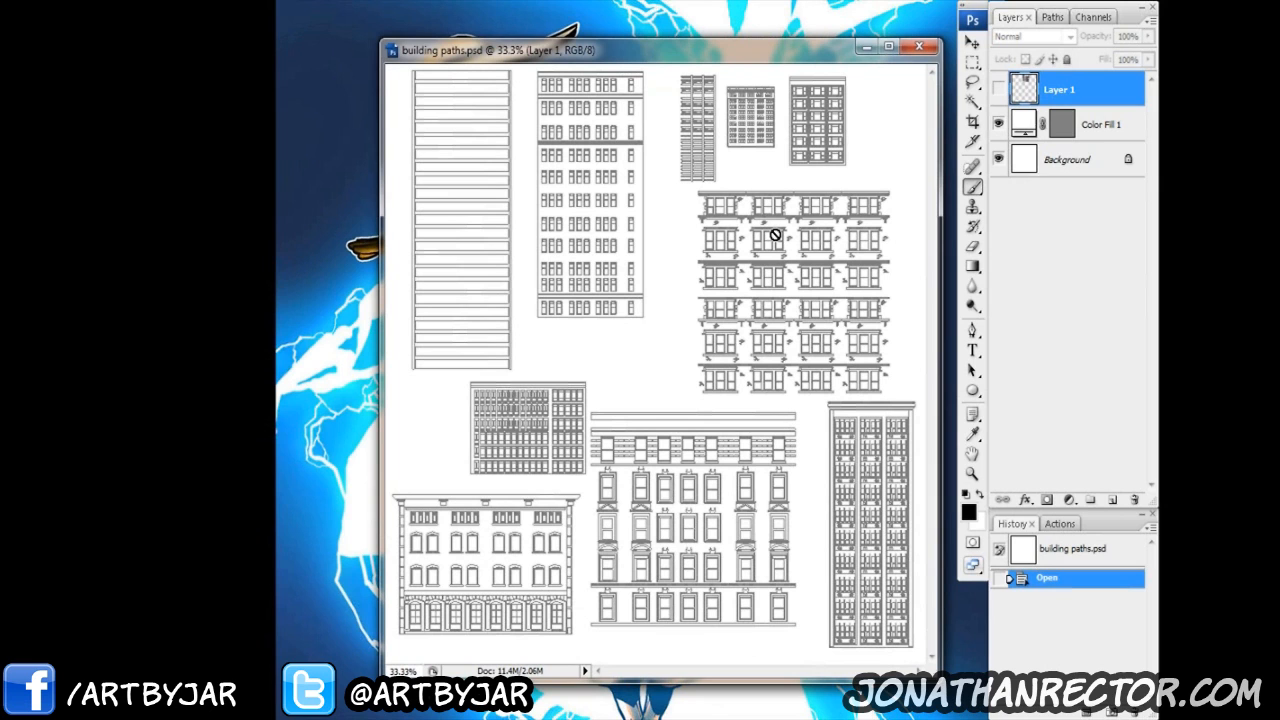
pyautogui.hotkey('ctrl', '+')
pyautogui.hotkey('ctrl', '+')
pyautogui.hotkey('ctrl', '+')
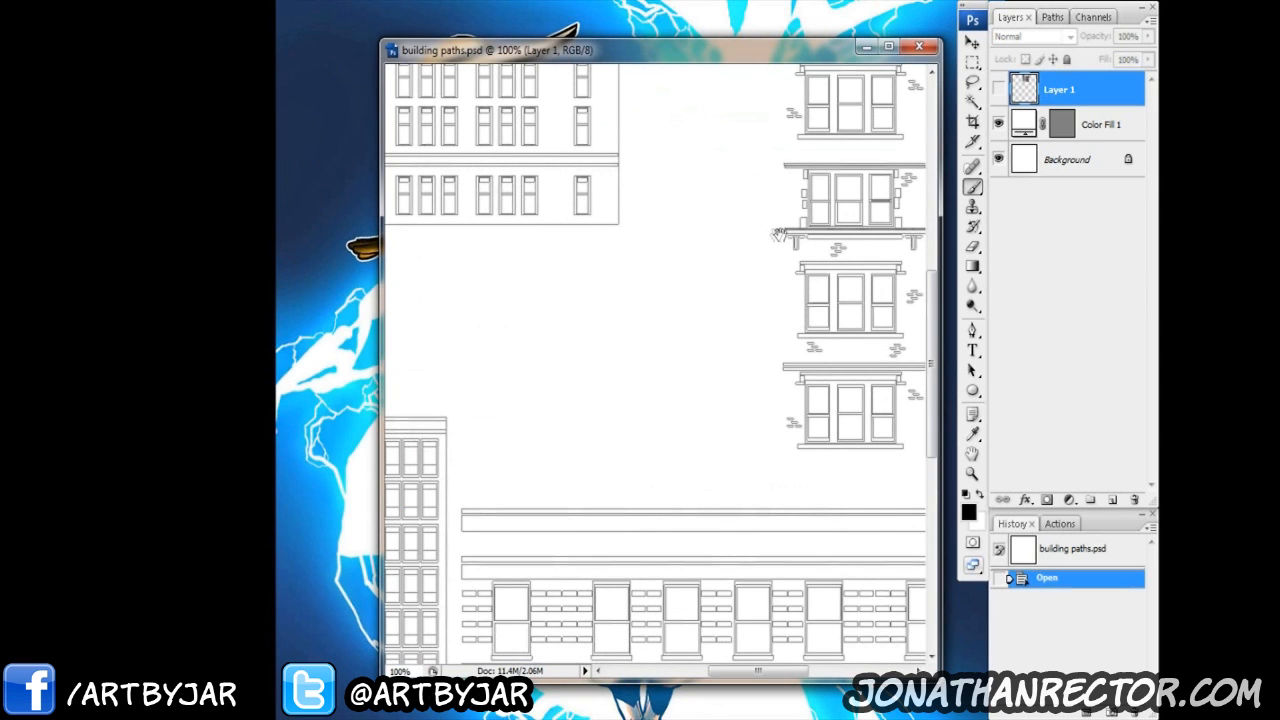
pyautogui.hotkey('ctrl', '-')
pyautogui.hotkey('ctrl', '-')
pyautogui.hotkey('ctrl', '-')
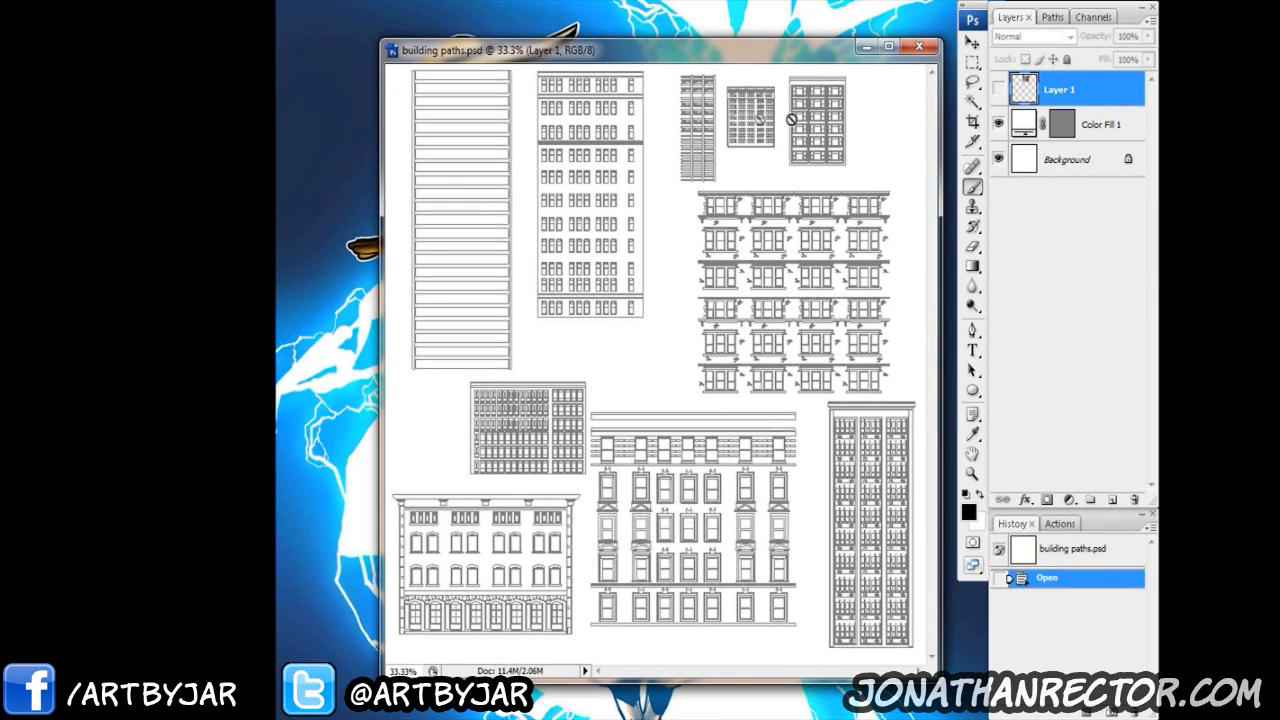
# Step: Reposition and enlarge the building paths.psd window to fit the whole page, and display its list of saved paths
pyautogui.moveTo(707, 50); pyautogui.dragTo(519, 31)
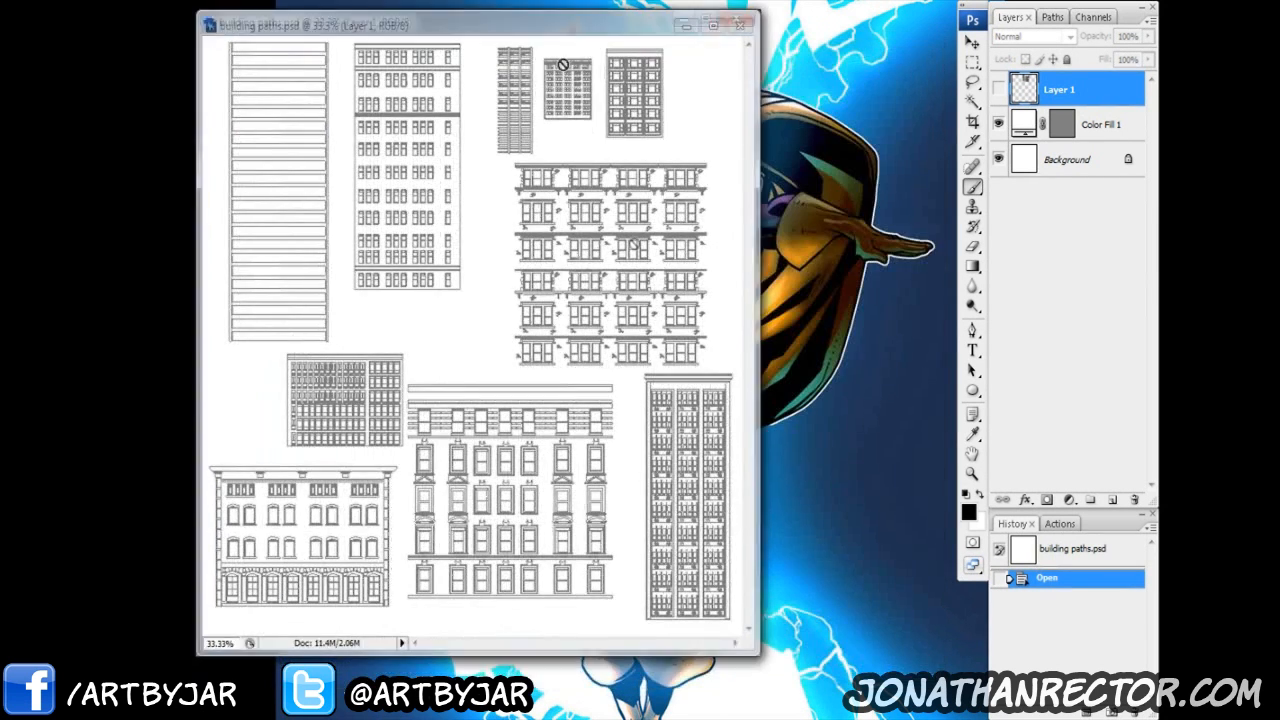
pyautogui.moveTo(748, 651); pyautogui.dragTo(935, 712)
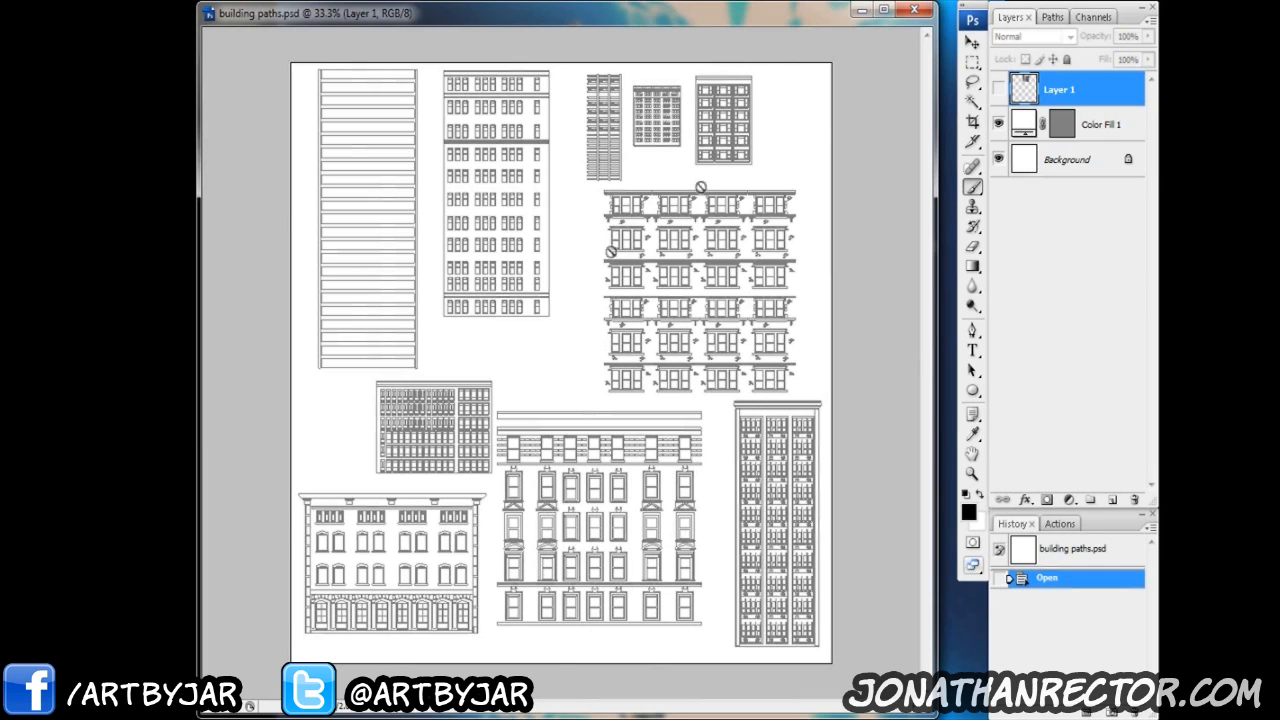
pyautogui.click(1046, 252)
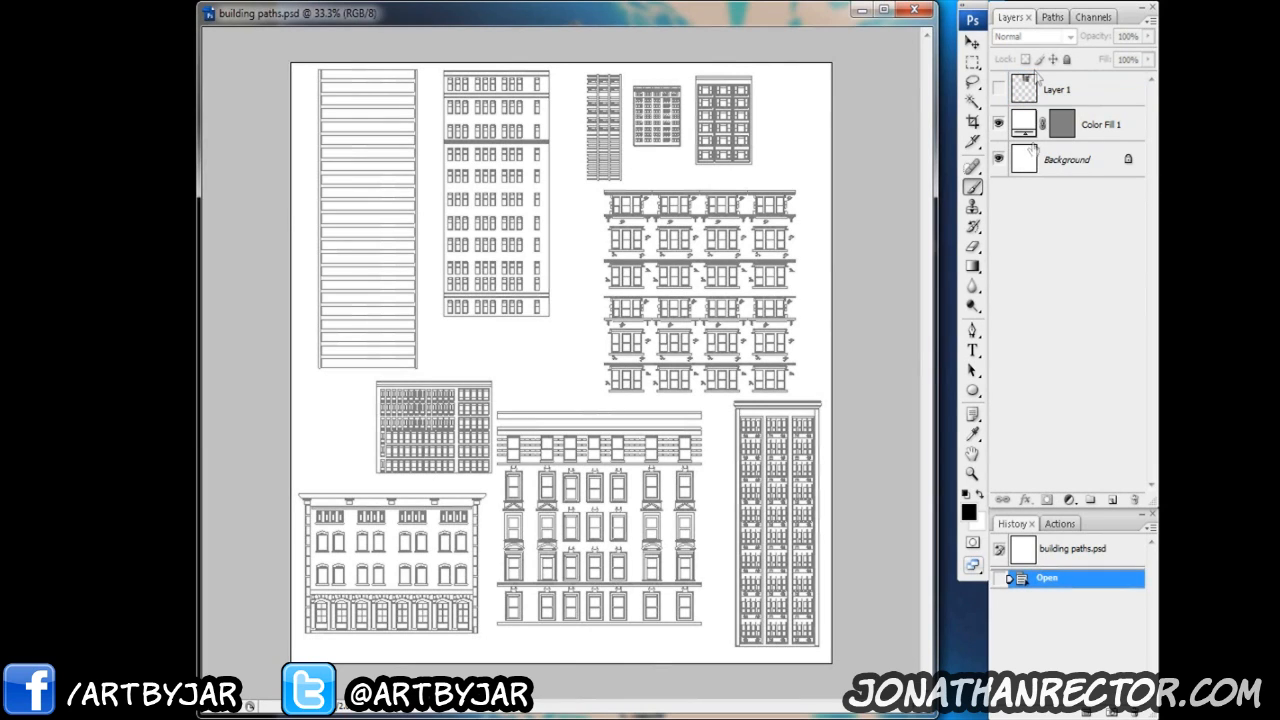
pyautogui.click(1053, 18)
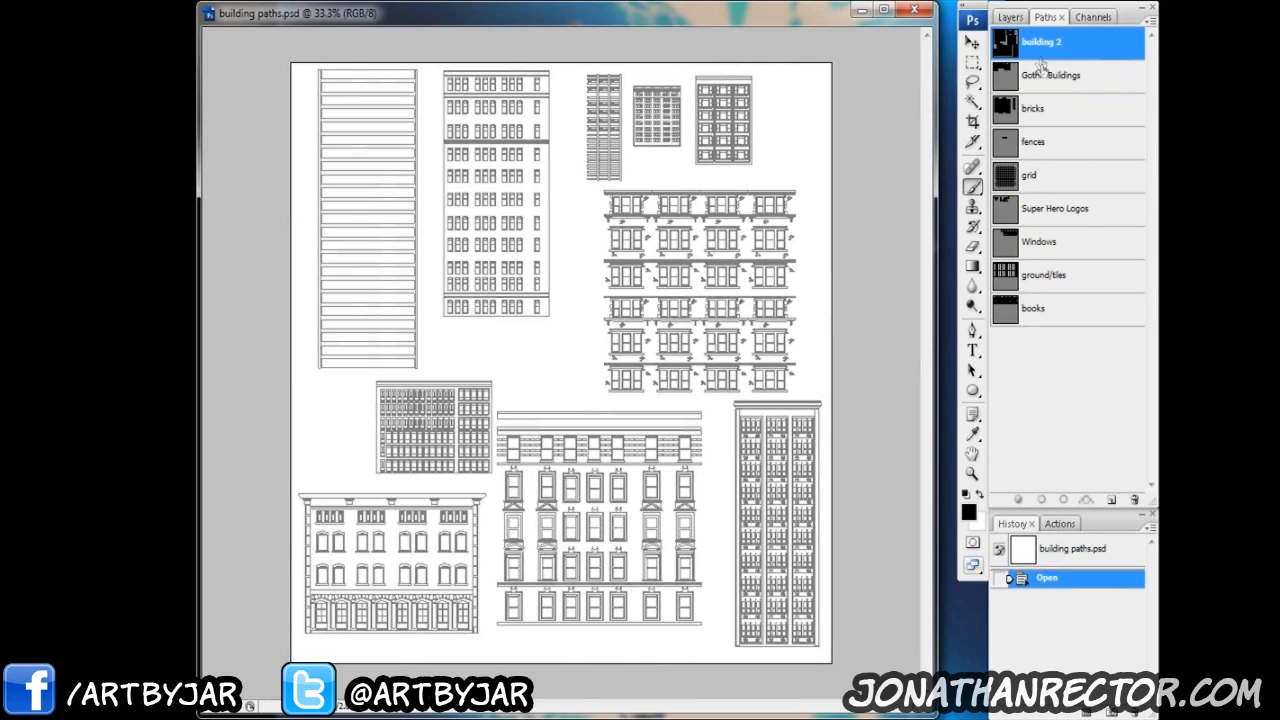
# Step: Examine the building facades of the building 2 path up close across the page
pyautogui.hotkey('ctrl', '+')
pyautogui.hotkey('ctrl', '+')
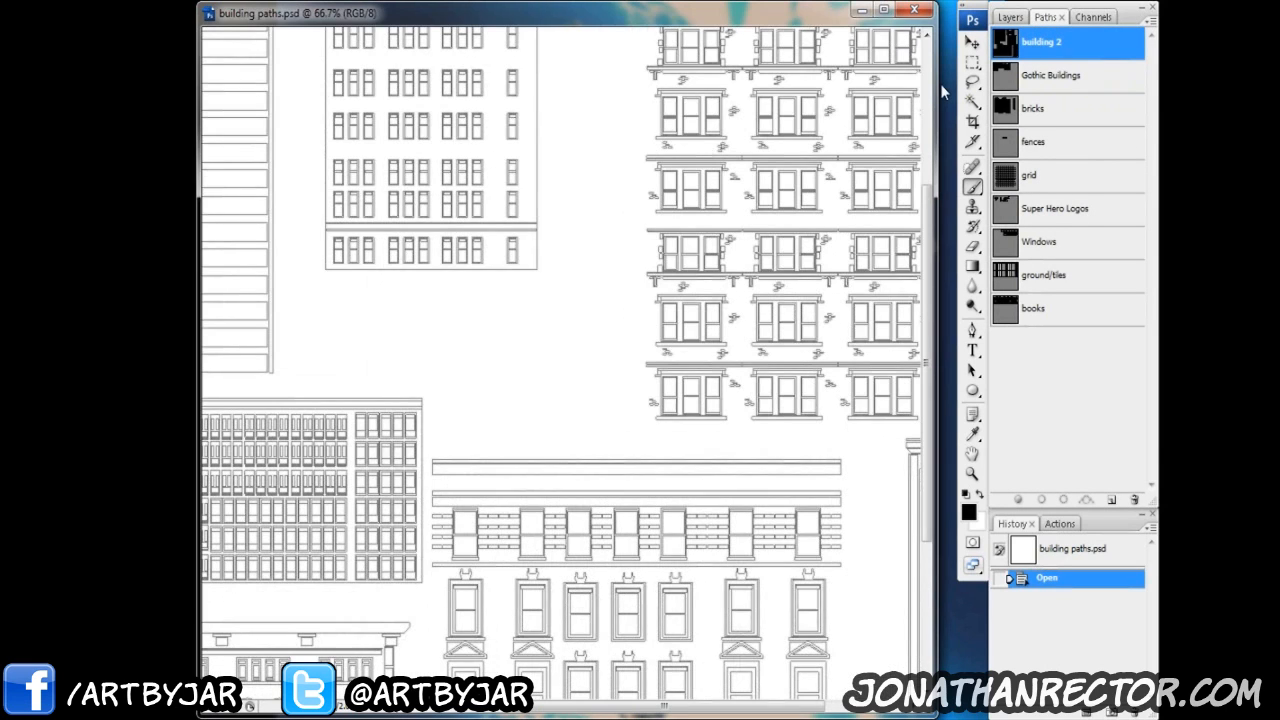
pyautogui.moveTo(478, 452); pyautogui.dragTo(643, 215)
pyautogui.moveTo(566, 443); pyautogui.dragTo(627, 286)
pyautogui.moveTo(725, 378); pyautogui.dragTo(316, 330)
pyautogui.moveTo(650, 197); pyautogui.dragTo(713, 448)
pyautogui.moveTo(706, 208); pyautogui.dragTo(646, 457)
pyautogui.moveTo(546, 260); pyautogui.dragTo(580, 416)
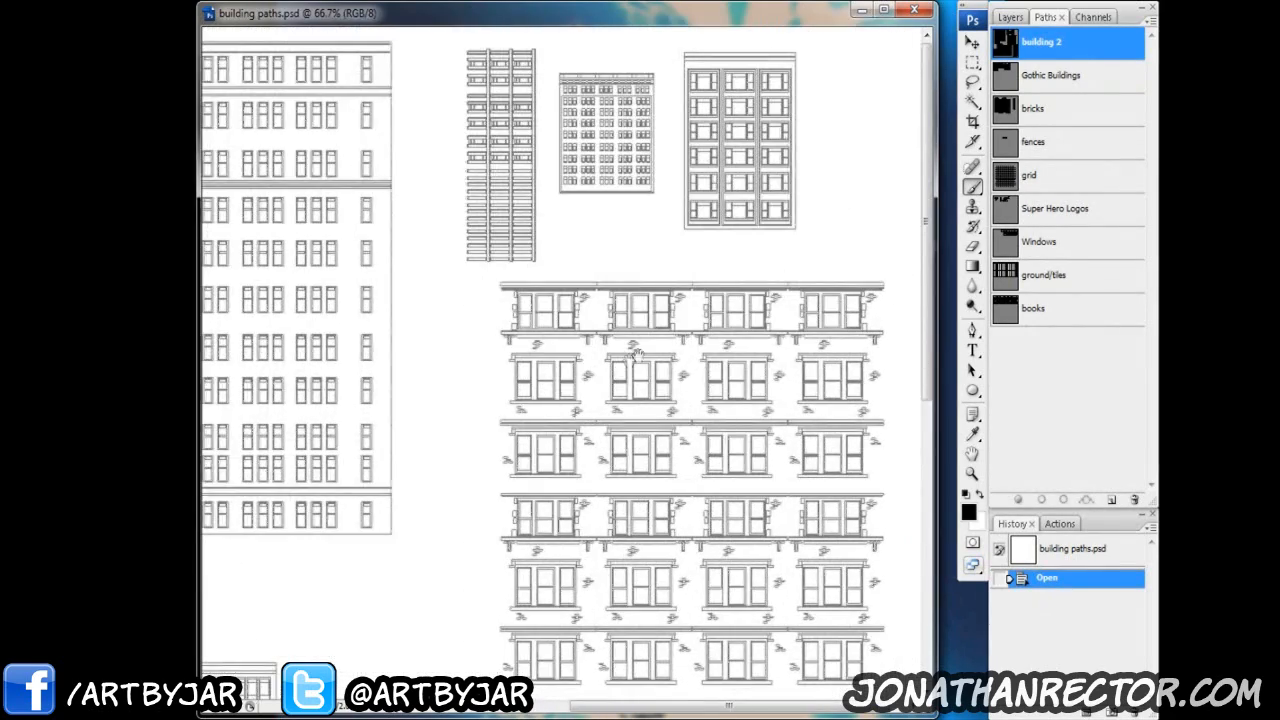
pyautogui.moveTo(650, 340); pyautogui.dragTo(726, 342)
# Step: Display the Gothic Buildings path and examine the arched windows and facades up close
pyautogui.click(1051, 80)
pyautogui.moveTo(417, 342); pyautogui.dragTo(668, 321)
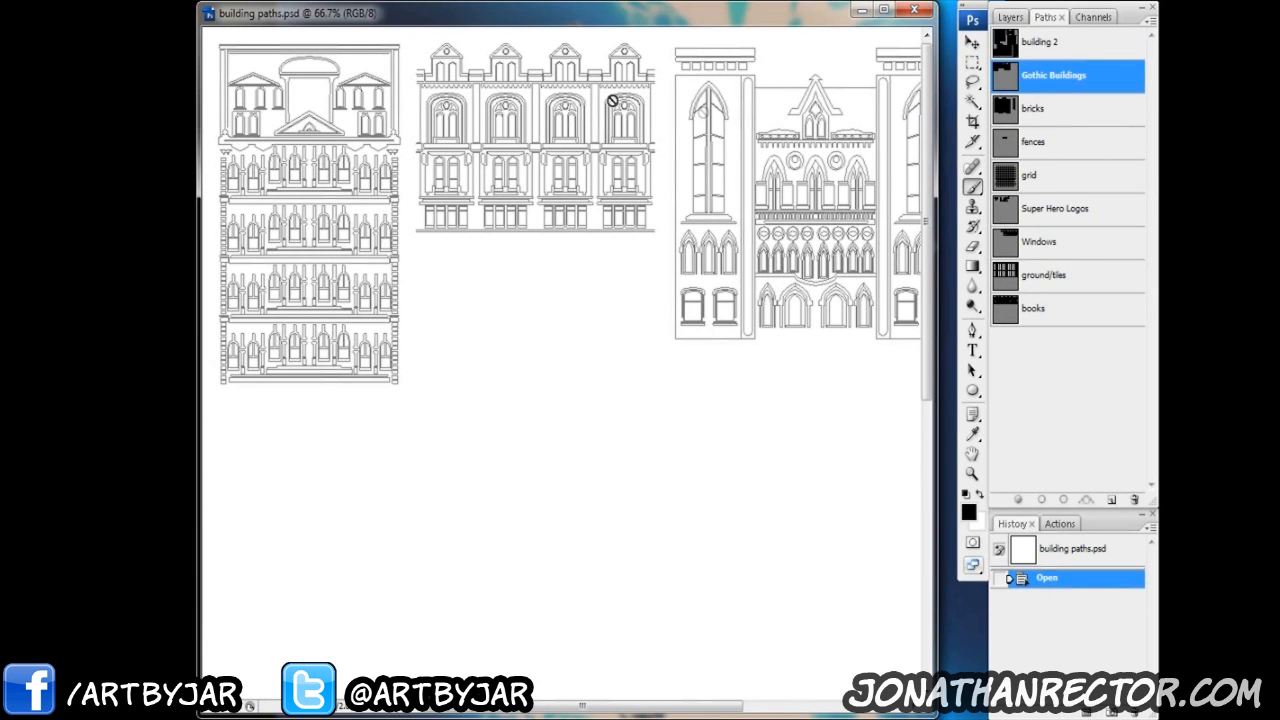
pyautogui.hotkey('ctrl', '+')
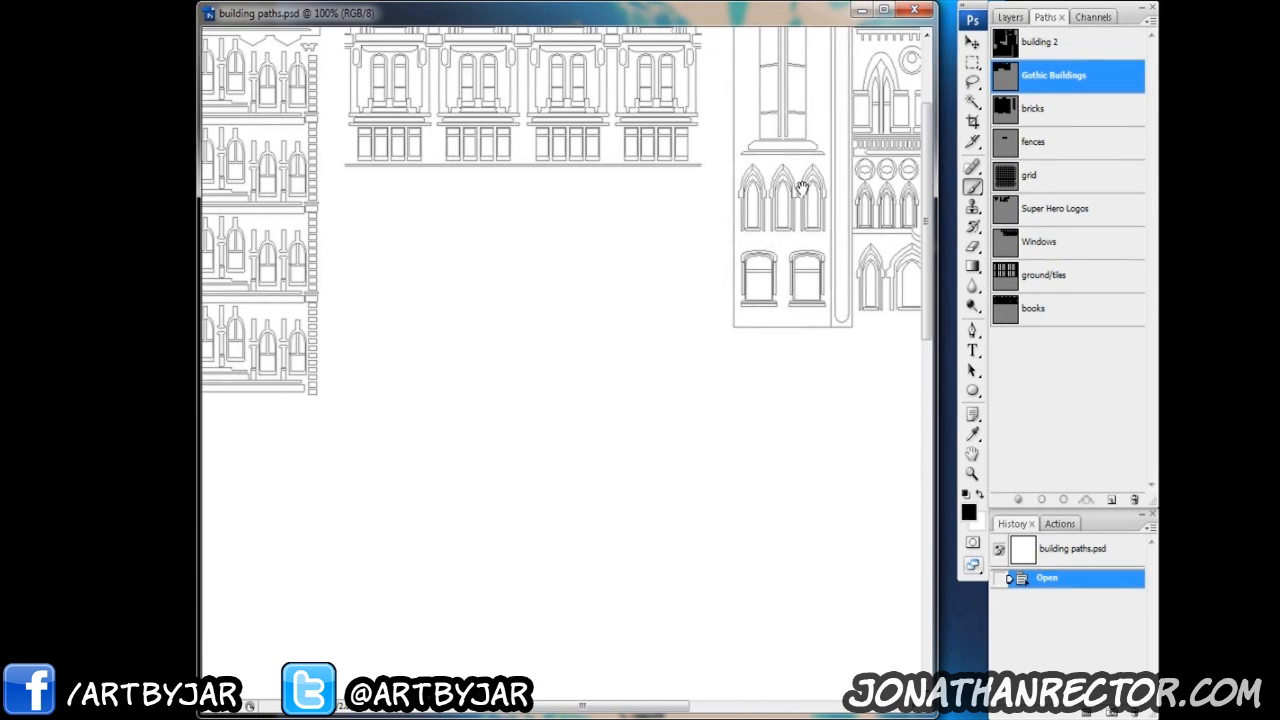
pyautogui.moveTo(802, 188); pyautogui.dragTo(642, 494)
pyautogui.hotkey('ctrl', '+')
pyautogui.moveTo(668, 432); pyautogui.dragTo(306, 409)
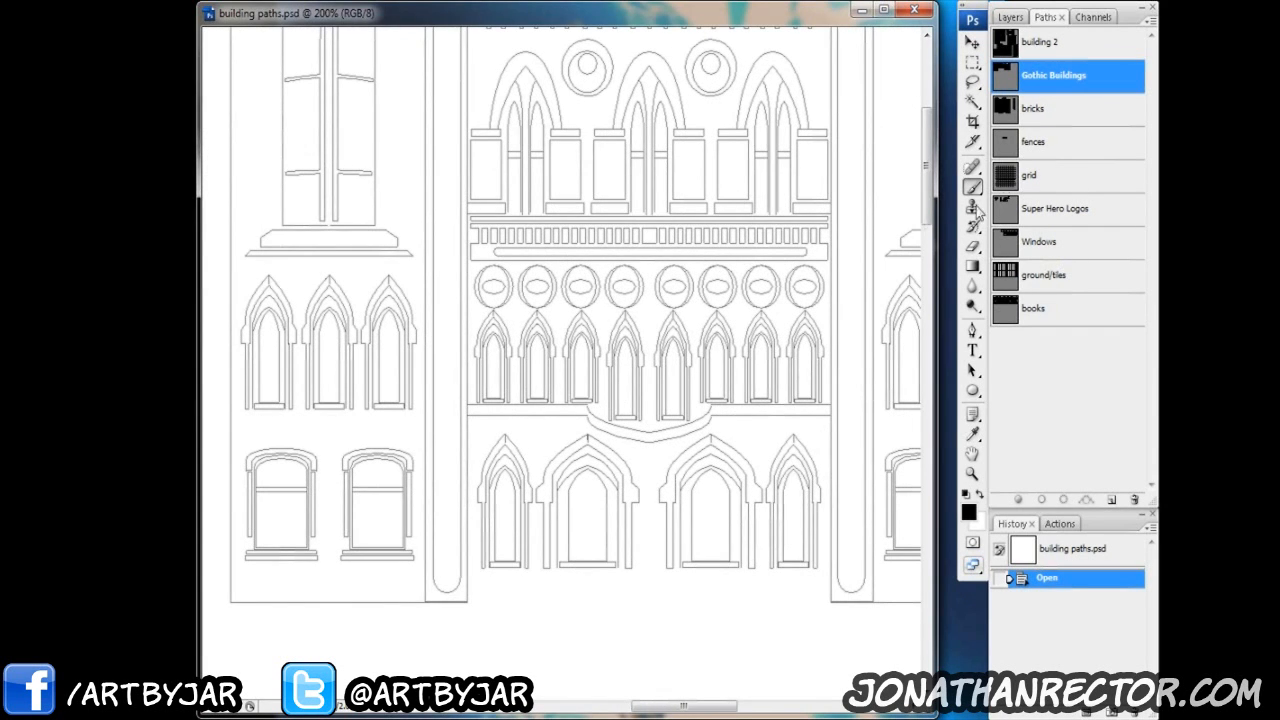
# Step: Display the bricks path and view its whole brick pattern at 50% zoom
pyautogui.click(1033, 113)
pyautogui.hotkey('ctrl', '-')
pyautogui.hotkey('ctrl', '-')
pyautogui.hotkey('ctrl', '-')
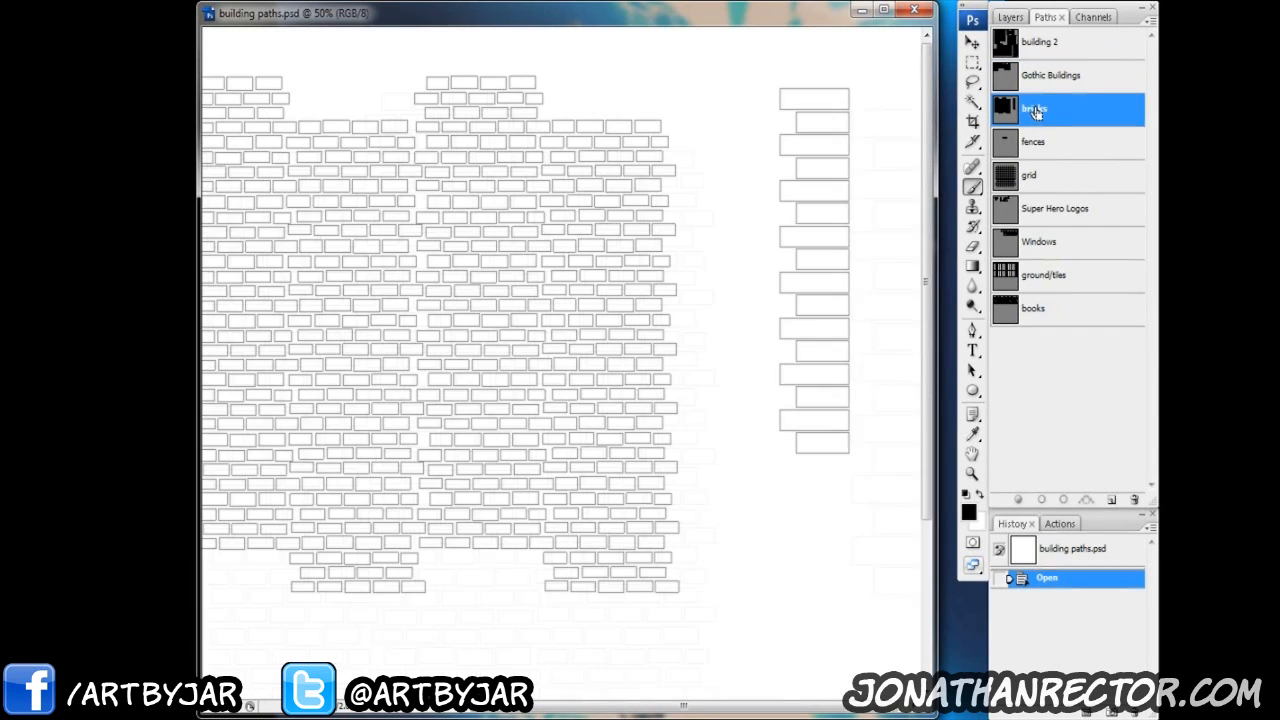
pyautogui.moveTo(394, 371); pyautogui.dragTo(503, 360)
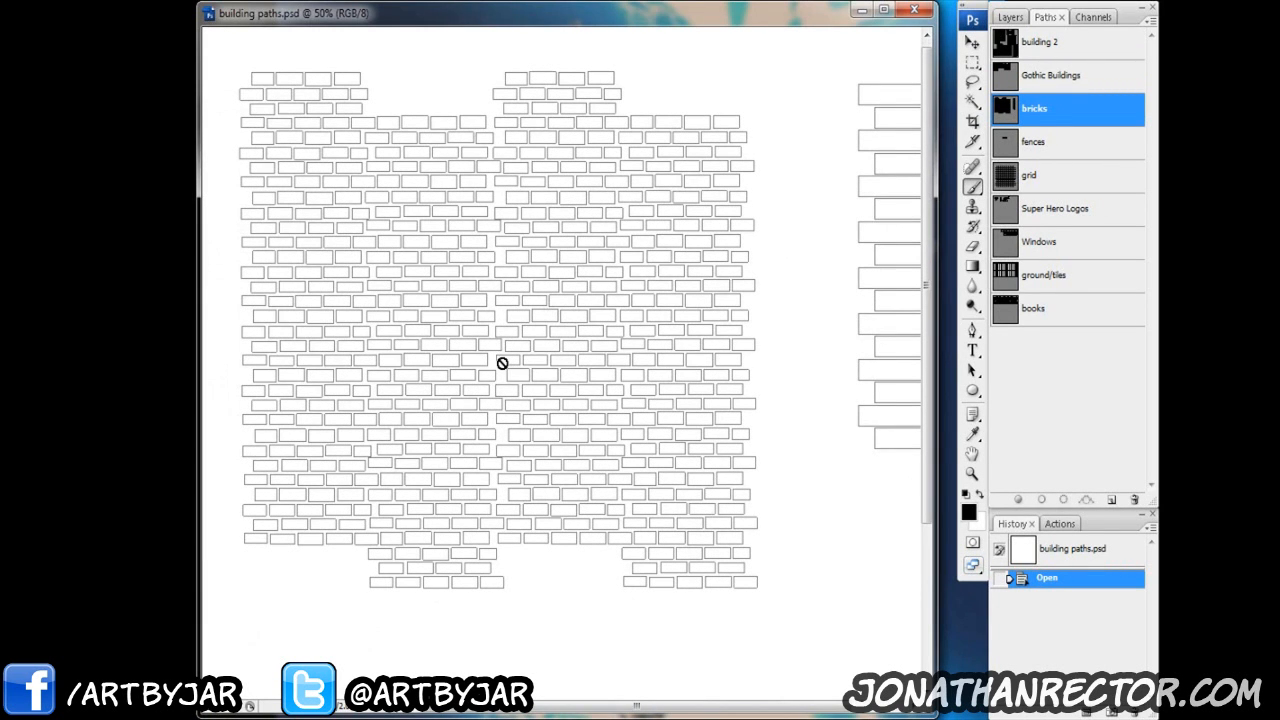
# Step: Display the fences, grid, Super Hero Logos, Windows, ground/tiles and books paths one after another
pyautogui.click(1052, 150)
pyautogui.click(1072, 175)
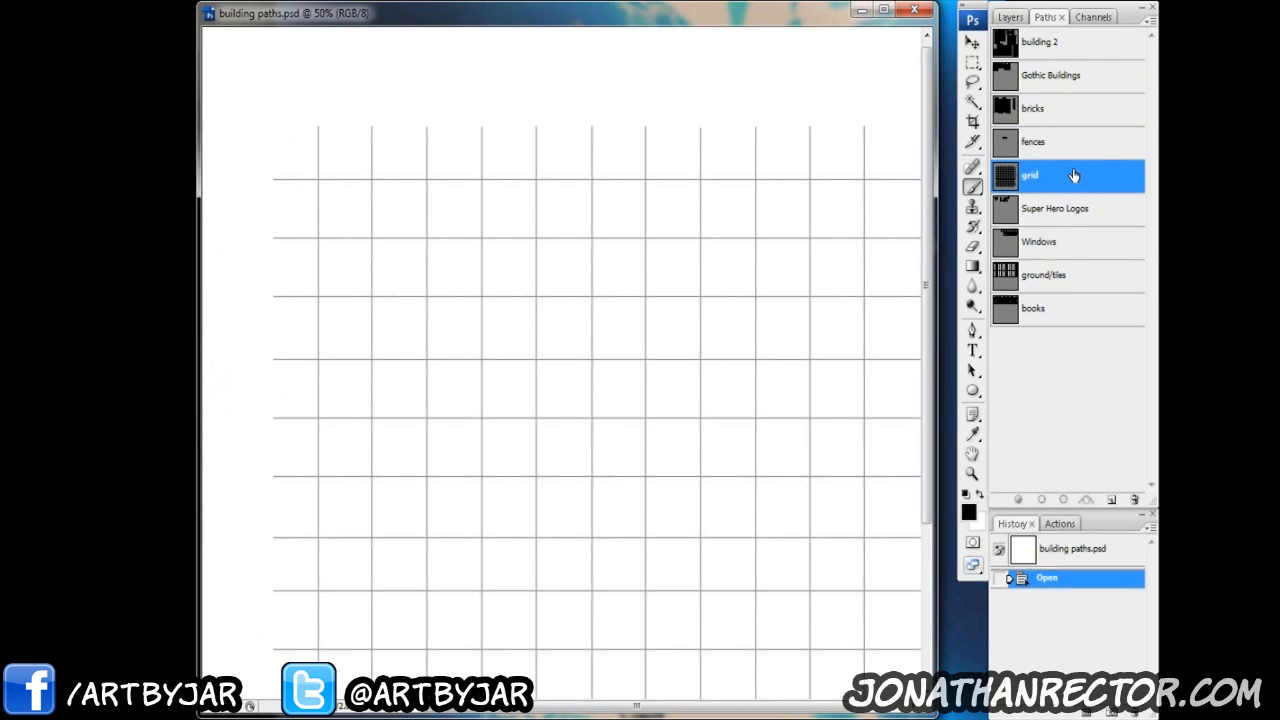
pyautogui.click(1063, 218)
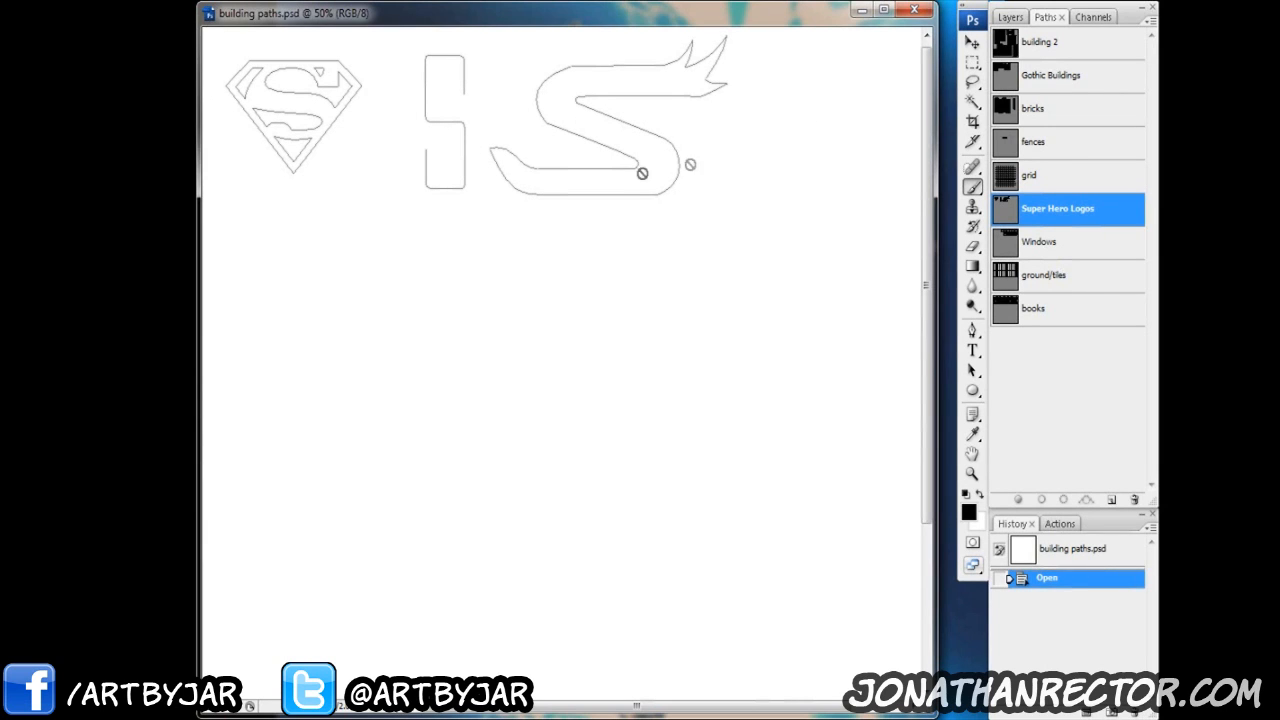
pyautogui.click(1080, 246)
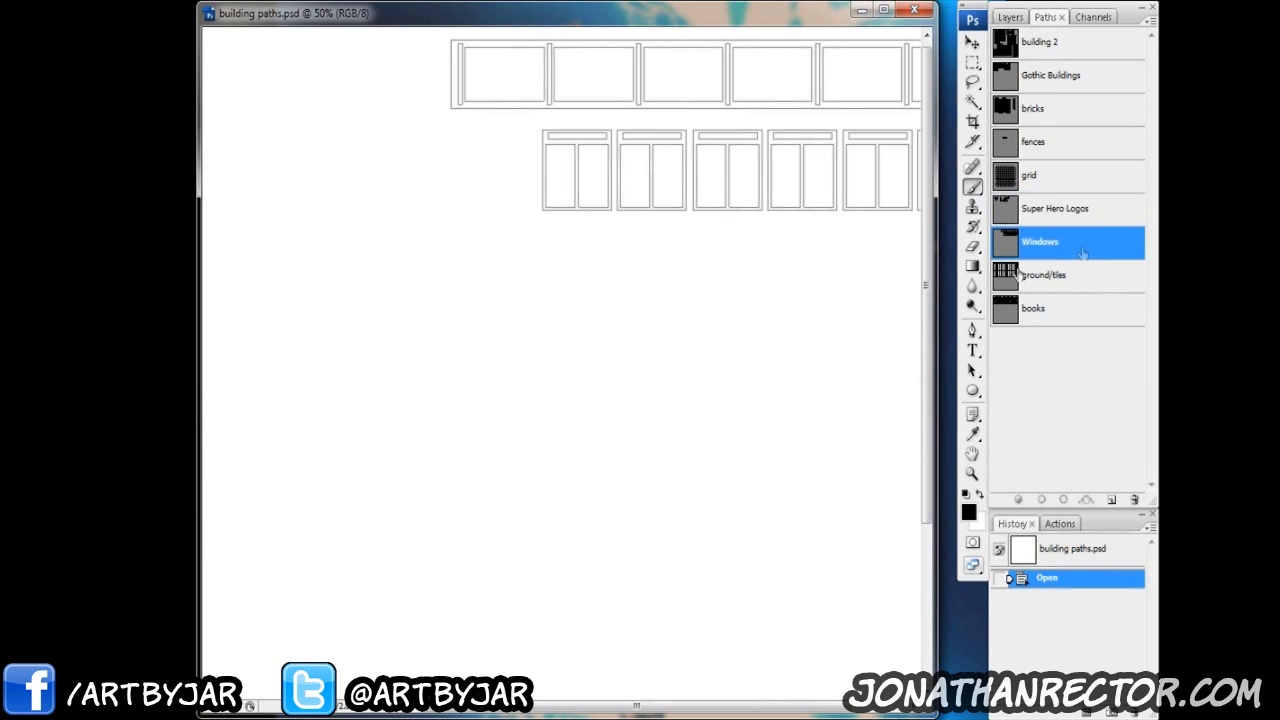
pyautogui.moveTo(643, 185); pyautogui.dragTo(497, 183)
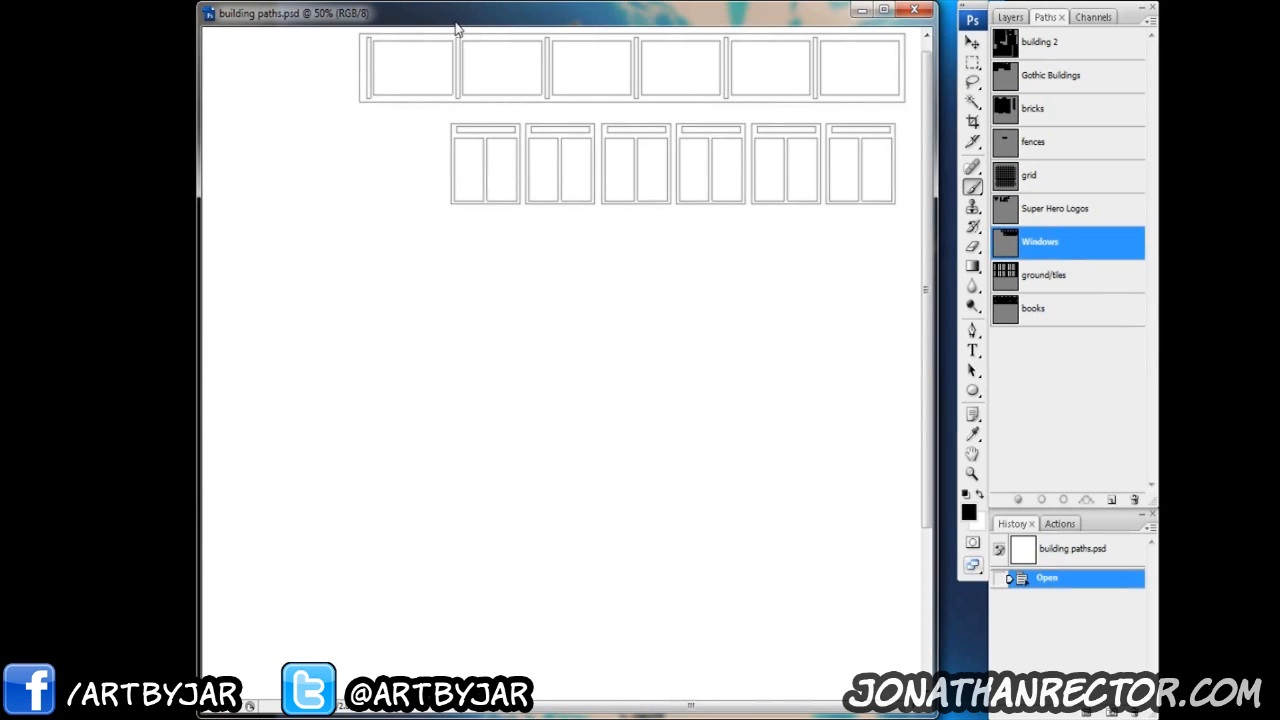
pyautogui.click(1049, 285)
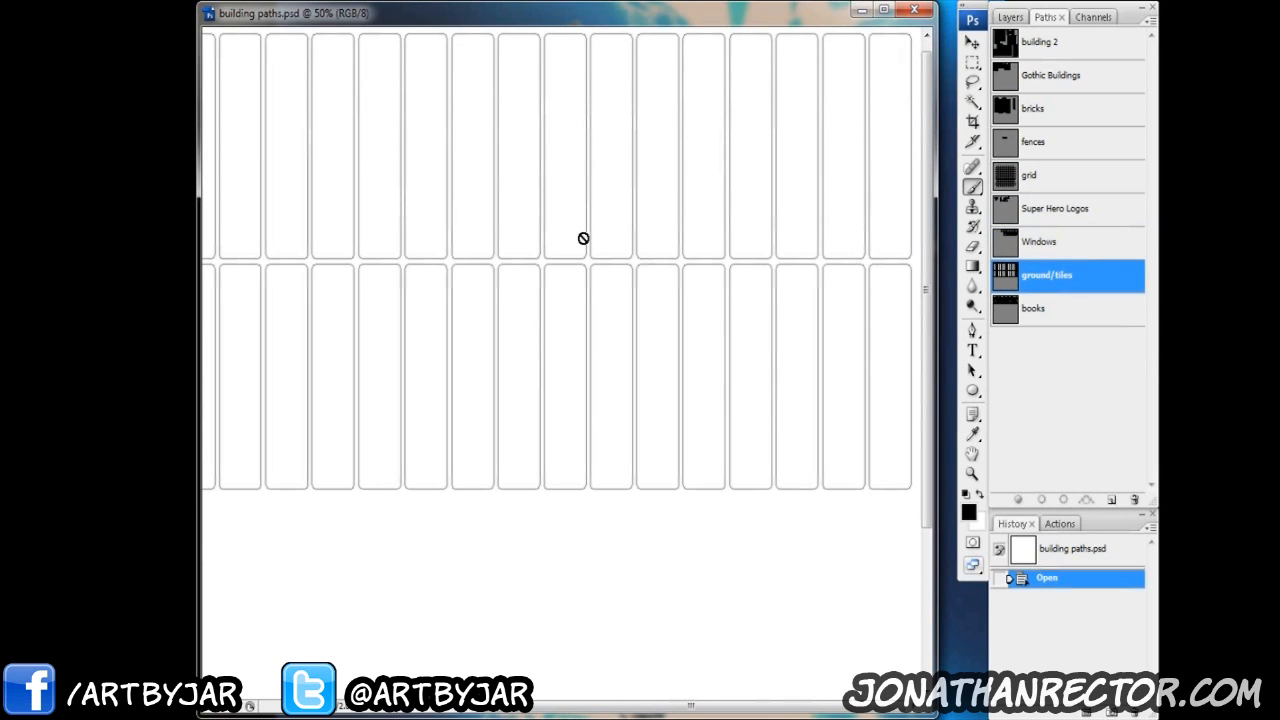
pyautogui.click(1048, 310)
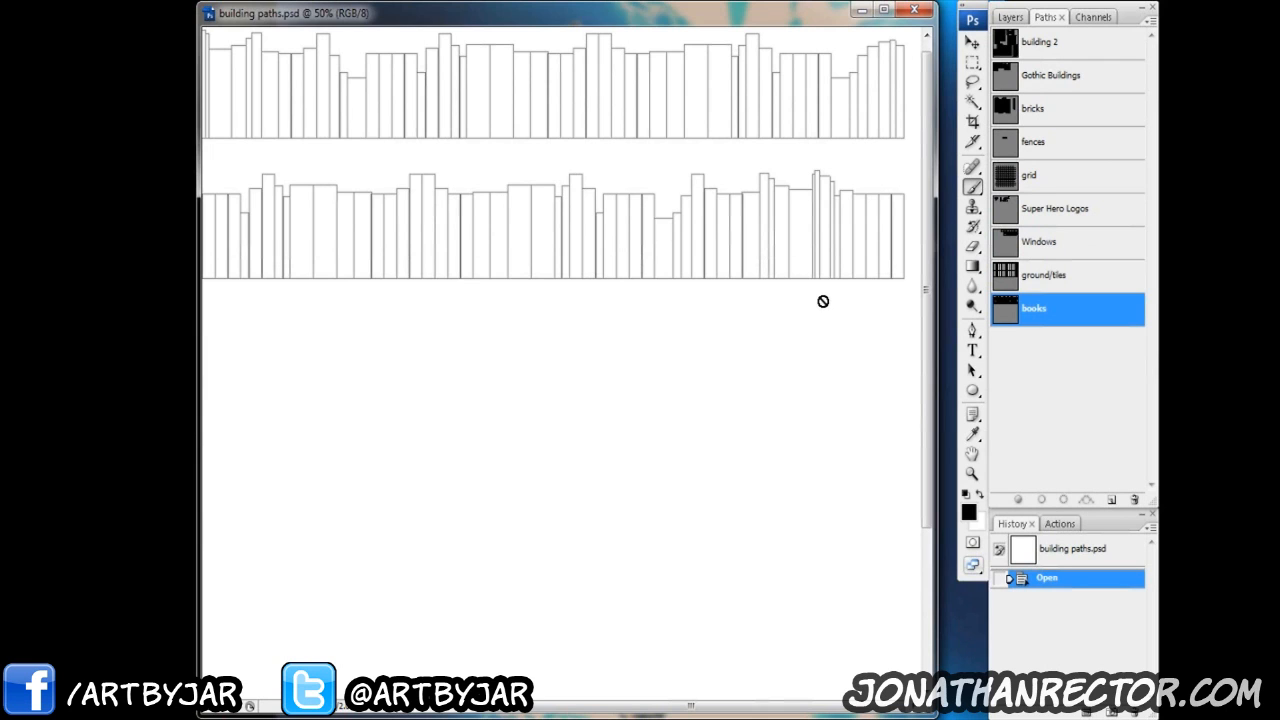
# Step: Fit the whole page in view at 25% zoom and display the building 2 path again
pyautogui.hotkey('ctrl', '-')
pyautogui.hotkey('ctrl', '+')
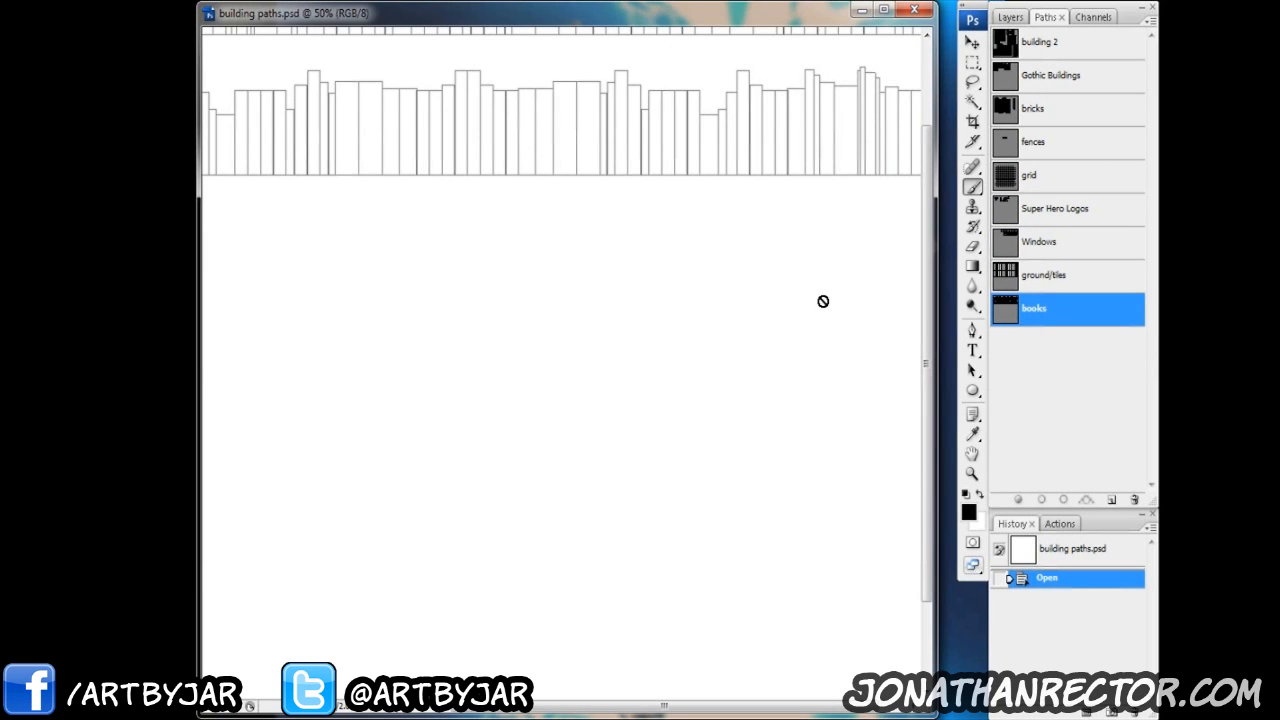
pyautogui.hotkey('ctrl', '-')
pyautogui.hotkey('ctrl', '-')
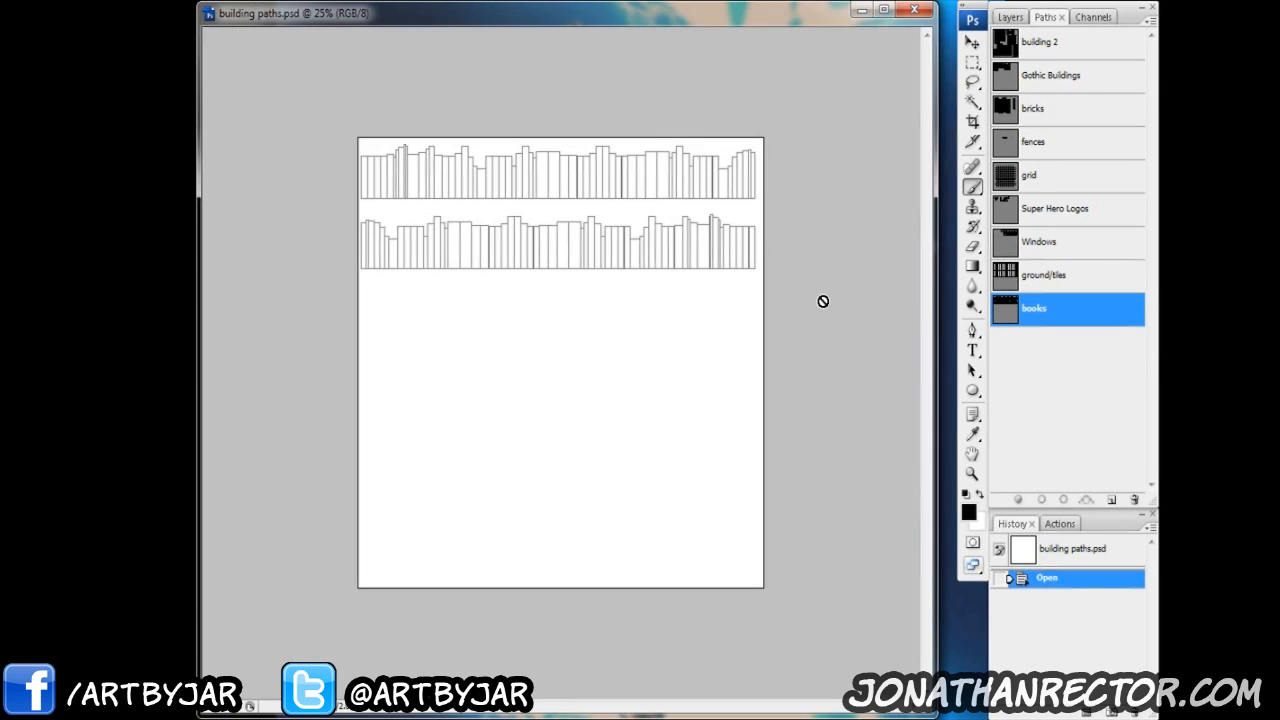
pyautogui.click(1067, 43)
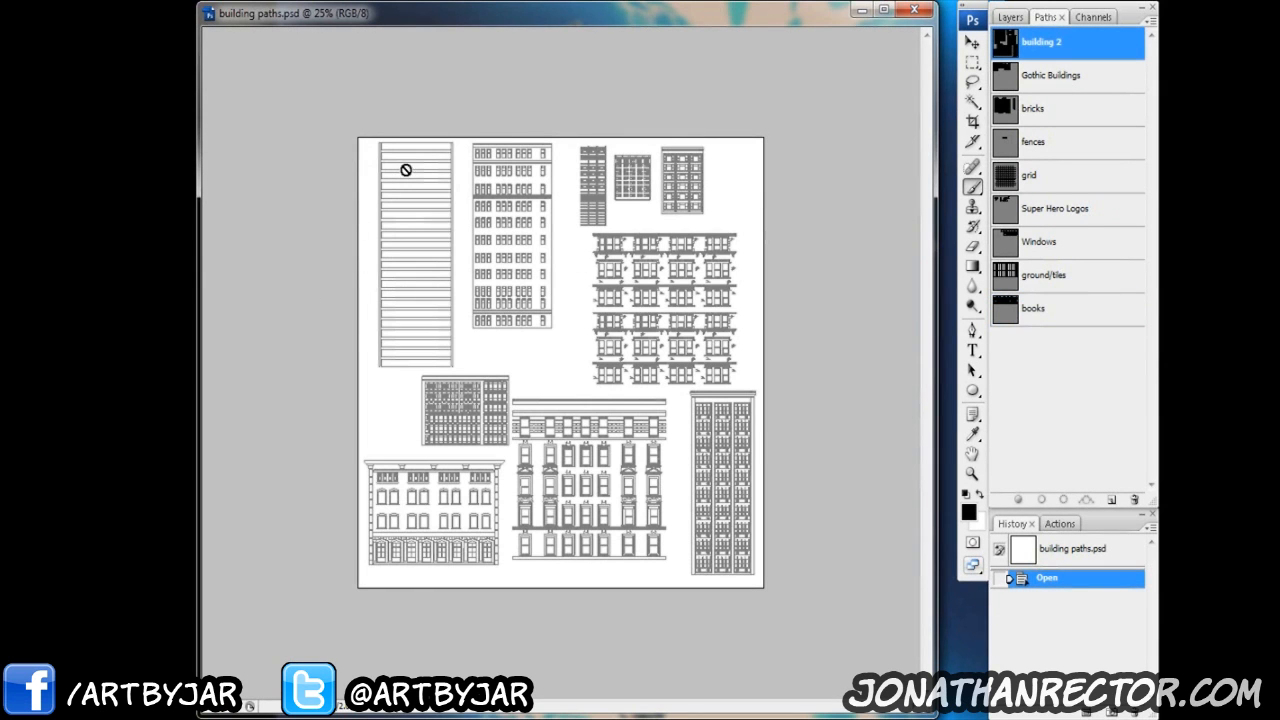
# Step: Move building paths.psd out of the way, bring HeroCode_Board11x17.psd into full-screen view and show its layers
pyautogui.moveTo(467, 23); pyautogui.dragTo(1270, 22)
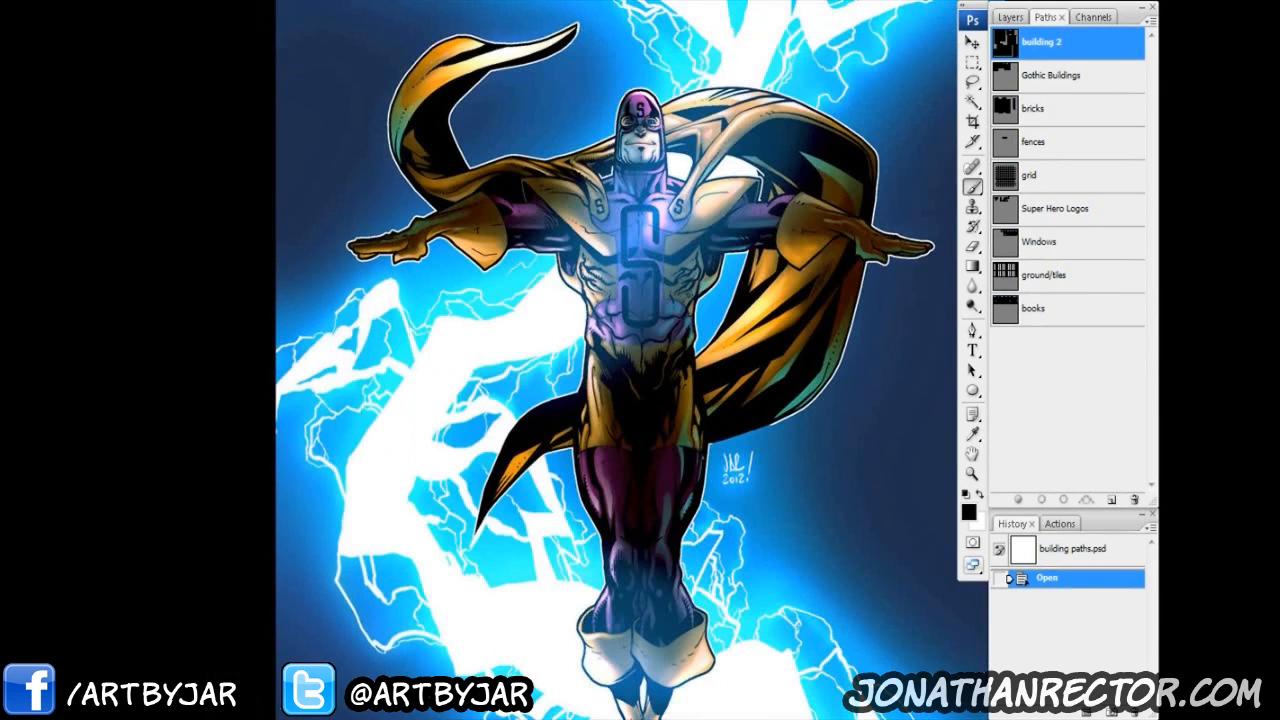
pyautogui.moveTo(1270, 400); pyautogui.dragTo(494, 221)
pyautogui.doubleClick(494, 222)
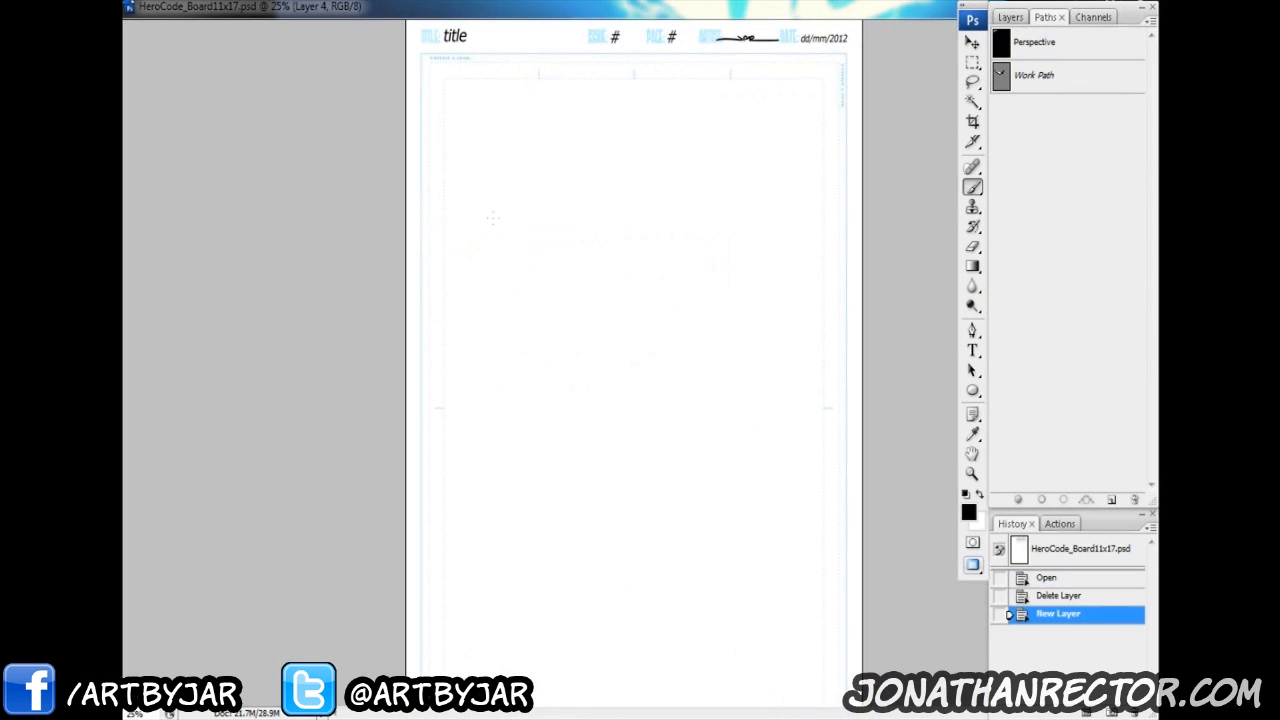
pyautogui.press('f')
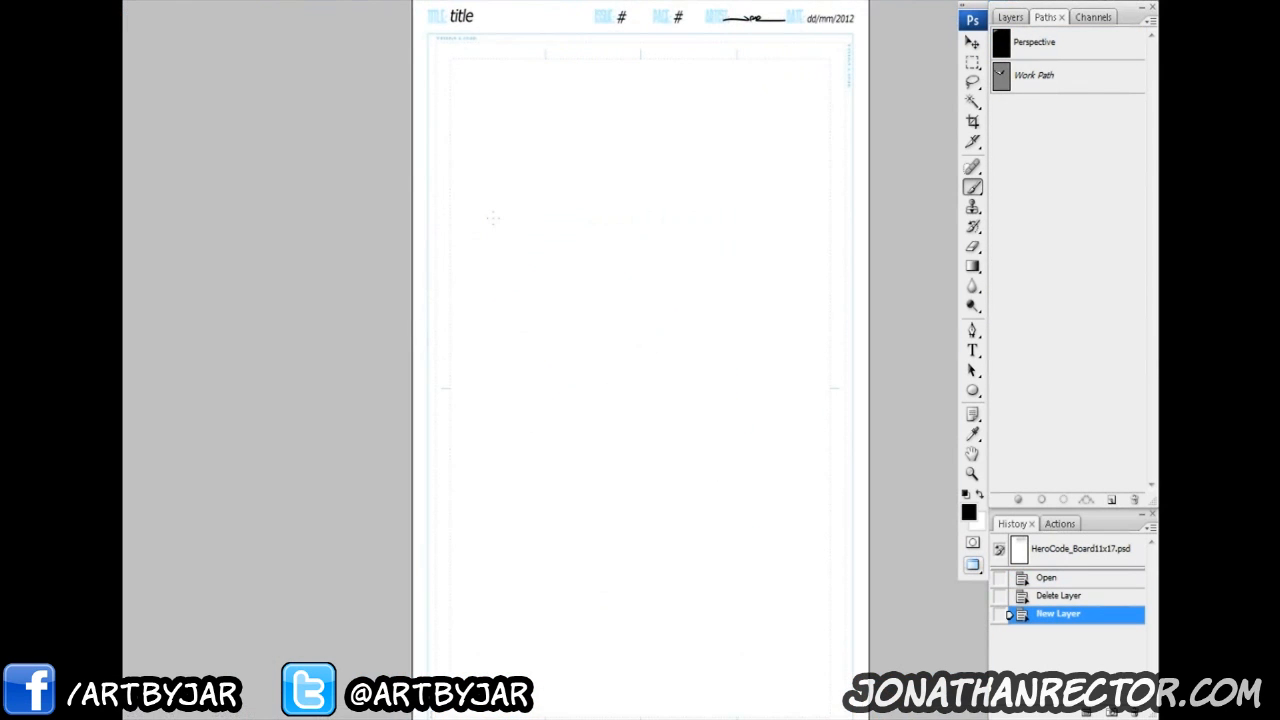
pyautogui.moveTo(586, 206); pyautogui.dragTo(418, 207)
pyautogui.click(1015, 20)
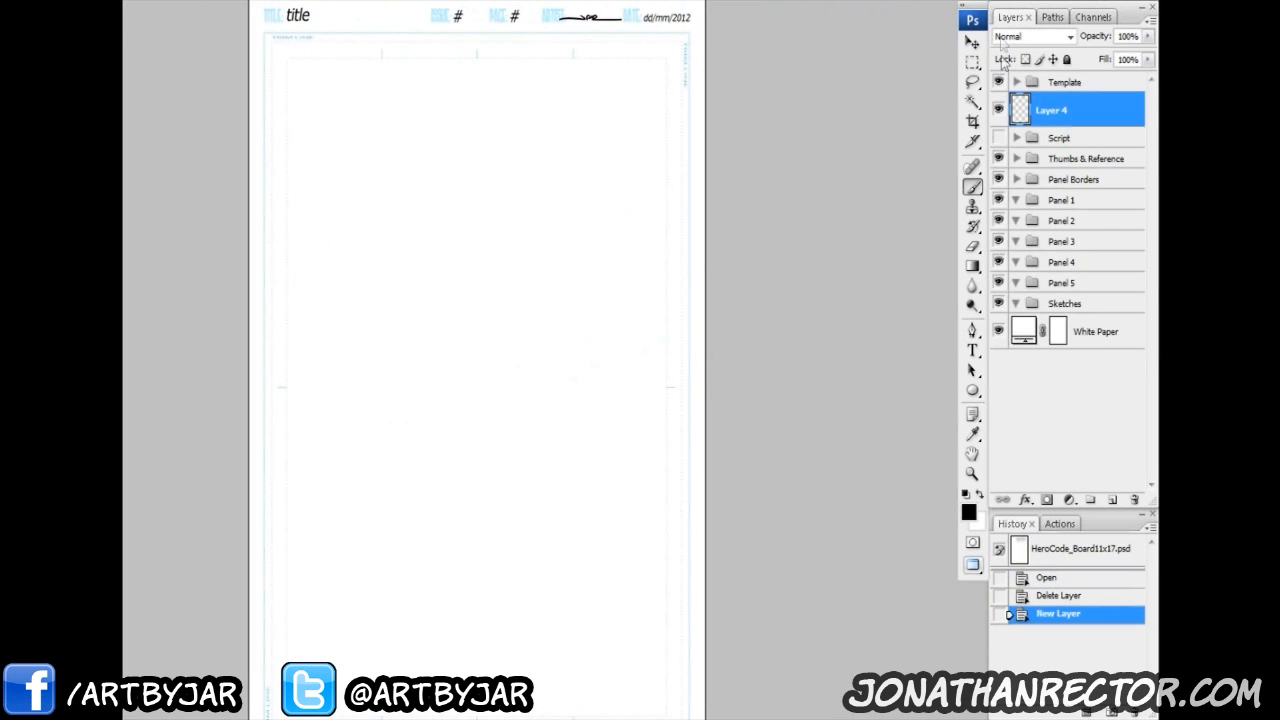
pyautogui.moveTo(527, 135); pyautogui.dragTo(622, 216)
pyautogui.moveTo(450, 254); pyautogui.dragTo(475, 32)
pyautogui.moveTo(505, 232); pyautogui.dragTo(511, 502)
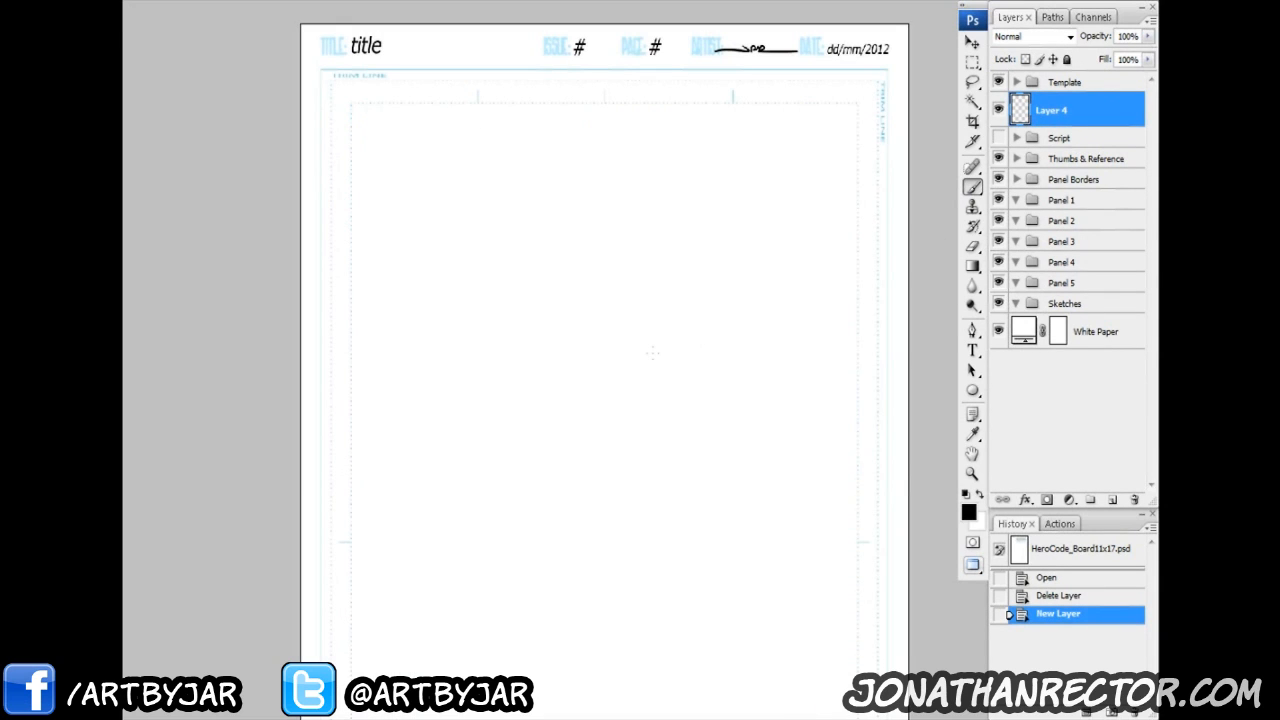
pyautogui.scroll(-2, 652, 352)
pyautogui.rightClick(287, 259)
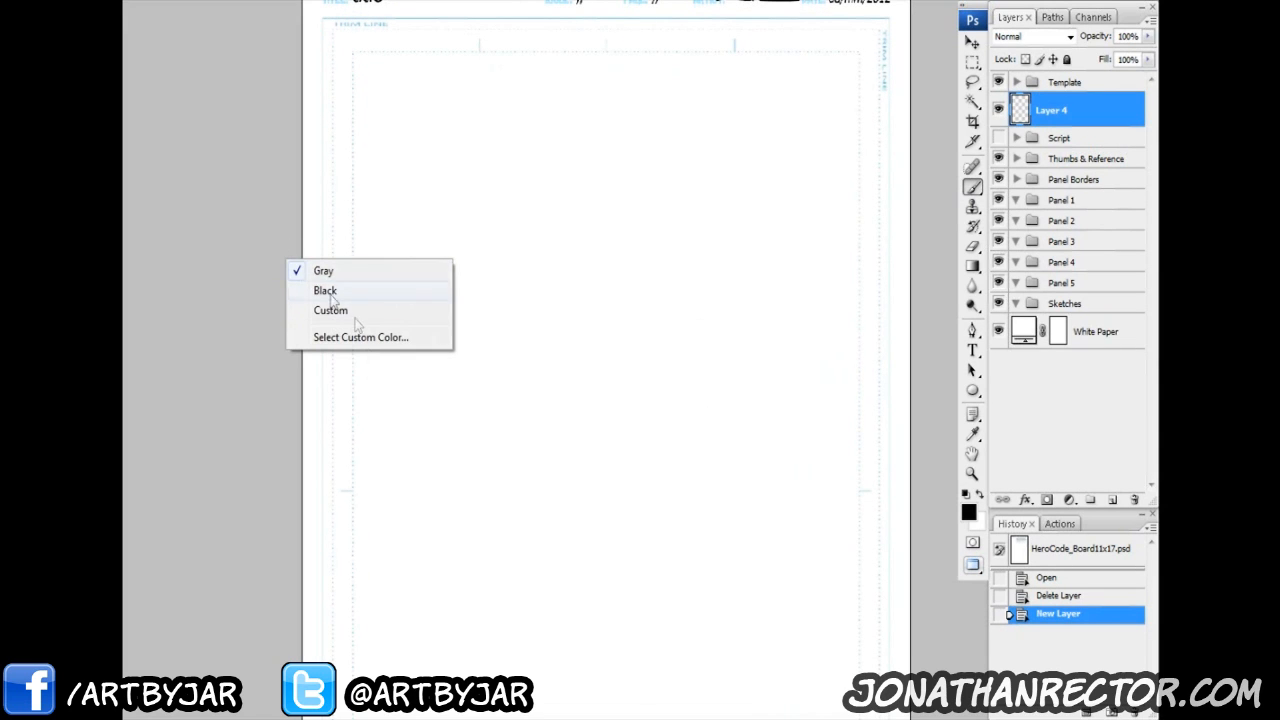
pyautogui.click(326, 160)
pyautogui.rightClick(535, 226)
pyautogui.click(632, 358)
# Step: Sketch a rough horizon line across the upper half of the page on Layer 4, with end points labelled VP1 and VP2
pyautogui.moveTo(507, 318); pyautogui.dragTo(478, 293)
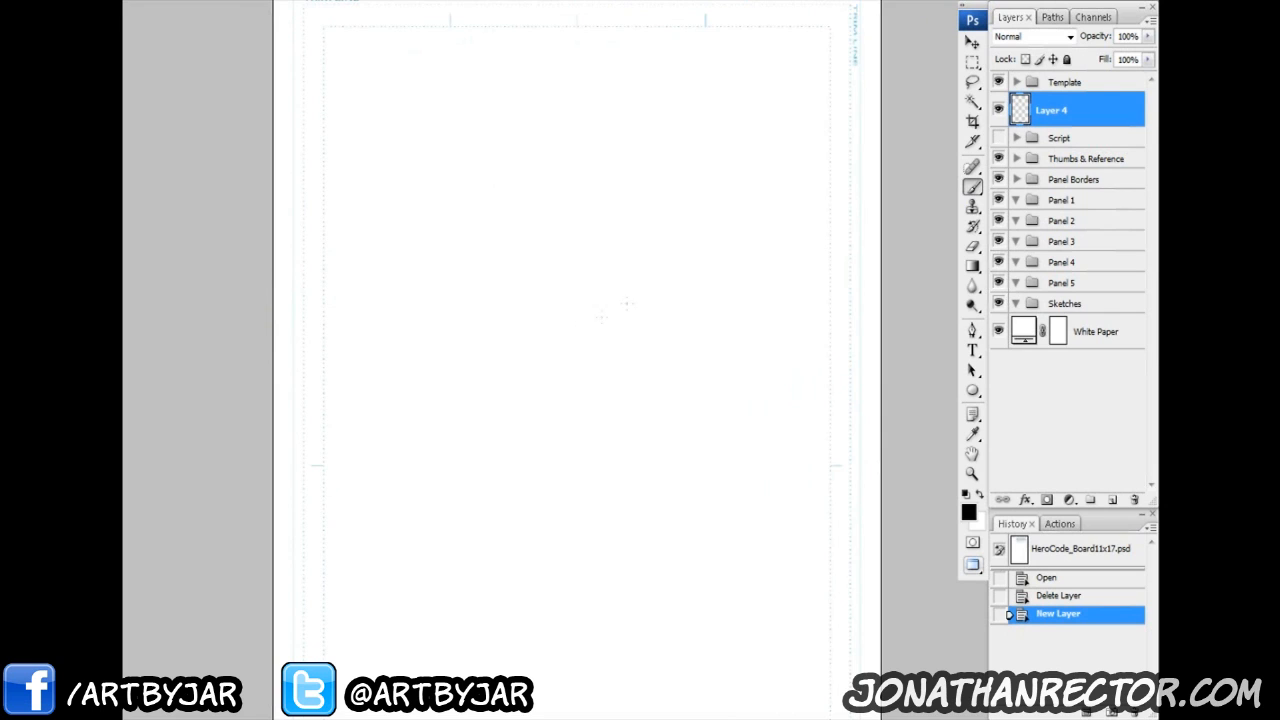
pyautogui.moveTo(644, 317); pyautogui.dragTo(628, 339)
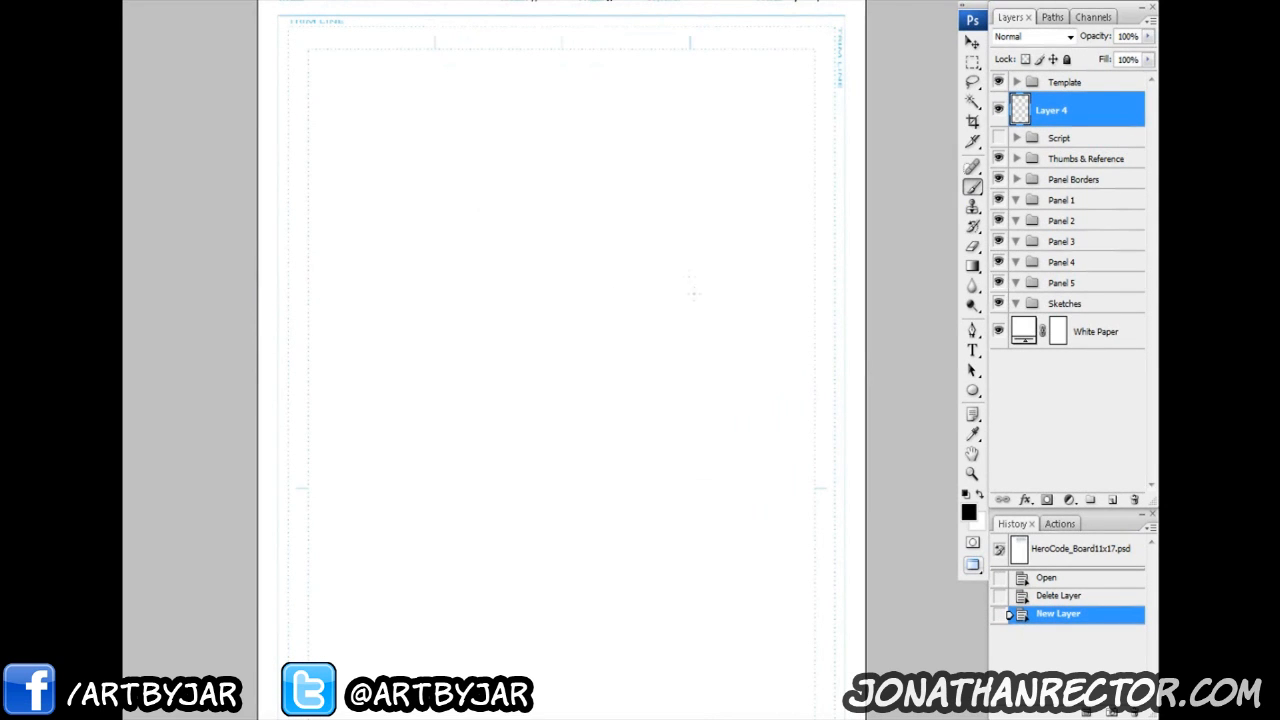
pyautogui.moveTo(744, 292); pyautogui.dragTo(514, 300)
pyautogui.moveTo(782, 299)
pyautogui.mouseDown()
pyautogui.moveTo(502, 299)
pyautogui.moveTo(446, 300)
pyautogui.mouseUp()
pyautogui.moveTo(825, 320)
pyautogui.mouseDown()
pyautogui.moveTo(790, 302)
pyautogui.moveTo(831, 312)
pyautogui.moveTo(472, 315)
pyautogui.mouseUp()
pyautogui.moveTo(799, 297)
pyautogui.mouseDown()
pyautogui.moveTo(804, 320)
pyautogui.moveTo(804, 309)
pyautogui.mouseUp()
pyautogui.moveTo(408, 311); pyautogui.dragTo(411, 317)
pyautogui.moveTo(356, 272)
pyautogui.mouseDown()
pyautogui.moveTo(376, 263)
pyautogui.moveTo(374, 292)
pyautogui.moveTo(394, 290)
pyautogui.mouseUp()
pyautogui.moveTo(797, 243); pyautogui.dragTo(842, 272)
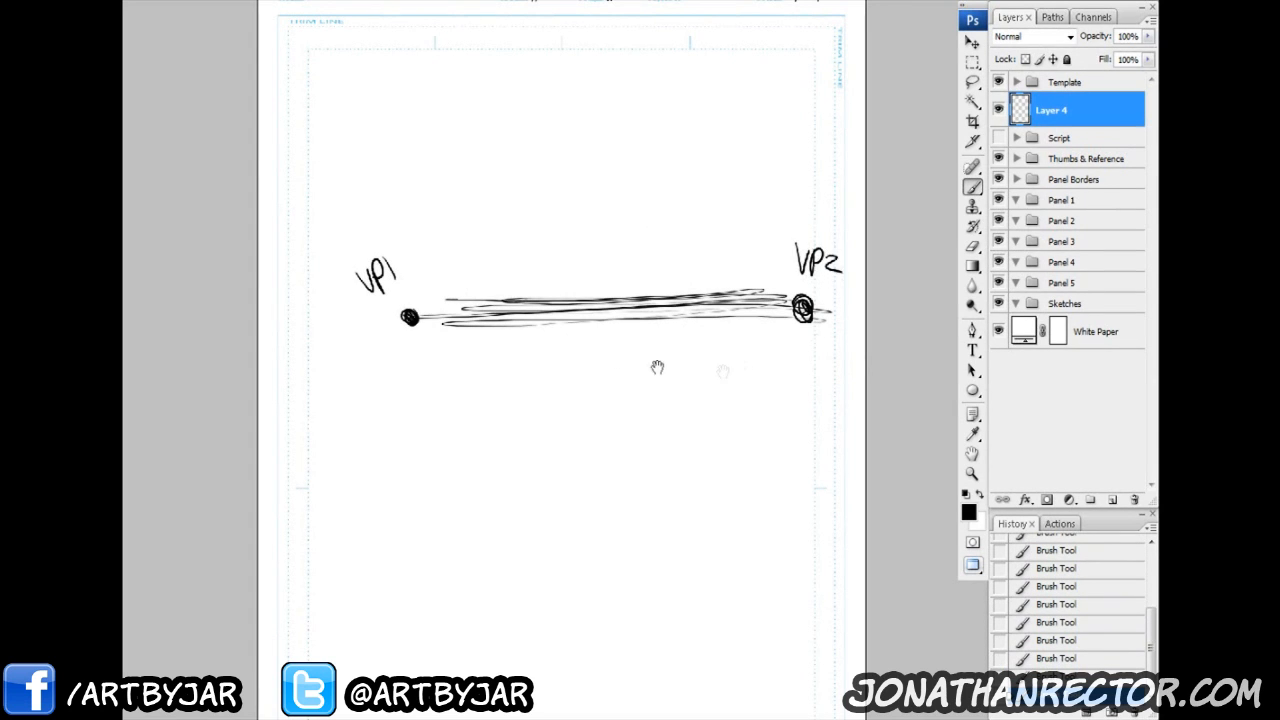
# Step: Sketch perspective lines fanning out from VP2 towards VP1's side, both above and below the horizon
pyautogui.moveTo(657, 368); pyautogui.dragTo(578, 452)
pyautogui.moveTo(727, 381)
pyautogui.mouseDown()
pyautogui.moveTo(570, 152)
pyautogui.moveTo(542, 159)
pyautogui.moveTo(538, 193)
pyautogui.mouseUp()
pyautogui.moveTo(712, 391)
pyautogui.mouseDown()
pyautogui.moveTo(485, 194)
pyautogui.moveTo(458, 230)
pyautogui.mouseUp()
pyautogui.moveTo(702, 383)
pyautogui.mouseDown()
pyautogui.moveTo(406, 272)
pyautogui.moveTo(400, 345)
pyautogui.mouseUp()
pyautogui.moveTo(700, 385); pyautogui.dragTo(380, 382)
pyautogui.moveTo(581, 382); pyautogui.dragTo(643, 302)
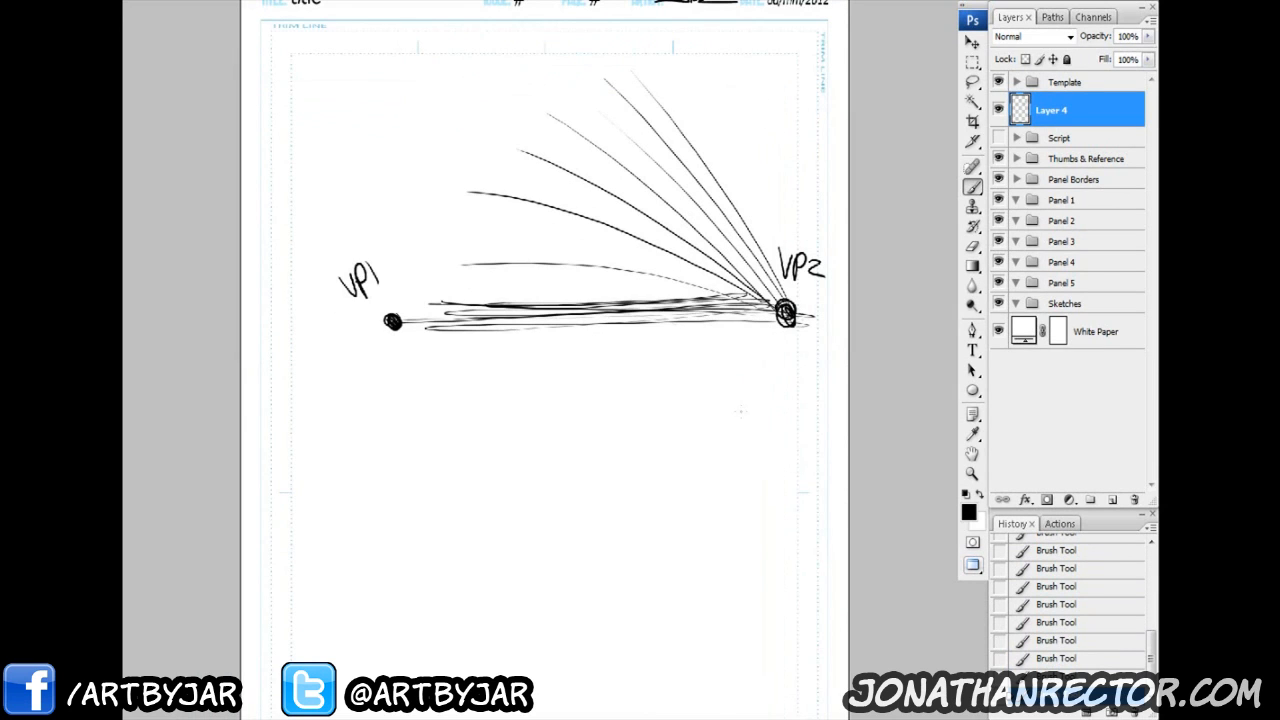
pyautogui.moveTo(784, 318)
pyautogui.mouseDown()
pyautogui.moveTo(688, 468)
pyautogui.moveTo(587, 558)
pyautogui.mouseUp()
pyautogui.moveTo(782, 330)
pyautogui.mouseDown()
pyautogui.moveTo(600, 526)
pyautogui.moveTo(565, 516)
pyautogui.mouseUp()
pyautogui.moveTo(736, 360)
pyautogui.mouseDown()
pyautogui.moveTo(492, 521)
pyautogui.moveTo(434, 505)
pyautogui.mouseUp()
pyautogui.moveTo(752, 332); pyautogui.dragTo(413, 463)
pyautogui.moveTo(736, 340); pyautogui.dragTo(409, 411)
pyautogui.moveTo(734, 318); pyautogui.dragTo(558, 323)
pyautogui.moveTo(684, 320); pyautogui.dragTo(544, 325)
pyautogui.moveTo(746, 331); pyautogui.dragTo(534, 348)
# Step: Sketch perspective lines fanning out from VP1 above and below the horizon so they cross the VP2 lines
pyautogui.moveTo(388, 328)
pyautogui.mouseDown()
pyautogui.moveTo(331, 394)
pyautogui.moveTo(508, 147)
pyautogui.mouseUp()
pyautogui.moveTo(336, 387); pyautogui.dragTo(494, 217)
pyautogui.moveTo(336, 387)
pyautogui.mouseDown()
pyautogui.moveTo(574, 194)
pyautogui.moveTo(652, 216)
pyautogui.mouseUp()
pyautogui.moveTo(344, 400); pyautogui.dragTo(632, 232)
pyautogui.moveTo(386, 392); pyautogui.dragTo(656, 276)
pyautogui.moveTo(542, 370); pyautogui.dragTo(682, 334)
pyautogui.moveTo(372, 385)
pyautogui.mouseDown()
pyautogui.moveTo(686, 437)
pyautogui.moveTo(673, 507)
pyautogui.mouseUp()
pyautogui.moveTo(343, 404)
pyautogui.mouseDown()
pyautogui.moveTo(648, 573)
pyautogui.moveTo(610, 617)
pyautogui.mouseUp()
pyautogui.moveTo(366, 437); pyautogui.dragTo(590, 639)
pyautogui.moveTo(378, 460); pyautogui.dragTo(550, 646)
# Step: Sketch the building's left and centre vertical edges over the perspective lines, joining them along the lower-left base
pyautogui.moveTo(489, 545); pyautogui.dragTo(489, 465)
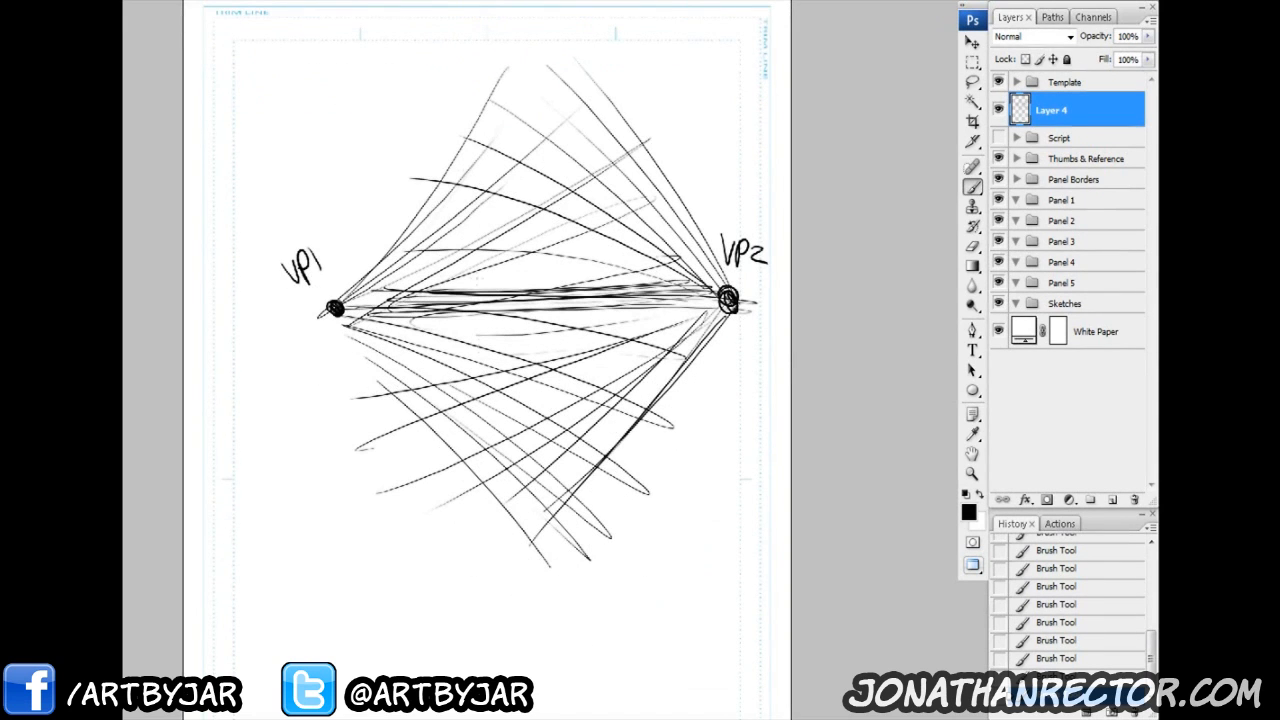
pyautogui.moveTo(458, 203); pyautogui.dragTo(465, 430)
pyautogui.moveTo(447, 140)
pyautogui.mouseDown()
pyautogui.moveTo(466, 484)
pyautogui.moveTo(470, 472)
pyautogui.mouseUp()
pyautogui.moveTo(450, 174); pyautogui.dragTo(464, 400)
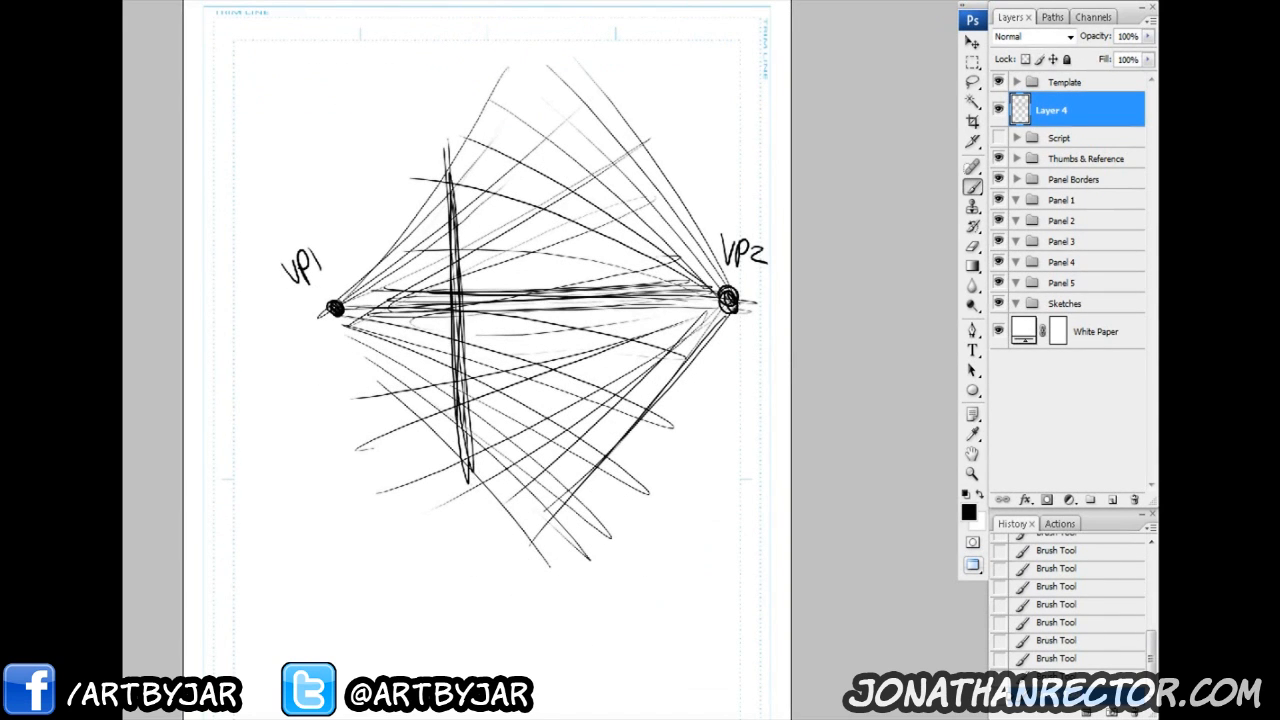
pyautogui.moveTo(471, 468); pyautogui.dragTo(526, 530)
pyautogui.moveTo(474, 472)
pyautogui.mouseDown()
pyautogui.moveTo(540, 551)
pyautogui.moveTo(535, 292)
pyautogui.mouseUp()
pyautogui.moveTo(532, 243); pyautogui.dragTo(541, 512)
pyautogui.moveTo(529, 130); pyautogui.dragTo(537, 338)
# Step: Complete the building box with bold top edges, a right vertical edge and a lower-right base, and reinforce its other verticals
pyautogui.moveTo(450, 228); pyautogui.dragTo(529, 149)
pyautogui.moveTo(448, 229)
pyautogui.mouseDown()
pyautogui.moveTo(530, 150)
pyautogui.moveTo(487, 188)
pyautogui.mouseUp()
pyautogui.moveTo(530, 148); pyautogui.dragTo(617, 207)
pyautogui.moveTo(537, 153); pyautogui.dragTo(640, 225)
pyautogui.moveTo(563, 169)
pyautogui.mouseDown()
pyautogui.moveTo(634, 219)
pyautogui.moveTo(645, 392)
pyautogui.mouseUp()
pyautogui.moveTo(634, 226)
pyautogui.mouseDown()
pyautogui.moveTo(646, 424)
pyautogui.moveTo(566, 516)
pyautogui.mouseUp()
pyautogui.moveTo(646, 420); pyautogui.dragTo(540, 522)
pyautogui.moveTo(546, 380); pyautogui.dragTo(542, 152)
pyautogui.moveTo(448, 242); pyautogui.dragTo(470, 480)
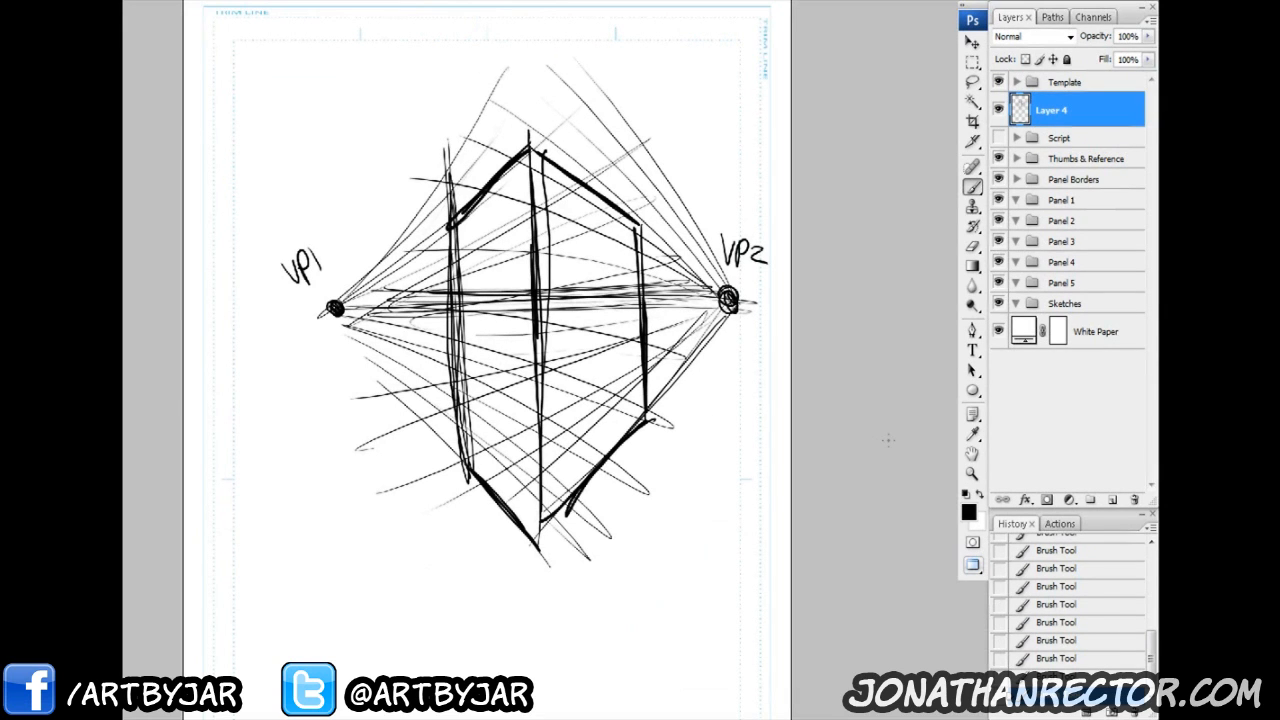
# Step: Tint the sketch light blue with a new blank layer above it, and set green as foreground and red as background colour
pyautogui.press('F2')
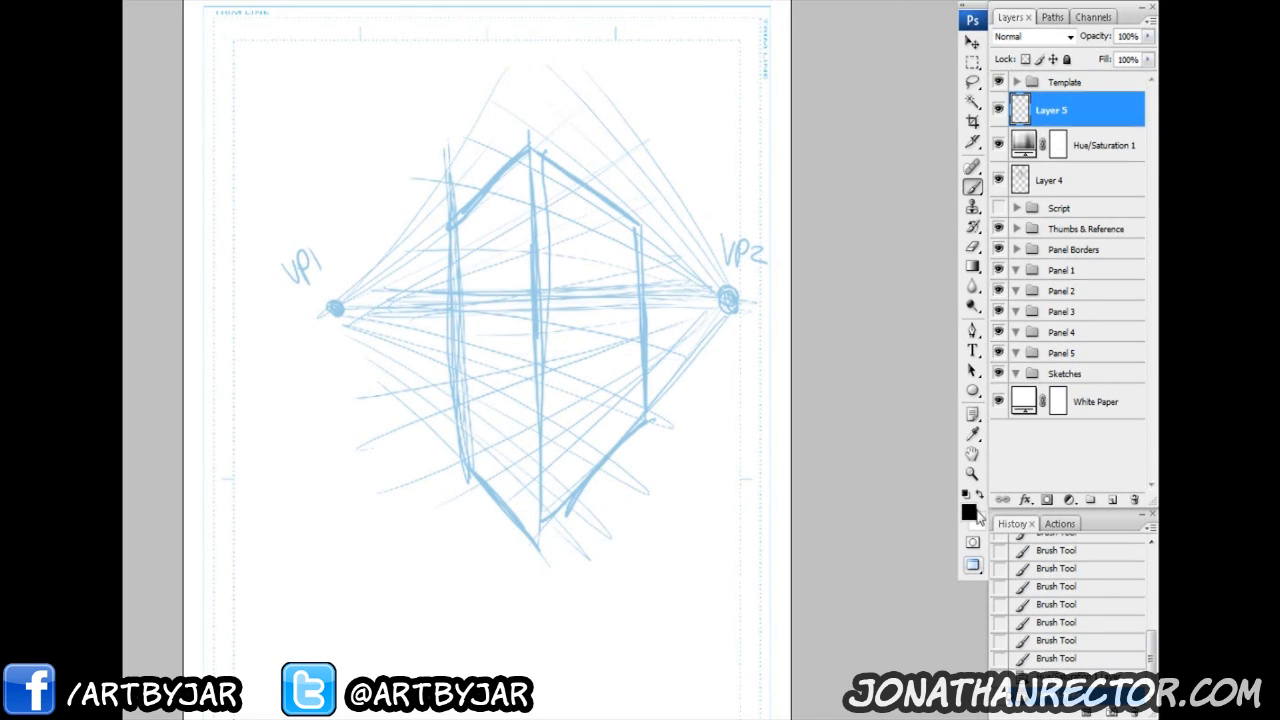
pyautogui.press('i')
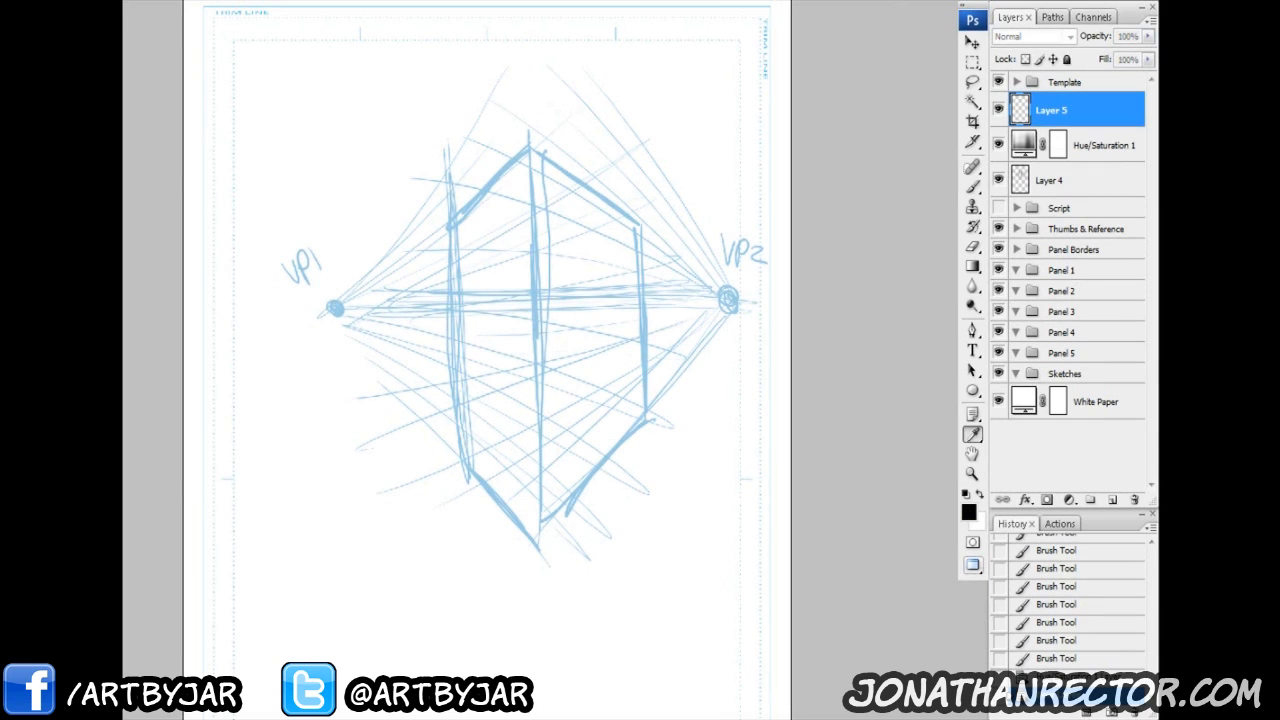
pyautogui.press('b')
pyautogui.press('x')
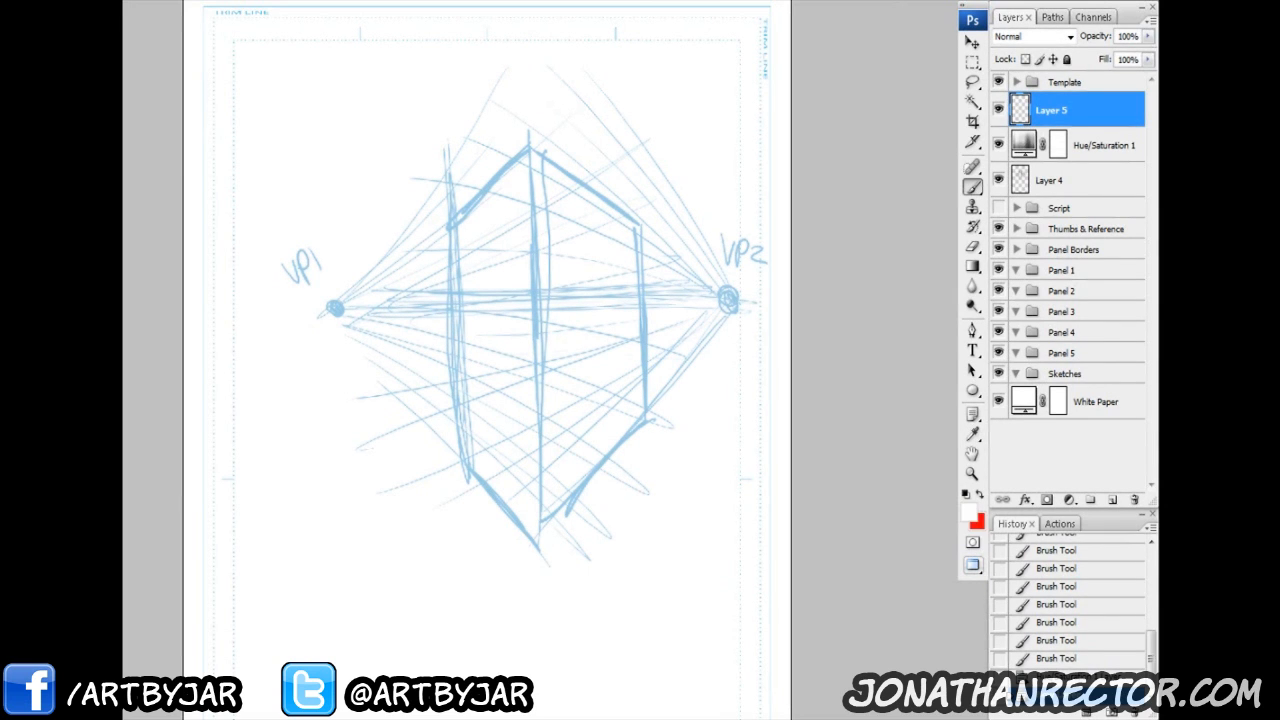
pyautogui.press('i')
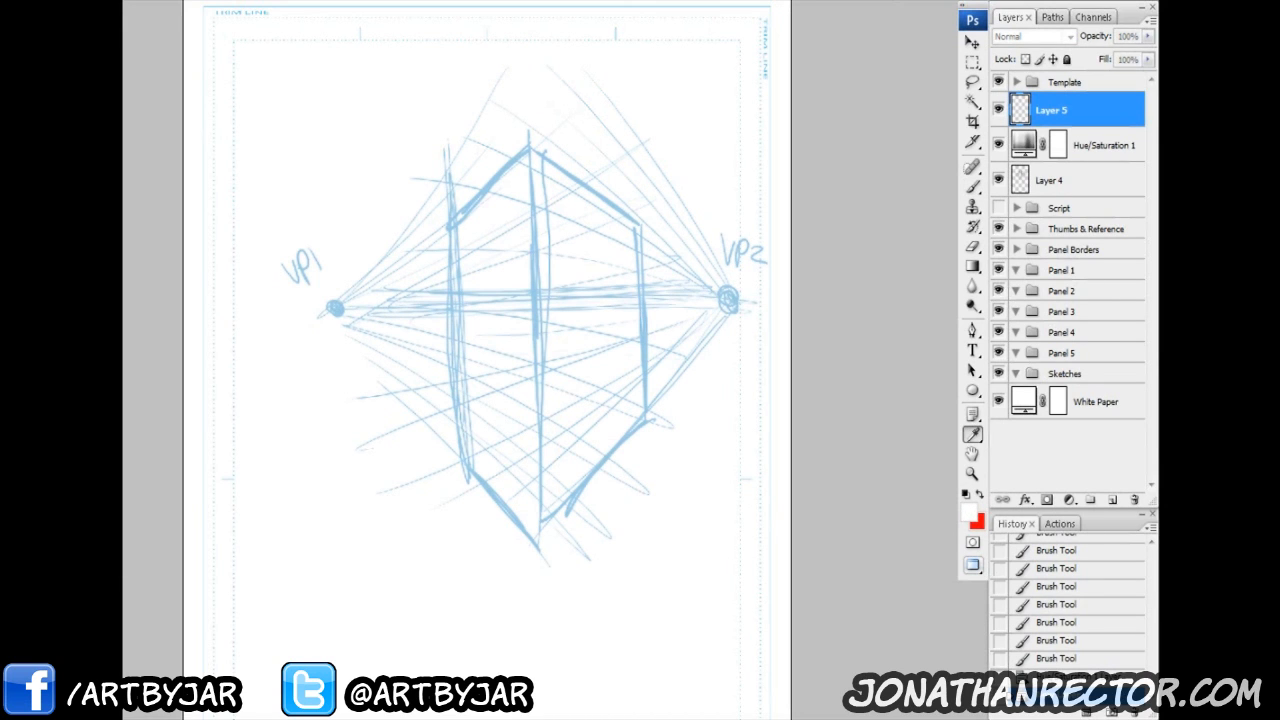
pyautogui.press('b')
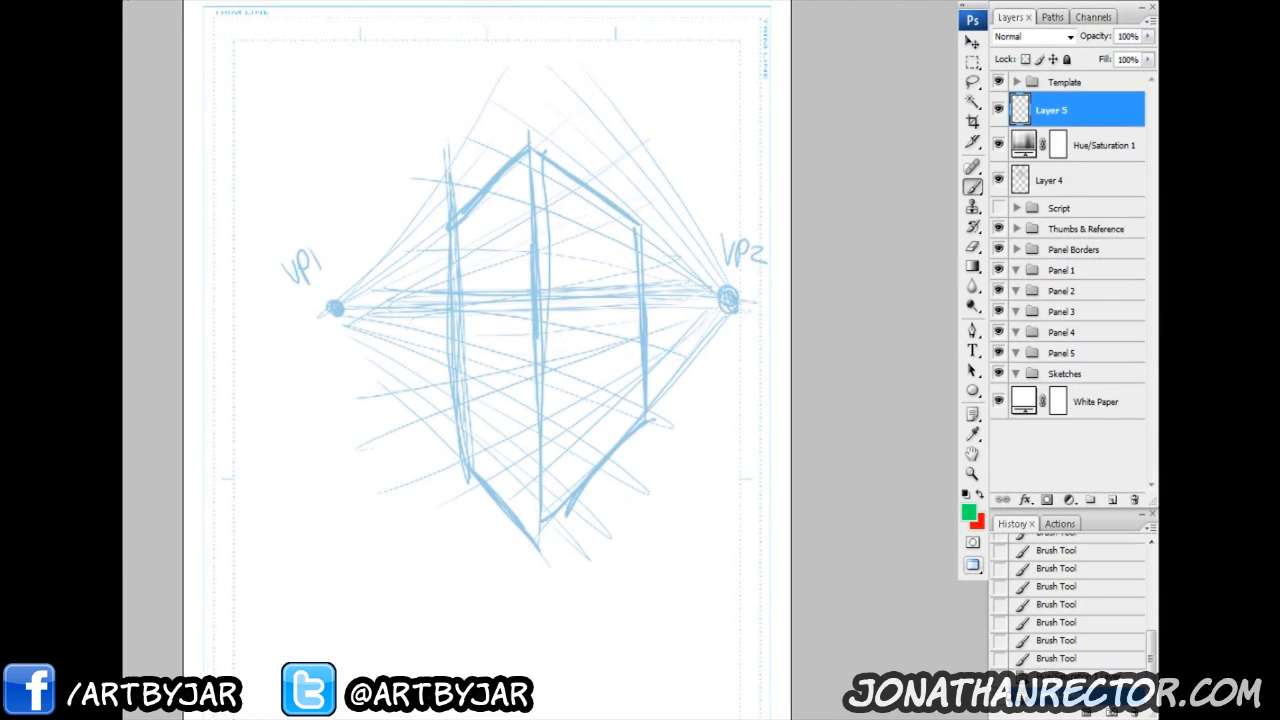
# Step: Show the saved Perspective path and move it so its radiating lines converge on VP2
pyautogui.click(1052, 17)
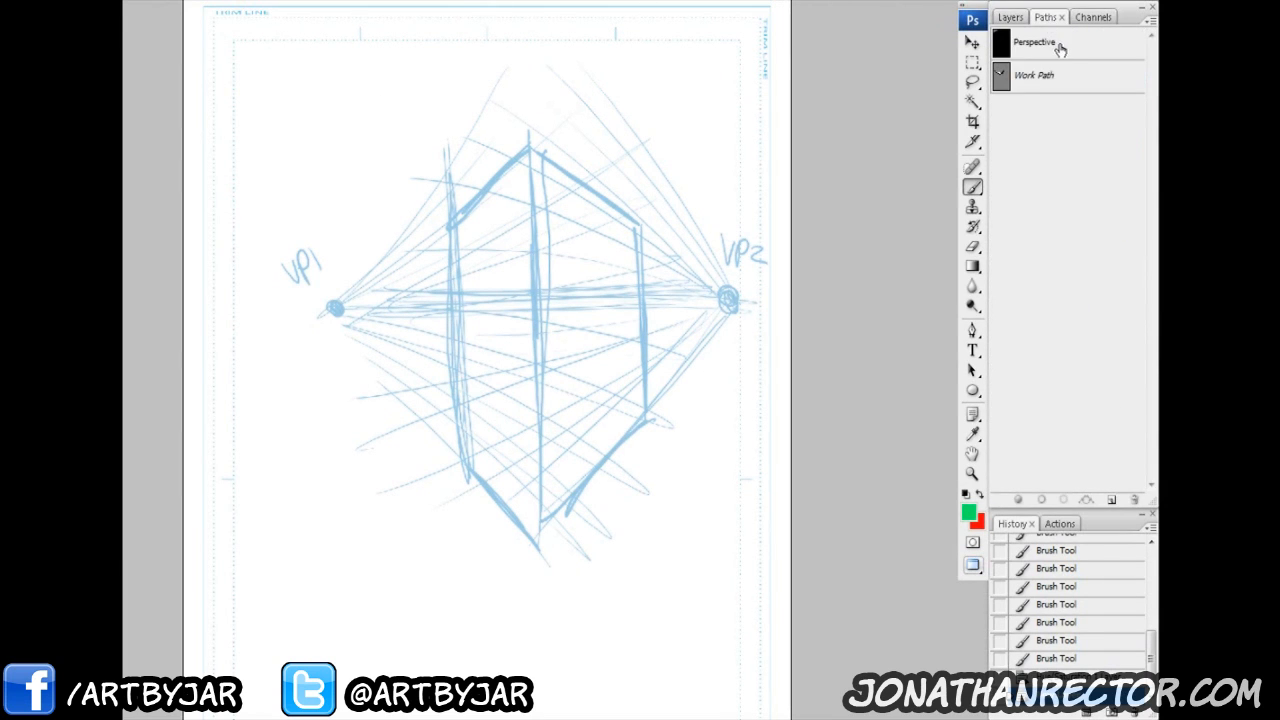
pyautogui.click(1012, 46)
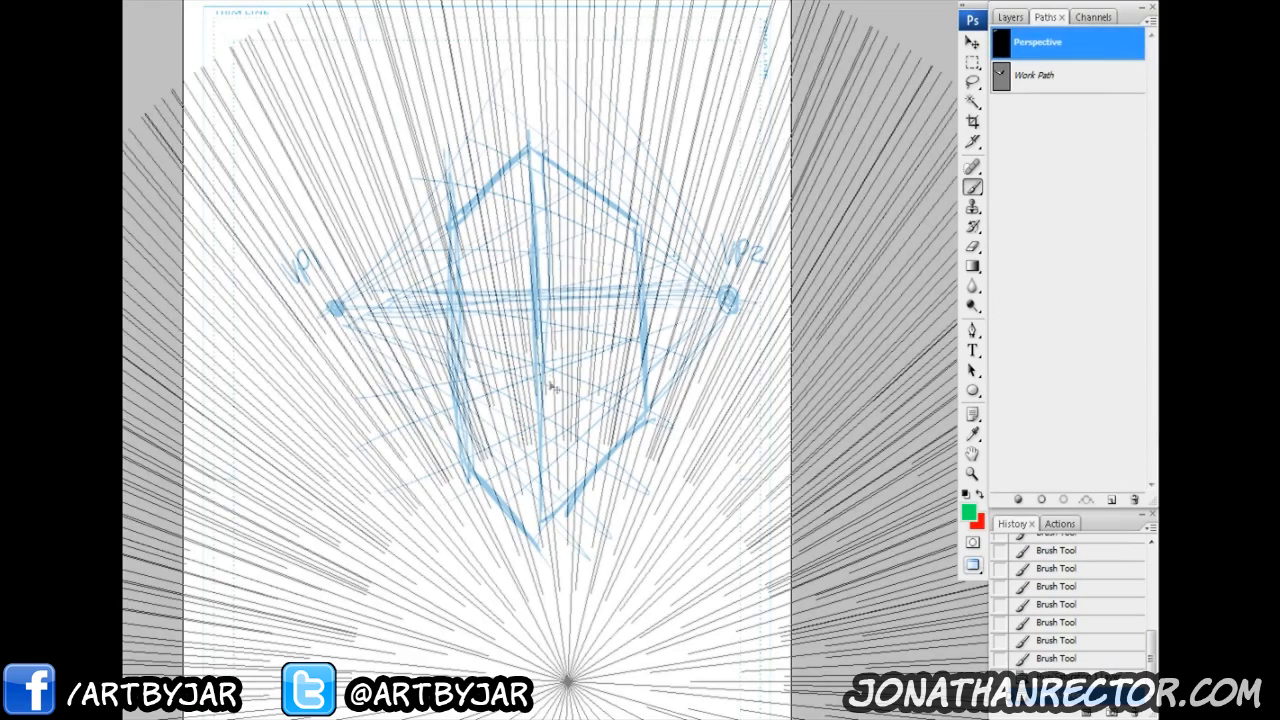
pyautogui.hotkey('ctrl', '-')
pyautogui.hotkey('ctrl', '-')
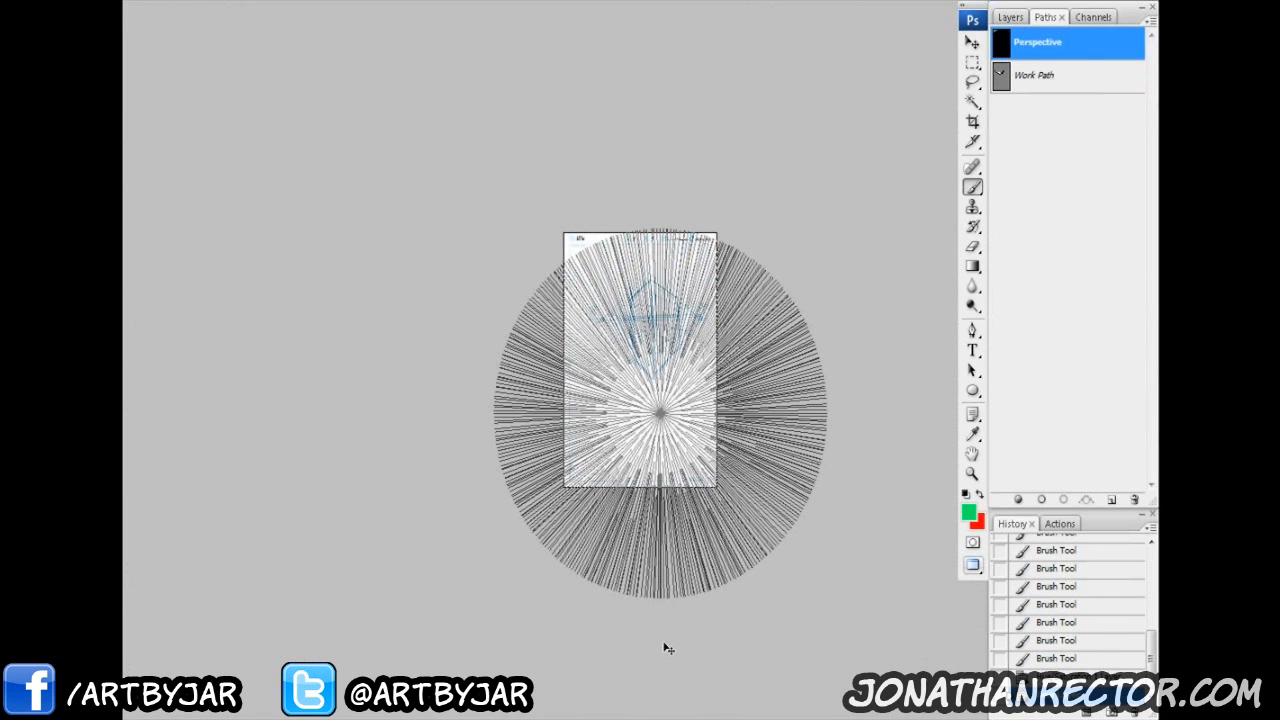
pyautogui.hotkey('ctrl', 't')
pyautogui.moveTo(714, 416); pyautogui.dragTo(754, 323)
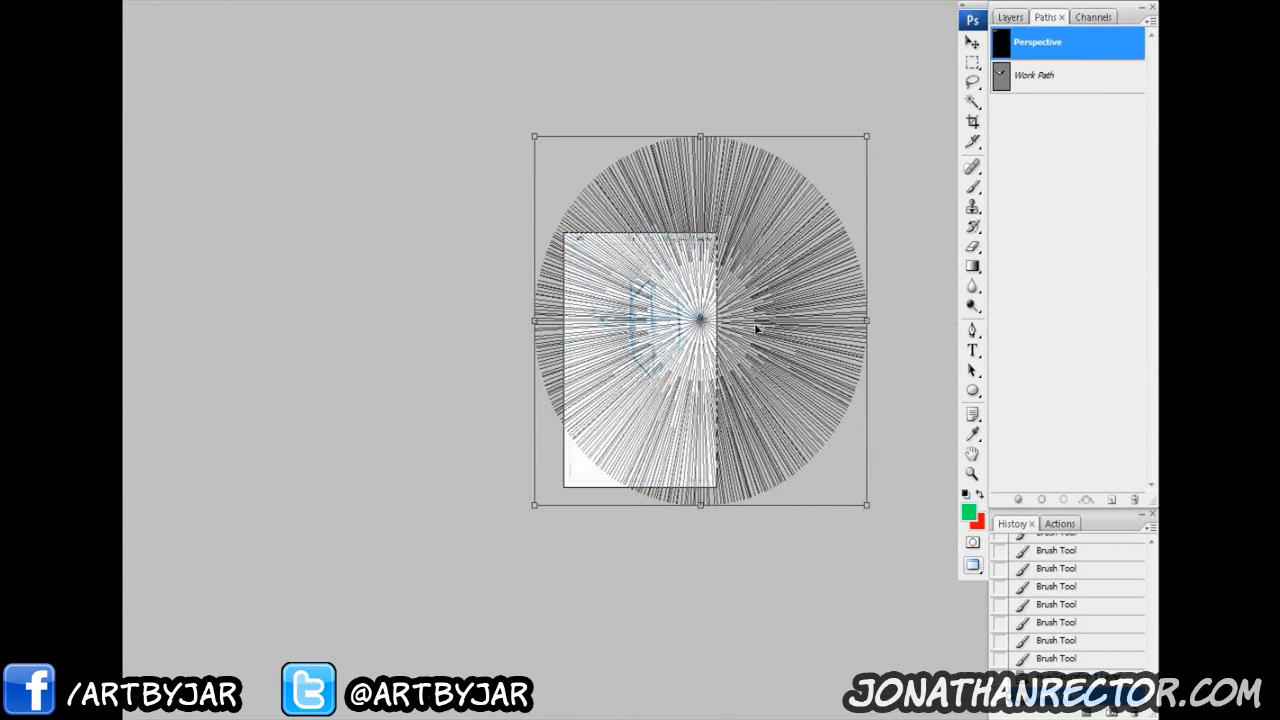
pyautogui.hotkey('ctrl', '+')
pyautogui.hotkey('ctrl', '+')
pyautogui.hotkey('ctrl', '+')
pyautogui.hotkey('ctrl', '+')
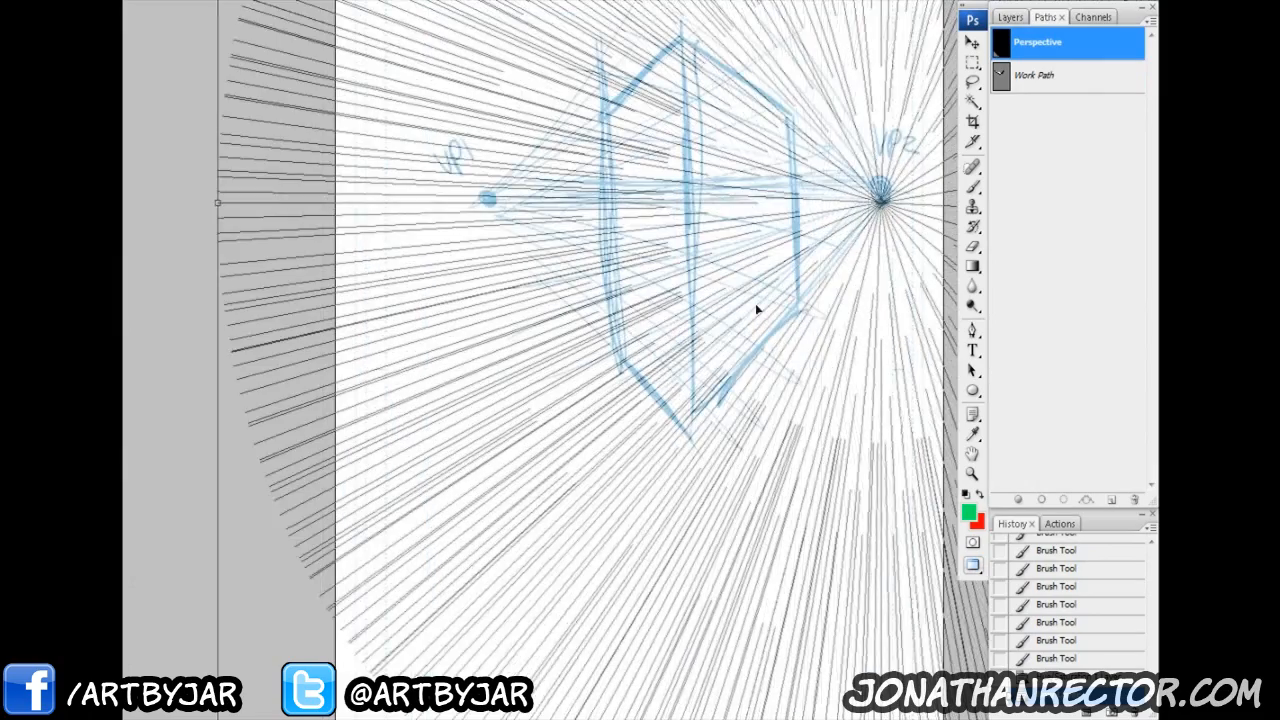
pyautogui.moveTo(771, 305)
pyautogui.mouseDown()
pyautogui.moveTo(797, 289)
pyautogui.moveTo(780, 290)
pyautogui.mouseUp()
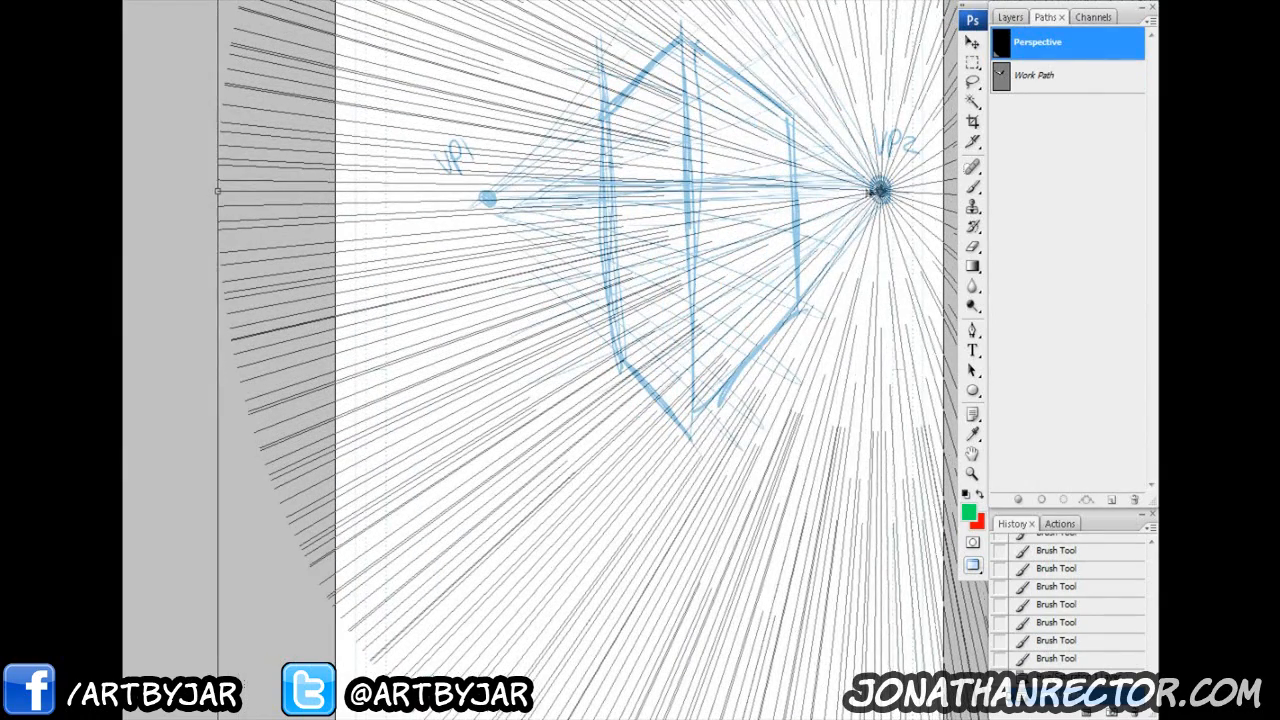
pyautogui.press('Return')
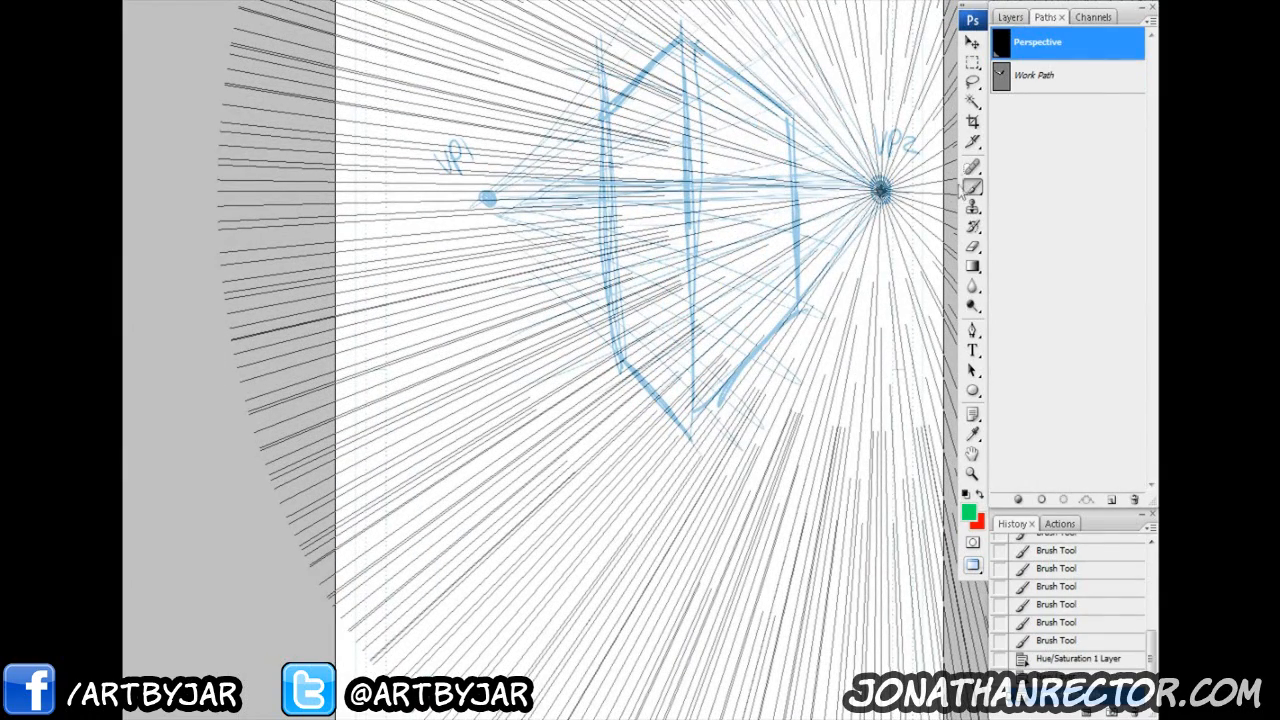
# Step: Select every line of the Perspective path with the Path Selection tool, keeping Layer 5 as the active layer
pyautogui.click(1011, 19)
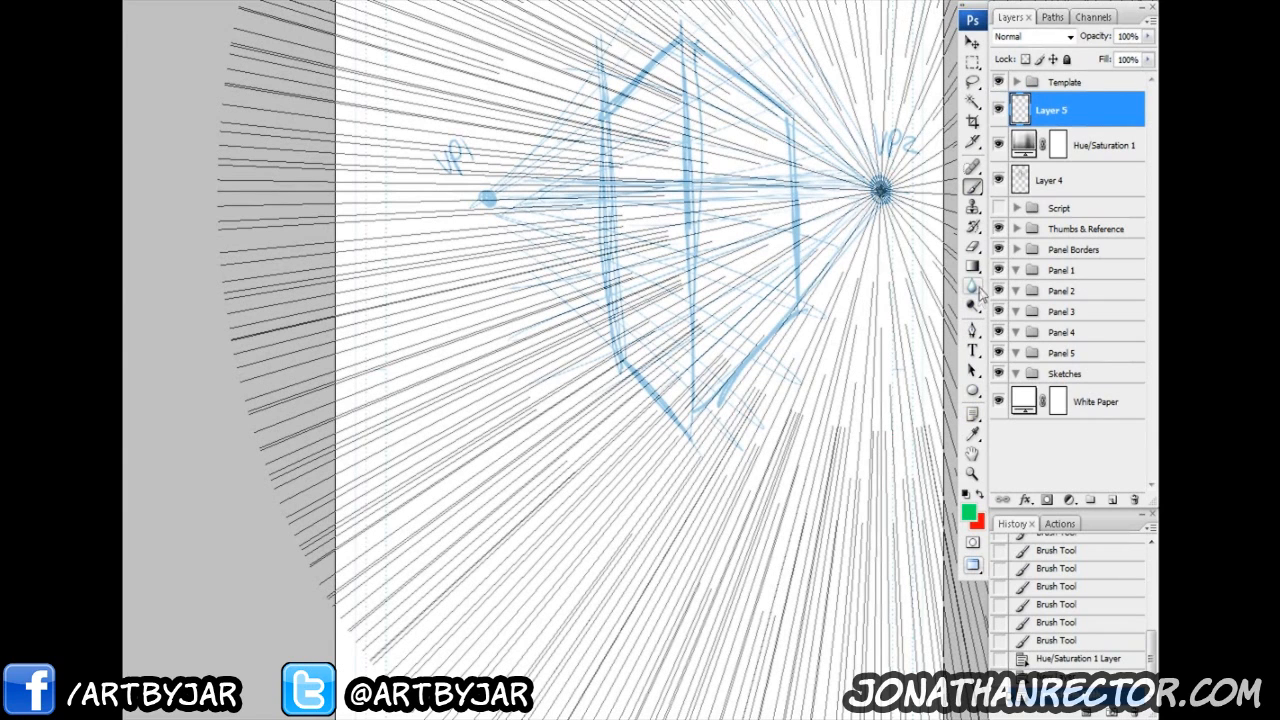
pyautogui.click(973, 372)
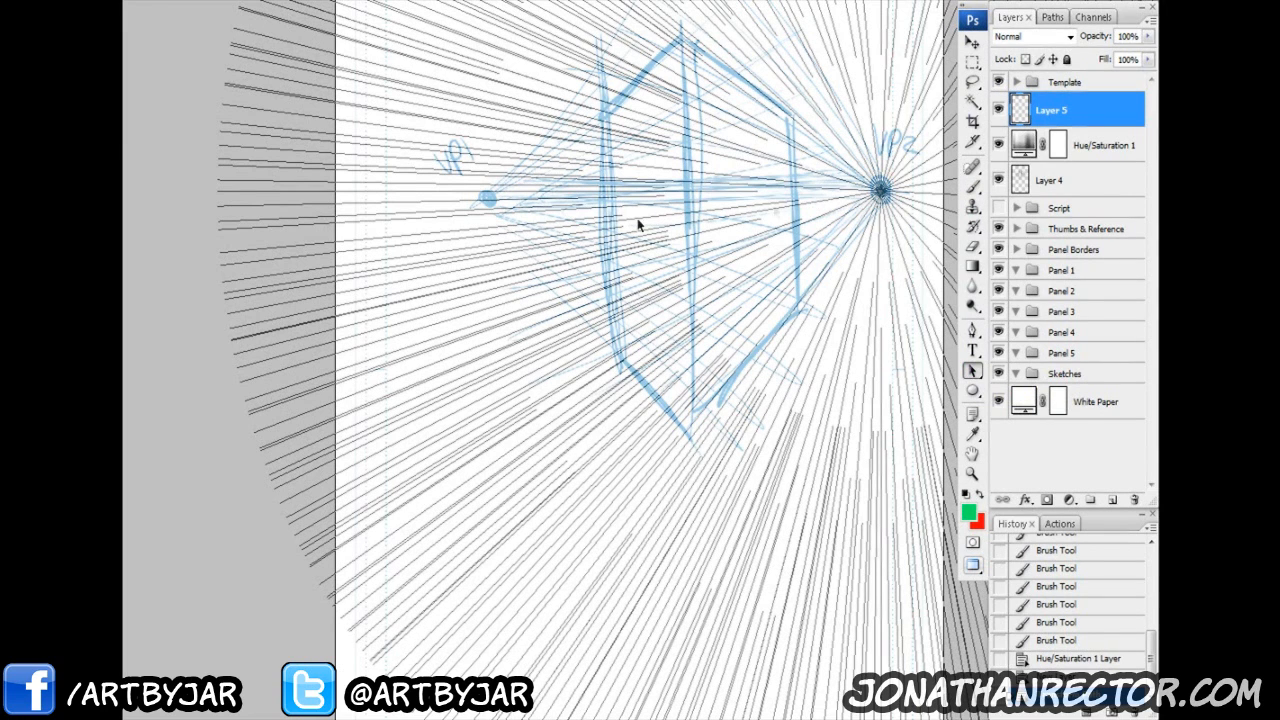
pyautogui.hotkey('ctrl', '-')
pyautogui.hotkey('ctrl', '-')
pyautogui.hotkey('ctrl', '-')
pyautogui.hotkey('ctrl', '-')
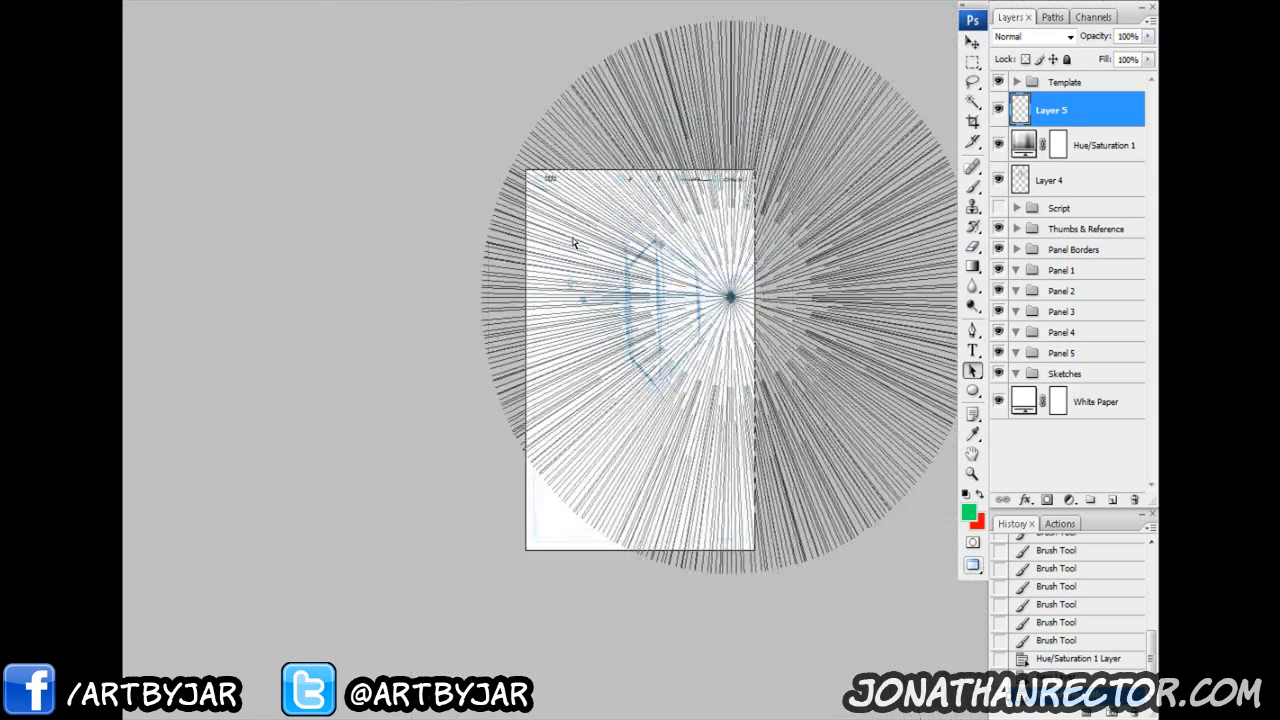
pyautogui.moveTo(464, 109); pyautogui.dragTo(943, 603)
pyautogui.rightClick(735, 332)
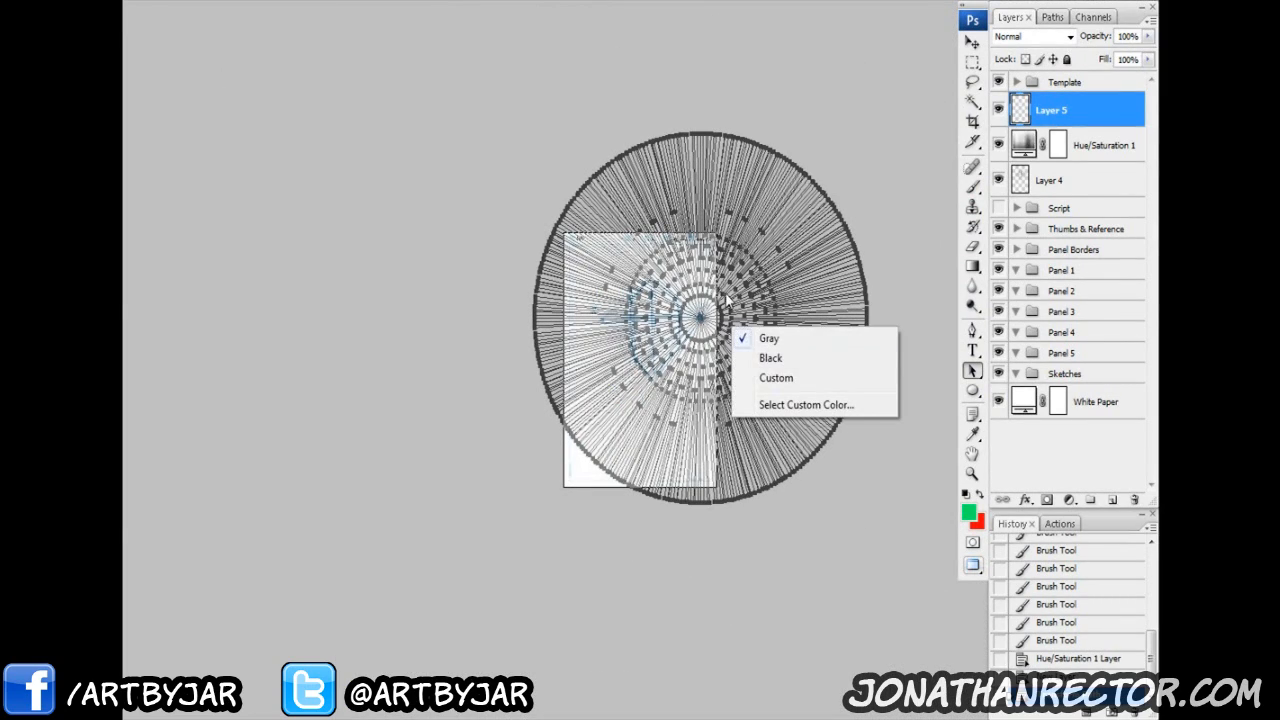
pyautogui.rightClick(725, 294)
pyautogui.rightClick(718, 297)
pyautogui.rightClick(702, 303)
pyautogui.rightClick(702, 307)
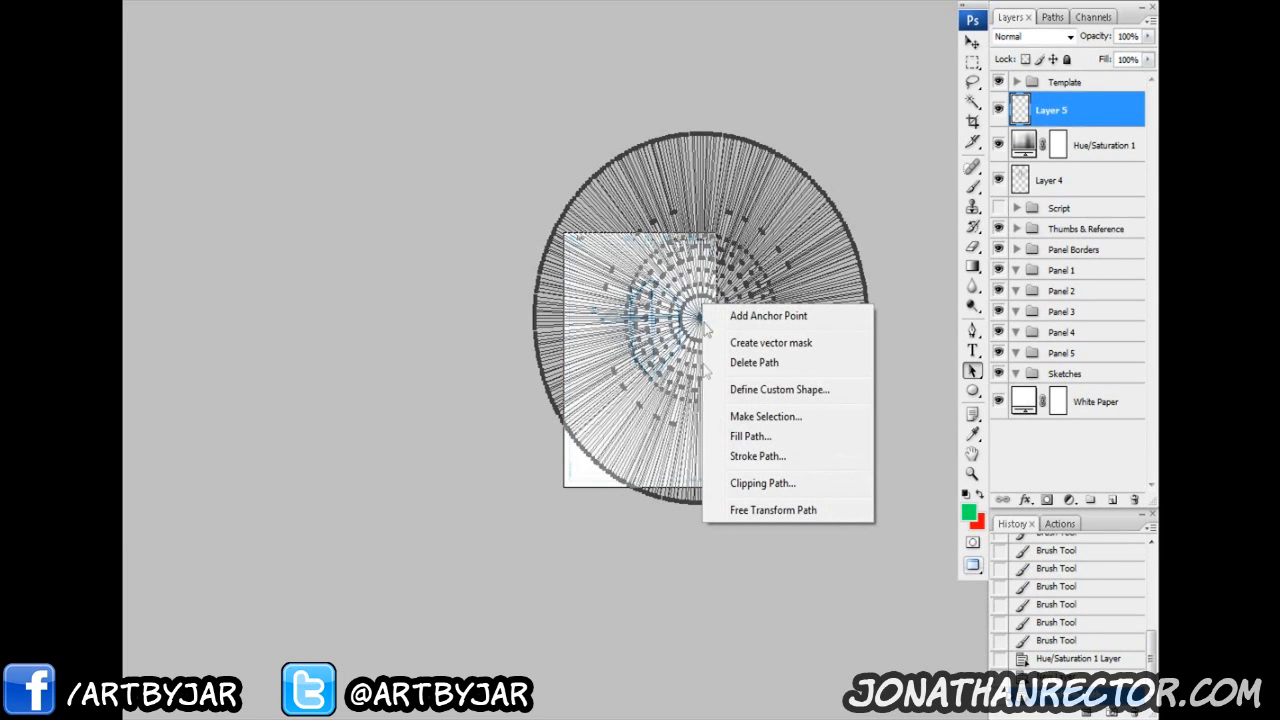
pyautogui.click(757, 456)
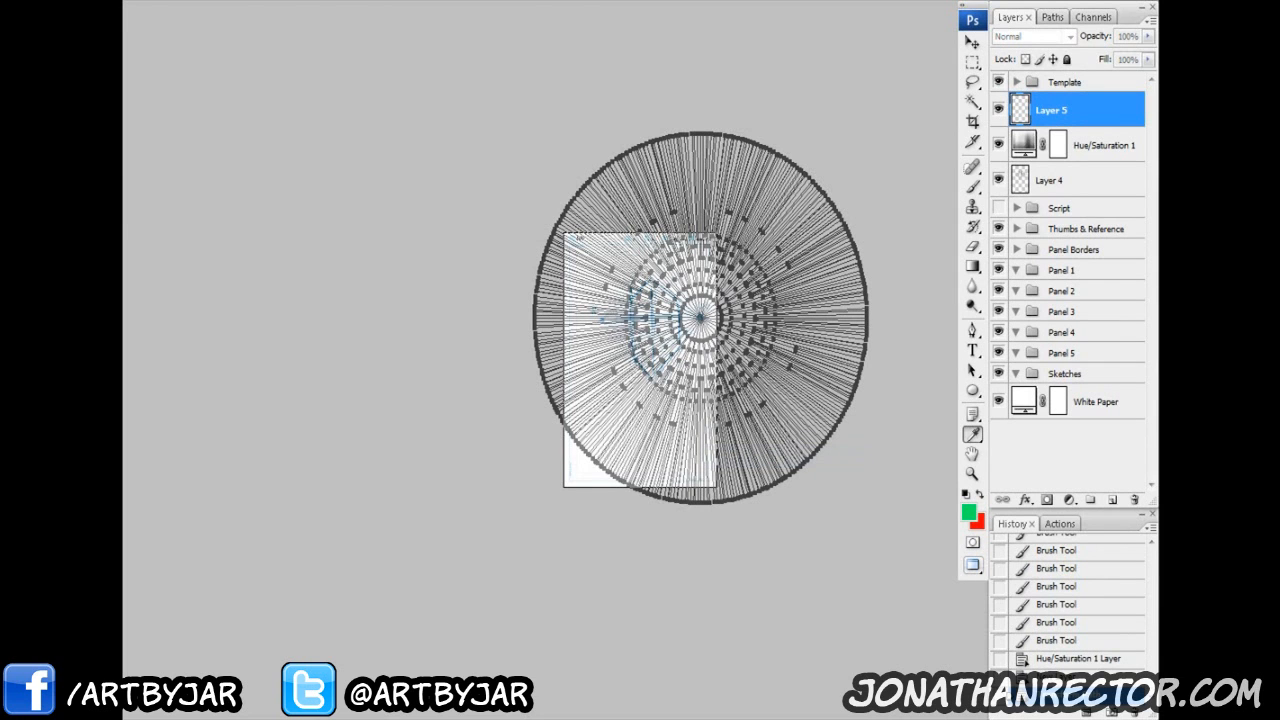
pyautogui.click(628, 484)
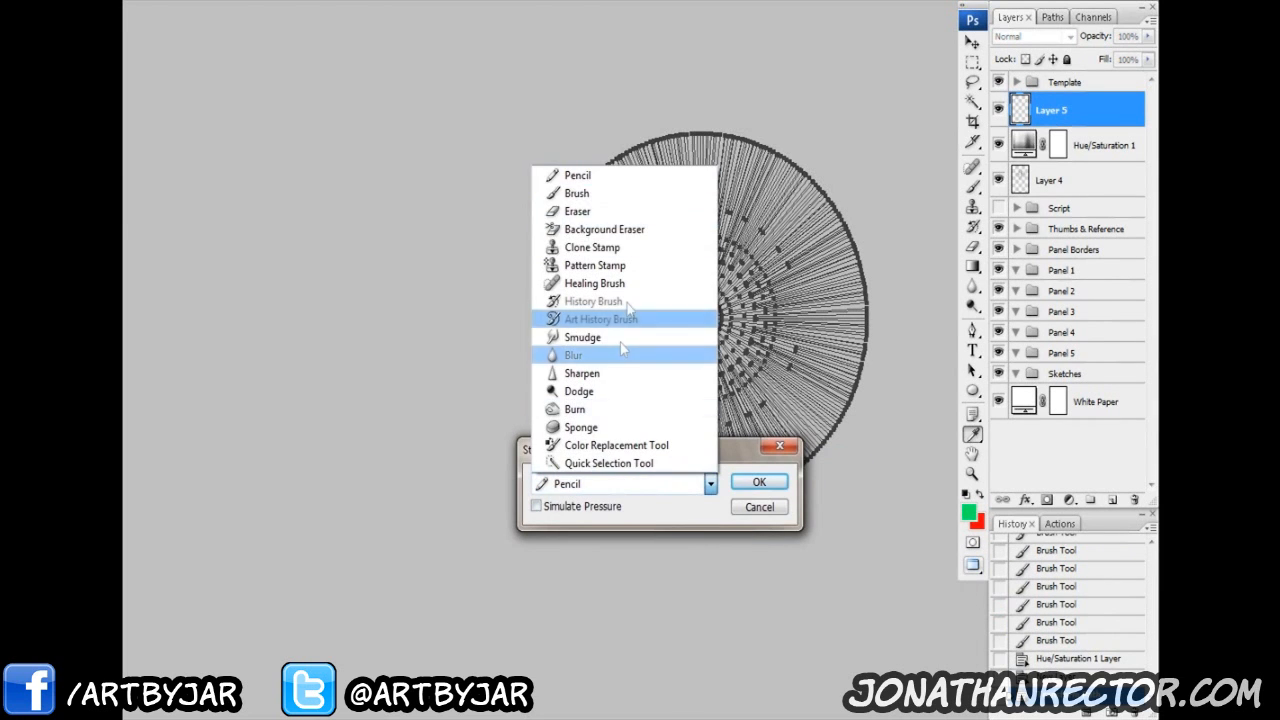
pyautogui.click(631, 195)
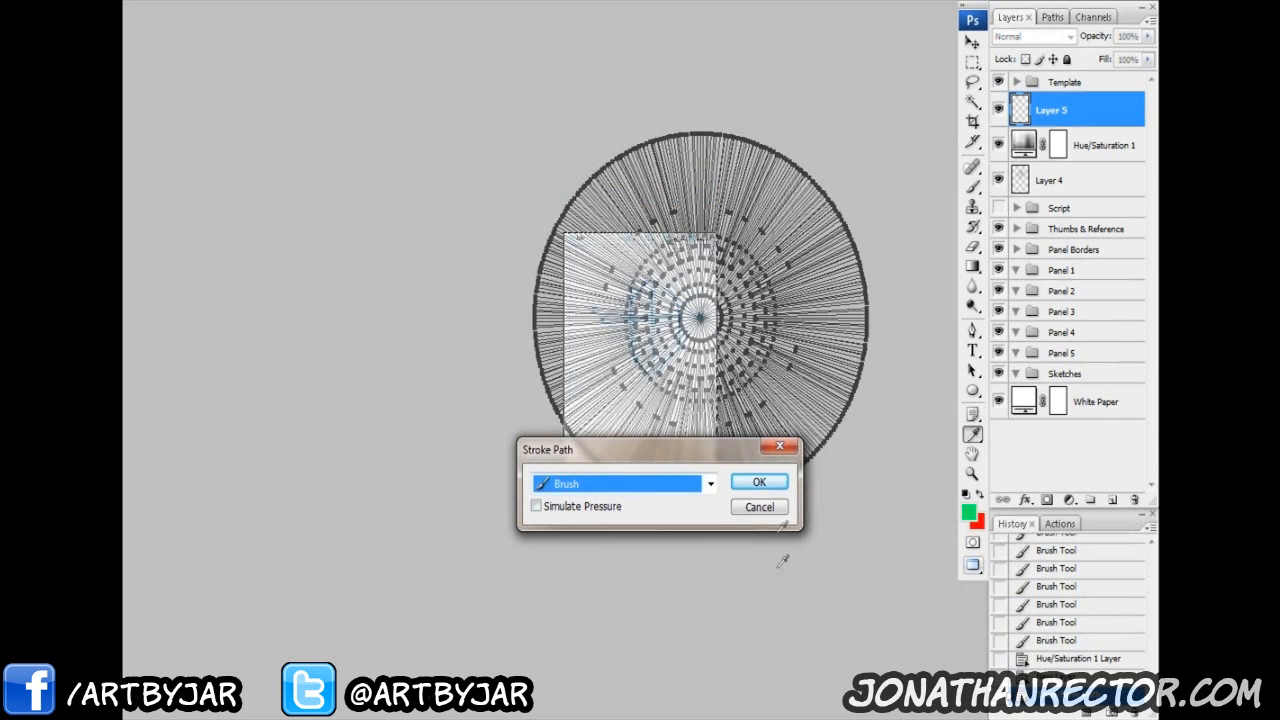
pyautogui.click(753, 510)
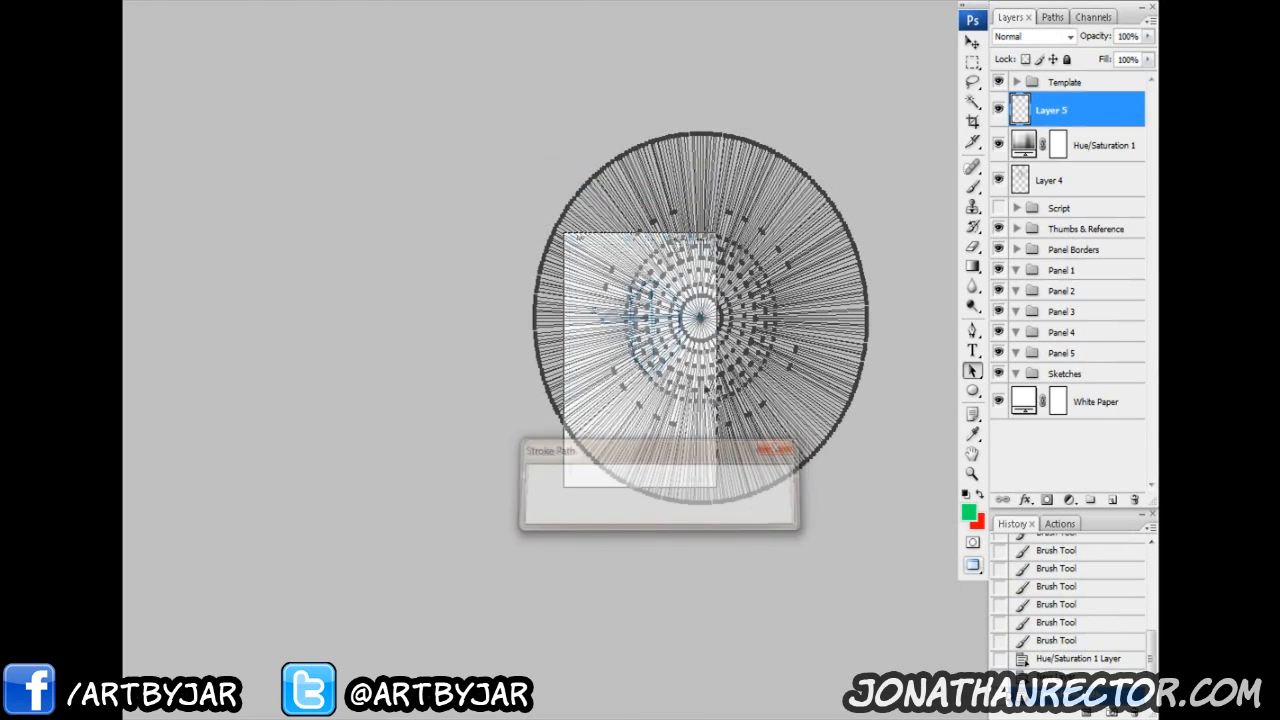
# Step: Set the Brush tool to the hard round 3 px tip
pyautogui.press('b')
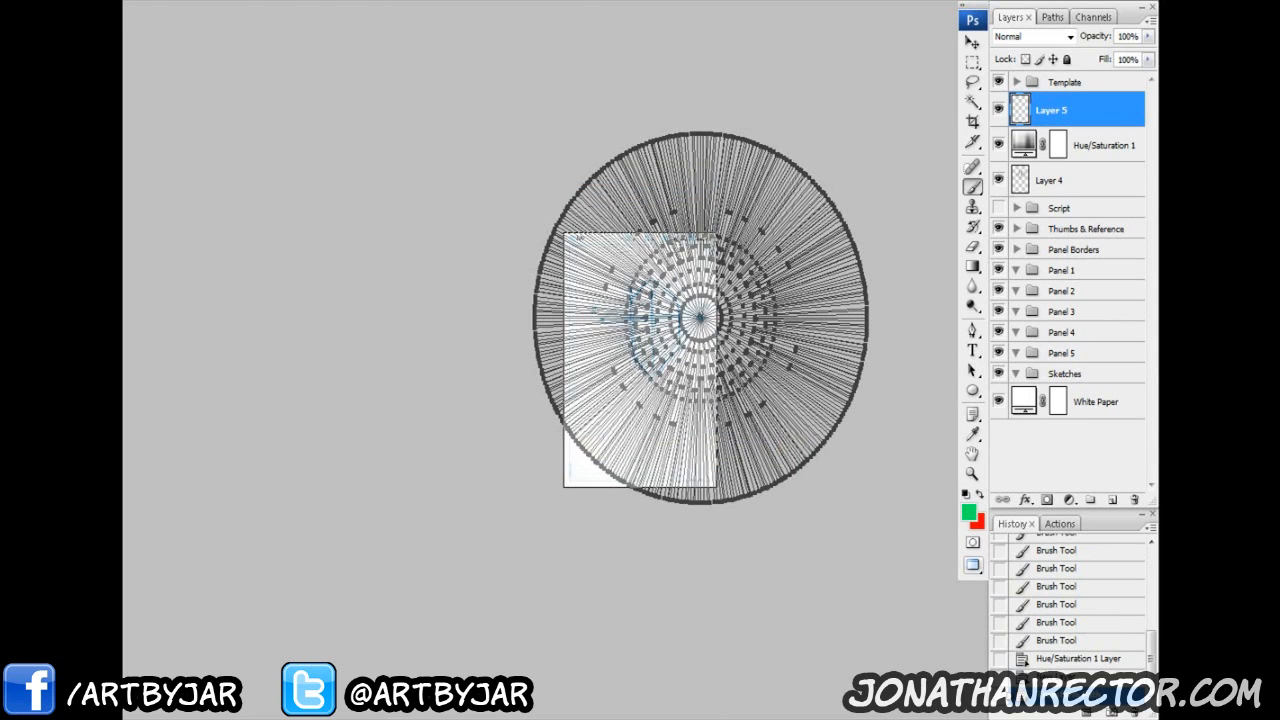
pyautogui.rightClick(686, 338)
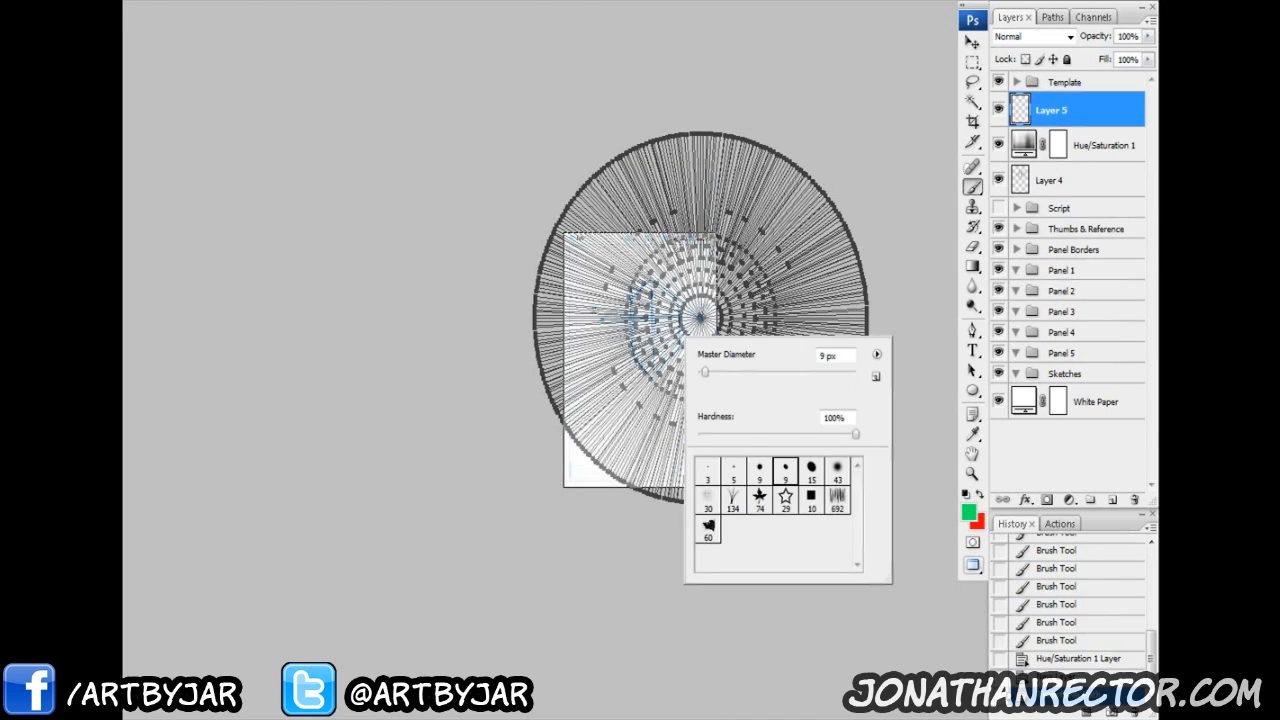
pyautogui.click(710, 470)
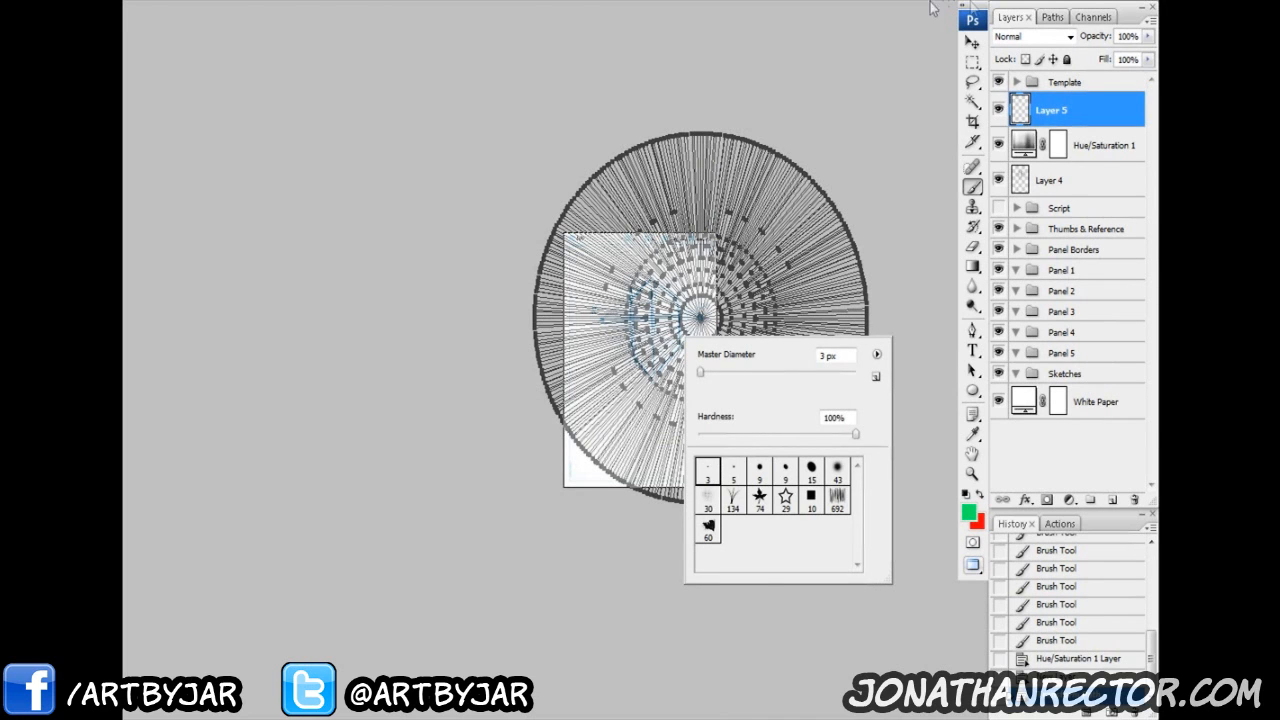
pyautogui.moveTo(731, 111); pyautogui.dragTo(698, 109)
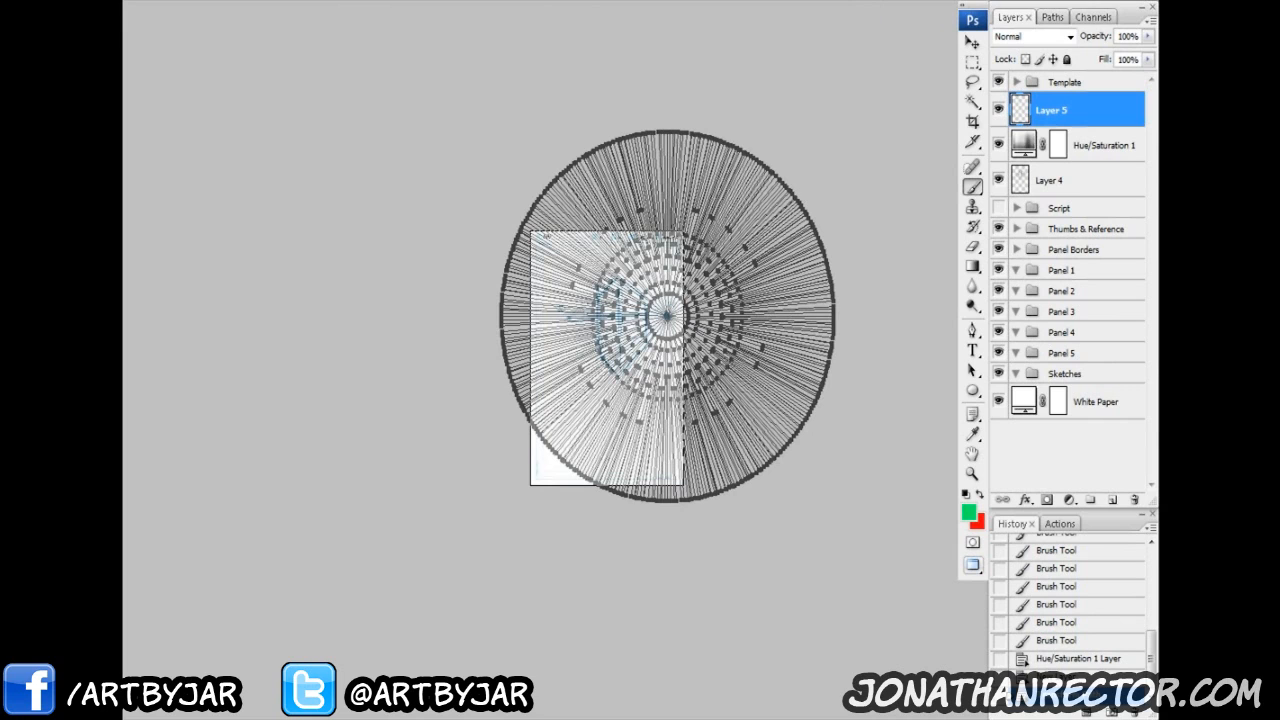
# Step: Stroke the selected perspective lines on Layer 5 with the green Brush, leaving pressure simulation off
pyautogui.click(972, 370)
pyautogui.rightClick(627, 350)
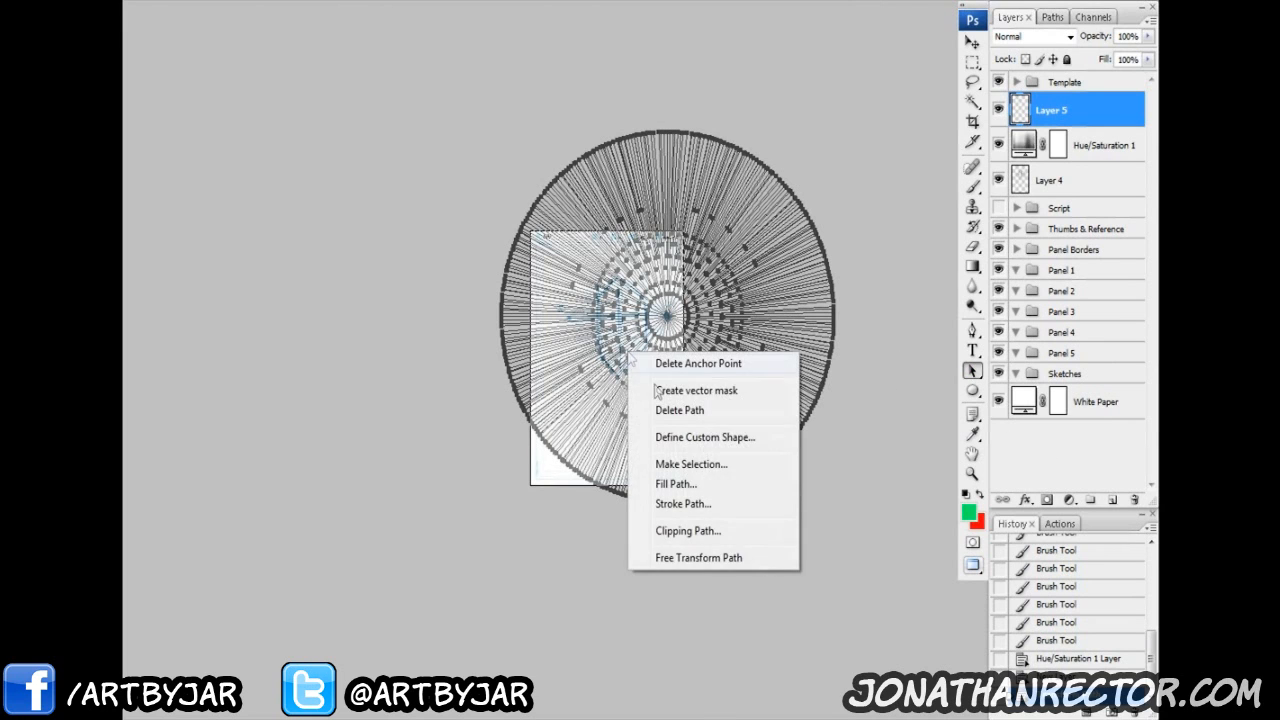
pyautogui.click(686, 507)
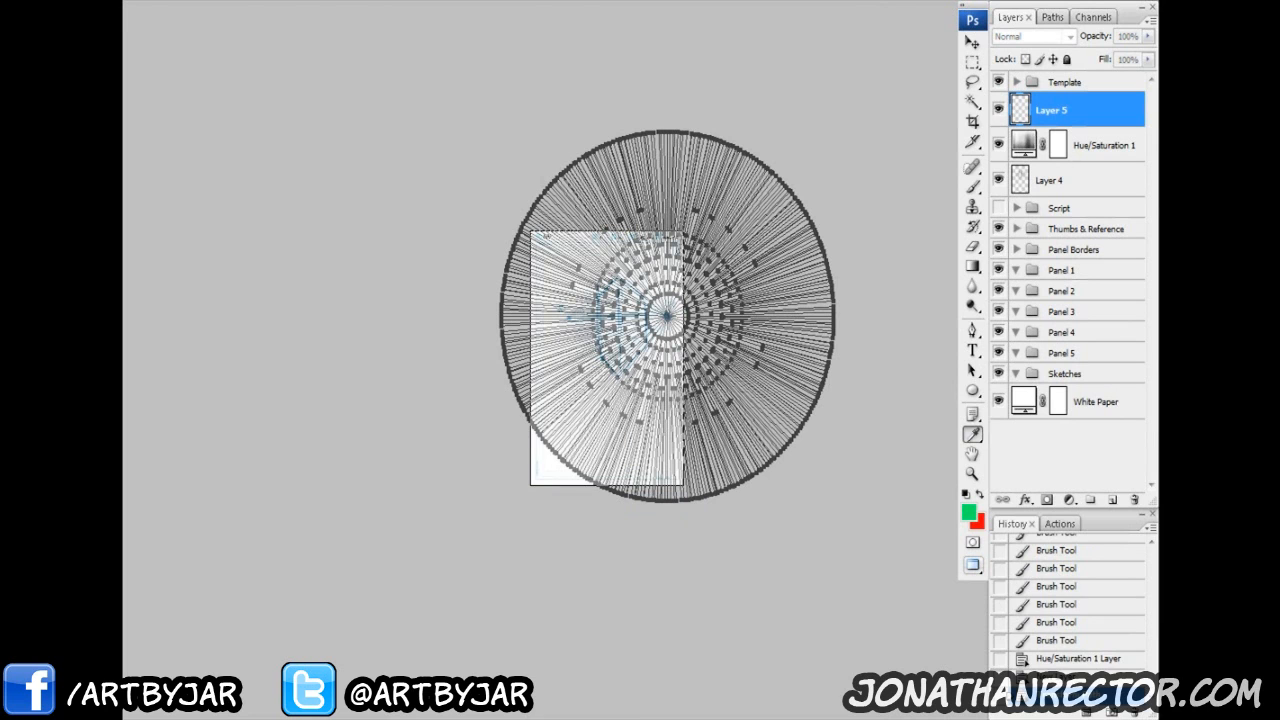
pyautogui.click(528, 457)
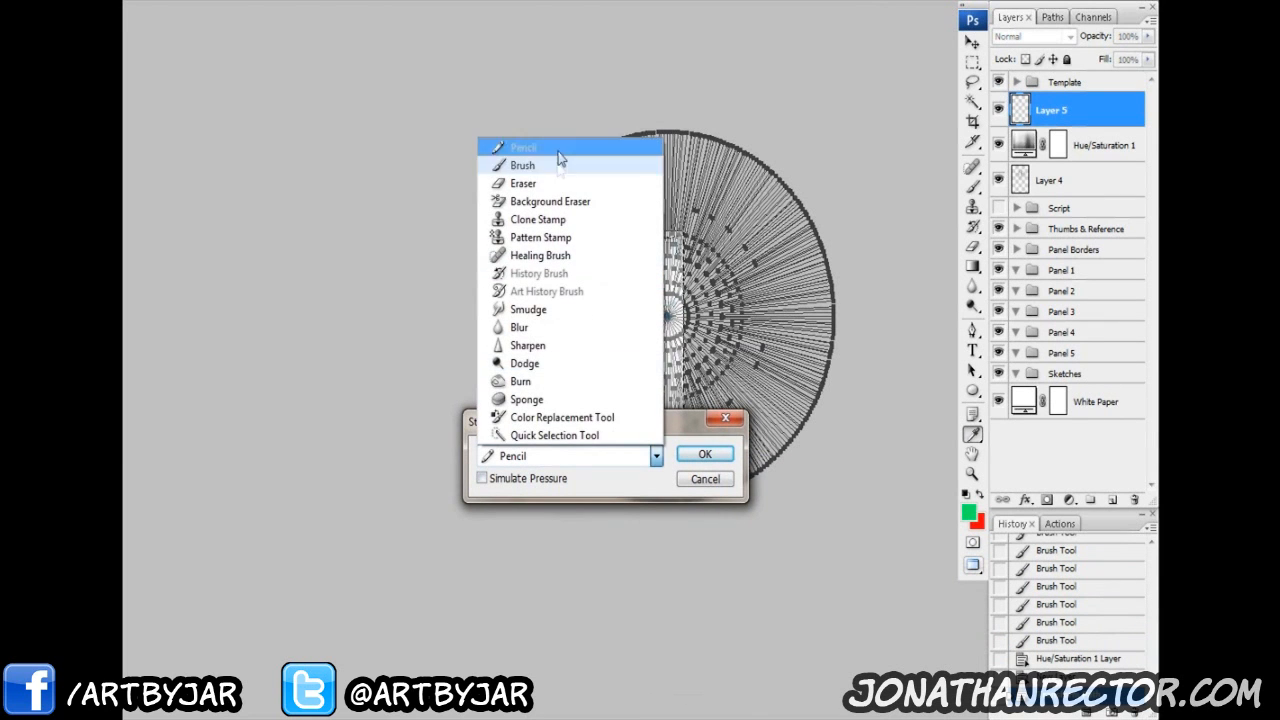
pyautogui.click(559, 166)
pyautogui.click(705, 454)
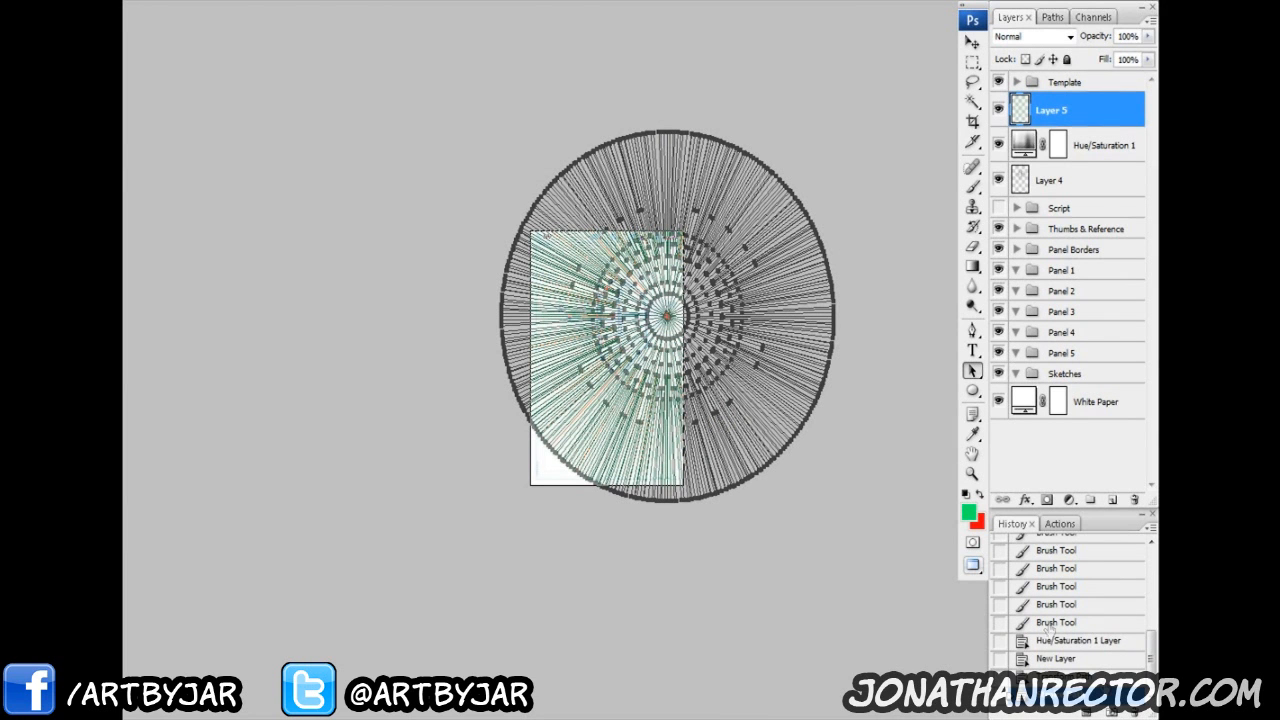
# Step: Make red the foreground colour and move the perspective path so its centre sits on VP1, leaving its lines deselected
pyautogui.click(979, 496)
pyautogui.hotkey('ctrl', '+')
pyautogui.hotkey('ctrl', '+')
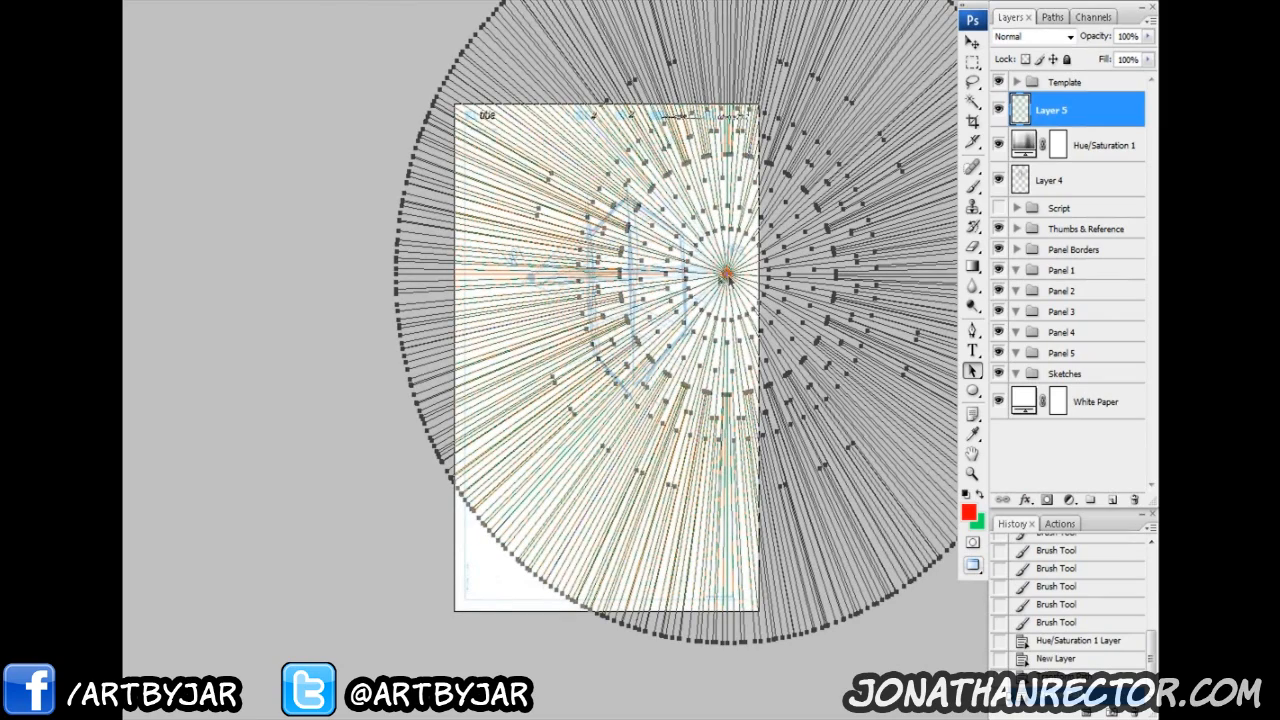
pyautogui.moveTo(727, 276); pyautogui.dragTo(694, 278)
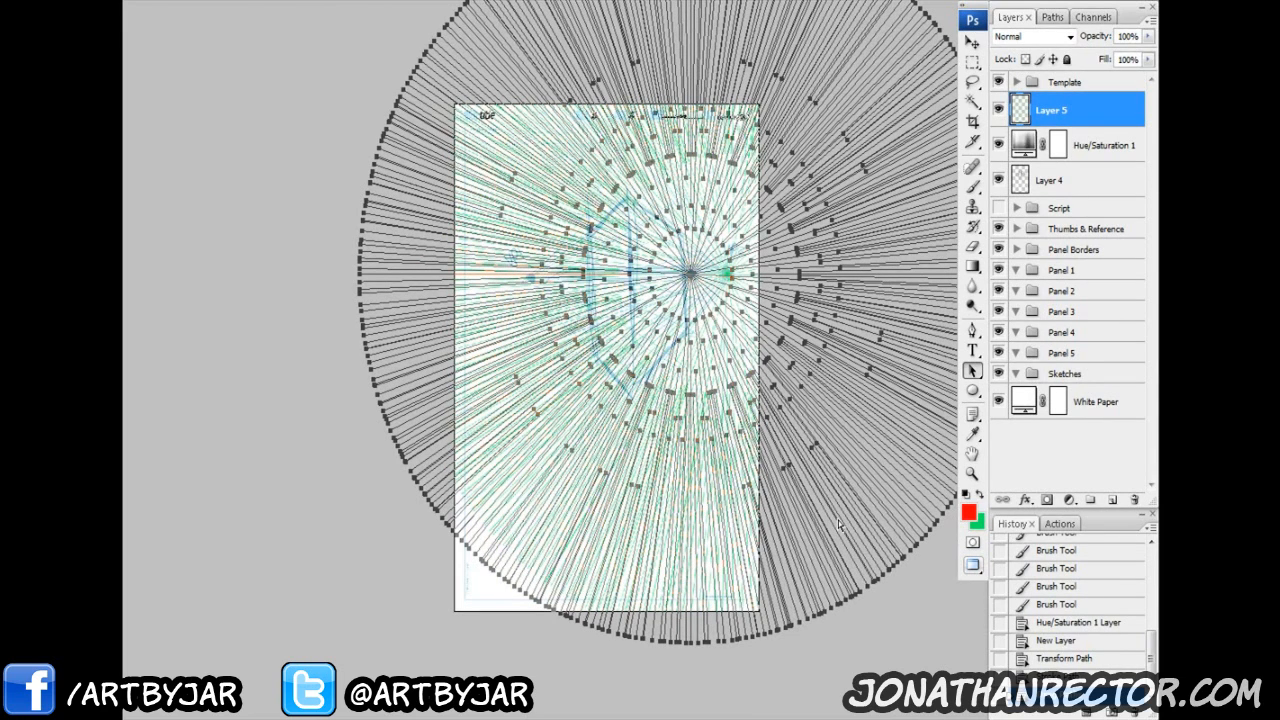
pyautogui.hotkey('ctrl', 't')
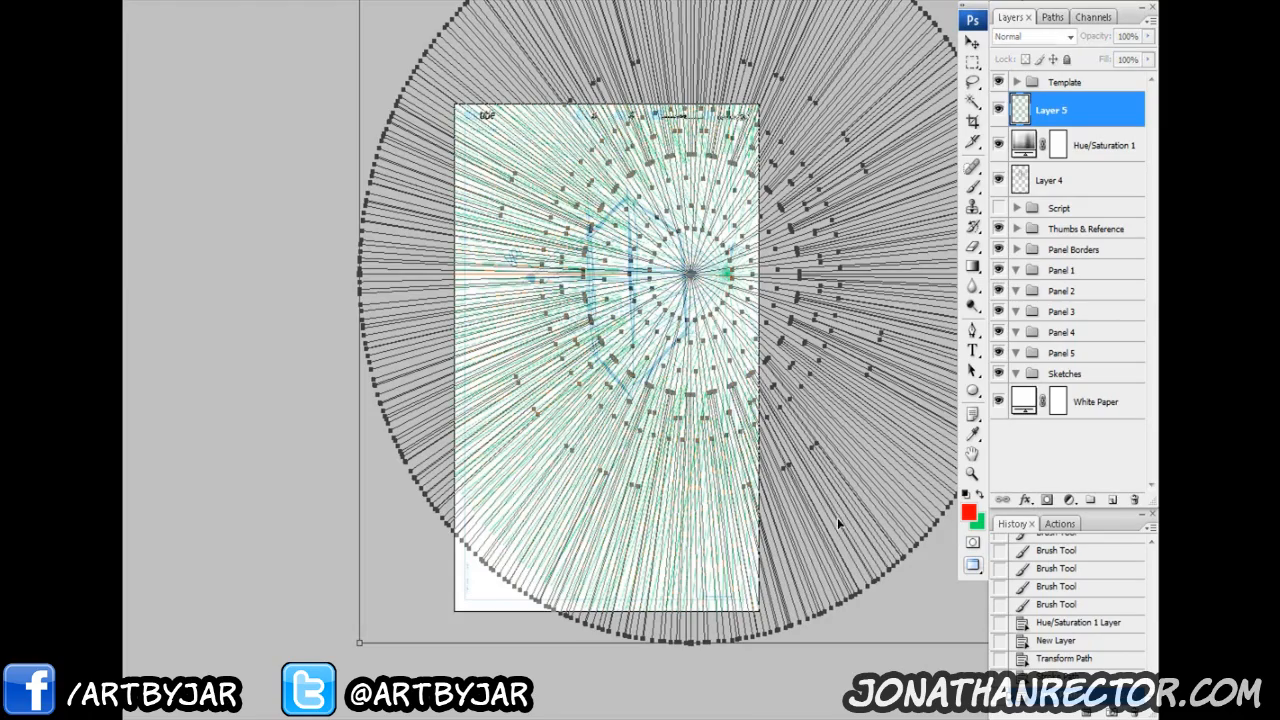
pyautogui.moveTo(735, 415); pyautogui.dragTo(571, 413)
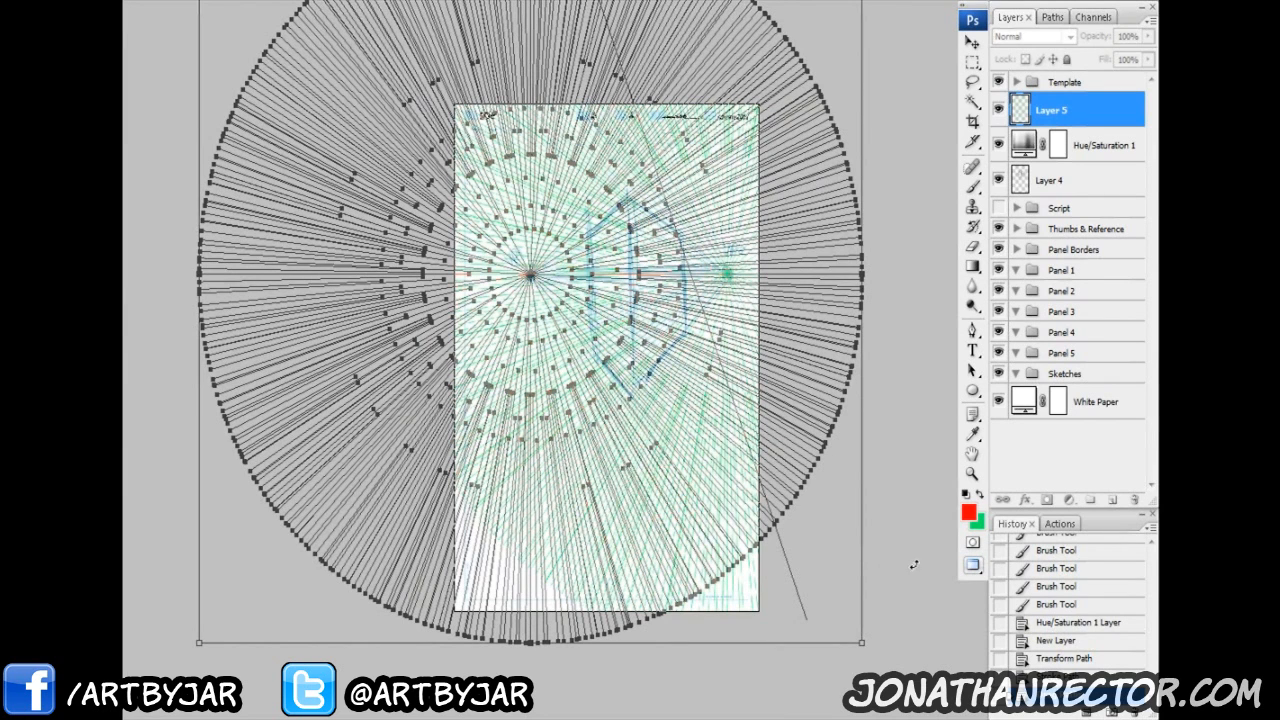
pyautogui.press('Return')
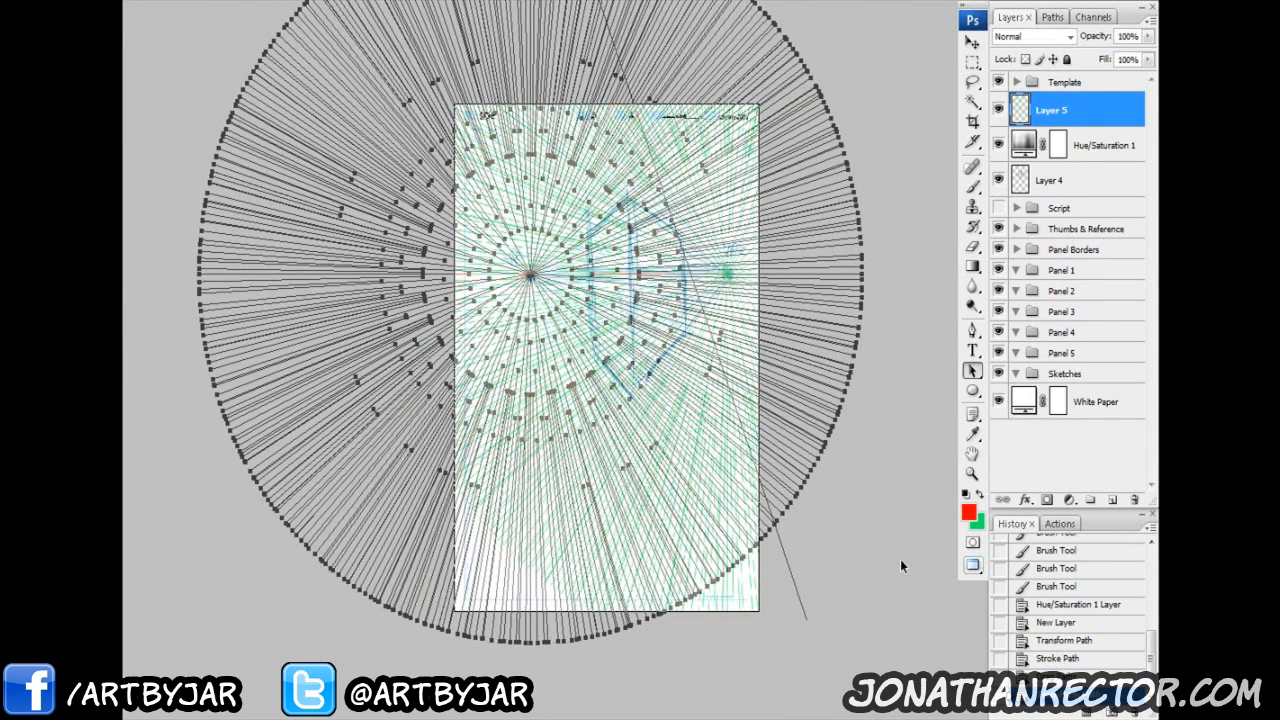
pyautogui.click(794, 585)
pyautogui.moveTo(794, 585); pyautogui.dragTo(792, 585)
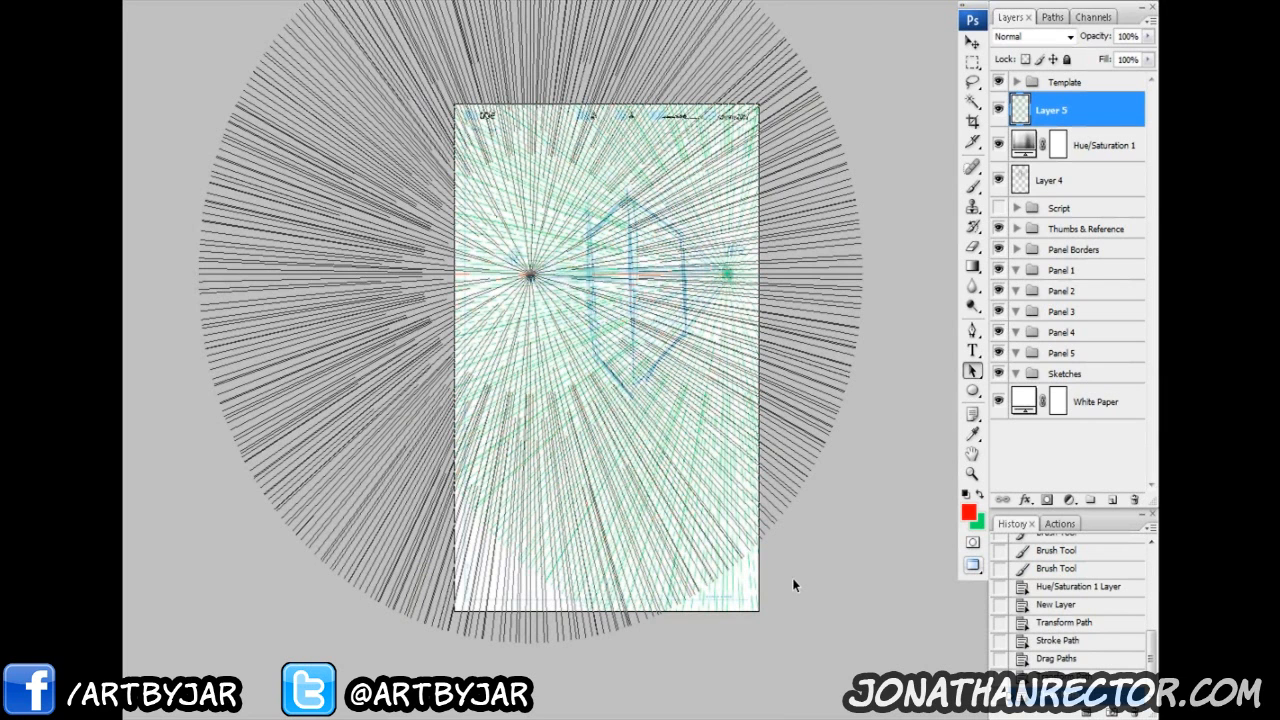
# Step: Select all lines of the perspective path centred on VP1, stroke them on Layer 5 with the red Brush without simulated pressure, and hide the path
pyautogui.hotkey('ctrl', '-')
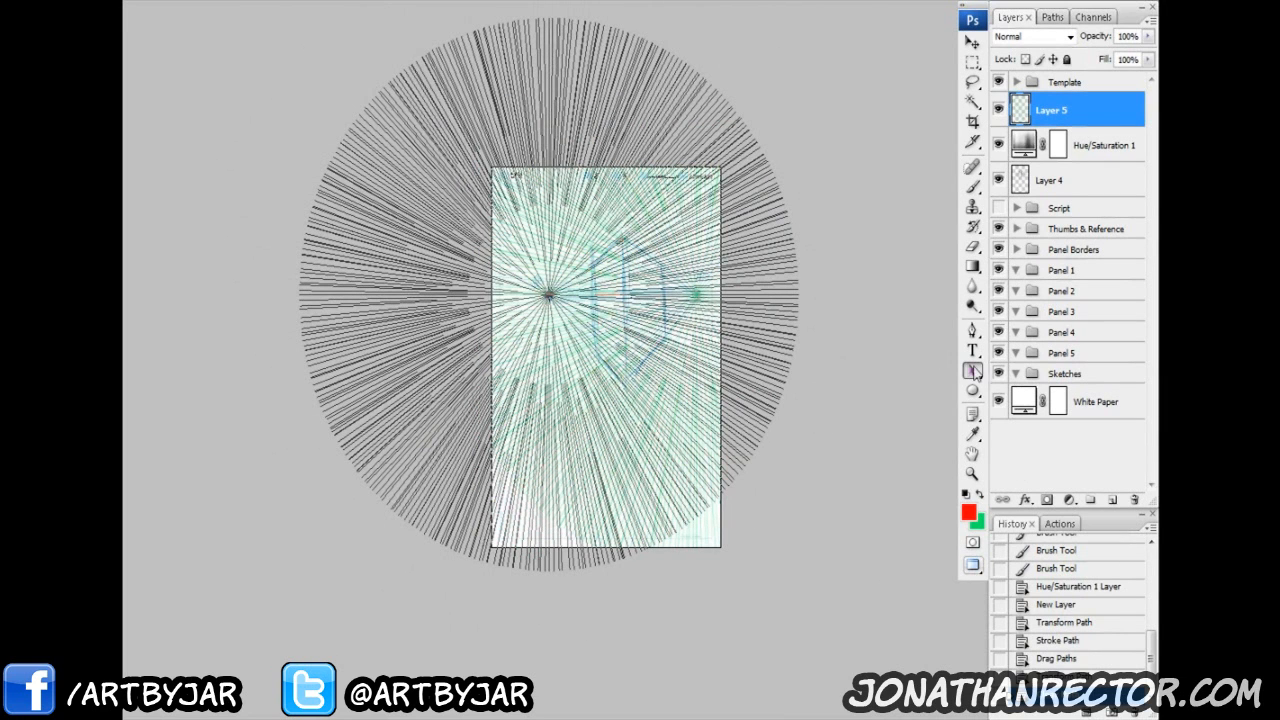
pyautogui.moveTo(852, 14); pyautogui.dragTo(246, 658)
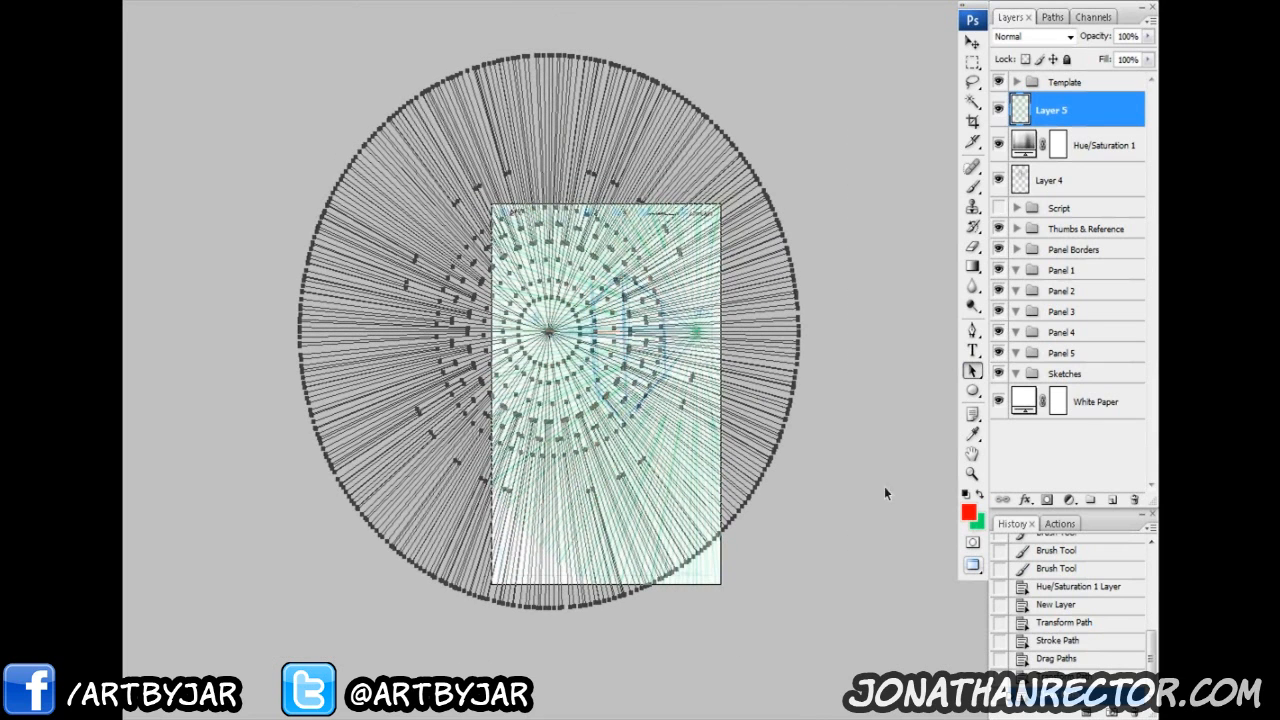
pyautogui.rightClick(566, 368)
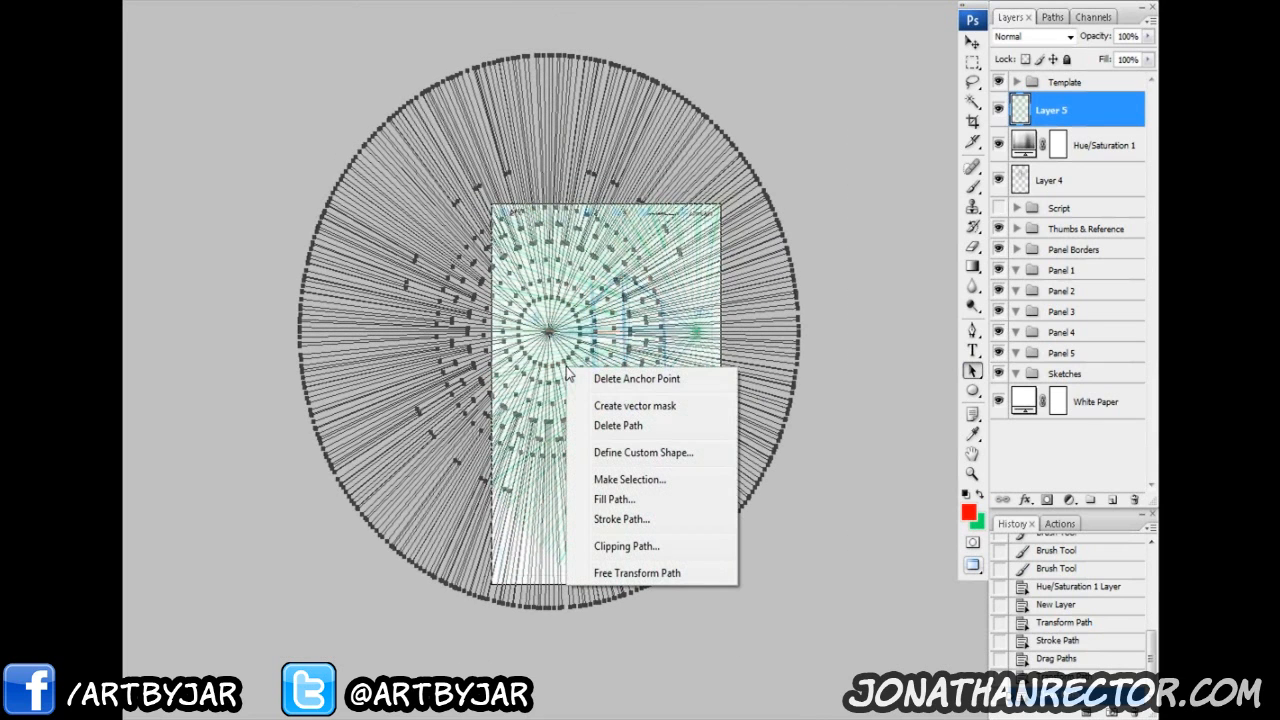
pyautogui.click(614, 519)
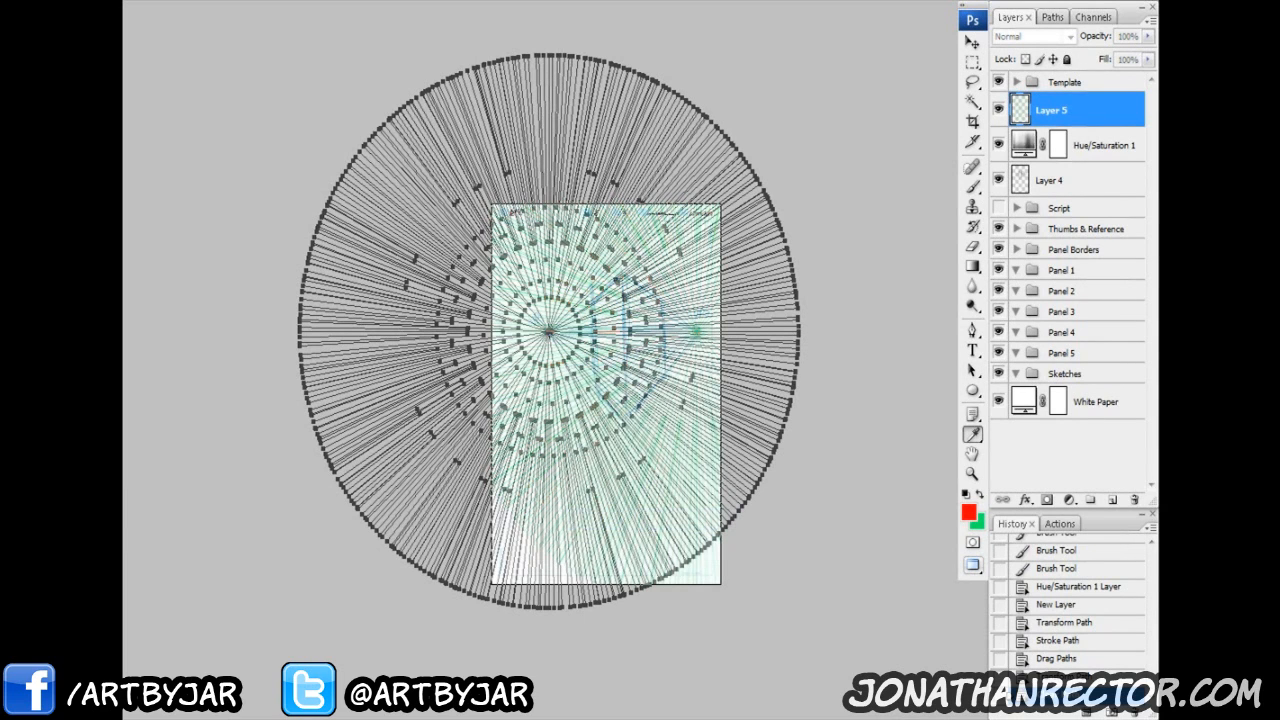
pyautogui.moveTo(900, 491); pyautogui.dragTo(666, 420)
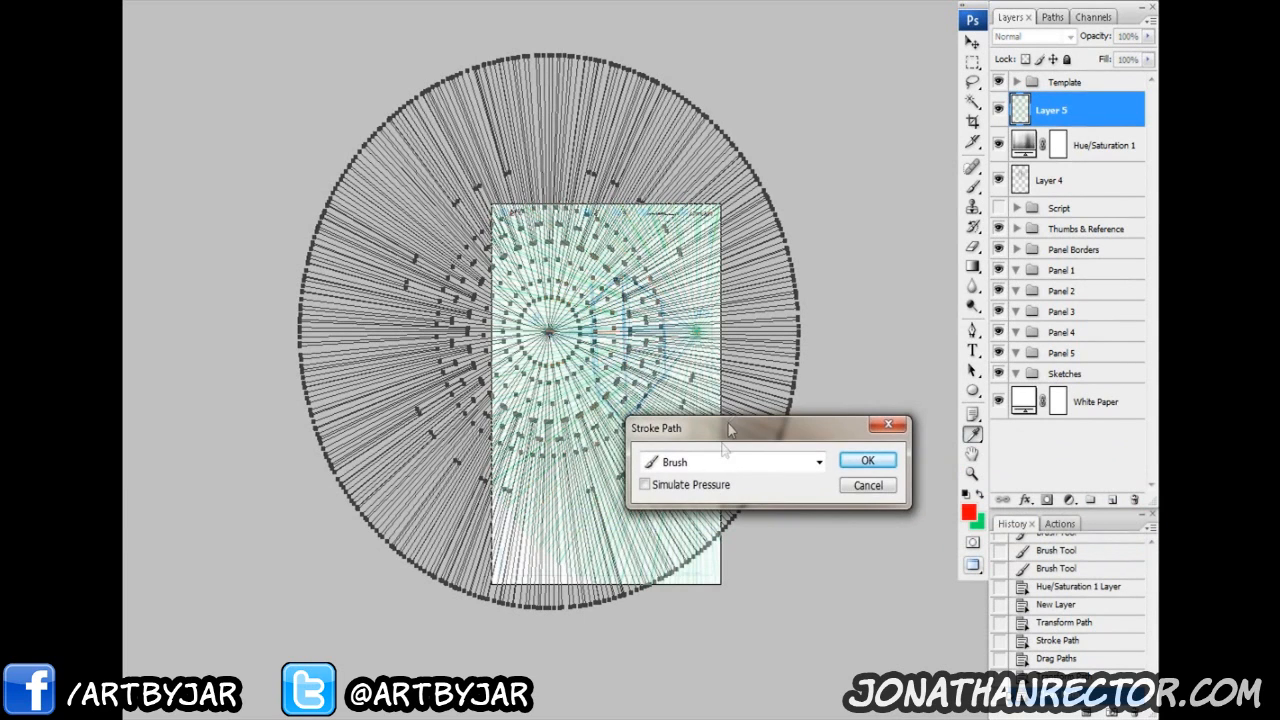
pyautogui.click(863, 459)
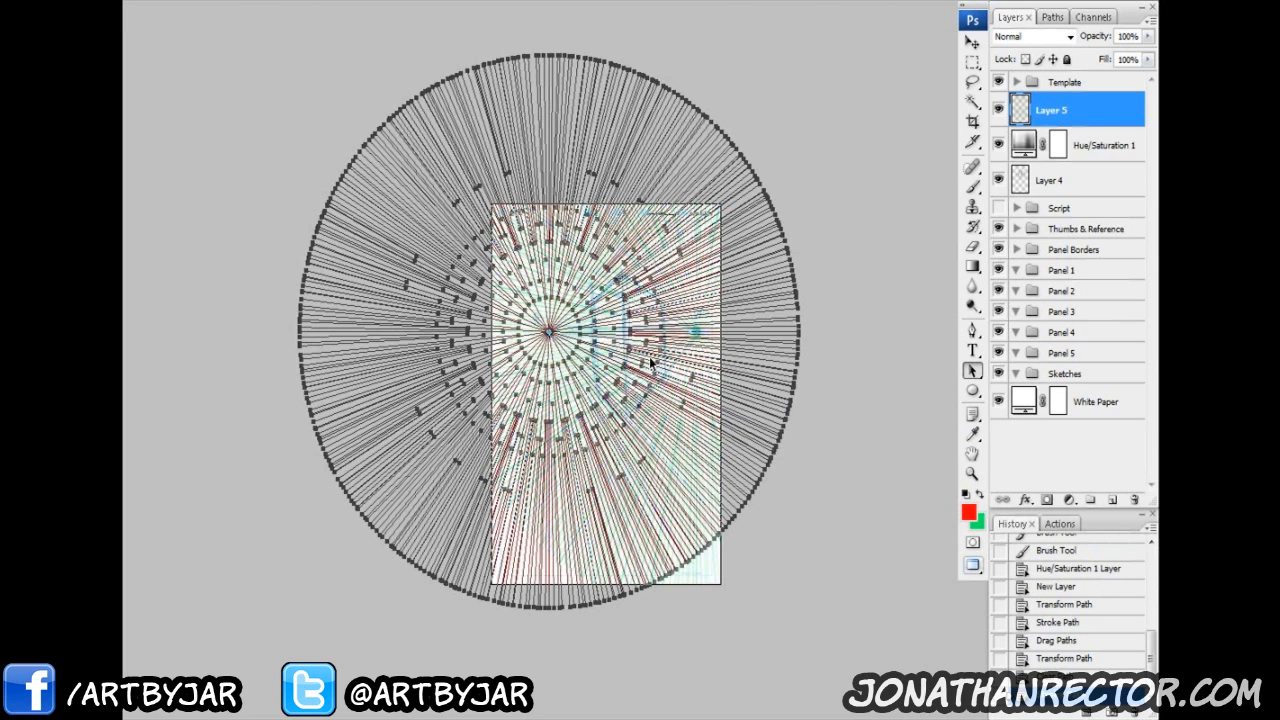
pyautogui.hotkey('ctrl', 'h')
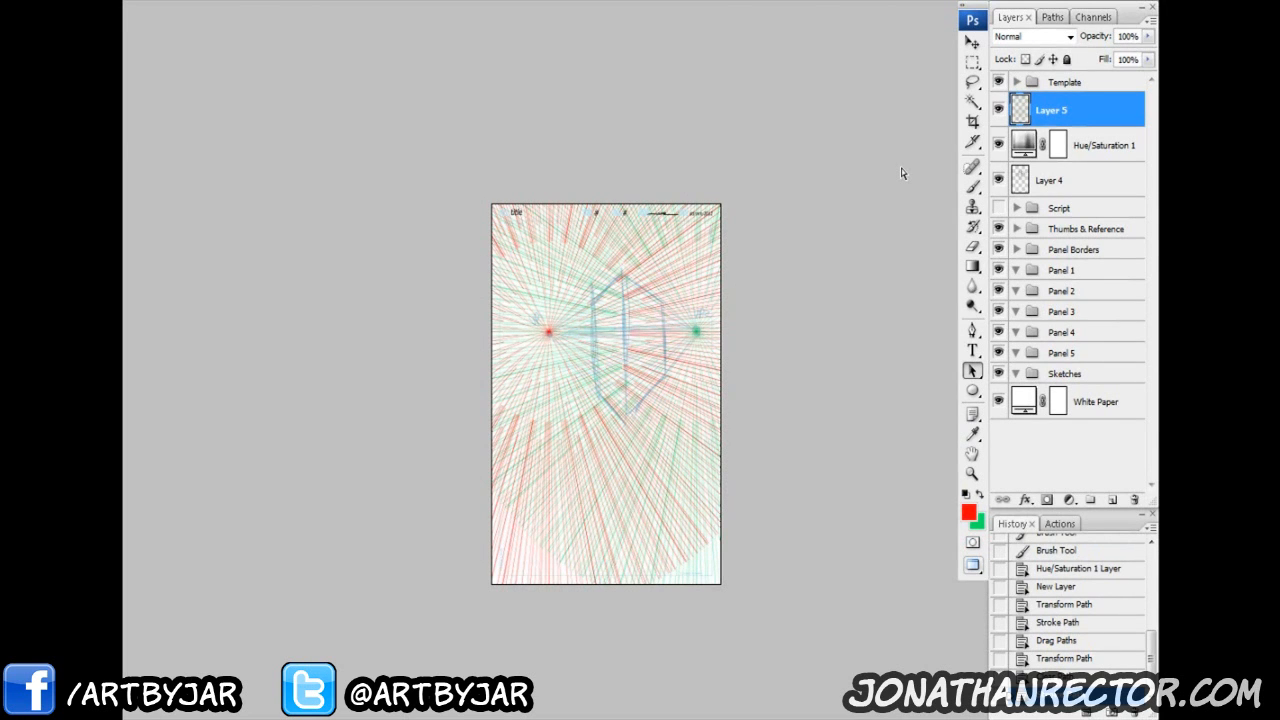
# Step: Lower the opacity of Layer 5, which holds the red and green grid lines, to 32%
pyautogui.hotkey('ctrl', '+')
pyautogui.hotkey('ctrl', '+')
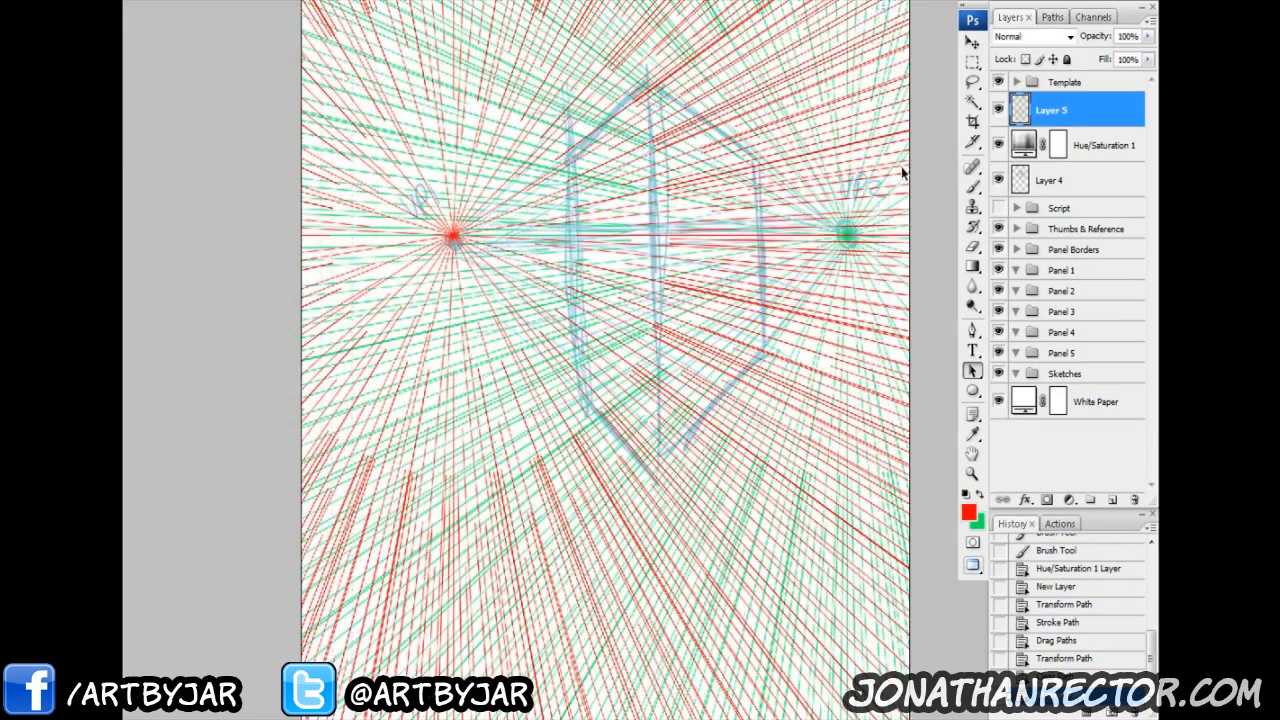
pyautogui.moveTo(785, 300); pyautogui.dragTo(762, 322)
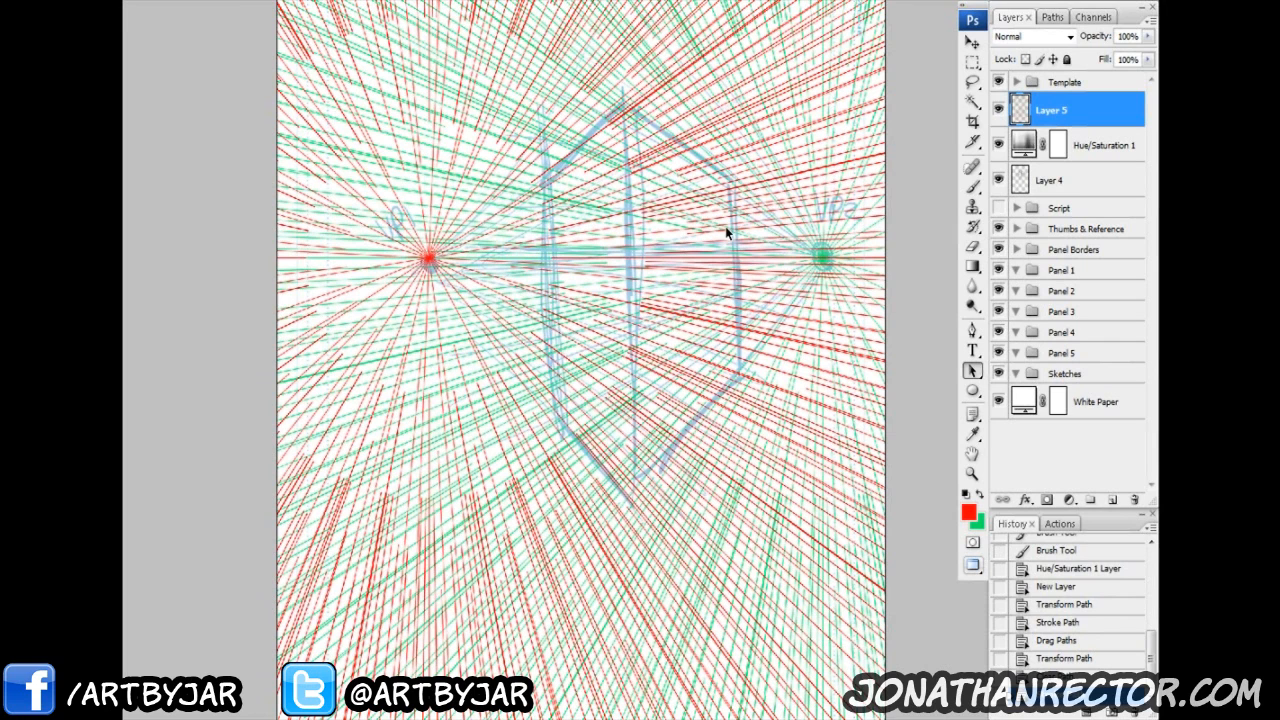
pyautogui.click(1066, 38)
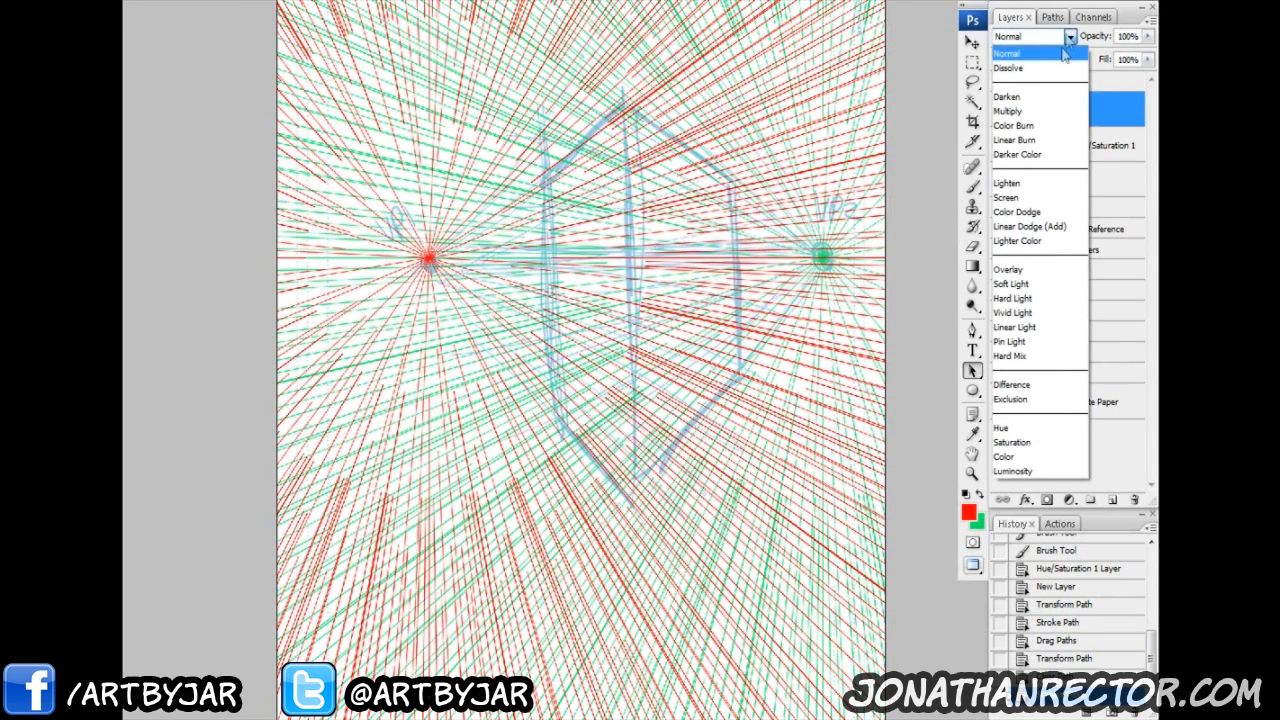
pyautogui.click(1147, 38)
pyautogui.click(1088, 55)
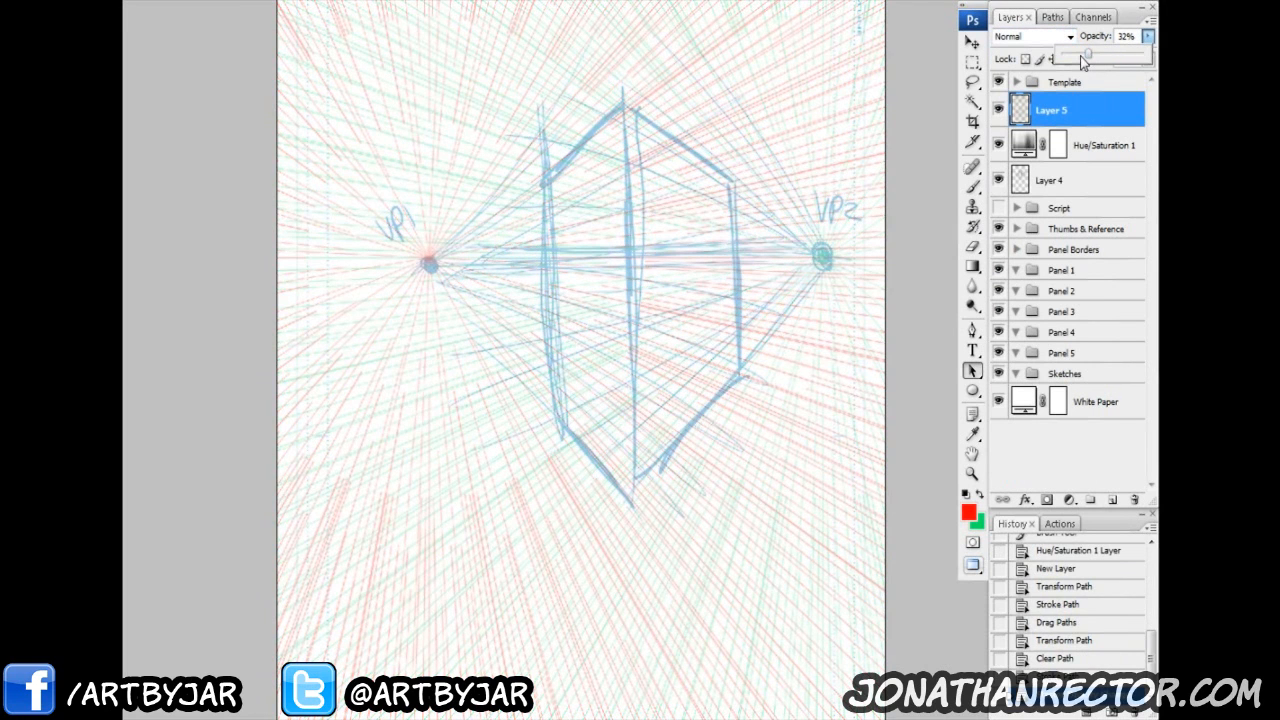
pyautogui.click(1079, 122)
# Step: Add a new layer above Layer 5 and ready the Brush tool with the default black foreground colour
pyautogui.click(1111, 499)
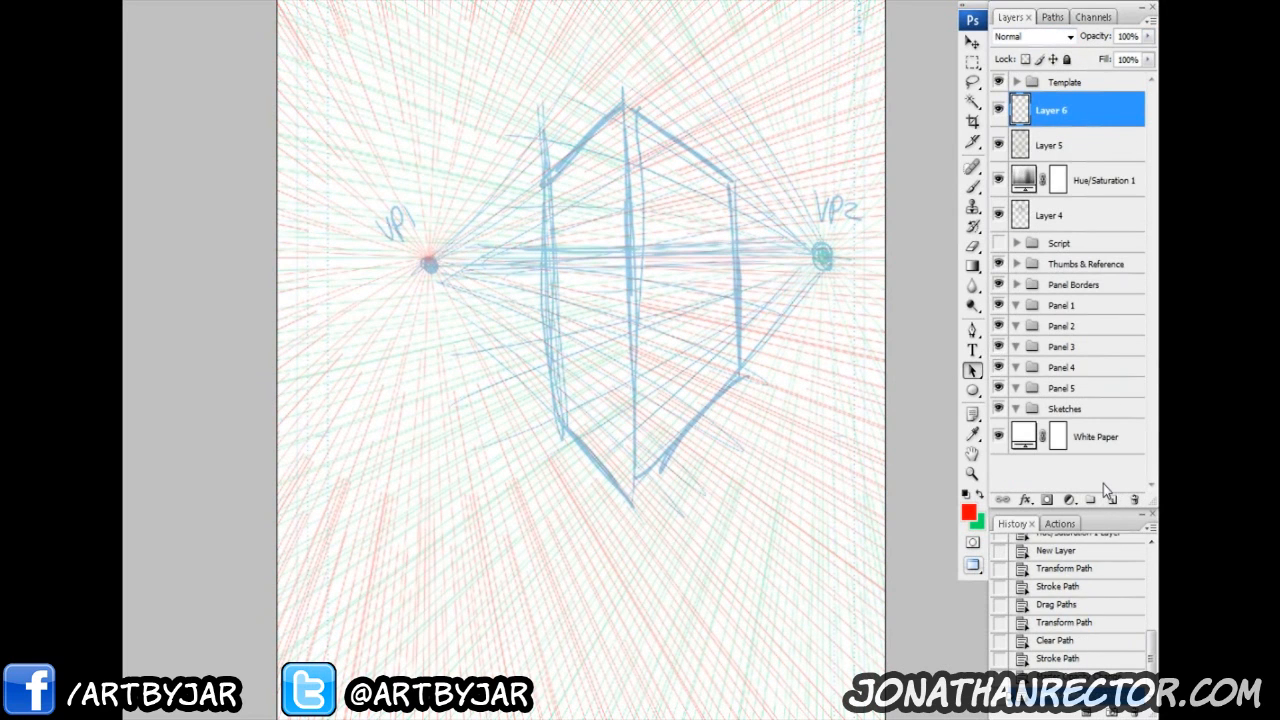
pyautogui.scroll(-1, 670, 360)
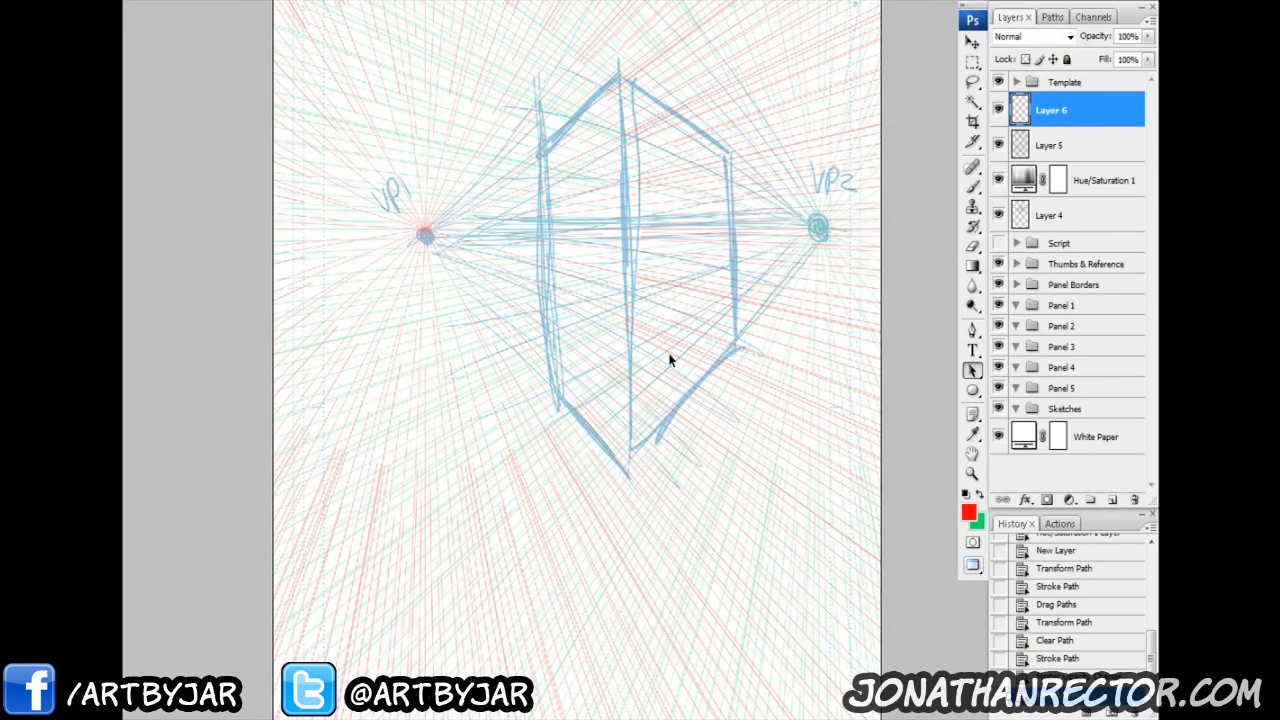
pyautogui.press('d')
pyautogui.hotkey('ctrl', '+')
pyautogui.moveTo(588, 470); pyautogui.dragTo(553, 415)
pyautogui.press('b')
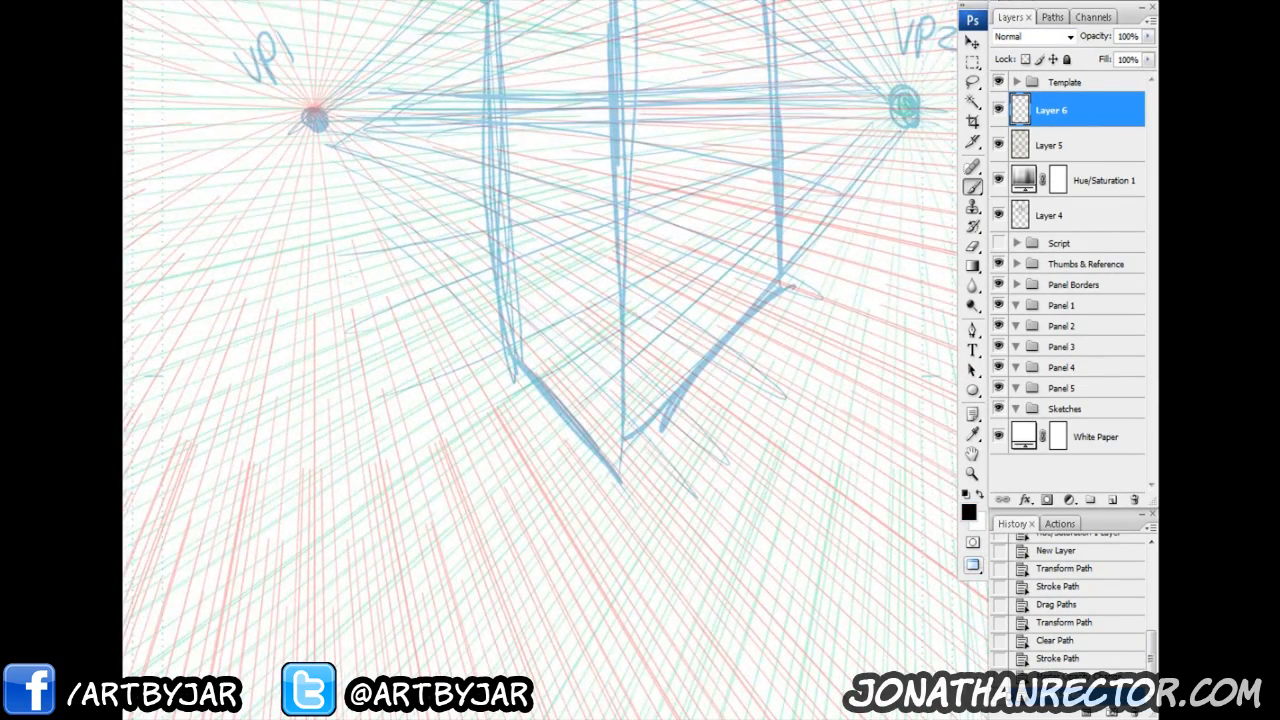
# Step: Draw straight black lines on Layer 6 along the building's two lower edges, following the grid lines and meeting at the front corner
pyautogui.hotkey('ctrl', '+')
pyautogui.hotkey('ctrl', '+')
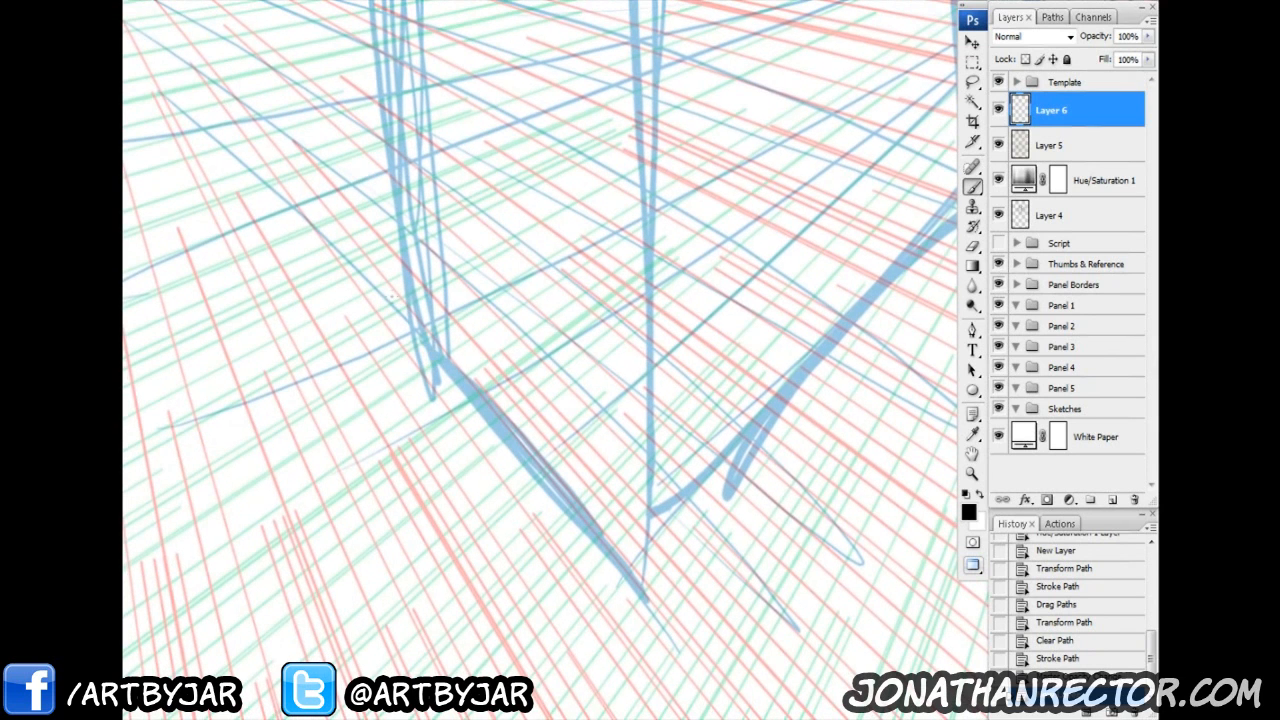
pyautogui.moveTo(378, 290); pyautogui.dragTo(410, 338)
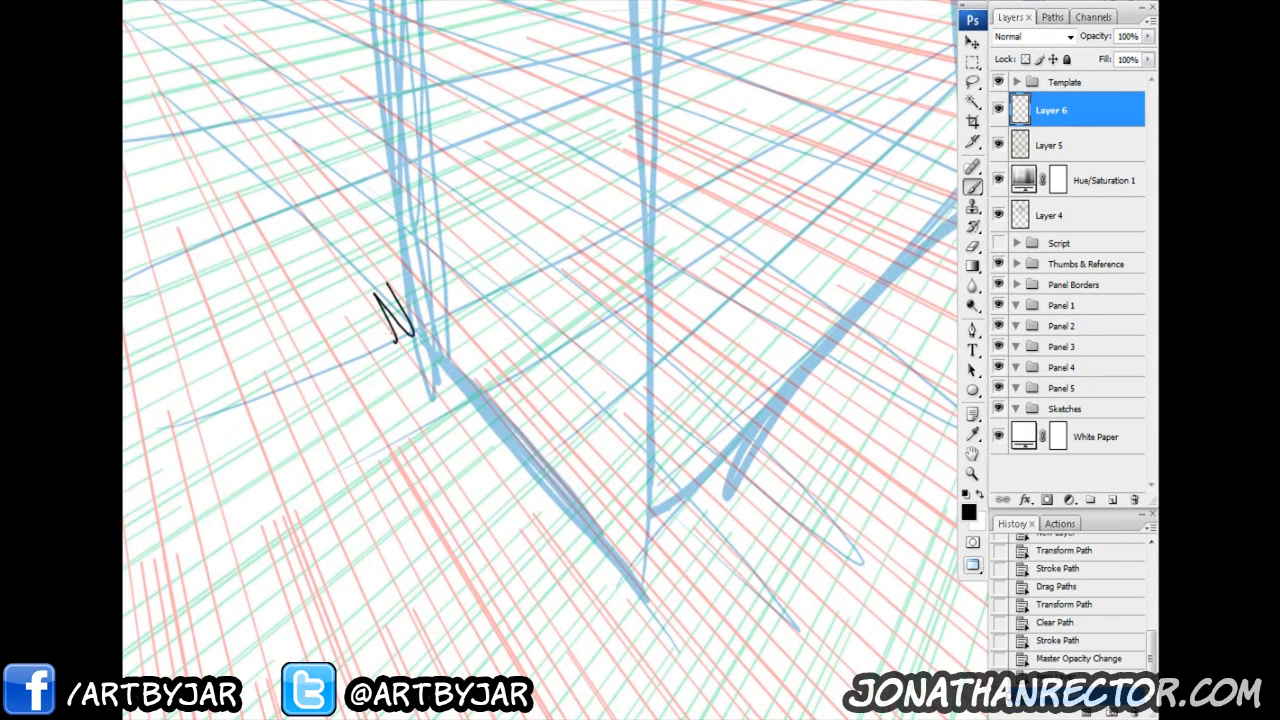
pyautogui.hotkey('ctrl', 'z')
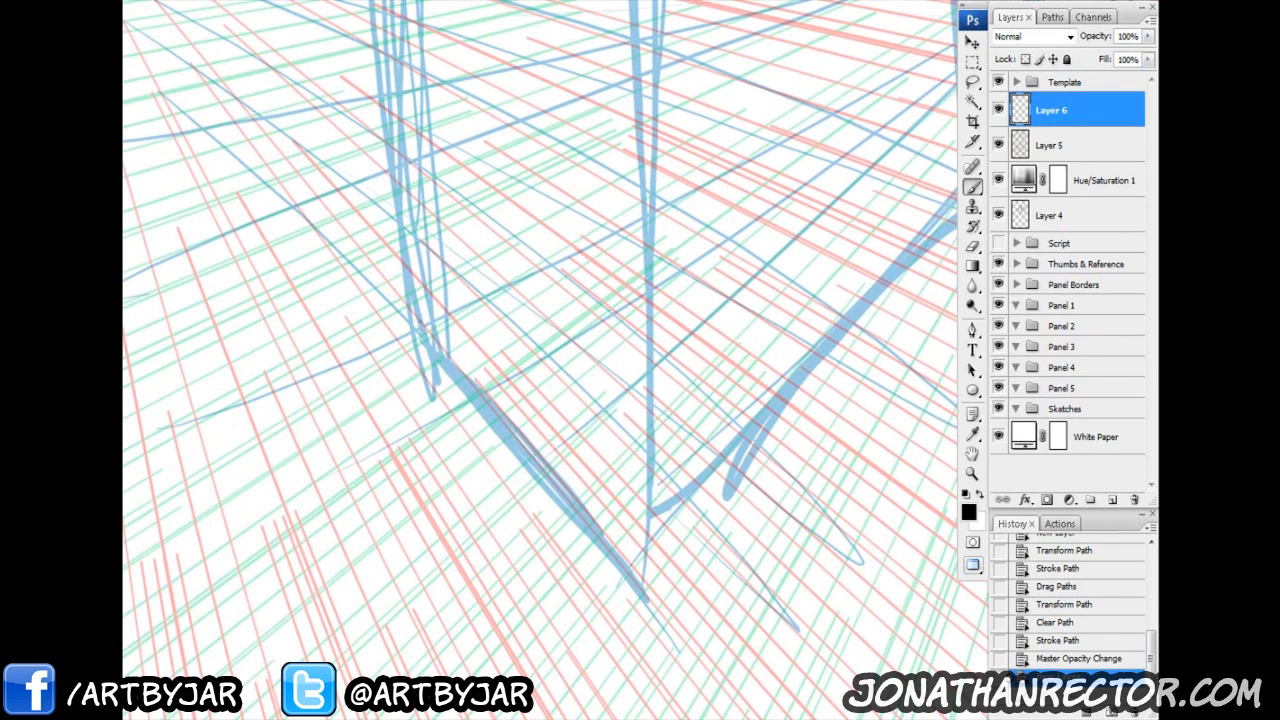
pyautogui.moveTo(651, 601); pyautogui.dragTo(664, 618)
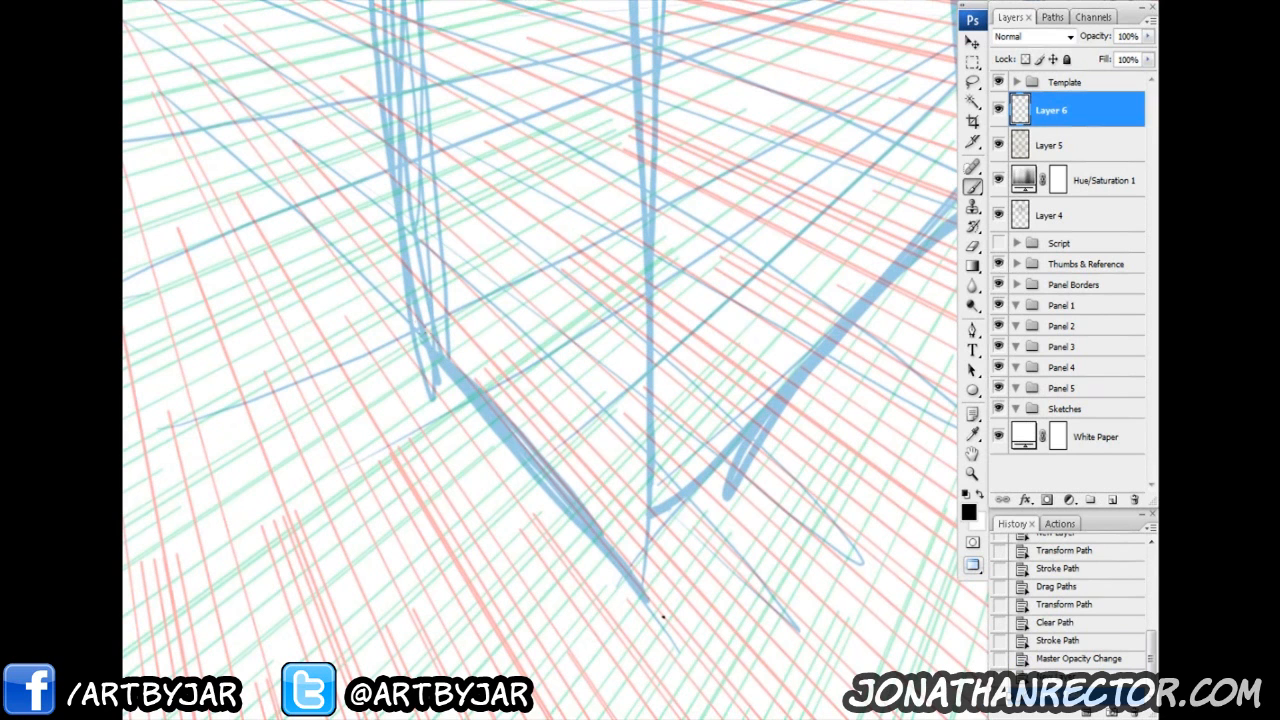
pyautogui.keyDown('shift'); pyautogui.click(398, 294); pyautogui.keyUp('shift')
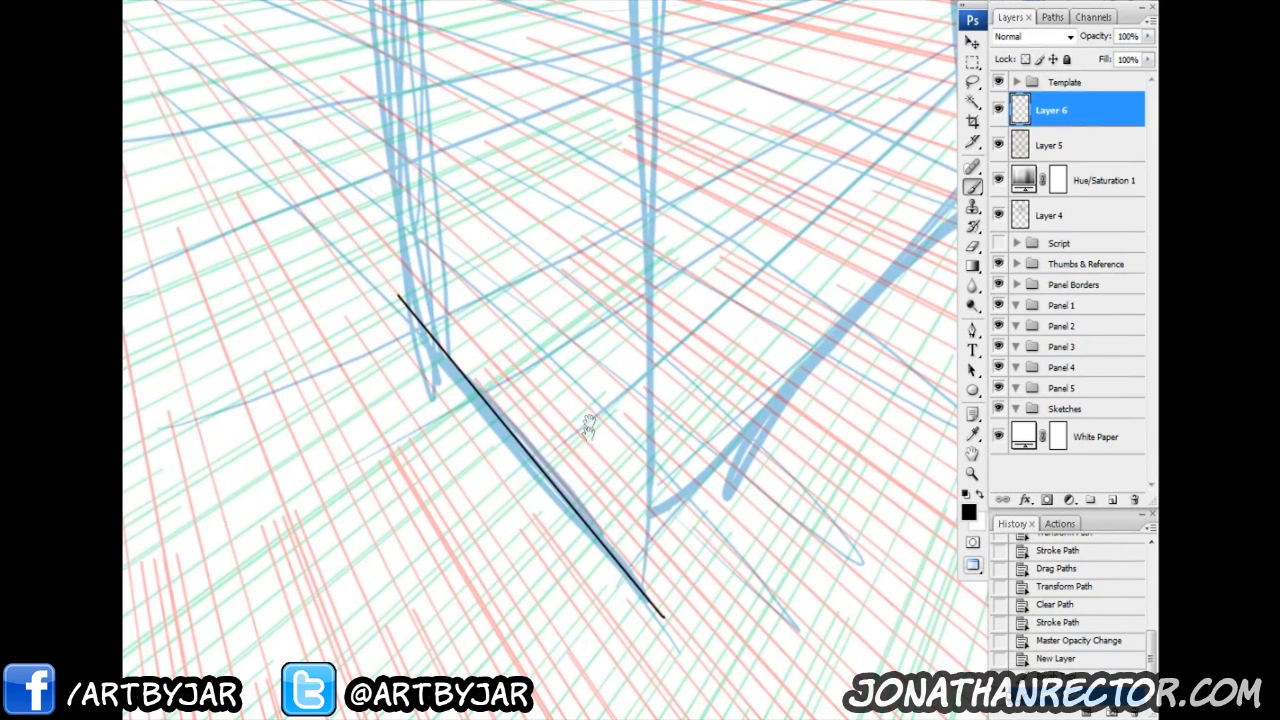
pyautogui.moveTo(588, 426); pyautogui.dragTo(420, 474)
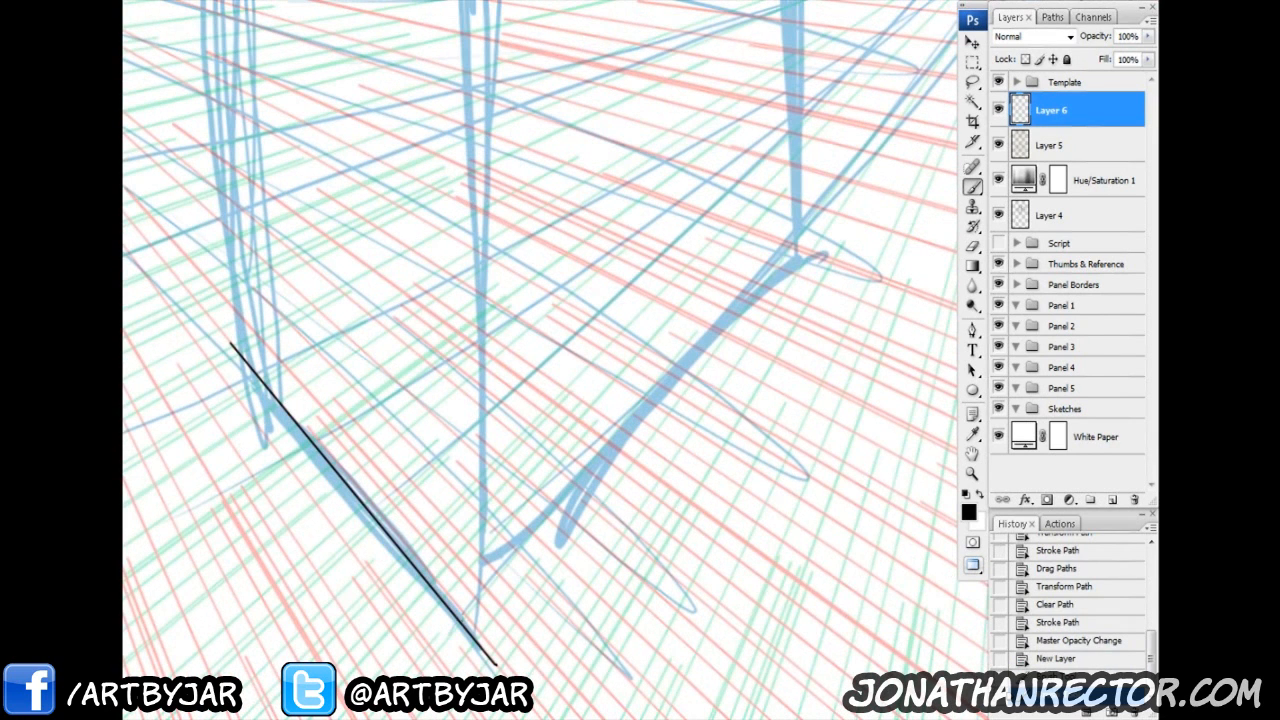
pyautogui.click(462, 620)
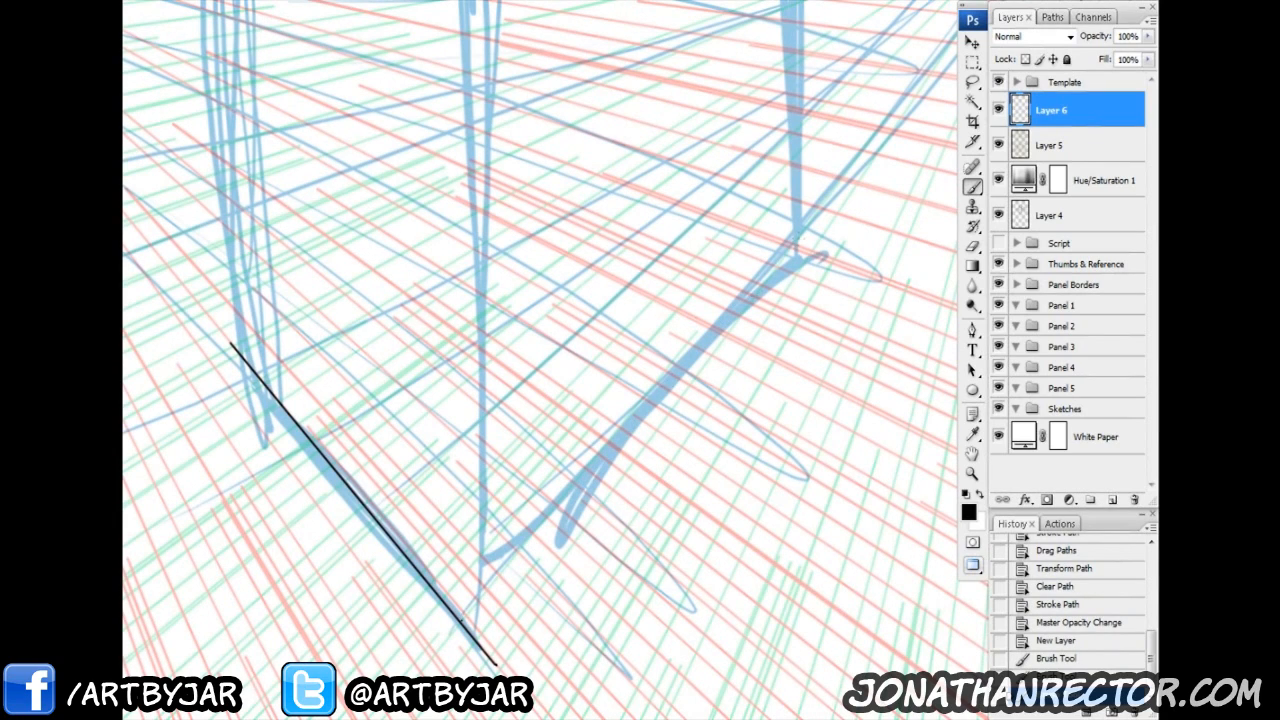
pyautogui.keyDown('shift'); pyautogui.click(798, 240); pyautogui.keyUp('shift')
# Step: Draw vertical black lines up from the building's front base corner and its right base corner, the front one reaching past the roof
pyautogui.hotkey('ctrl', '-')
pyautogui.hotkey('ctrl', '-')
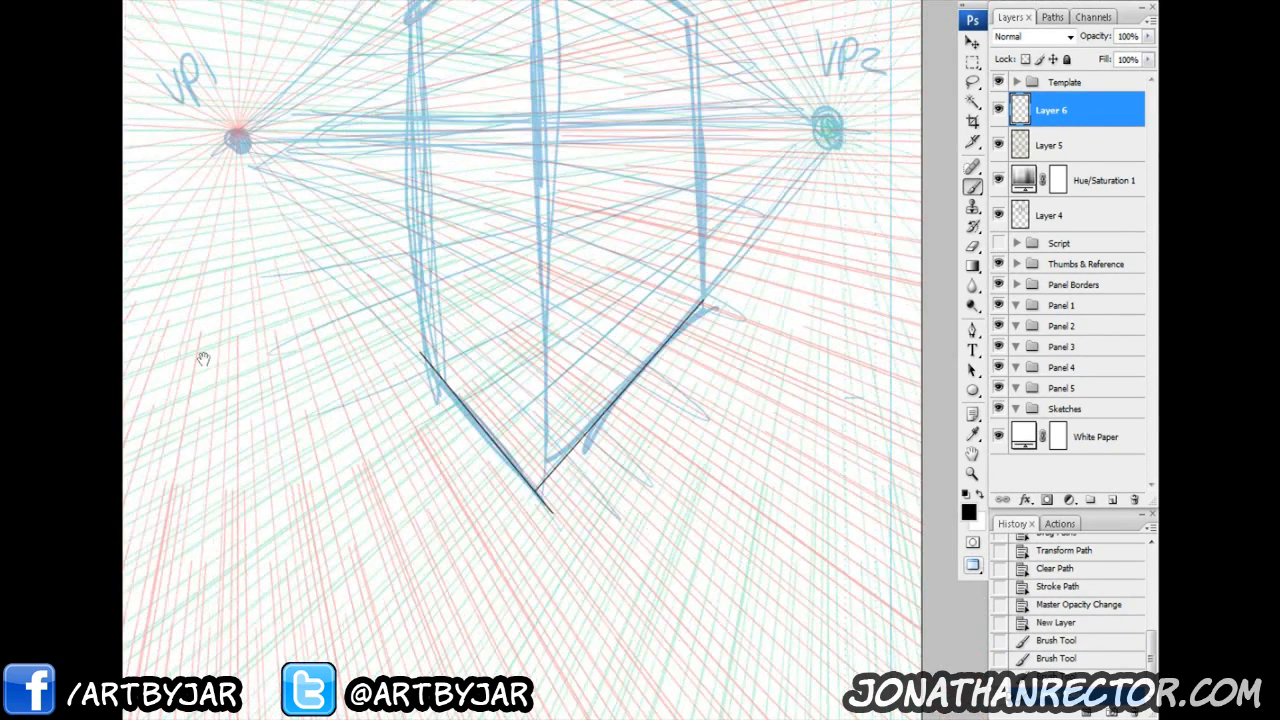
pyautogui.moveTo(503, 359); pyautogui.dragTo(496, 539)
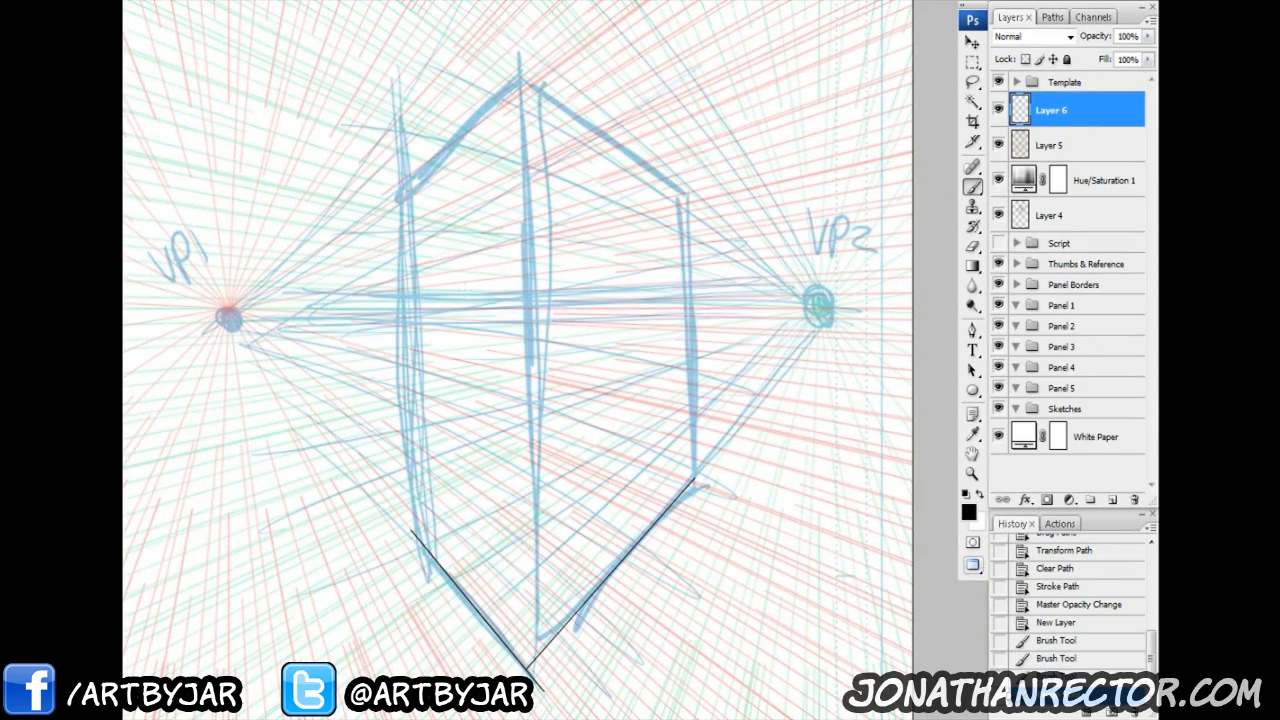
pyautogui.moveTo(524, 665); pyautogui.dragTo(527, 108)
pyautogui.moveTo(526, 112); pyautogui.dragTo(525, 662)
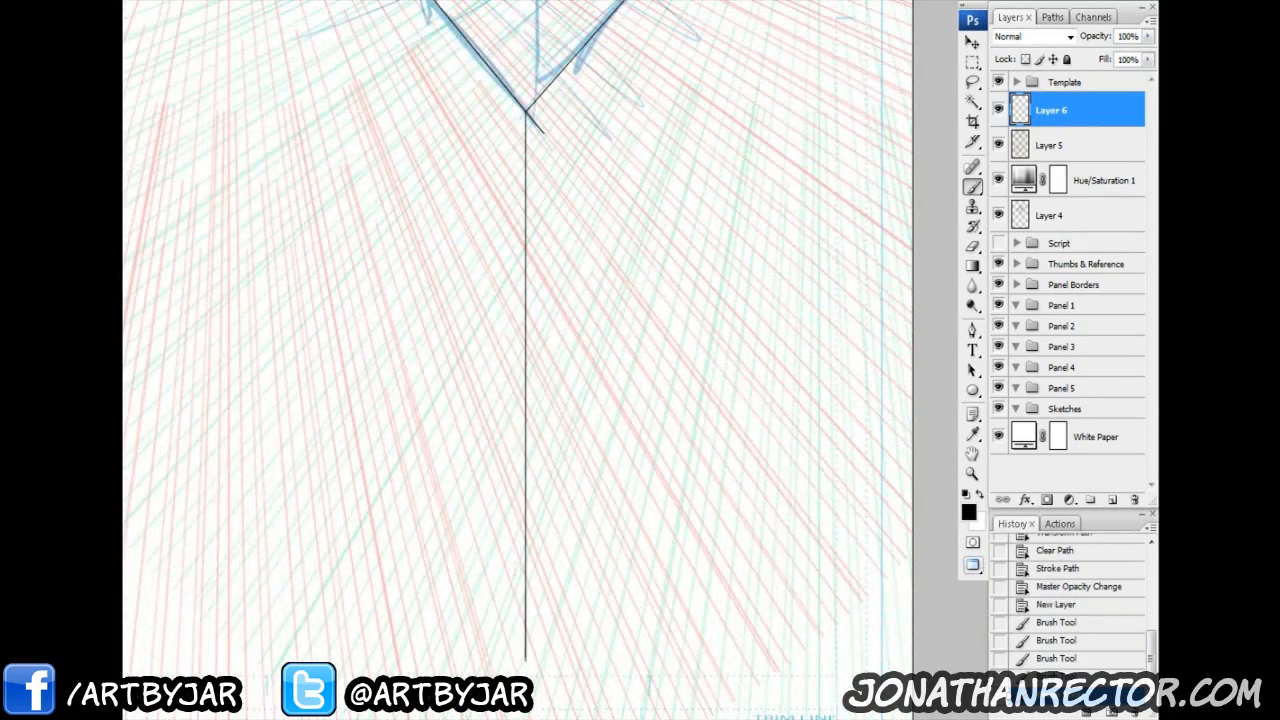
pyautogui.hotkey('ctrl', 'z')
pyautogui.moveTo(531, 164)
pyautogui.mouseDown()
pyautogui.moveTo(511, 594)
pyautogui.moveTo(513, 20)
pyautogui.mouseUp()
pyautogui.press('pageup')
pyautogui.moveTo(455, 599); pyautogui.dragTo(463, 169)
pyautogui.moveTo(650, 618); pyautogui.dragTo(651, 280)
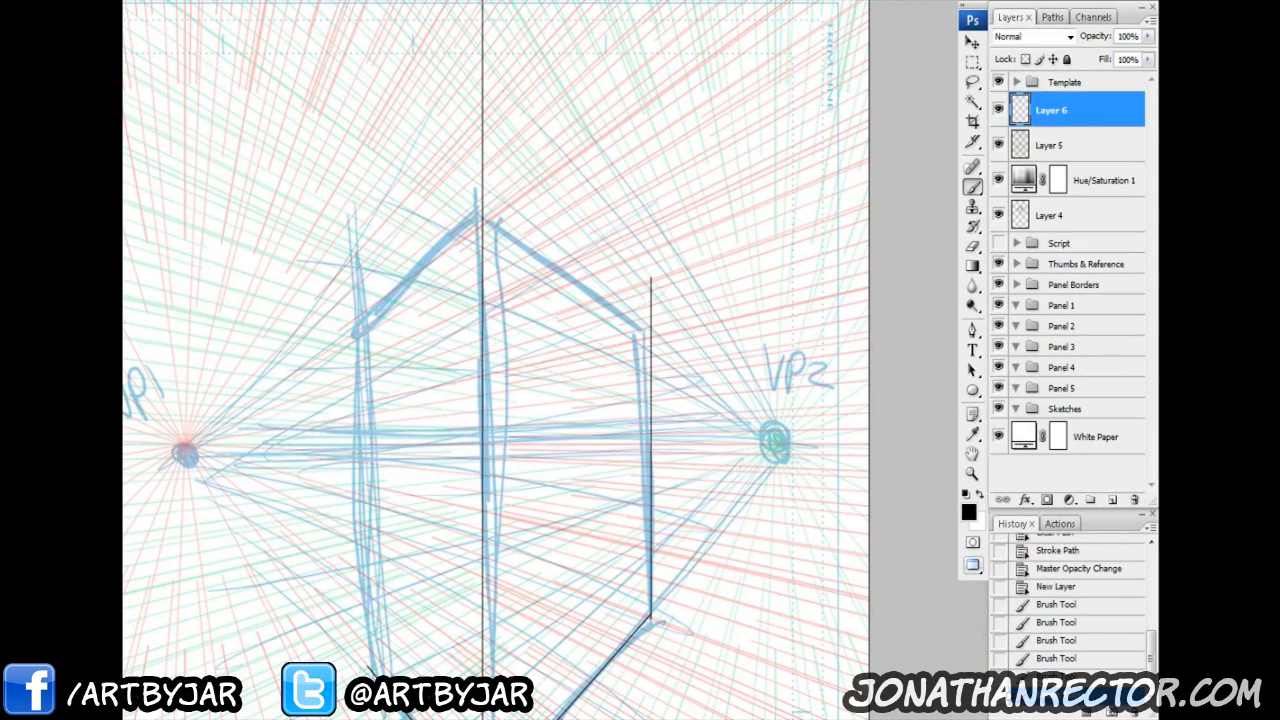
# Step: Draw a vertical black line for the building's left edge, rising from the left end of the base line to roof height
pyautogui.press('pagedown')
pyautogui.moveTo(366, 57); pyautogui.dragTo(366, 664)
pyautogui.hotkey('ctrl', 'z')
pyautogui.moveTo(354, 176)
pyautogui.mouseDown()
pyautogui.moveTo(380, 540)
pyautogui.moveTo(380, 436)
pyautogui.mouseUp()
pyautogui.moveTo(399, 505); pyautogui.dragTo(399, 140)
pyautogui.moveTo(352, 282); pyautogui.dragTo(362, 484)
# Step: Draw the two straight roof edges from the top of the front corner, one to the left vertical and one to VP2
pyautogui.click(522, 258)
pyautogui.keyDown('shift'); pyautogui.click(407, 348); pyautogui.keyUp('shift')
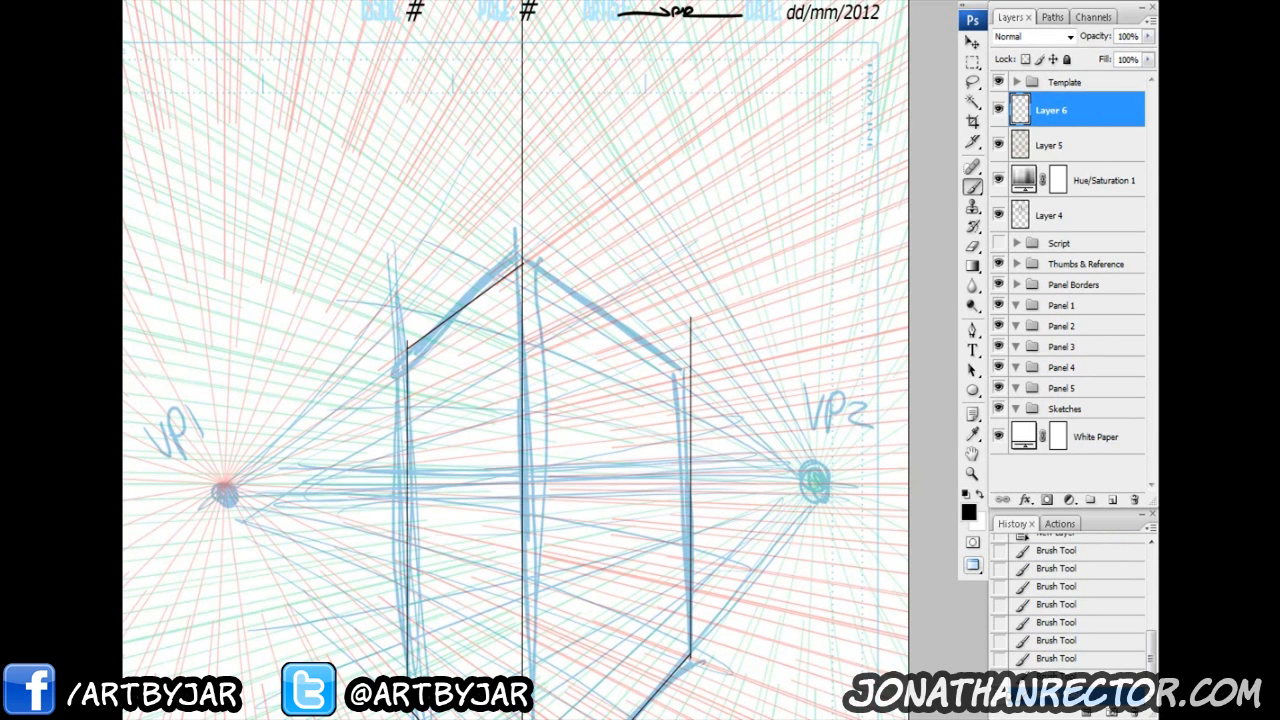
pyautogui.keyDown('shift'); pyautogui.click(817, 483); pyautogui.keyUp('shift')
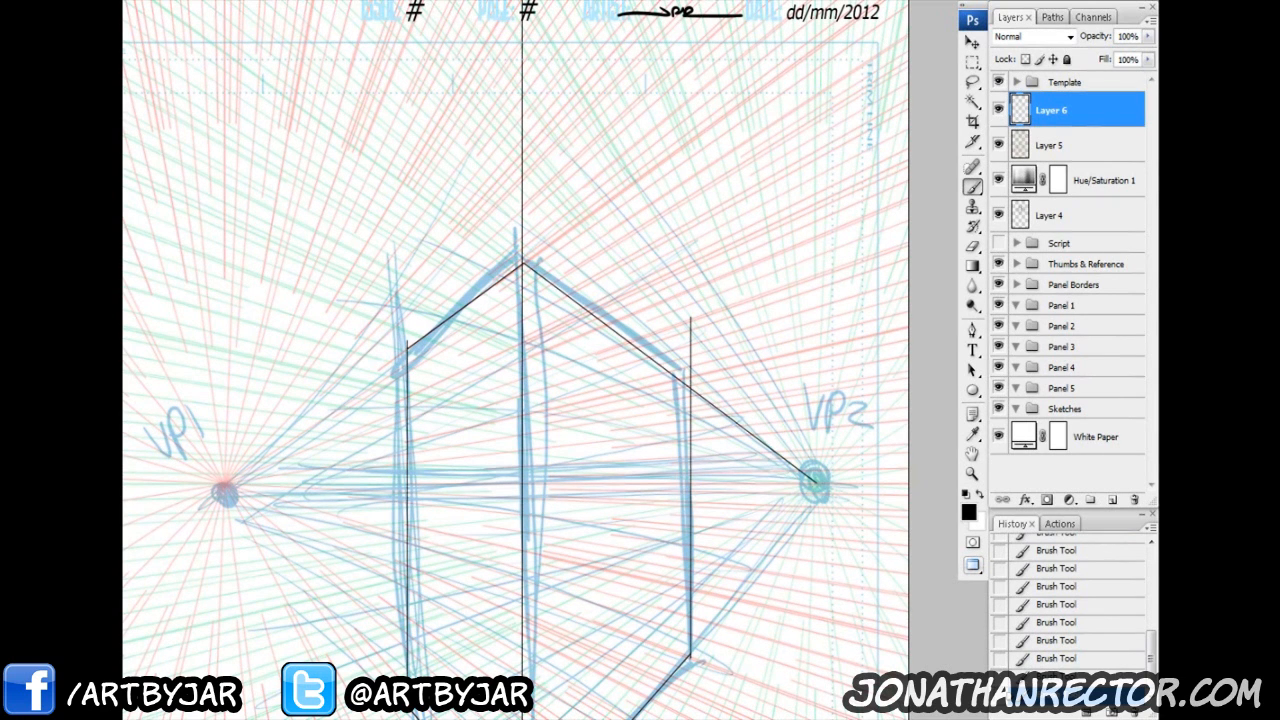
# Step: Erase the excess of the front and right verticals above the roof and the roof line beyond the right wall
pyautogui.hotkey('ctrl', '+')
pyautogui.press('e')
pyautogui.scroll(4, 540, 200)
pyautogui.moveTo(530, 146); pyautogui.dragTo(529, 497)
pyautogui.scroll(-4, 529, 497)
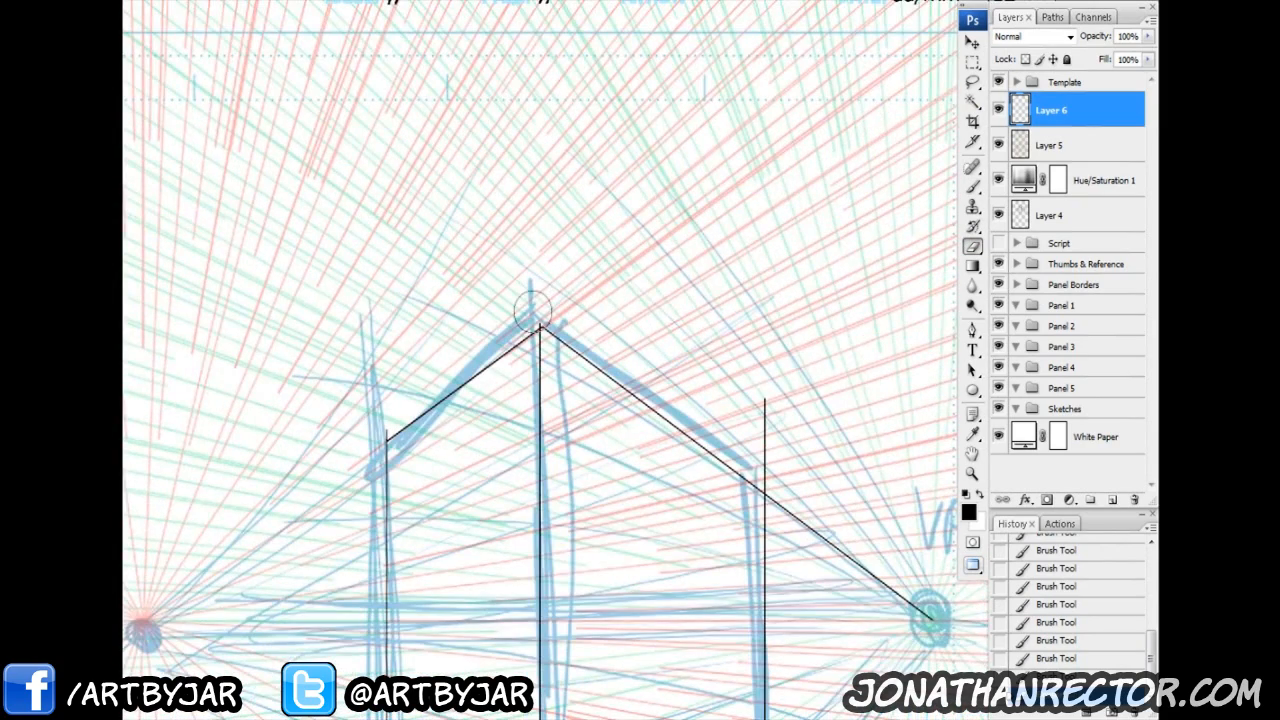
pyautogui.moveTo(772, 410)
pyautogui.mouseDown()
pyautogui.moveTo(645, 283)
pyautogui.moveTo(644, 360)
pyautogui.moveTo(804, 490)
pyautogui.mouseUp()
pyautogui.moveTo(675, 459); pyautogui.dragTo(711, 411)
pyautogui.moveTo(684, 322); pyautogui.dragTo(680, 318)
# Step: Erase the line ends that overshoot the building's corners, including the base line past the front corner
pyautogui.moveTo(289, 270); pyautogui.dragTo(530, 205)
pyautogui.moveTo(485, 440); pyautogui.dragTo(473, 218)
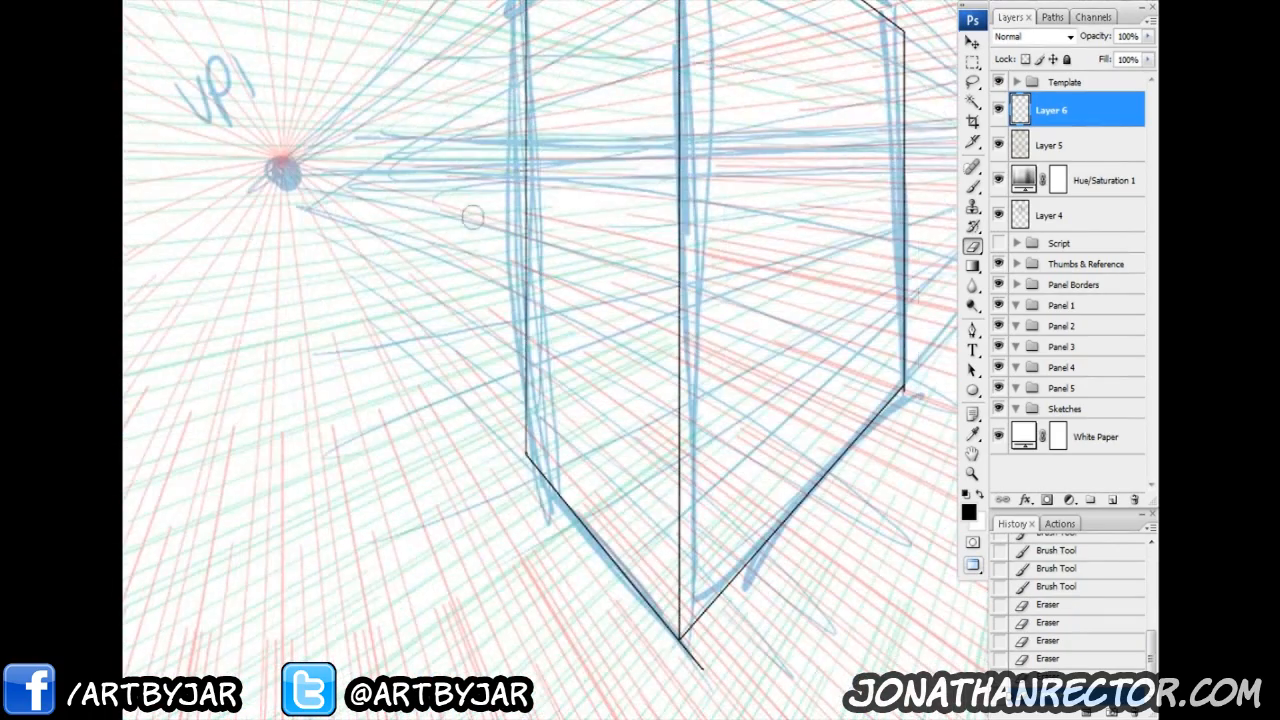
pyautogui.moveTo(702, 670); pyautogui.dragTo(684, 650)
pyautogui.moveTo(709, 583); pyautogui.dragTo(601, 661)
pyautogui.moveTo(792, 487); pyautogui.dragTo(801, 472)
pyautogui.moveTo(437, 457); pyautogui.dragTo(435, 412)
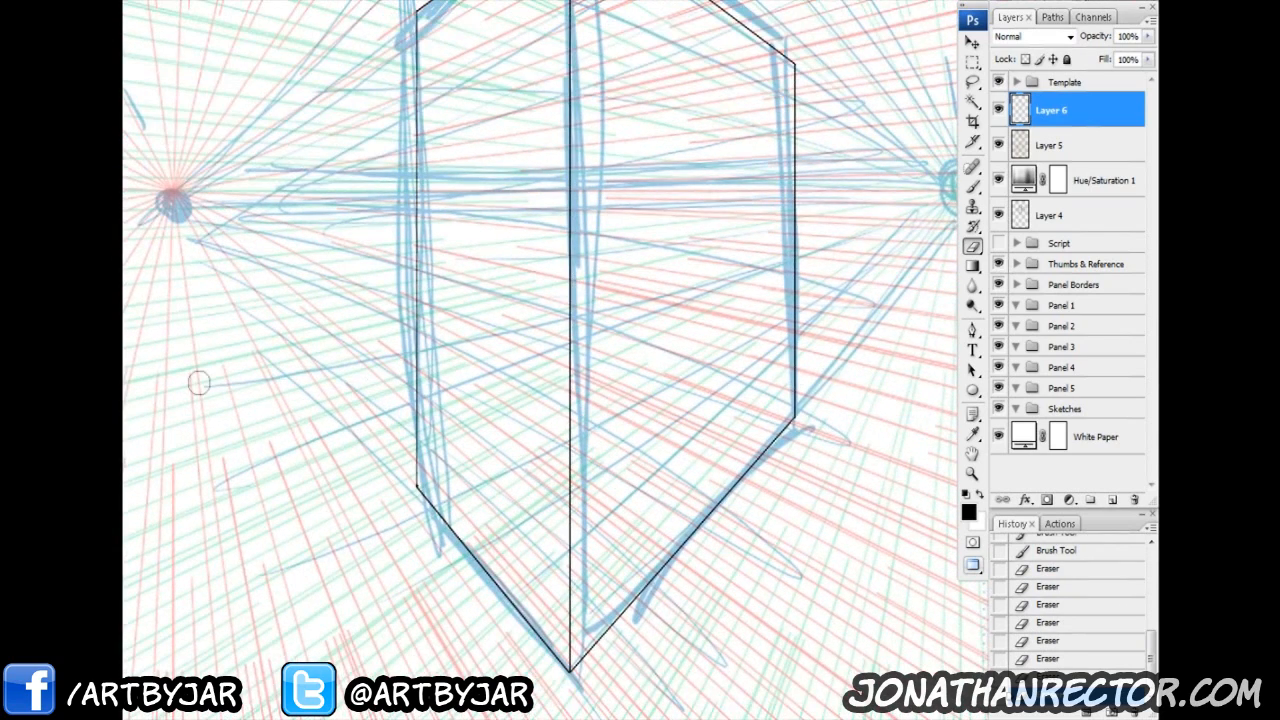
pyautogui.moveTo(292, 378); pyautogui.dragTo(391, 466)
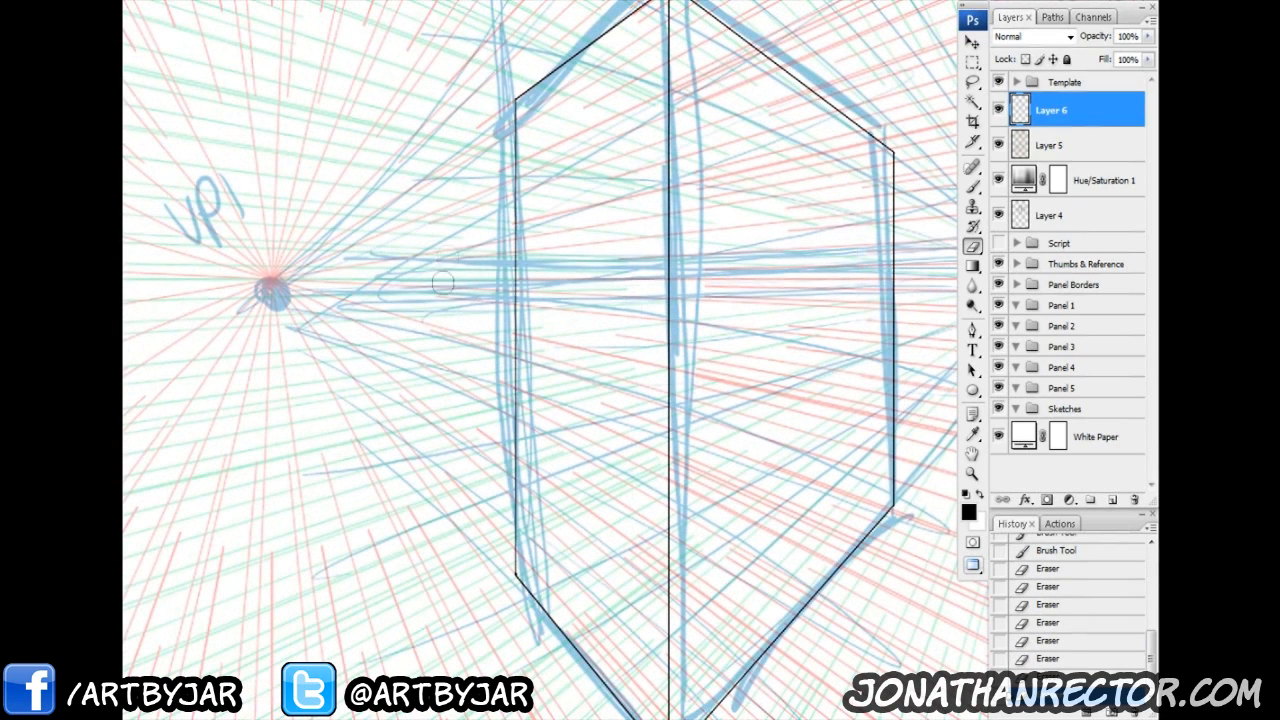
# Step: Outline a smaller building beside the left wall in black, with two vertical sides and top and base edges running towards VP1
pyautogui.press('b')
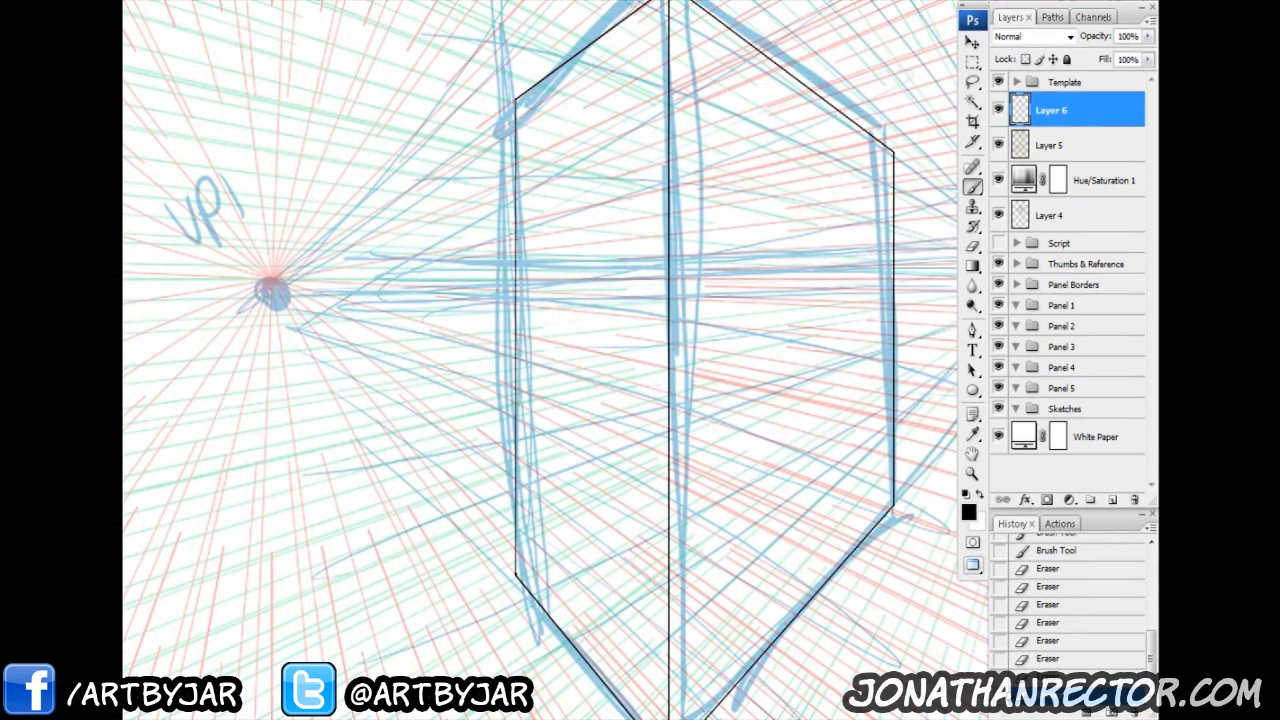
pyautogui.click(515, 239)
pyautogui.keyDown('shift'); pyautogui.click(400, 258); pyautogui.keyUp('shift')
pyautogui.moveTo(400, 258); pyautogui.dragTo(400, 473)
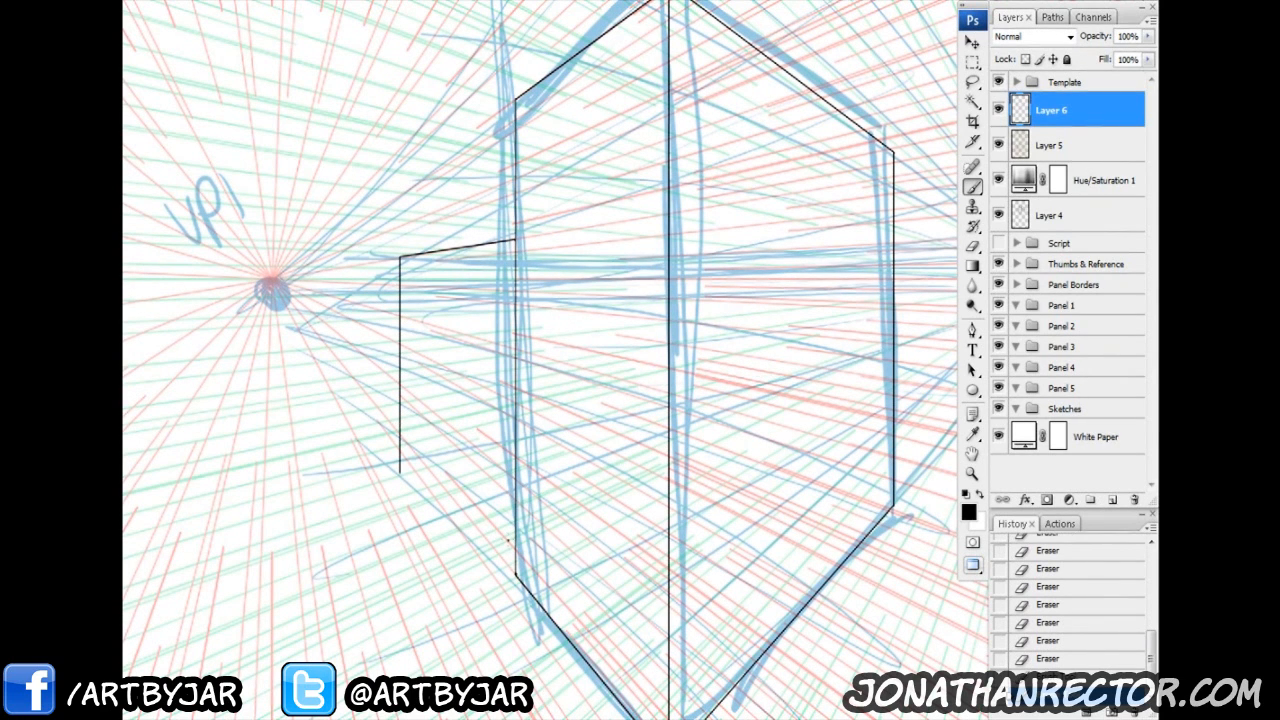
pyautogui.keyDown('shift'); pyautogui.click(508, 540); pyautogui.keyUp('shift')
pyautogui.moveTo(508, 540); pyautogui.dragTo(508, 254)
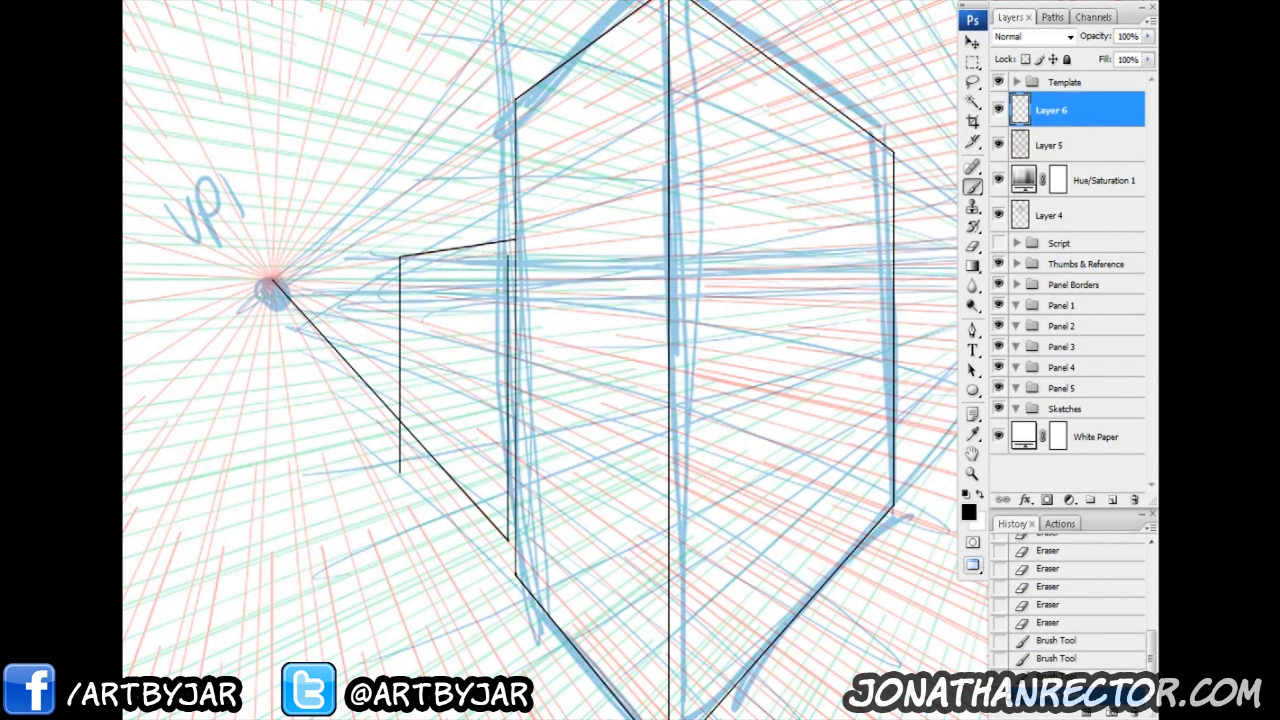
pyautogui.press('e')
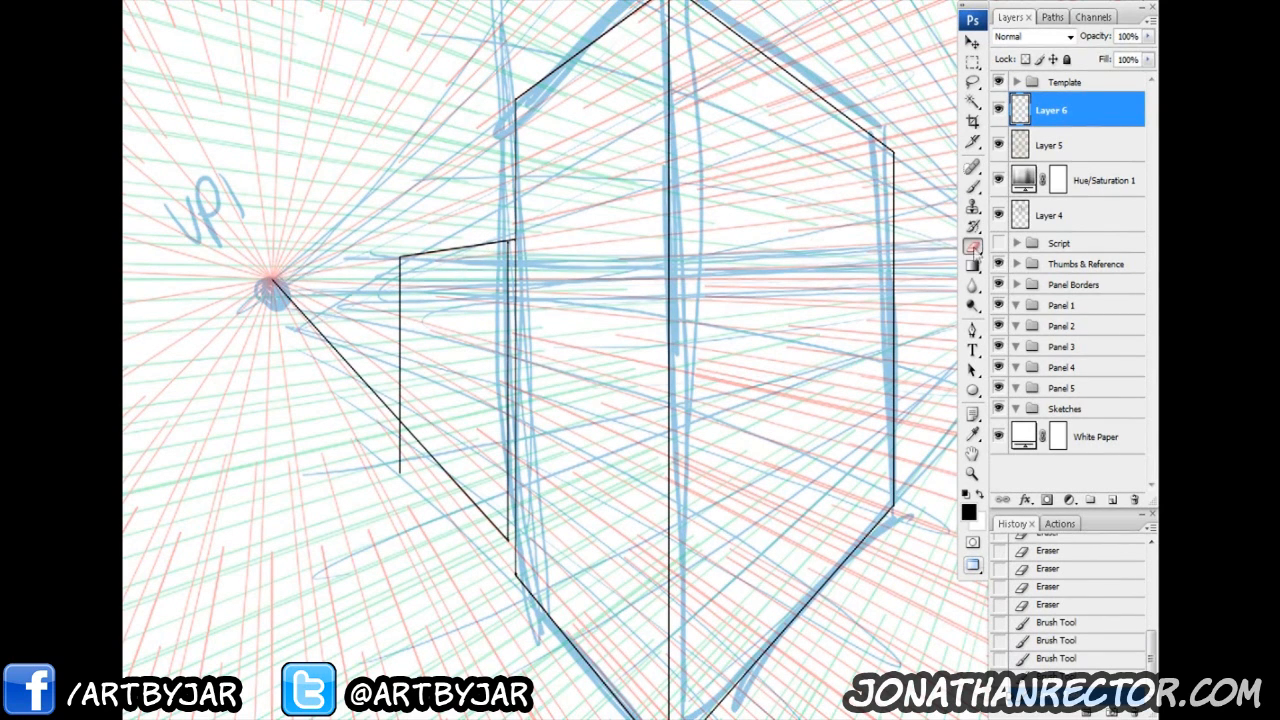
# Step: Erase the smaller building's overshooting lines and join its top and base edges to the large building's left wall with short black lines
pyautogui.moveTo(388, 472)
pyautogui.mouseDown()
pyautogui.moveTo(386, 409)
pyautogui.moveTo(398, 465)
pyautogui.moveTo(277, 276)
pyautogui.mouseUp()
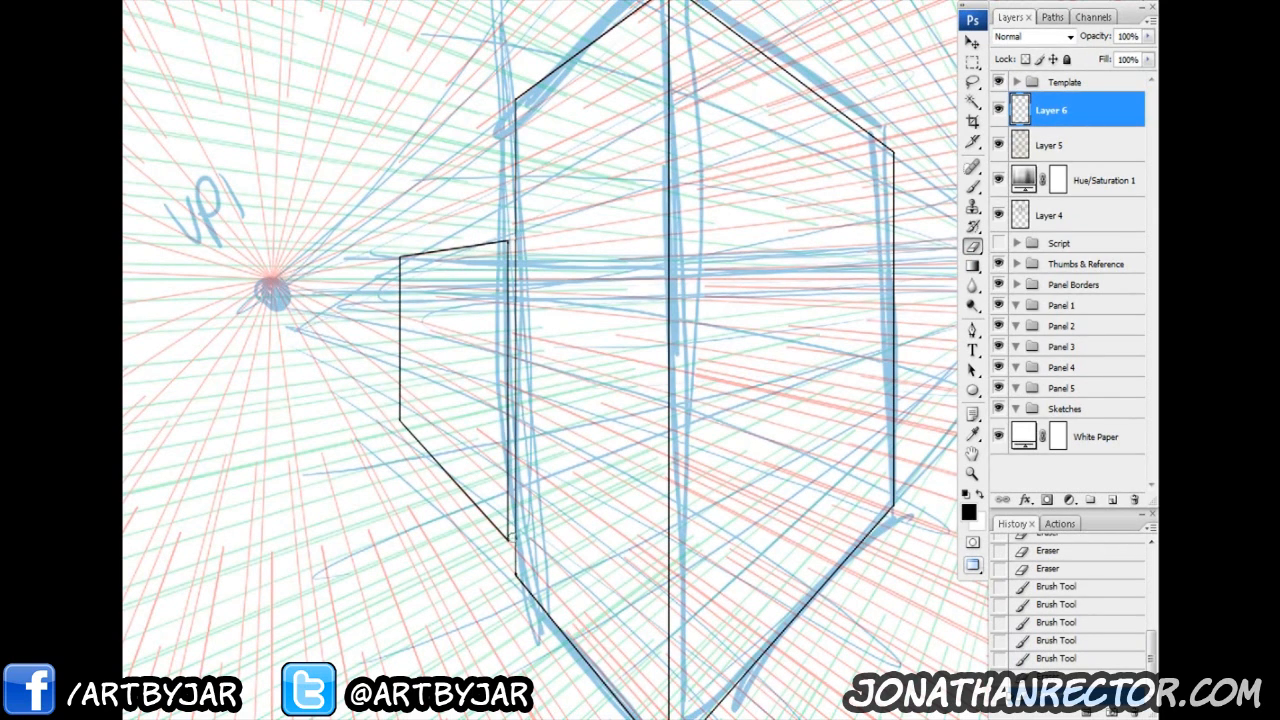
pyautogui.press('b')
pyautogui.click(508, 241)
pyautogui.keyDown('shift'); pyautogui.click(516, 241); pyautogui.keyUp('shift')
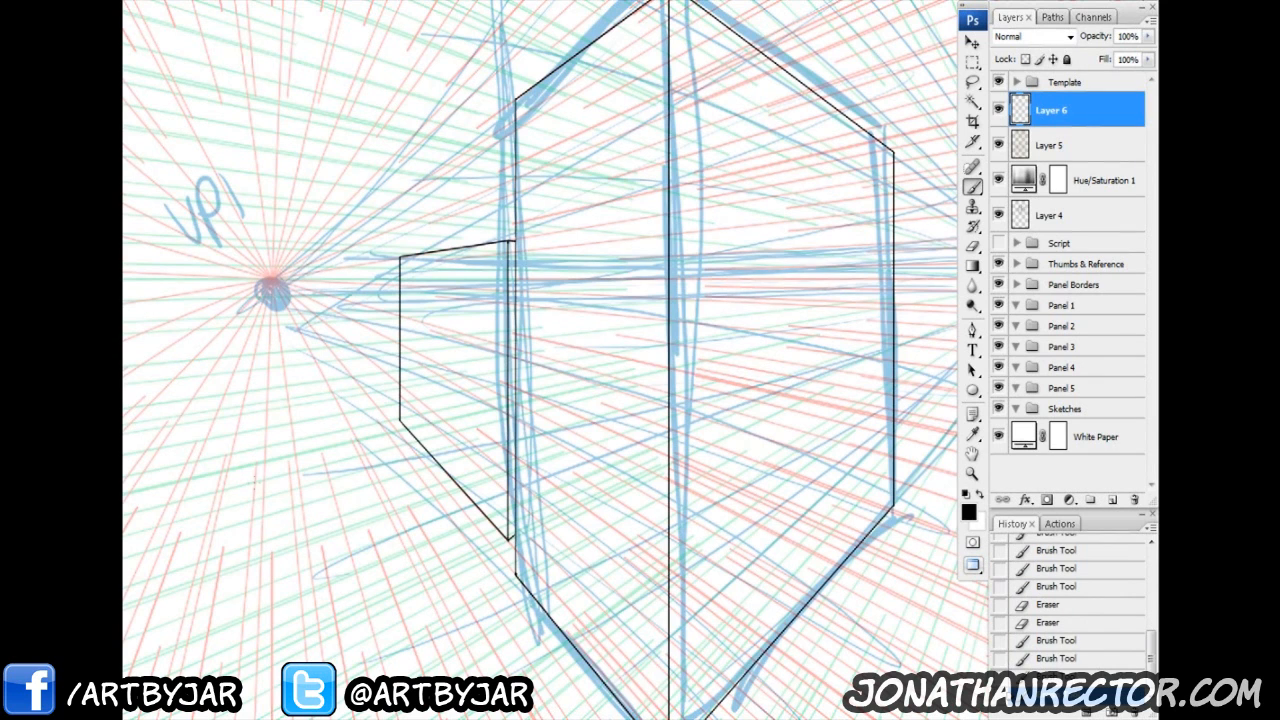
pyautogui.hotkey('ctrl', '-')
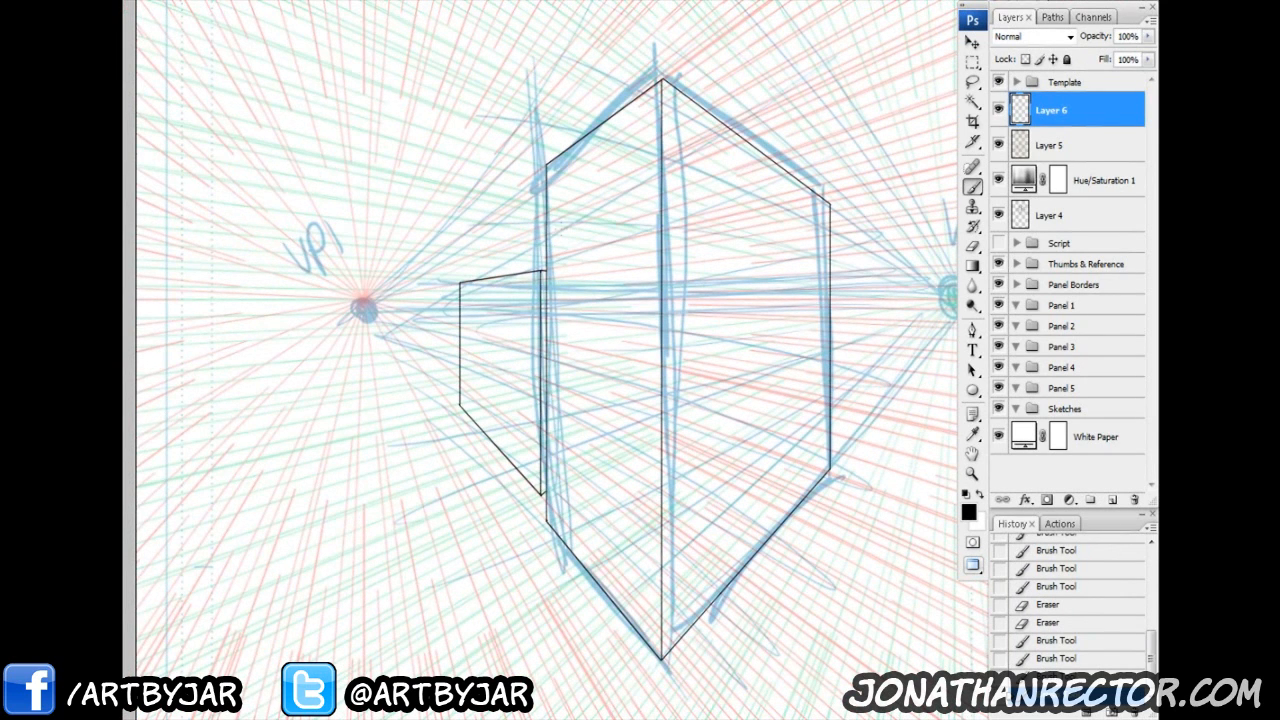
# Step: Create a new layer and trace the smaller building's top, outer side and base edges on it with a thicker black line
pyautogui.click(1112, 500)
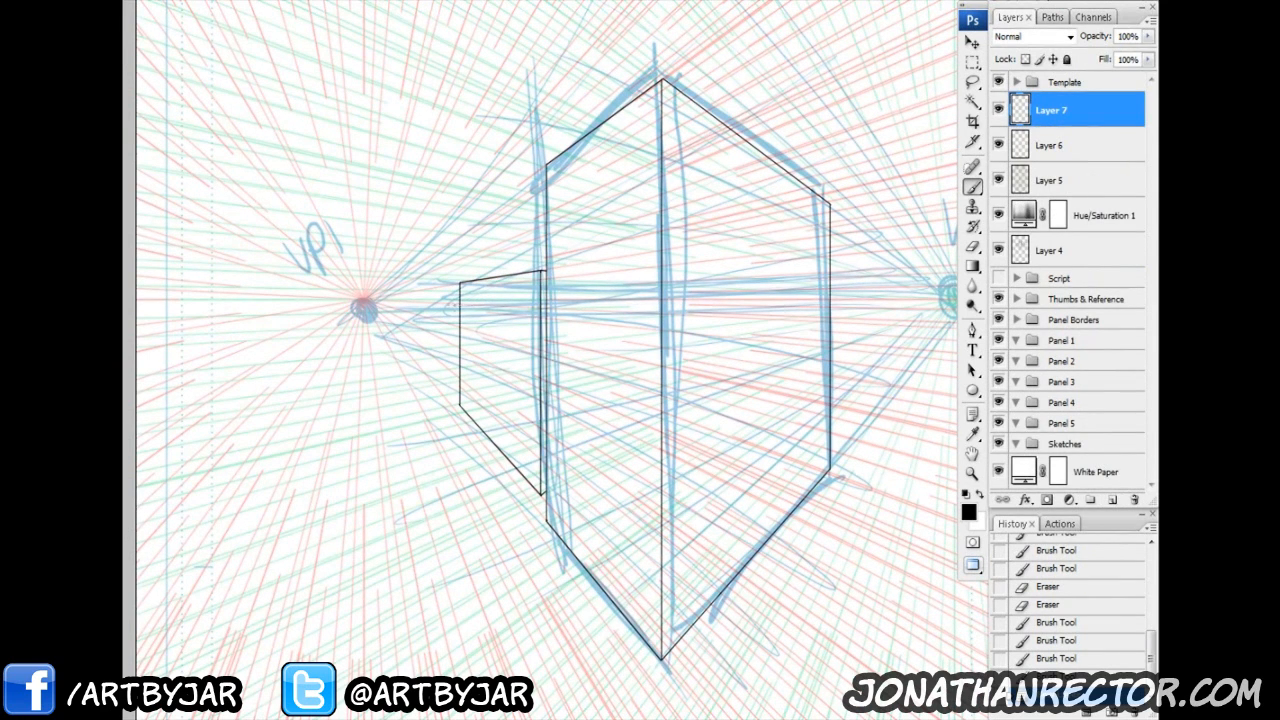
pyautogui.hotkey('ctrl', '+')
pyautogui.moveTo(432, 284); pyautogui.dragTo(532, 299)
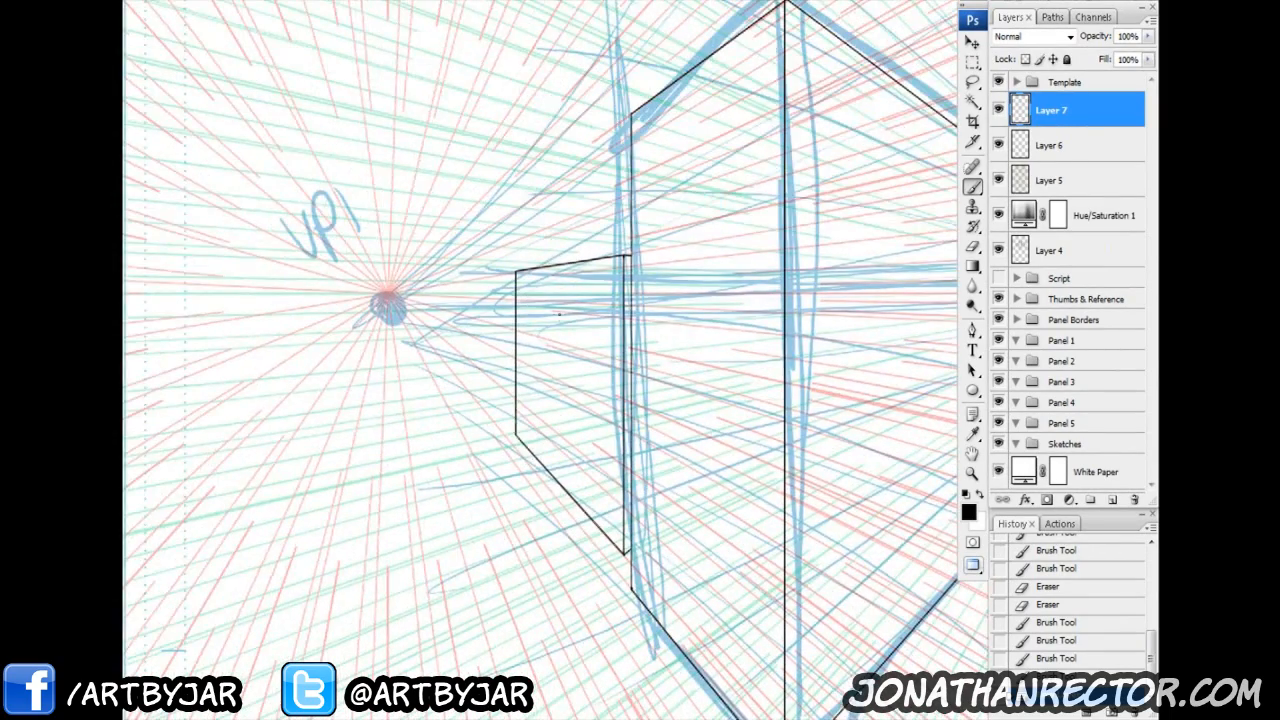
pyautogui.hotkey('ctrl', '+')
pyautogui.click(630, 202)
pyautogui.keyDown('shift'); pyautogui.click(456, 224); pyautogui.keyUp('shift')
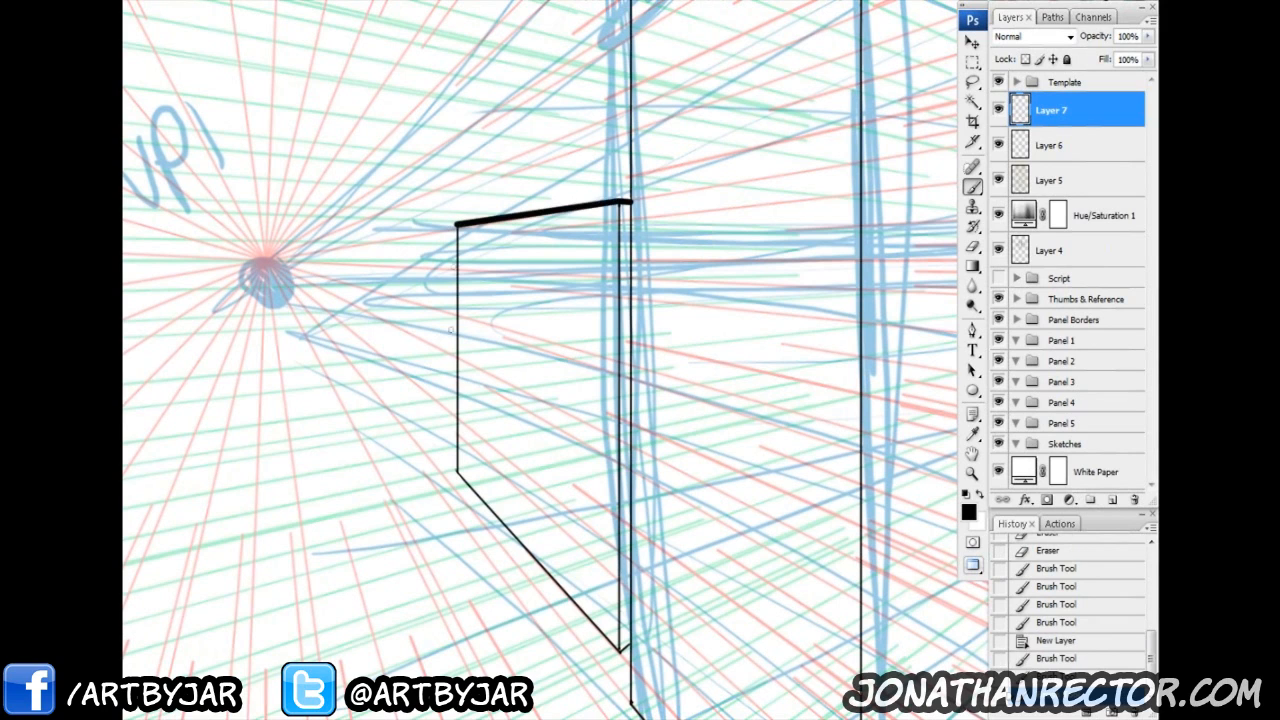
pyautogui.keyDown('shift'); pyautogui.click(456, 469); pyautogui.keyUp('shift')
pyautogui.keyDown('shift'); pyautogui.click(621, 652); pyautogui.keyUp('shift')
pyautogui.click(624, 650)
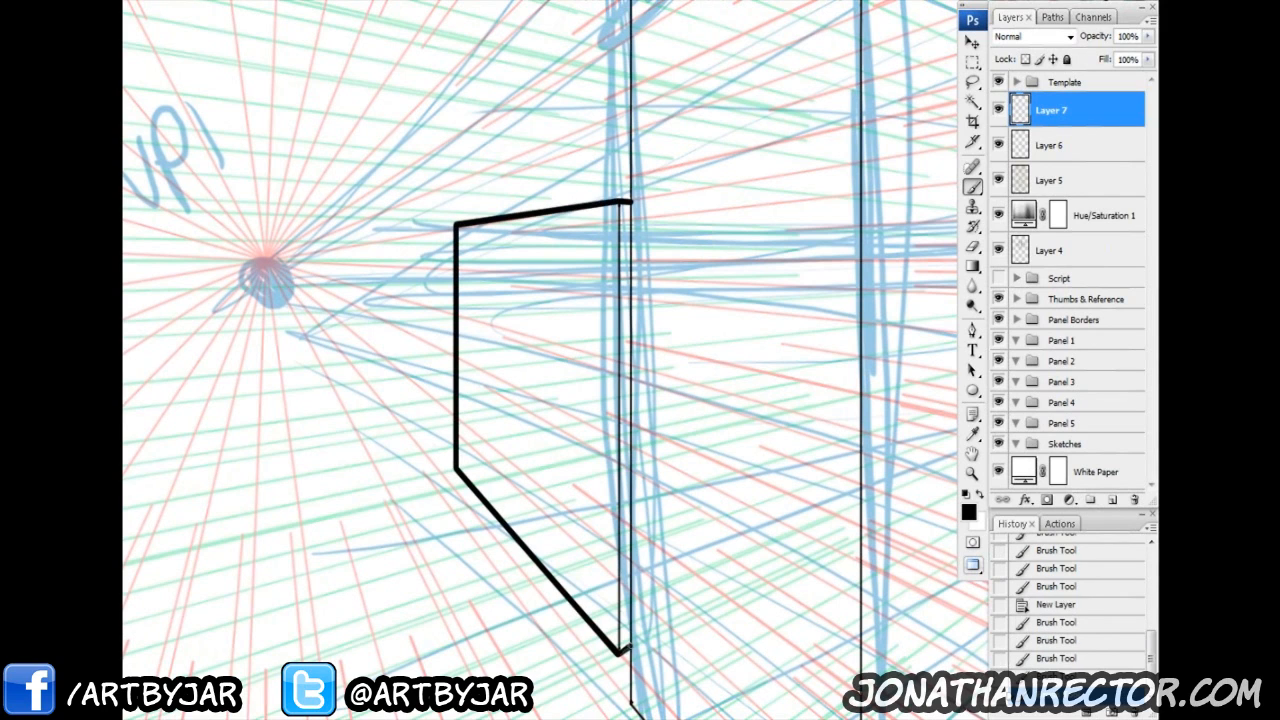
# Step: Trace the large building's left wall and both base edges with the thicker black line, meeting at the front corner
pyautogui.moveTo(625, 125); pyautogui.dragTo(583, 352)
pyautogui.click(590, 219)
pyautogui.moveTo(573, 507); pyautogui.dragTo(532, 102)
pyautogui.keyDown('shift'); pyautogui.click(547, 525); pyautogui.keyUp('shift')
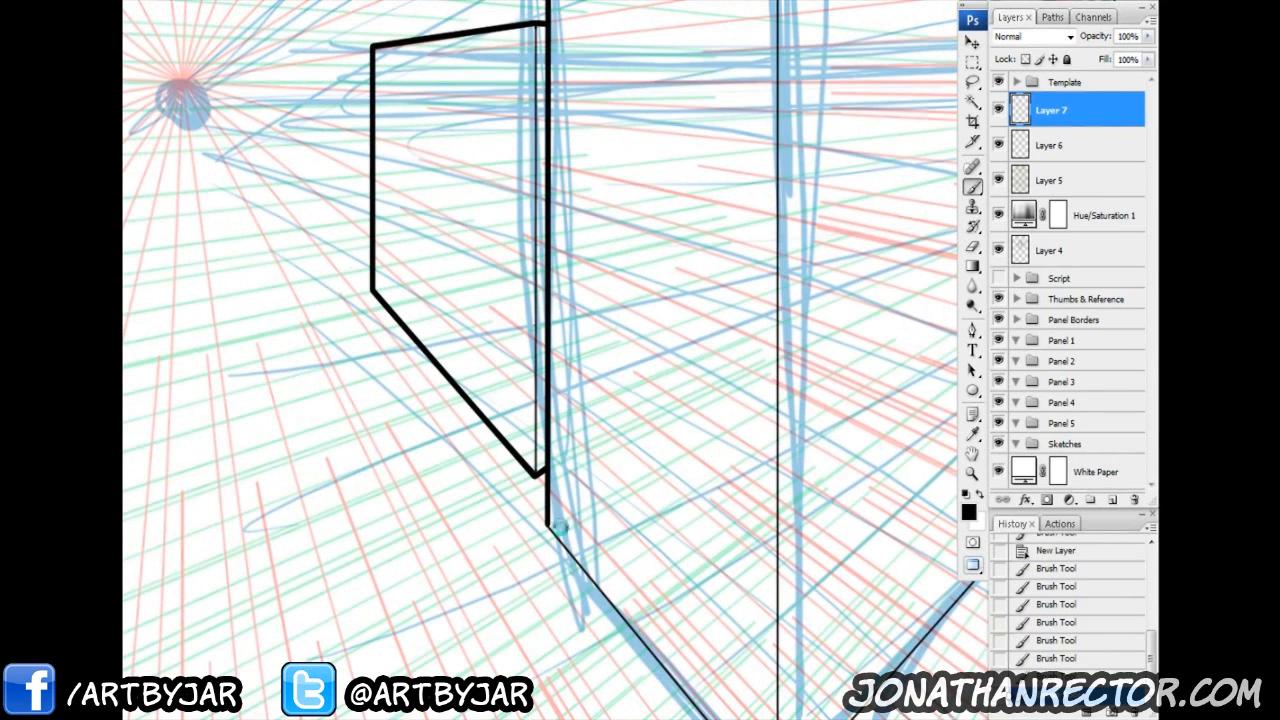
pyautogui.moveTo(654, 647); pyautogui.dragTo(474, 344)
pyautogui.click(597, 498)
pyautogui.hotkey('ctrl', 'z')
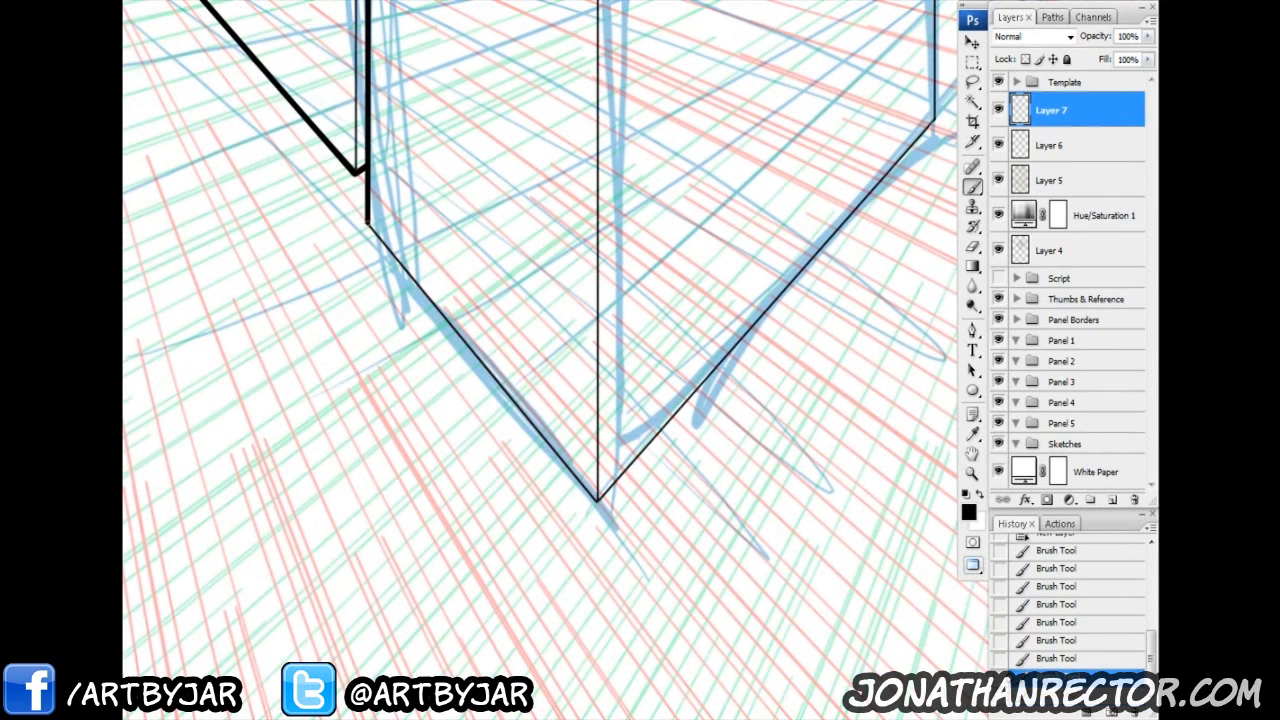
pyautogui.click(367, 224)
pyautogui.keyDown('shift'); pyautogui.click(597, 498); pyautogui.keyUp('shift')
pyautogui.moveTo(819, 252); pyautogui.dragTo(592, 508)
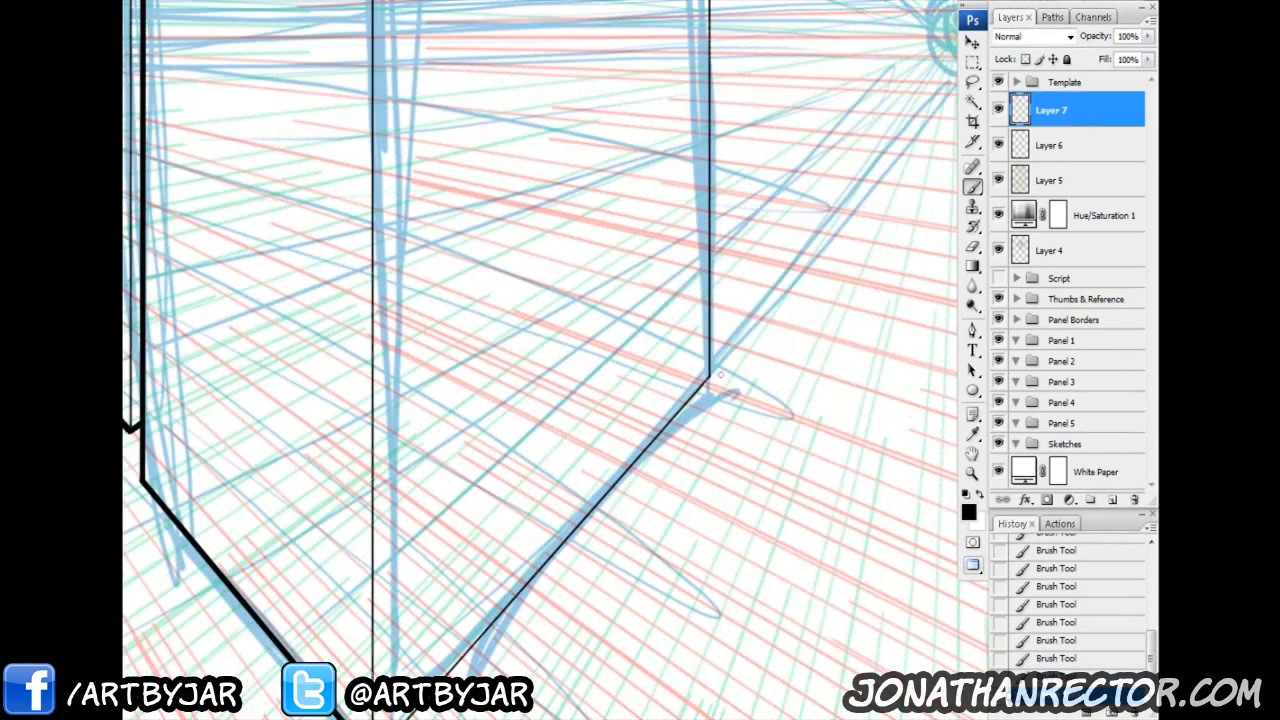
pyautogui.keyDown('shift'); pyautogui.click(709, 376); pyautogui.keyUp('shift')
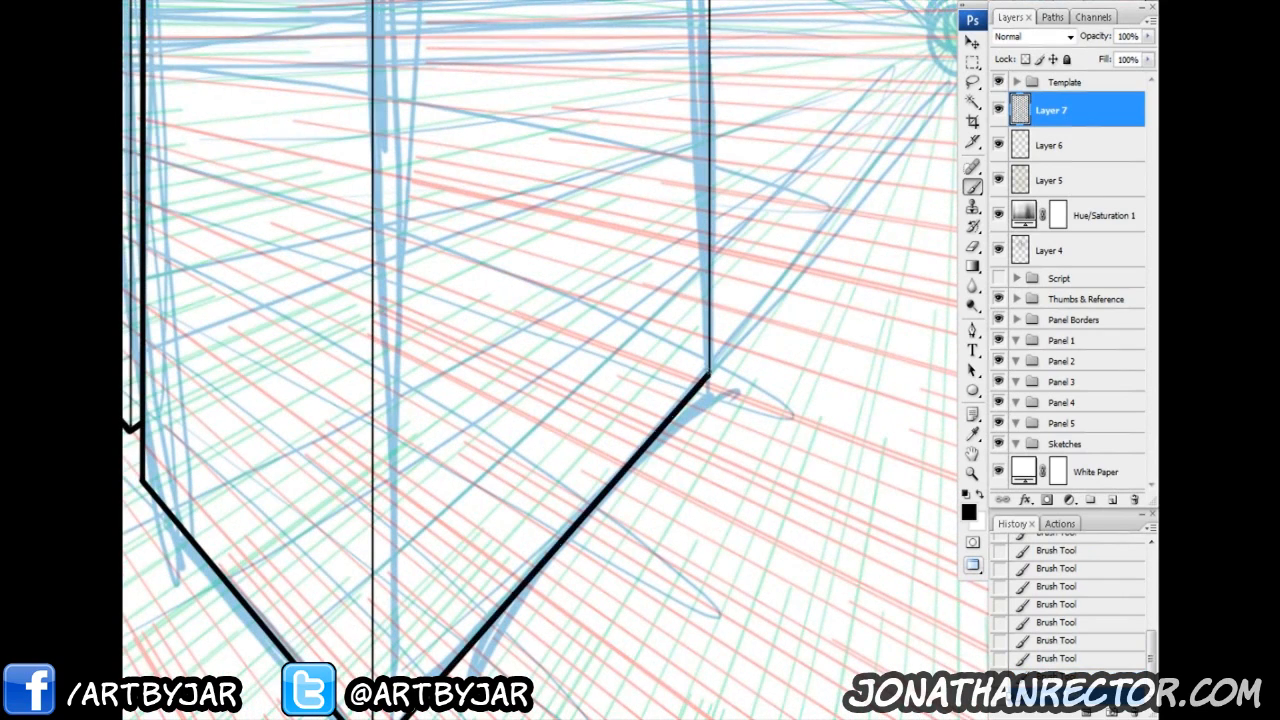
# Step: Trace the large building's right wall and both roof edges with the thicker black line to close its outline
pyautogui.moveTo(696, 45); pyautogui.dragTo(647, 440)
pyautogui.keyDown('shift'); pyautogui.click(655, 331); pyautogui.keyUp('shift')
pyautogui.moveTo(420, 282); pyautogui.dragTo(720, 477)
pyautogui.keyDown('shift'); pyautogui.click(620, 275); pyautogui.keyUp('shift')
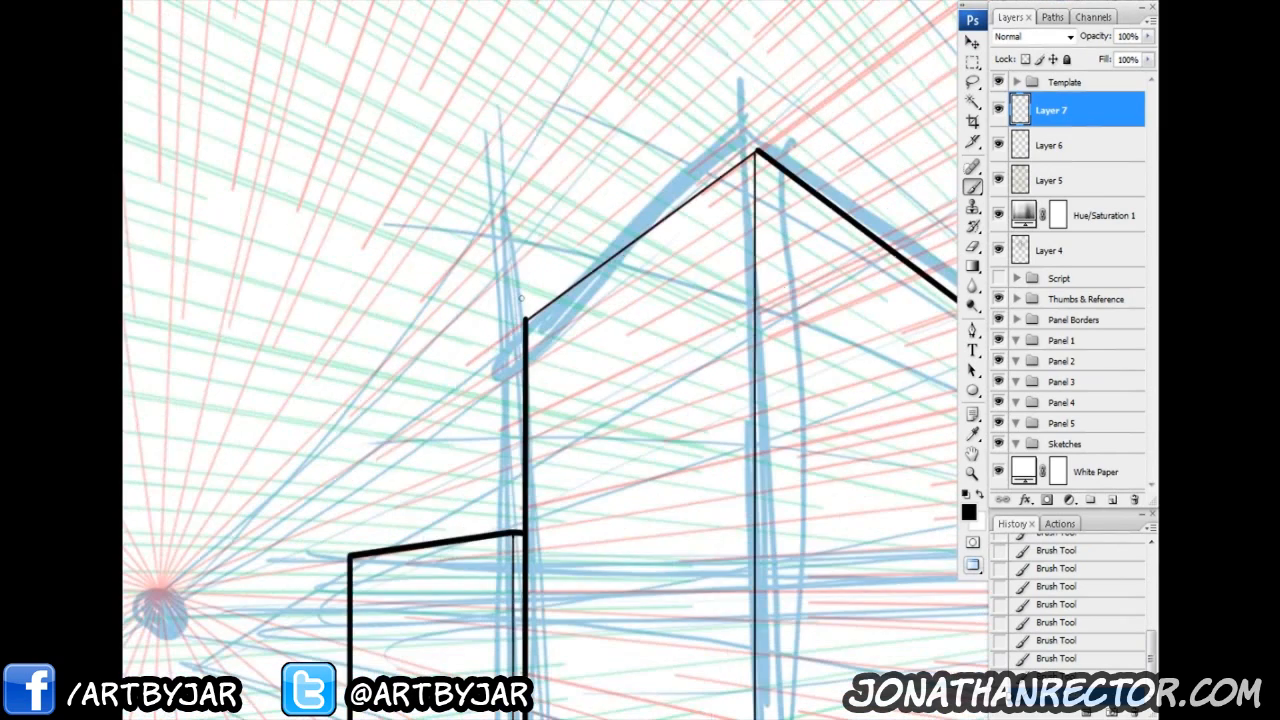
pyautogui.moveTo(386, 442); pyautogui.dragTo(524, 317)
pyautogui.keyDown('shift'); pyautogui.click(524, 317); pyautogui.keyUp('shift')
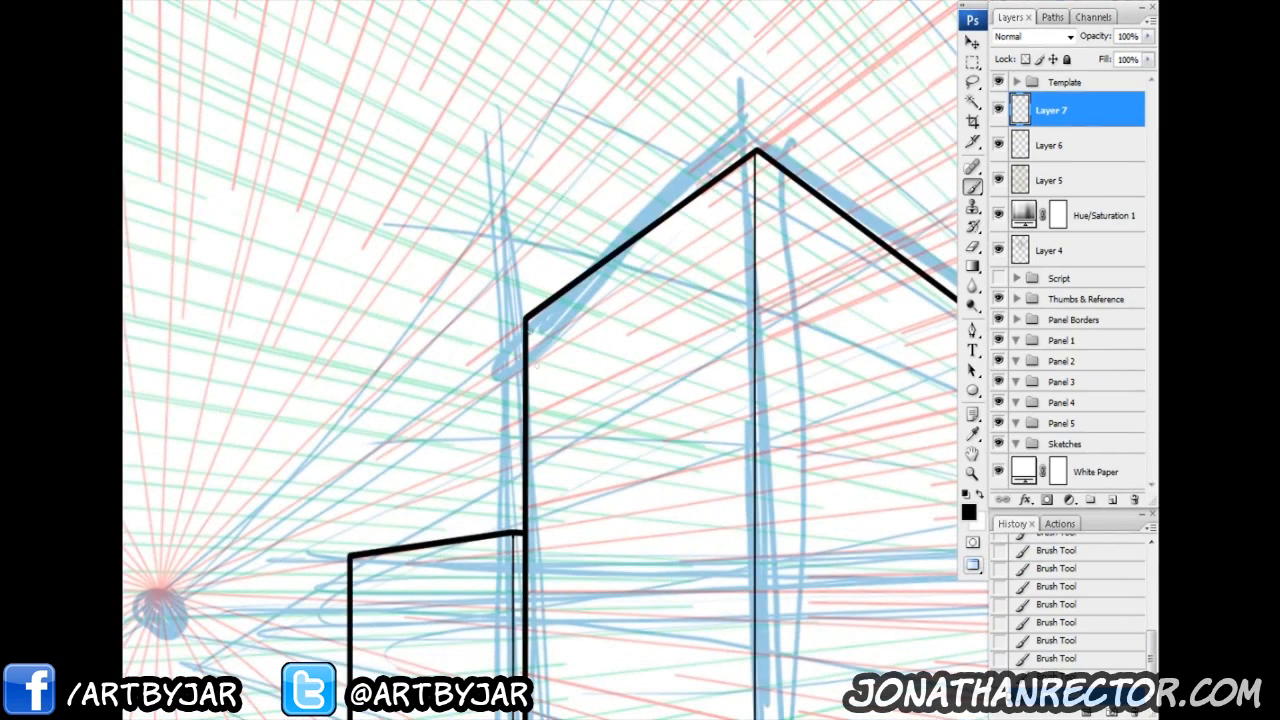
# Step: On Layer 6, draw two thin lines below the roof edges, running from the front corner to the left and right walls in perspective
pyautogui.hotkey('ctrl', '-')
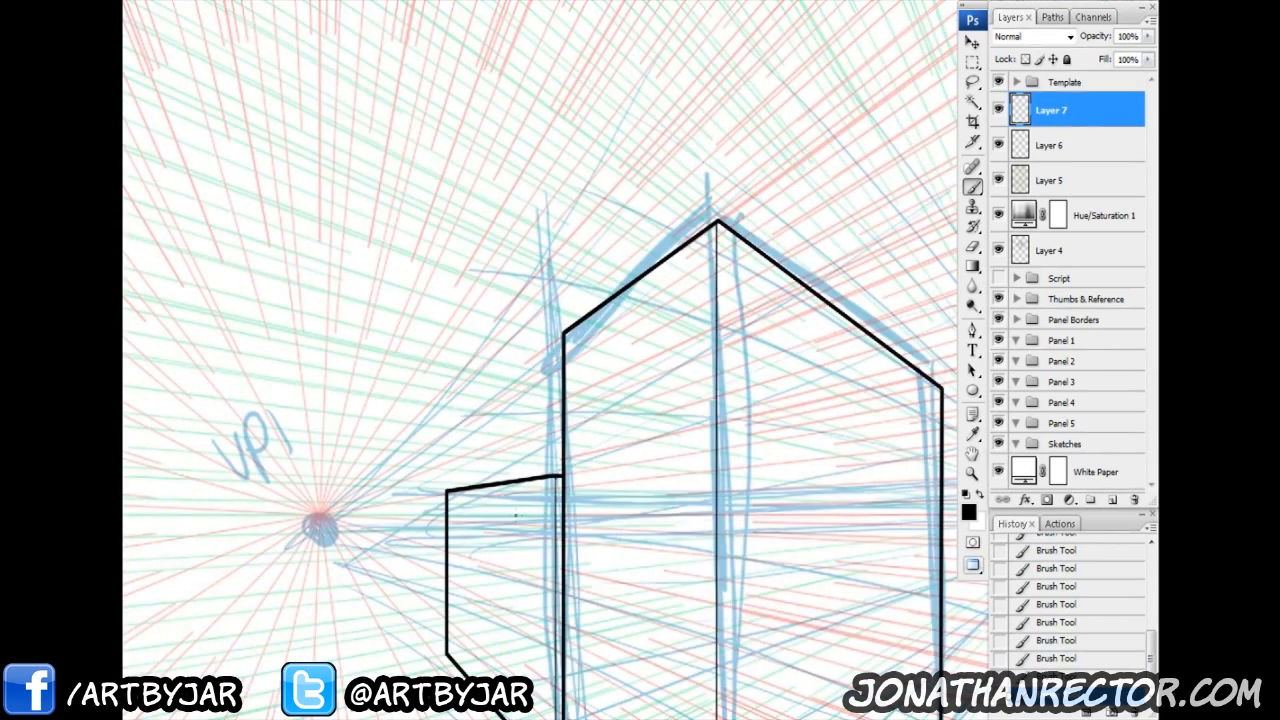
pyautogui.hotkey('ctrl', '-')
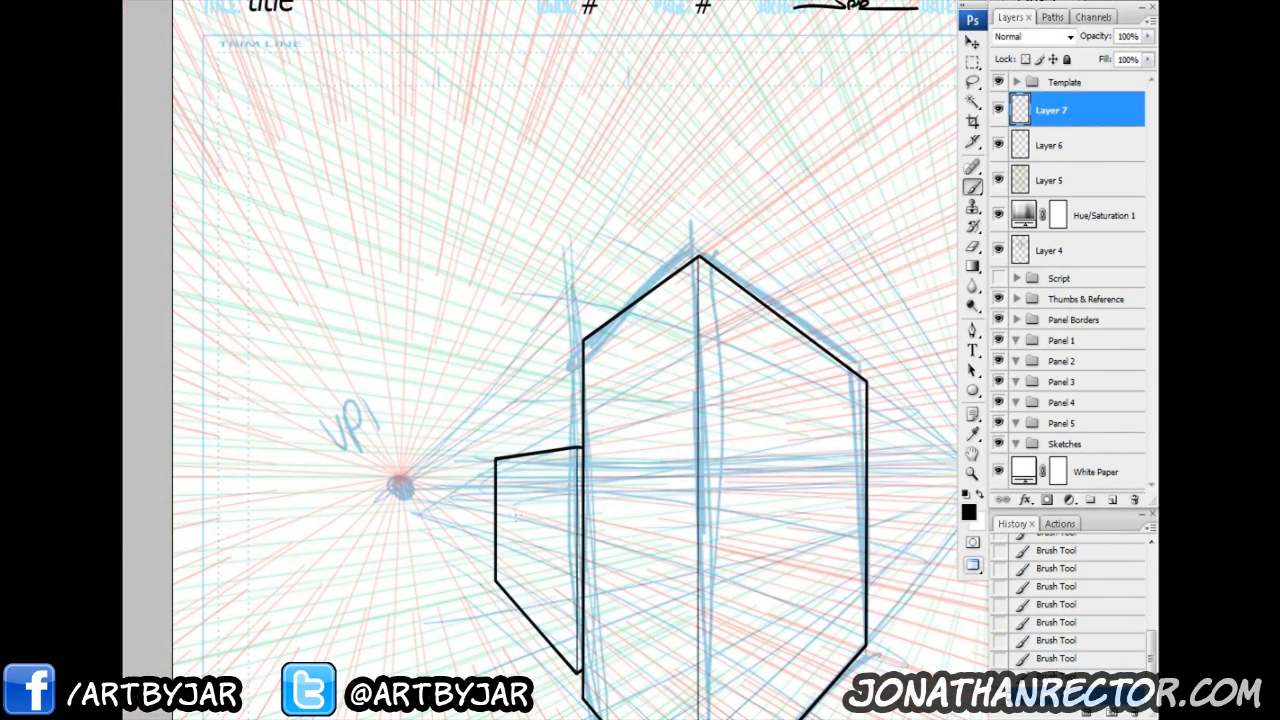
pyautogui.moveTo(549, 501); pyautogui.dragTo(520, 374)
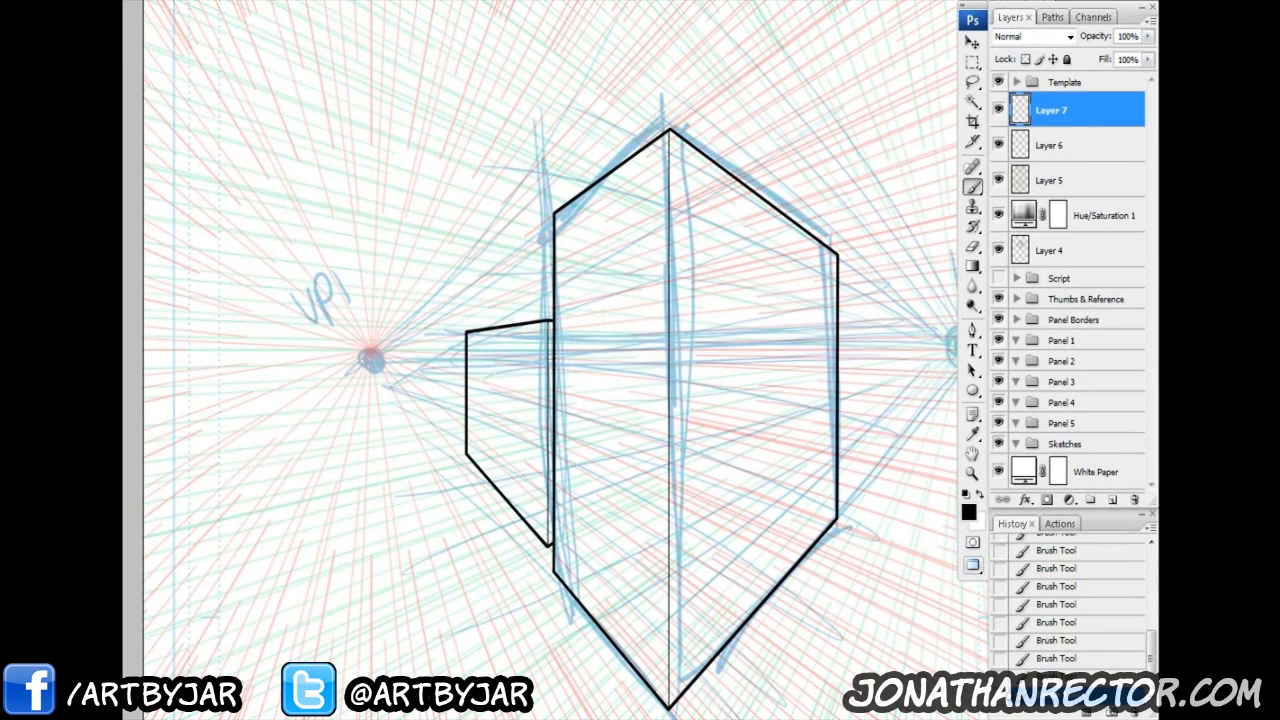
pyautogui.click(1045, 150)
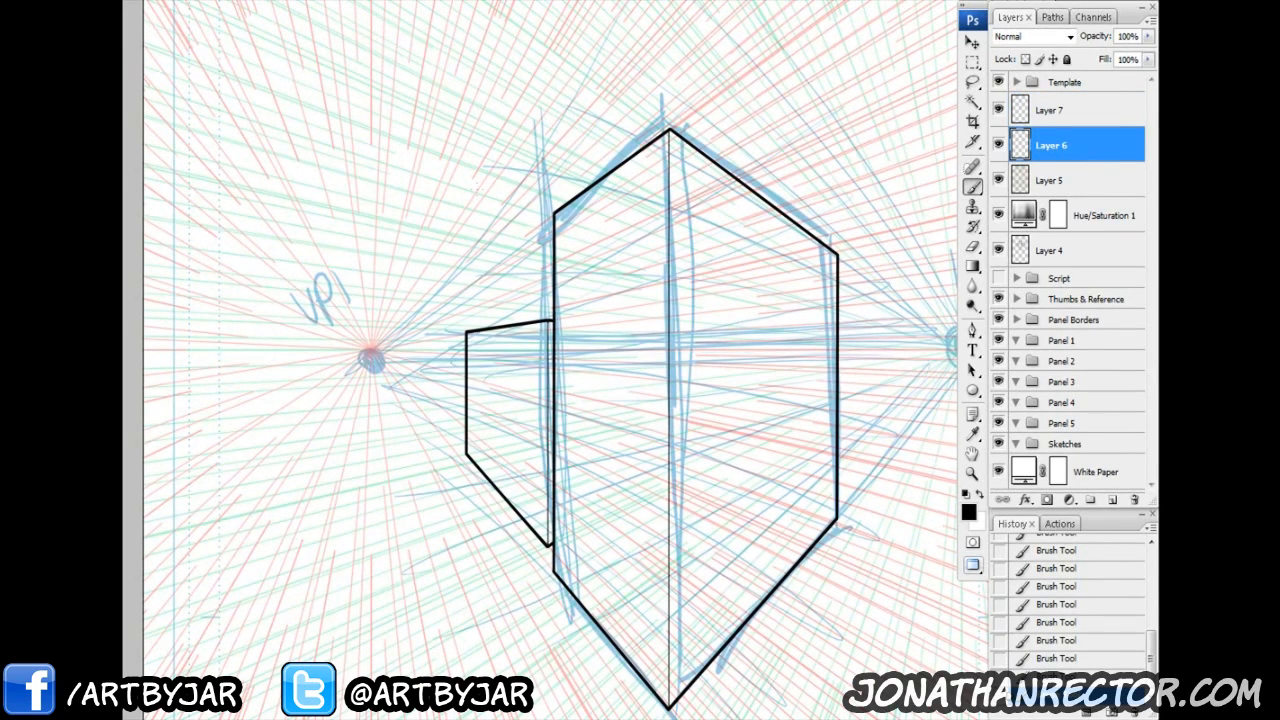
pyautogui.hotkey('ctrl', '+')
pyautogui.hotkey('ctrl', '+')
pyautogui.moveTo(754, 194); pyautogui.dragTo(497, 422)
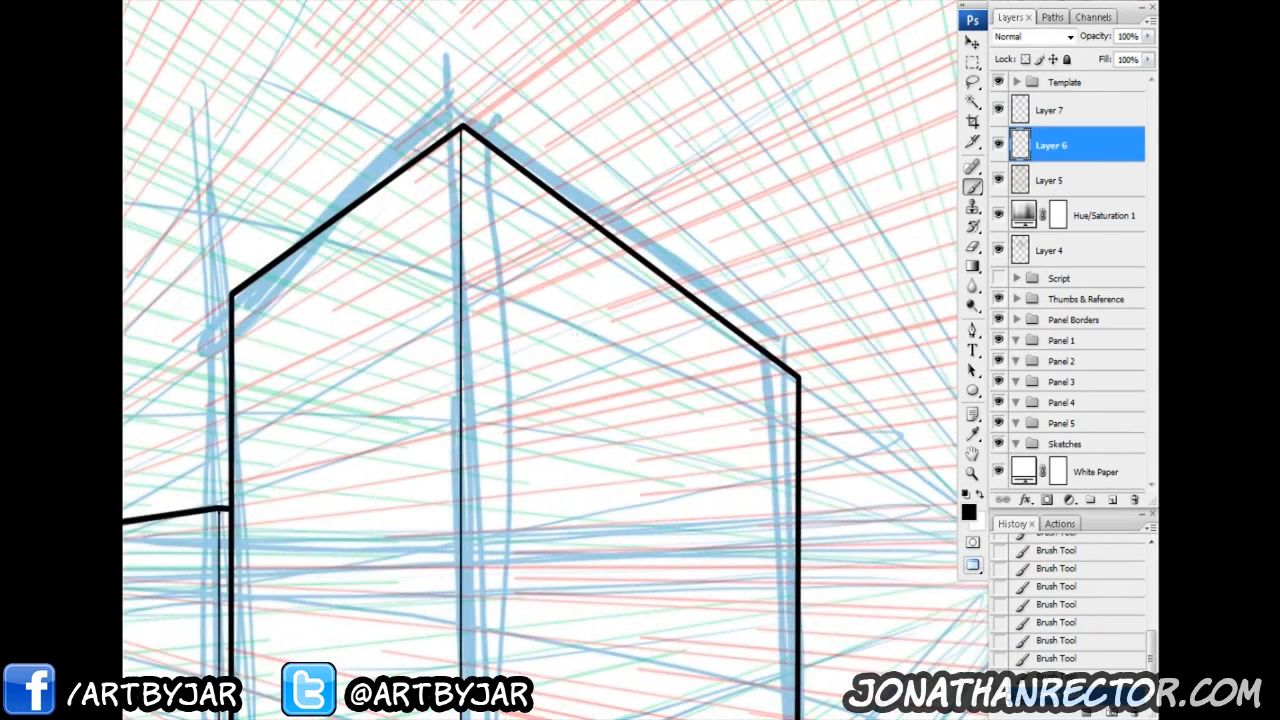
pyautogui.moveTo(656, 354); pyautogui.dragTo(640, 328)
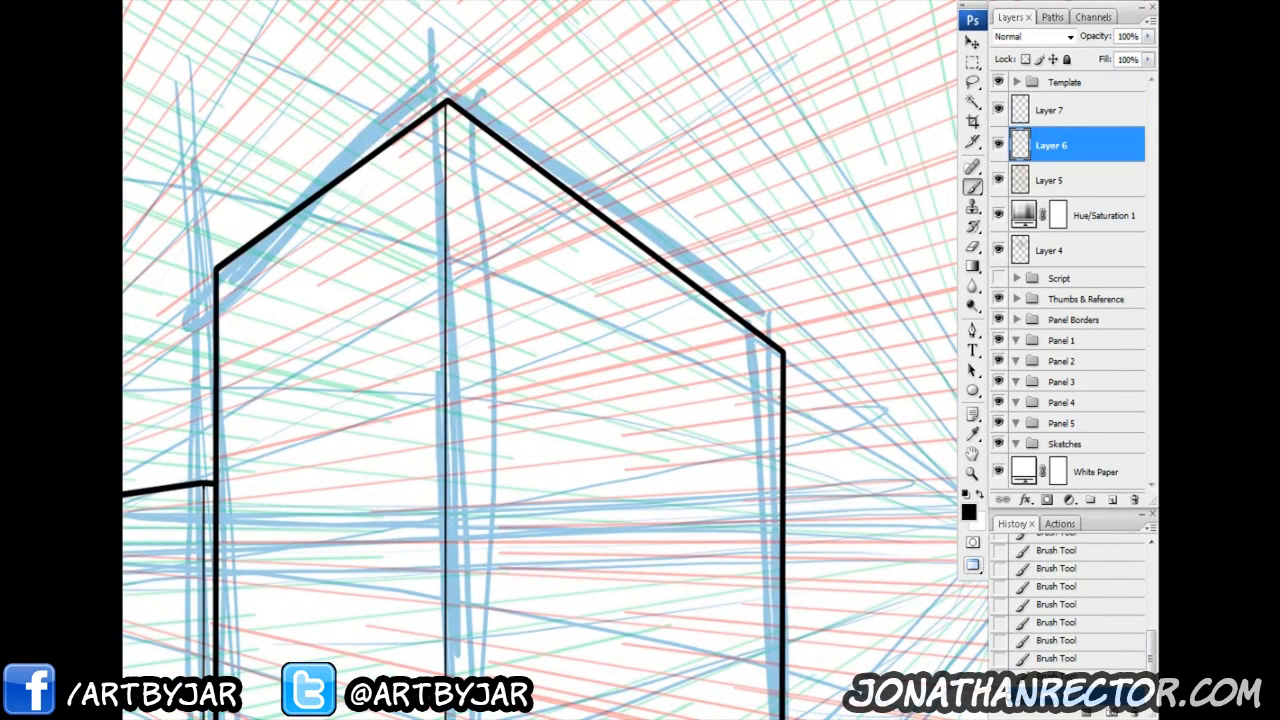
pyautogui.moveTo(781, 396); pyautogui.dragTo(447, 206)
pyautogui.moveTo(344, 407); pyautogui.dragTo(519, 377)
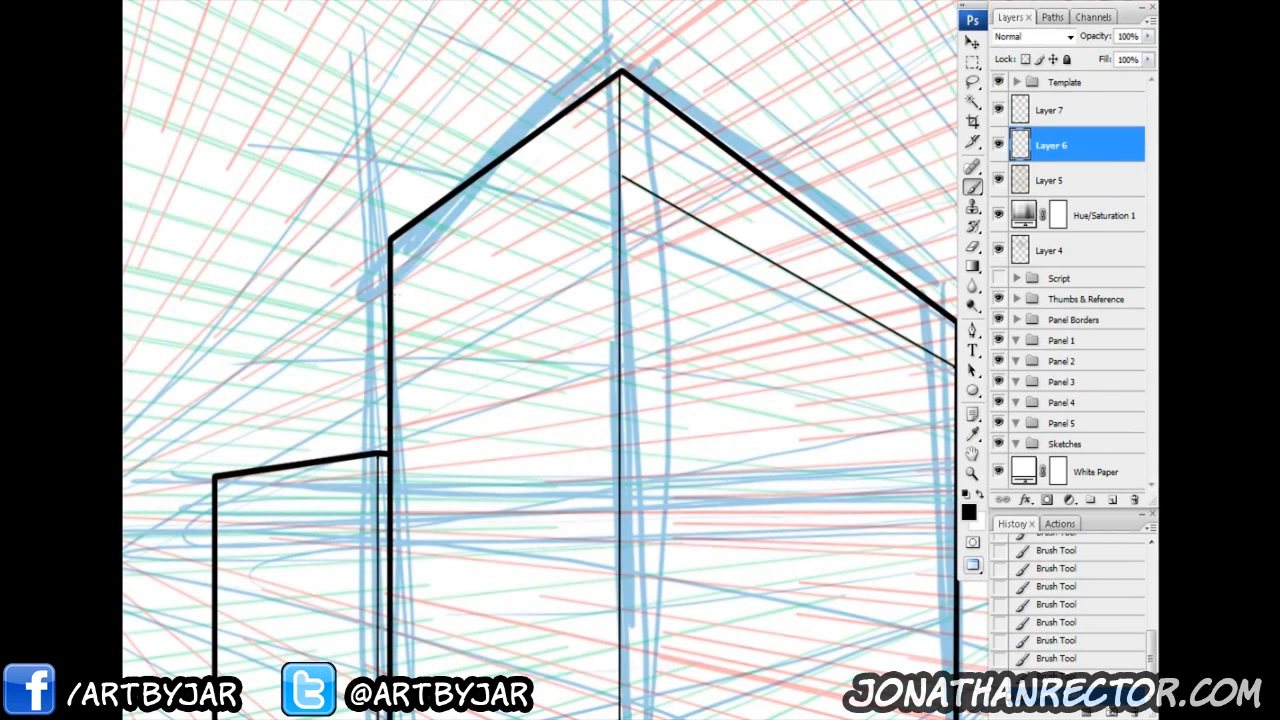
pyautogui.moveTo(621, 177); pyautogui.dragTo(391, 300)
pyautogui.hotkey('ctrl', 'z')
pyautogui.hotkey('ctrl', 'z')
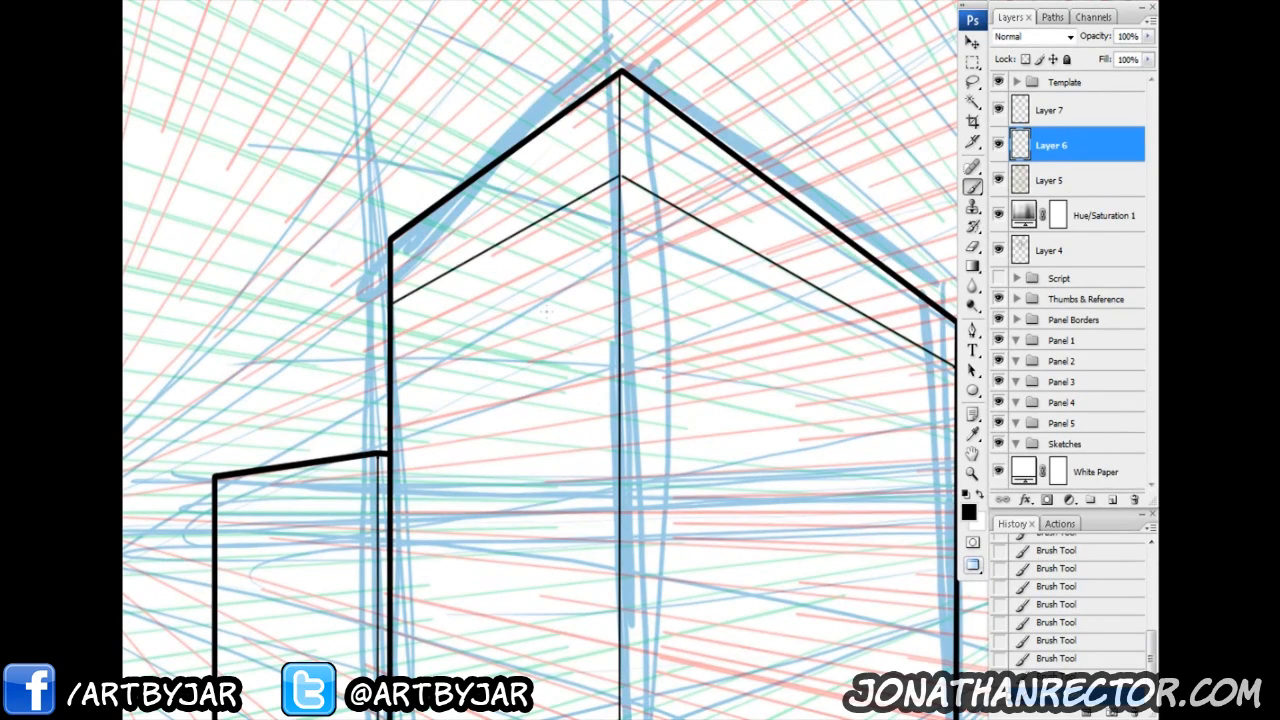
pyautogui.moveTo(592, 543); pyautogui.dragTo(465, 380)
pyautogui.moveTo(490, 424); pyautogui.dragTo(510, 483)
pyautogui.moveTo(550, 108)
pyautogui.mouseDown()
pyautogui.moveTo(760, 535)
pyautogui.moveTo(678, 675)
pyautogui.mouseUp()
pyautogui.hotkey('ctrl', 'z')
pyautogui.moveTo(480, 518); pyautogui.dragTo(534, 191)
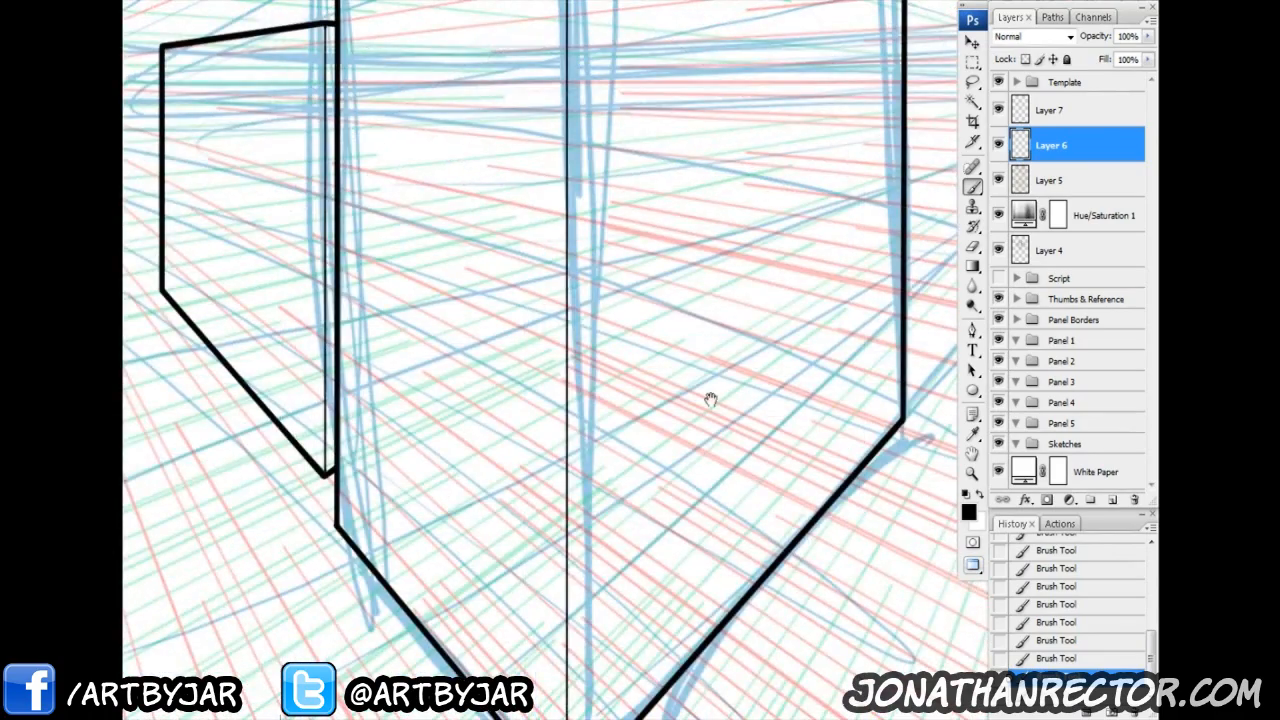
pyautogui.moveTo(375, 411); pyautogui.dragTo(545, 512)
pyautogui.moveTo(385, 148); pyautogui.dragTo(541, 512)
# Step: Hide the perspective grid on Layer 5 and the blue sketch on Layer 4 to view the clean building outlines
pyautogui.hotkey('ctrl', '-')
pyautogui.hotkey('ctrl', '-')
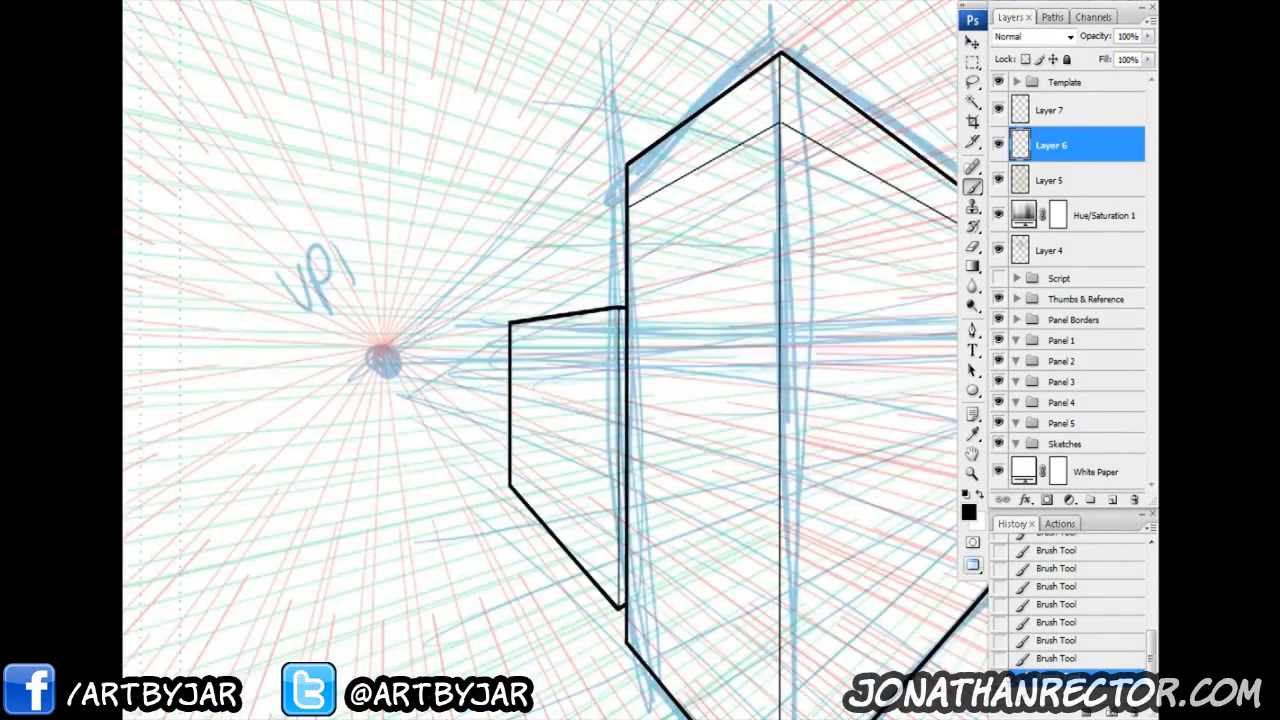
pyautogui.moveTo(690, 370); pyautogui.dragTo(521, 284)
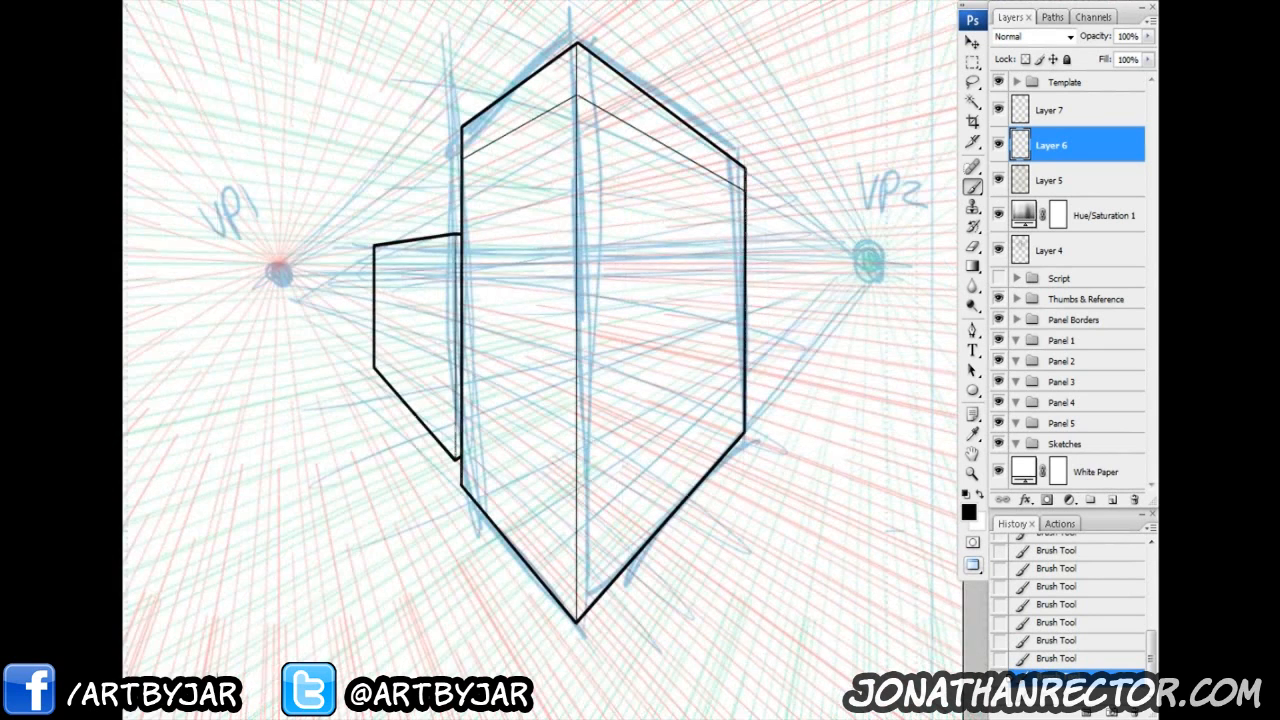
pyautogui.click(998, 182)
pyautogui.click(998, 250)
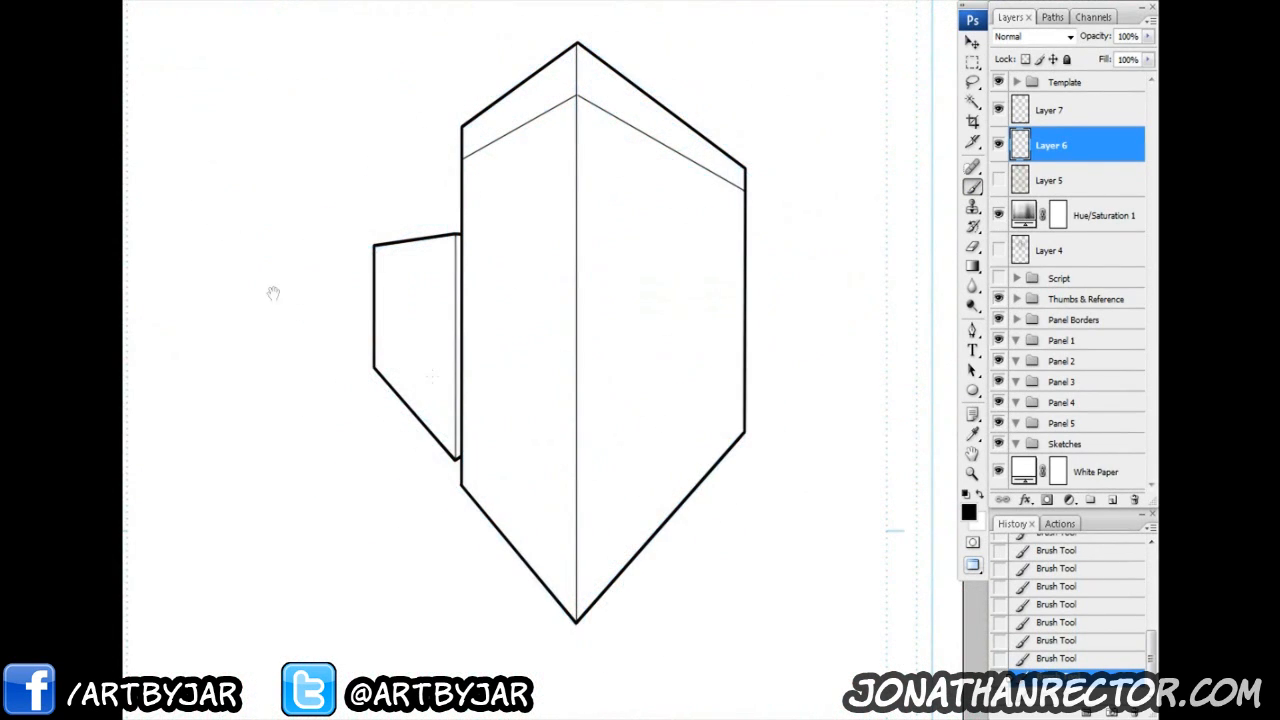
pyautogui.hotkey('ctrl', '-')
pyautogui.hotkey('ctrl', '+')
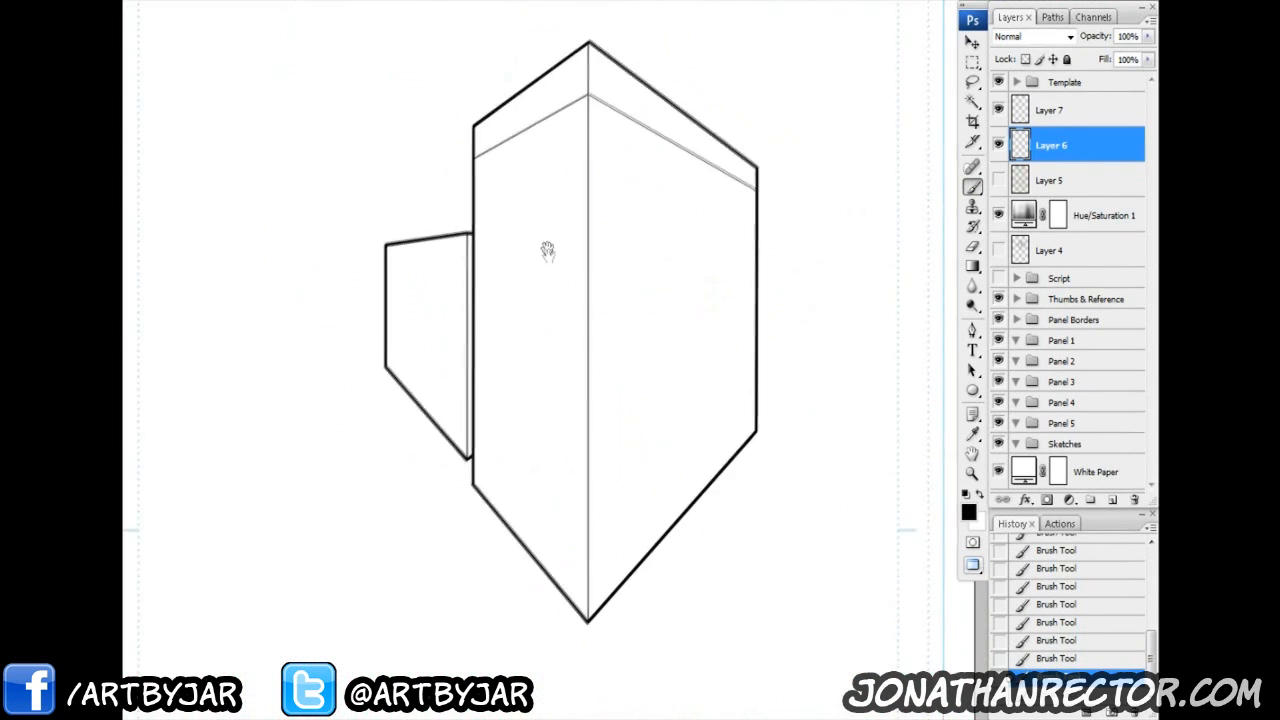
pyautogui.moveTo(540, 251); pyautogui.dragTo(543, 354)
pyautogui.moveTo(457, 457); pyautogui.dragTo(439, 425)
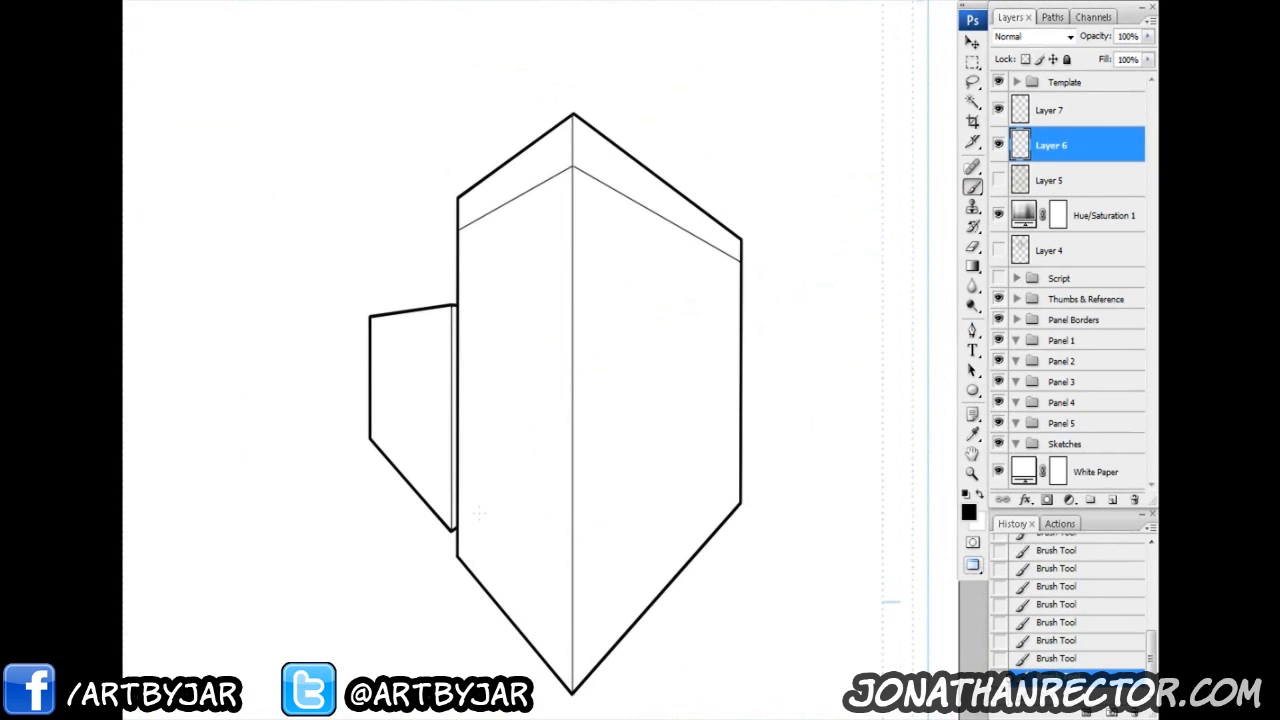
# Step: Try rough strokes along the buildings' left base, undo them, and show the Layer 5 perspective grid again
pyautogui.moveTo(352, 439); pyautogui.dragTo(307, 408)
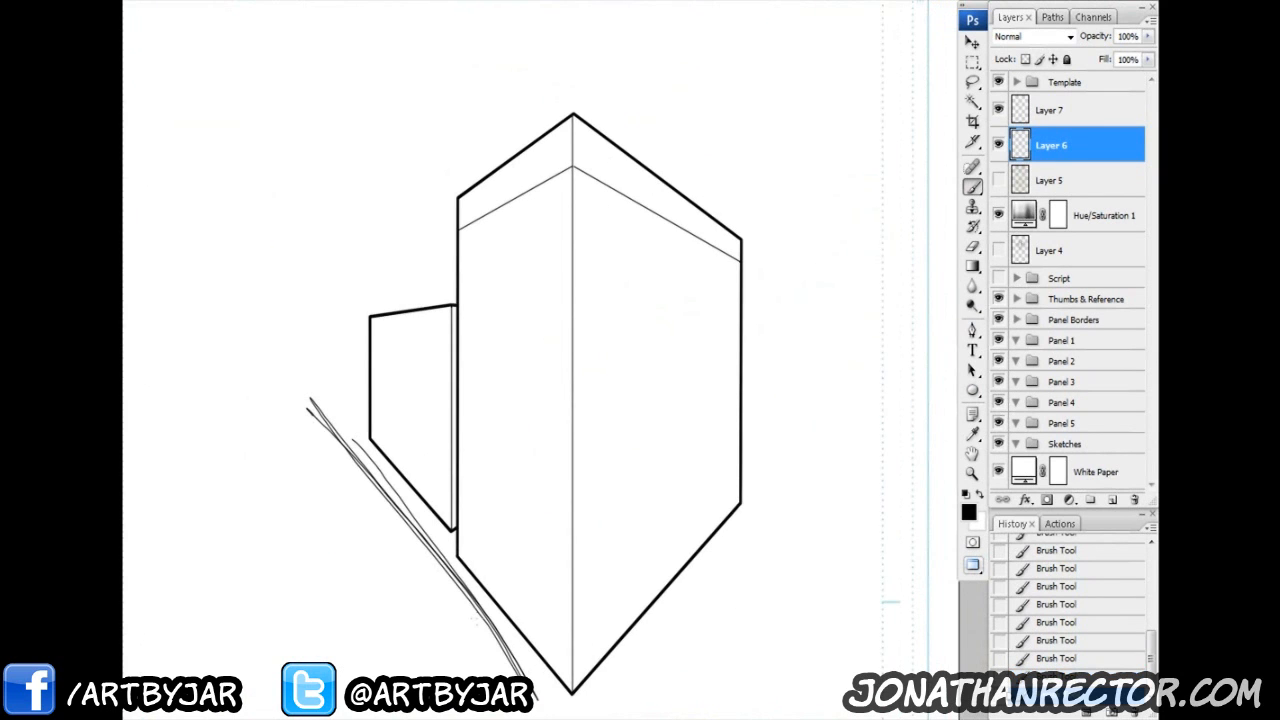
pyautogui.hotkey('ctrl', 'z')
pyautogui.click(998, 180)
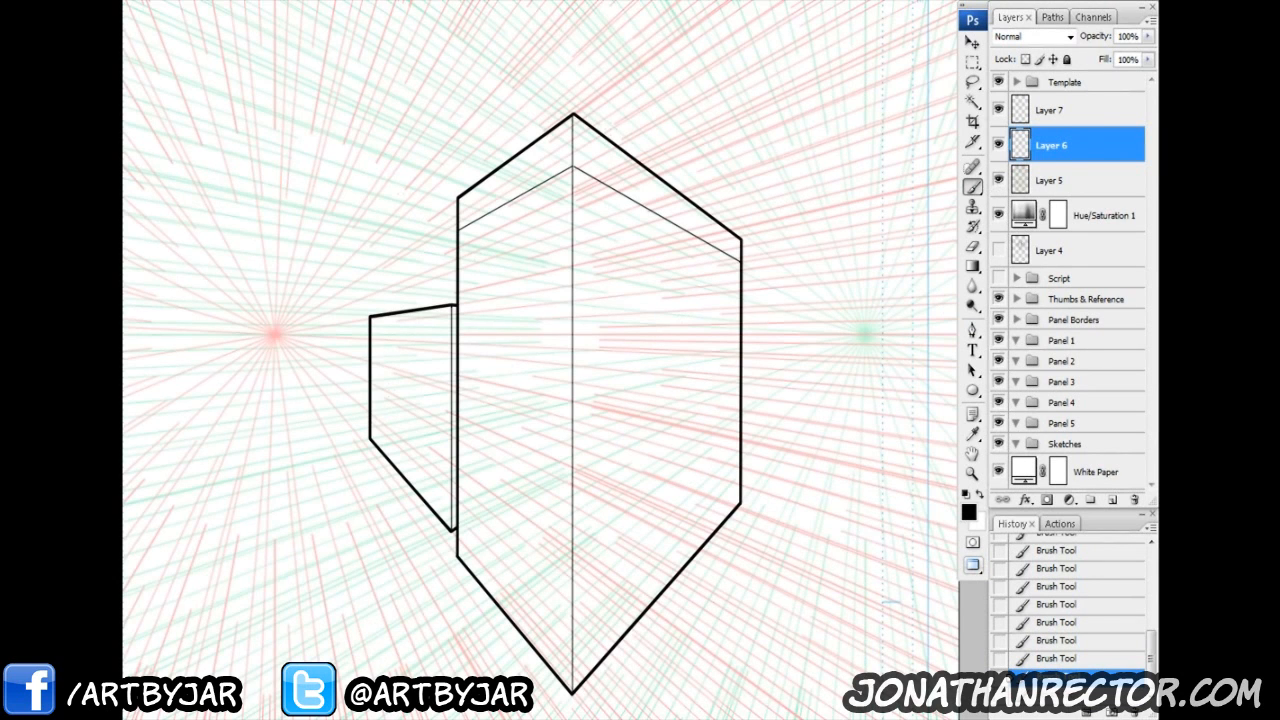
pyautogui.moveTo(543, 260); pyautogui.dragTo(531, 250)
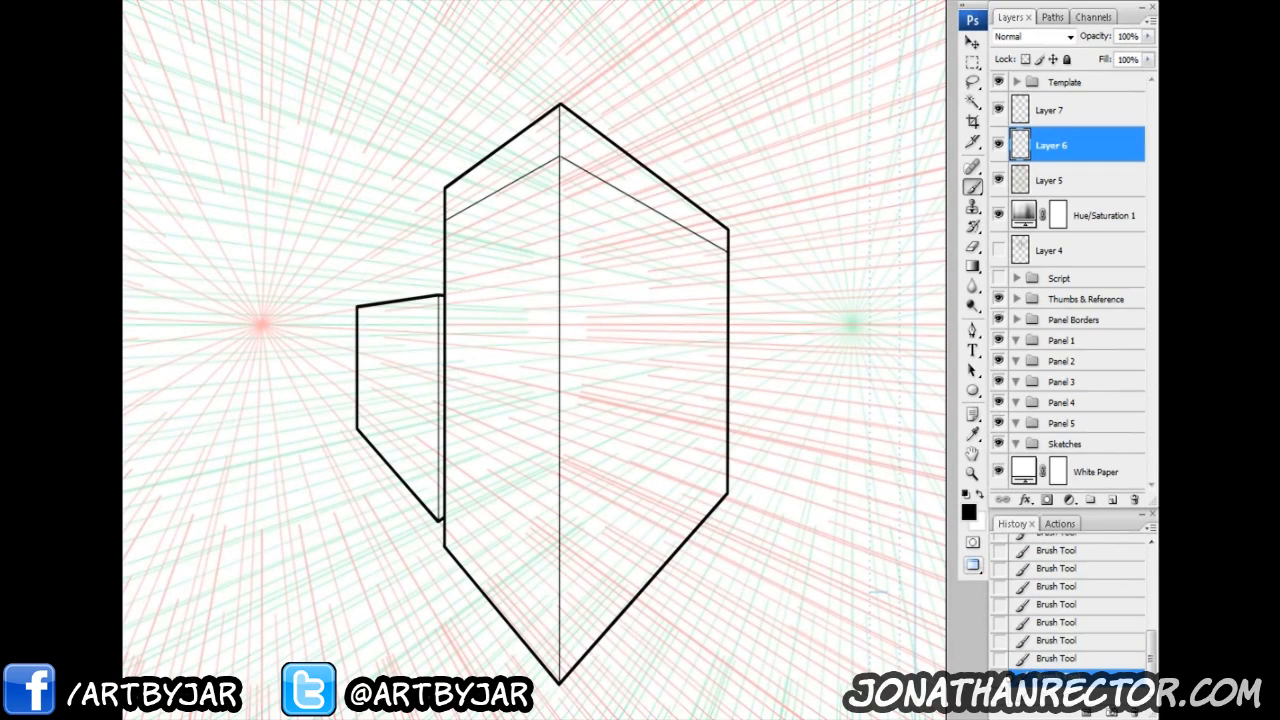
# Step: Switch to building paths.psd, maximize its window, look over the lower building facades, and choose the Path Selection tool
pyautogui.hotkey('ctrl', 'Tab')
pyautogui.moveTo(520, 98); pyautogui.dragTo(466, 58)
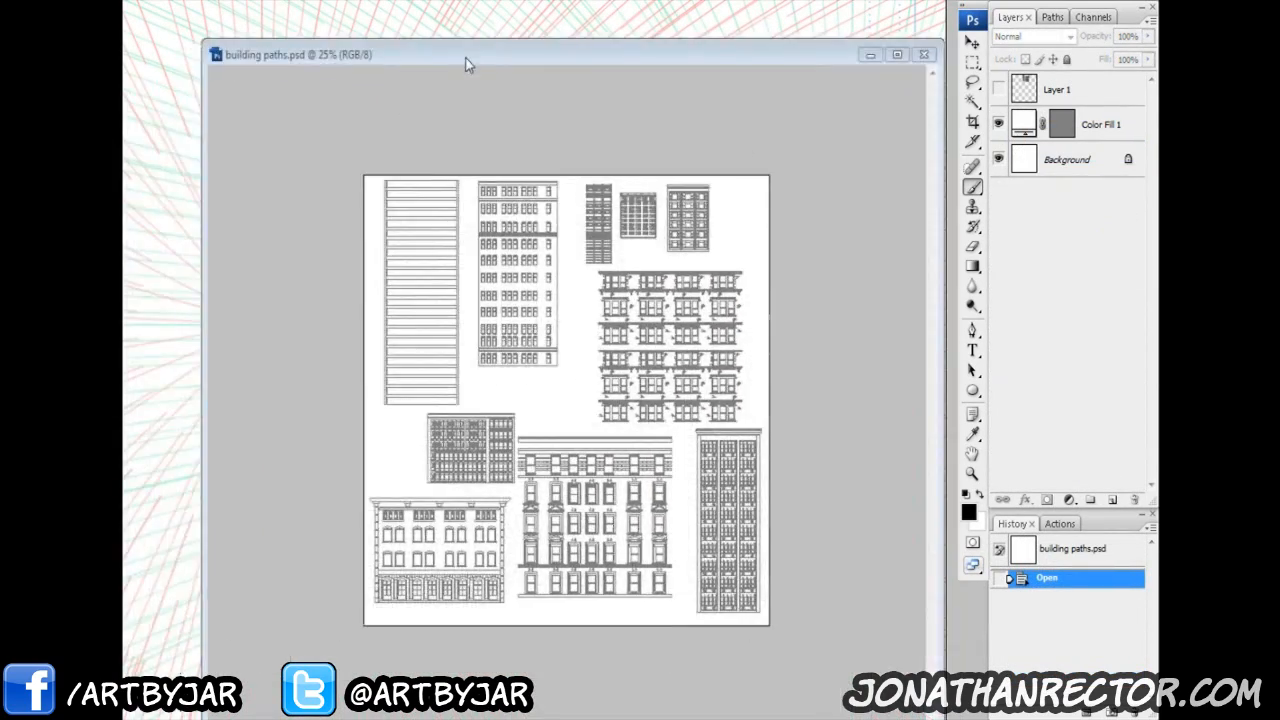
pyautogui.doubleClick(465, 60)
pyautogui.hotkey('ctrl', '+')
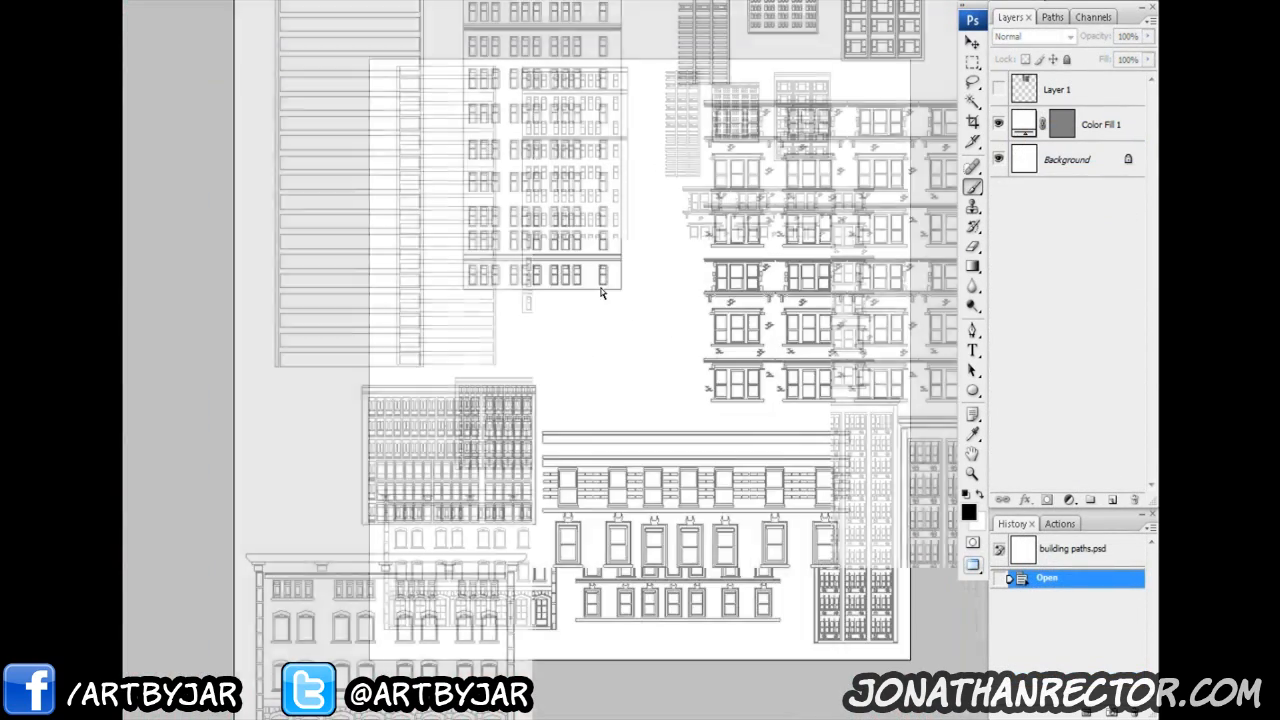
pyautogui.scroll(-4, 604, 316)
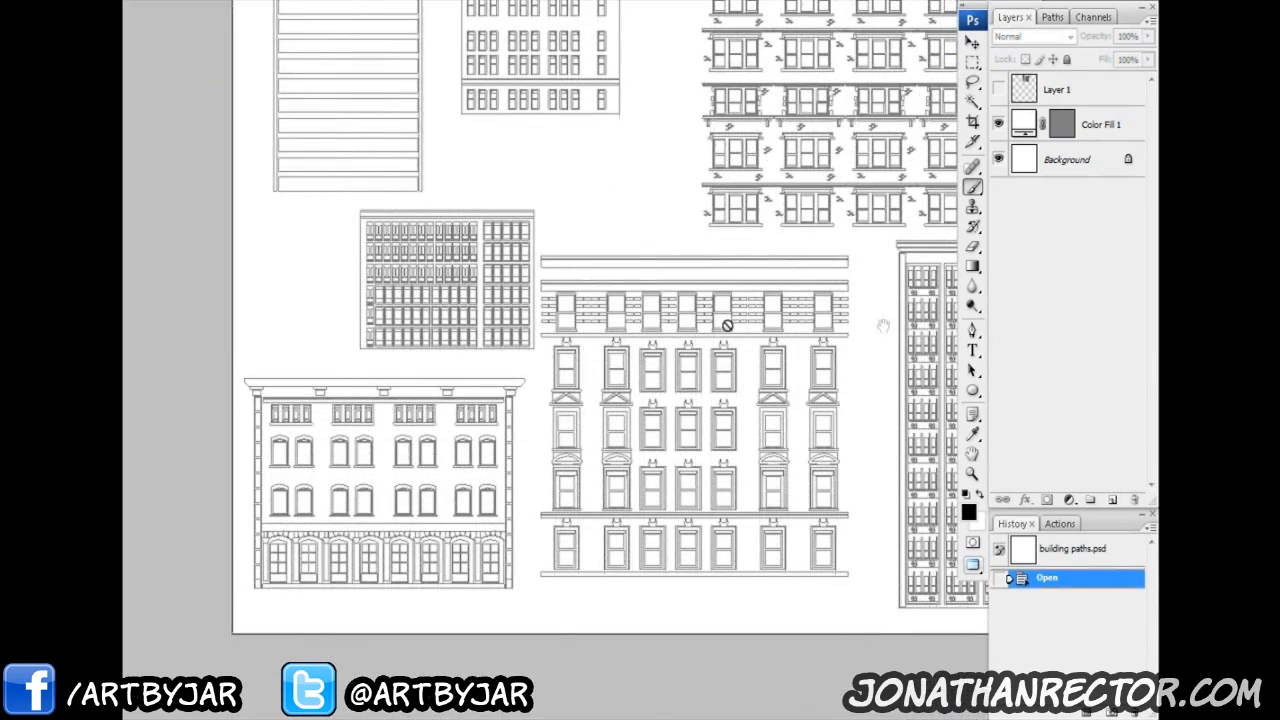
pyautogui.moveTo(731, 282); pyautogui.dragTo(622, 288)
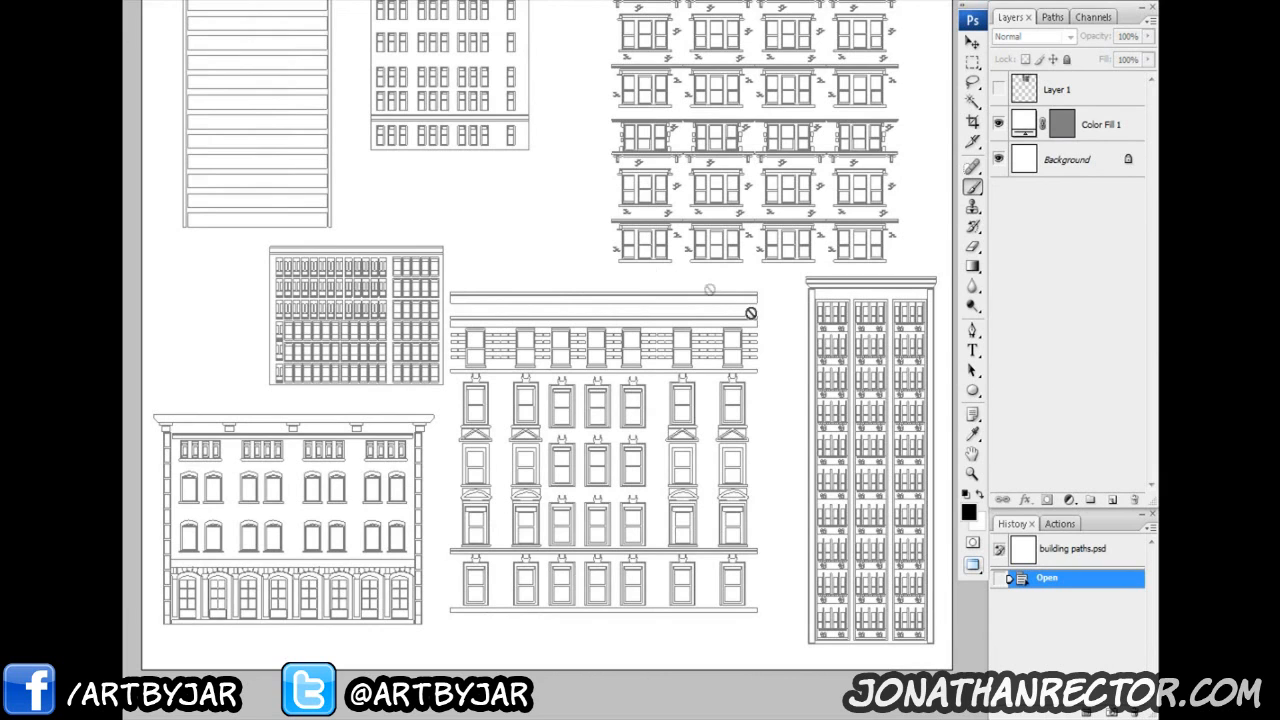
pyautogui.click(971, 371)
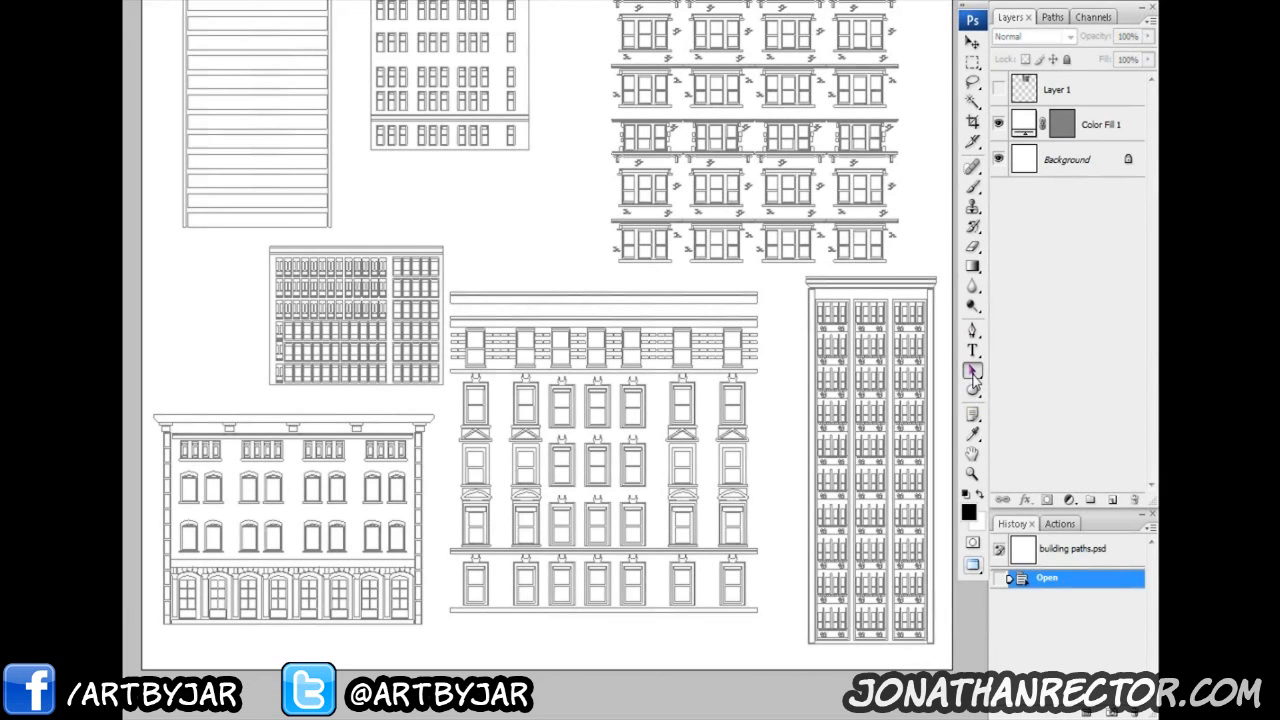
# Step: Select and copy all paths of the wide lower-center facade, and switch to a maximized view of HeroCode_Board11x17.psd
pyautogui.moveTo(768, 278); pyautogui.dragTo(462, 623)
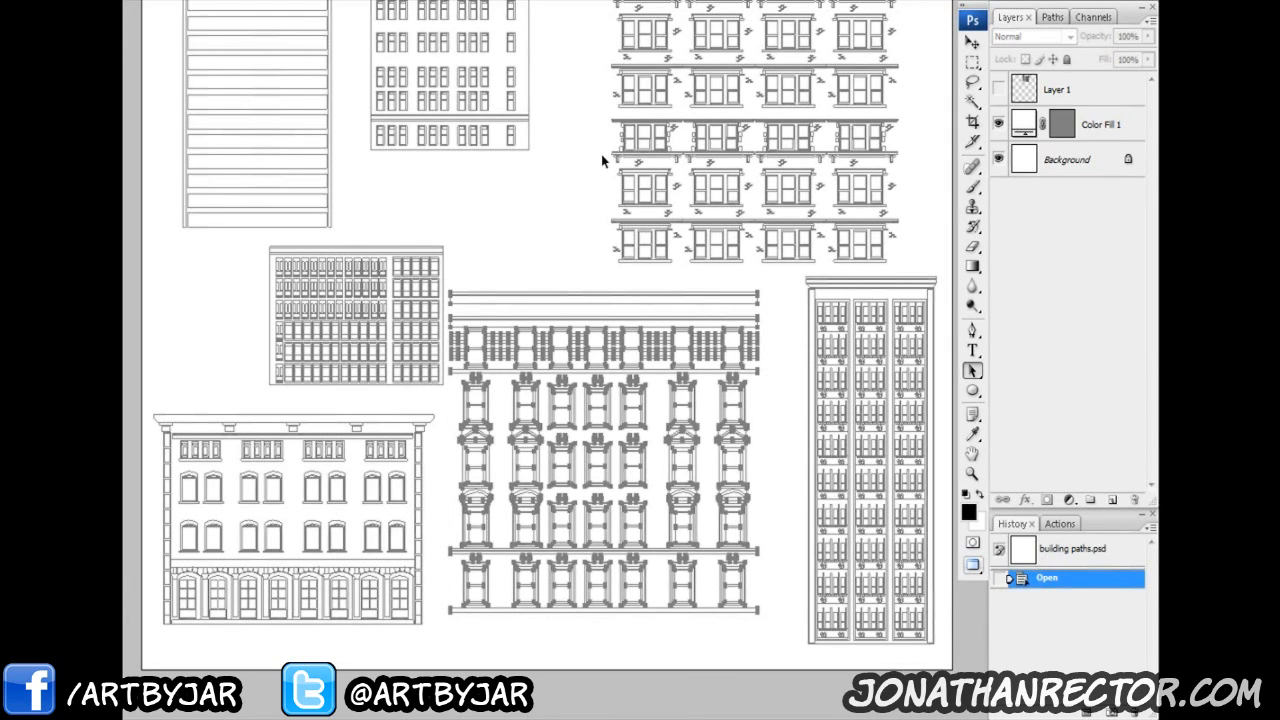
pyautogui.press('f')
pyautogui.press('f')
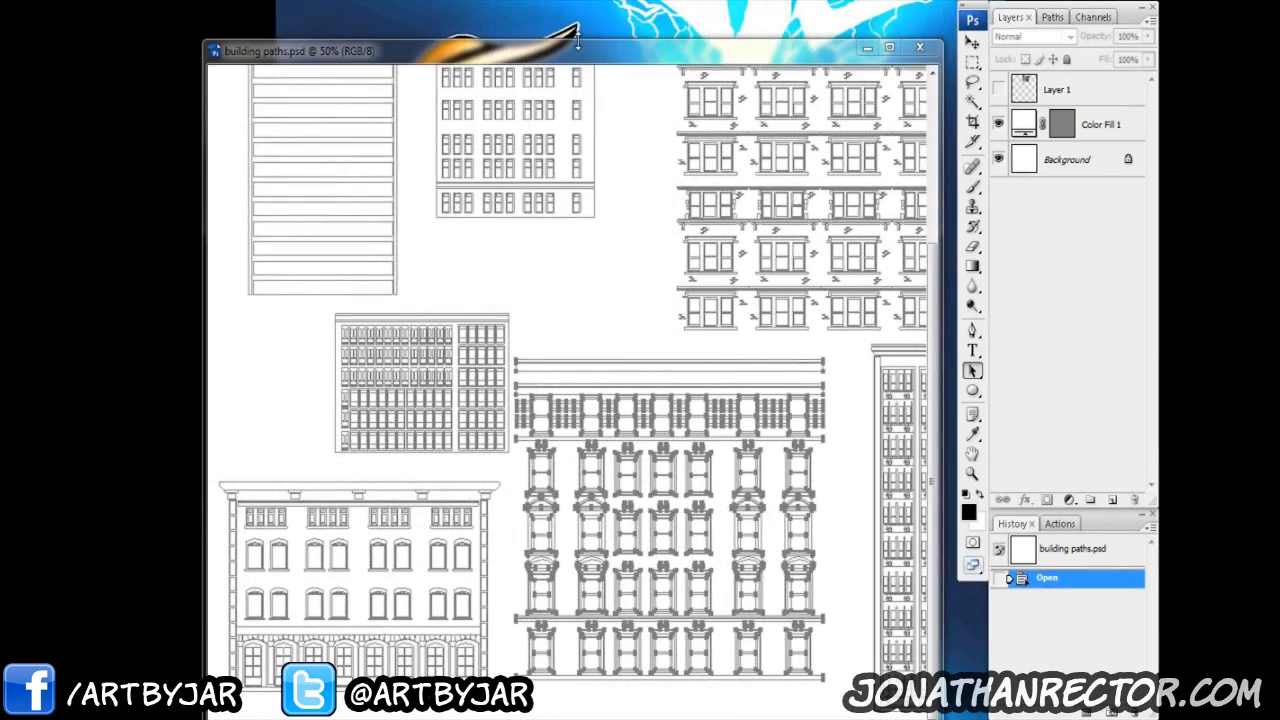
pyautogui.moveTo(592, 57); pyautogui.dragTo(1279, 8)
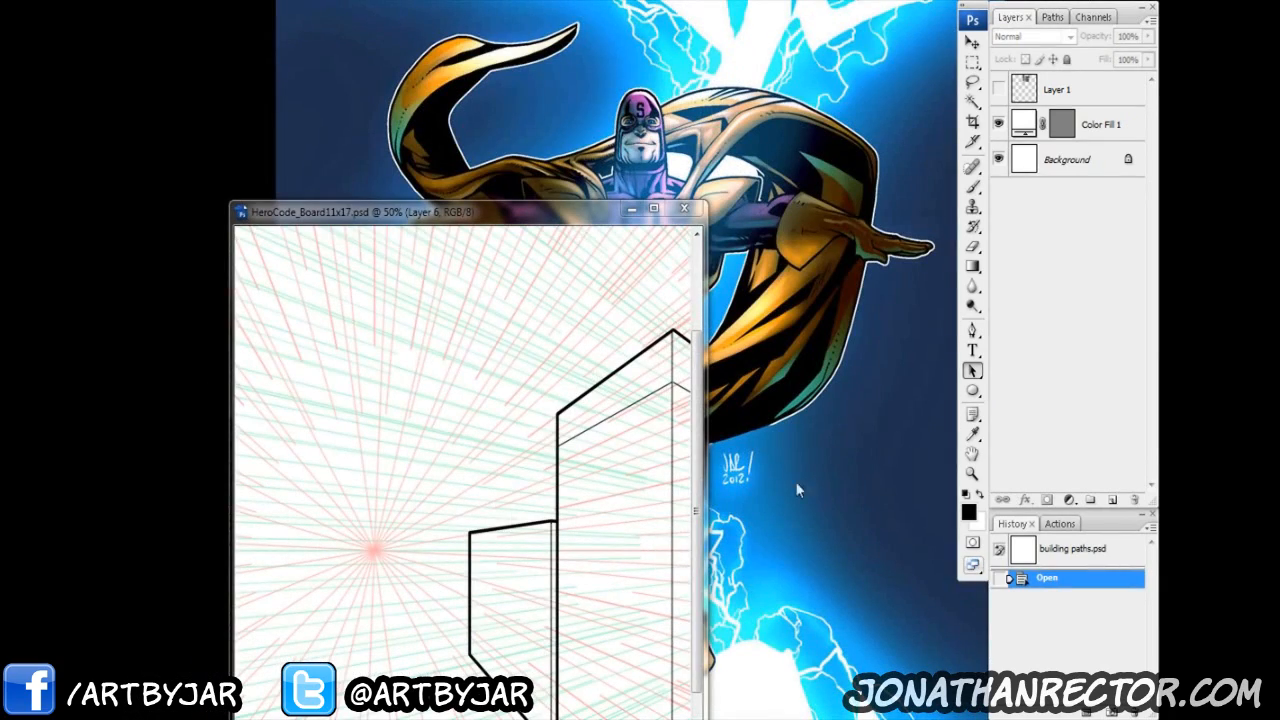
pyautogui.doubleClick(588, 211)
pyautogui.press('f')
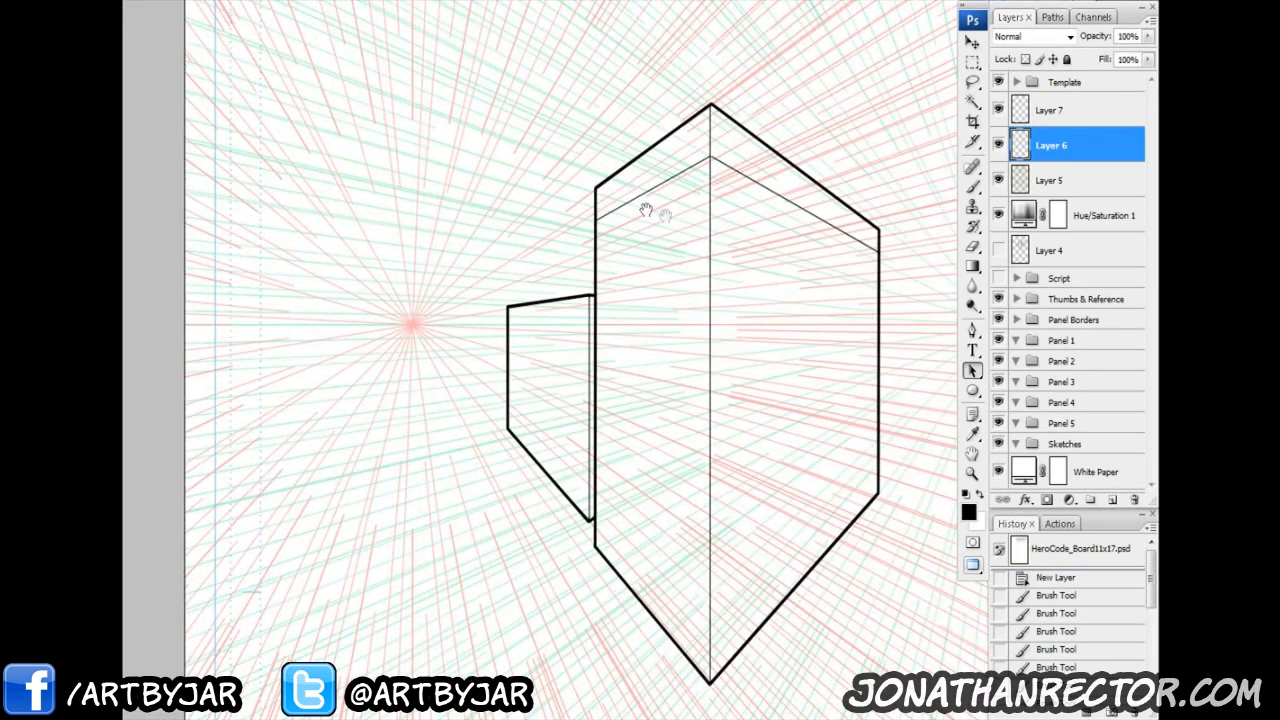
# Step: Create a new path below the Perspective path and paste the copied facade paths into it
pyautogui.moveTo(646, 210); pyautogui.dragTo(520, 182)
pyautogui.click(1046, 17)
pyautogui.moveTo(1055, 88); pyautogui.dragTo(1111, 499)
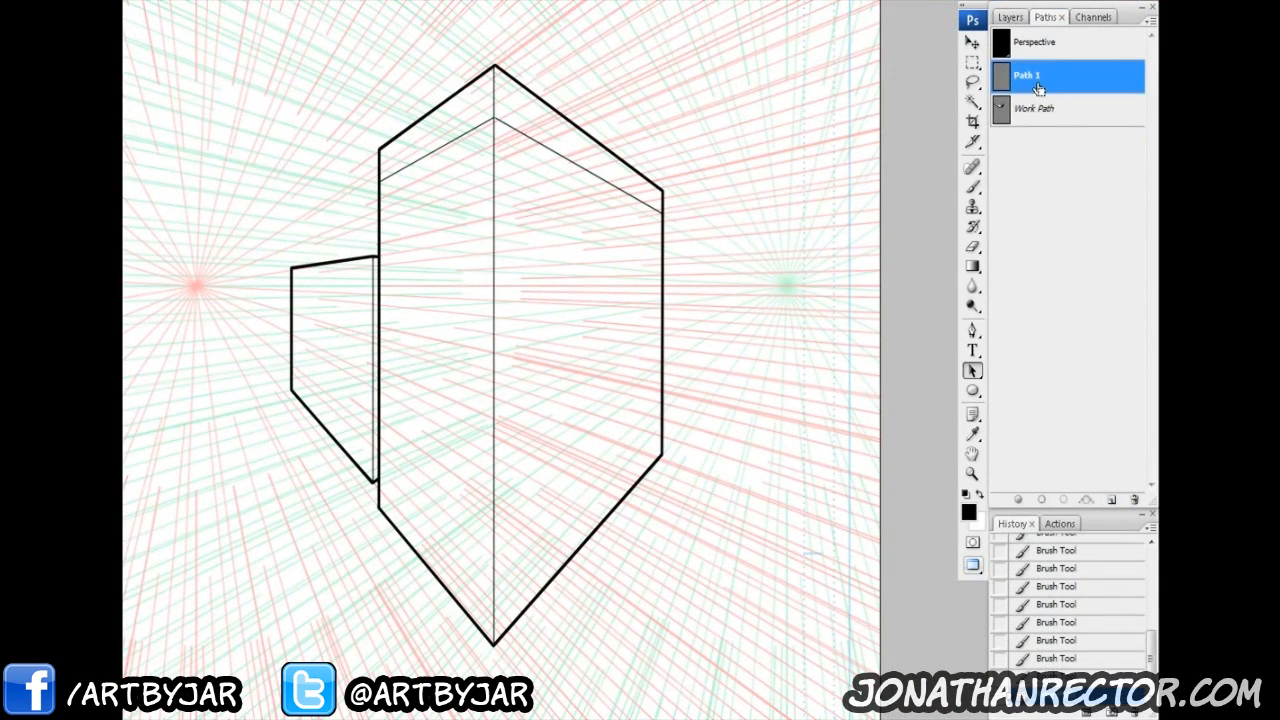
pyautogui.hotkey('ctrl', 'v')
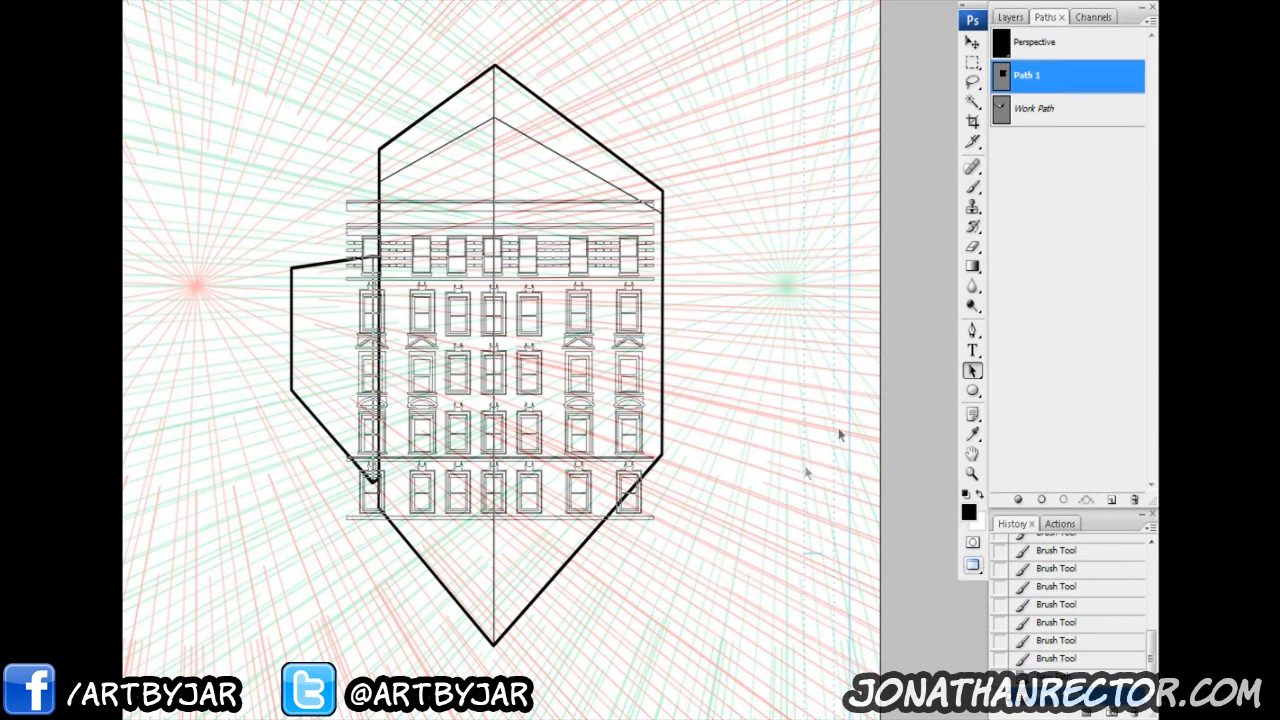
# Step: Duplicate Path 1 as a backup, and select all the facade paths in the original Path 1
pyautogui.moveTo(1027, 84); pyautogui.dragTo(1108, 498)
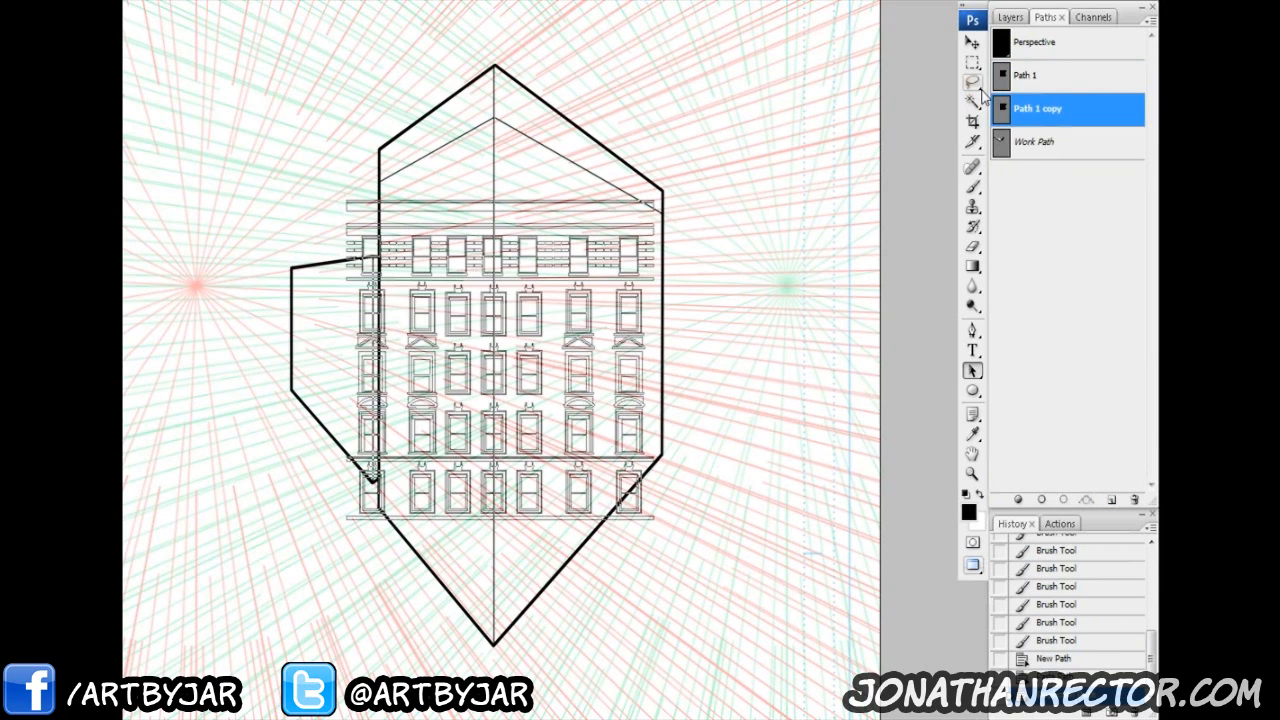
pyautogui.click(1034, 82)
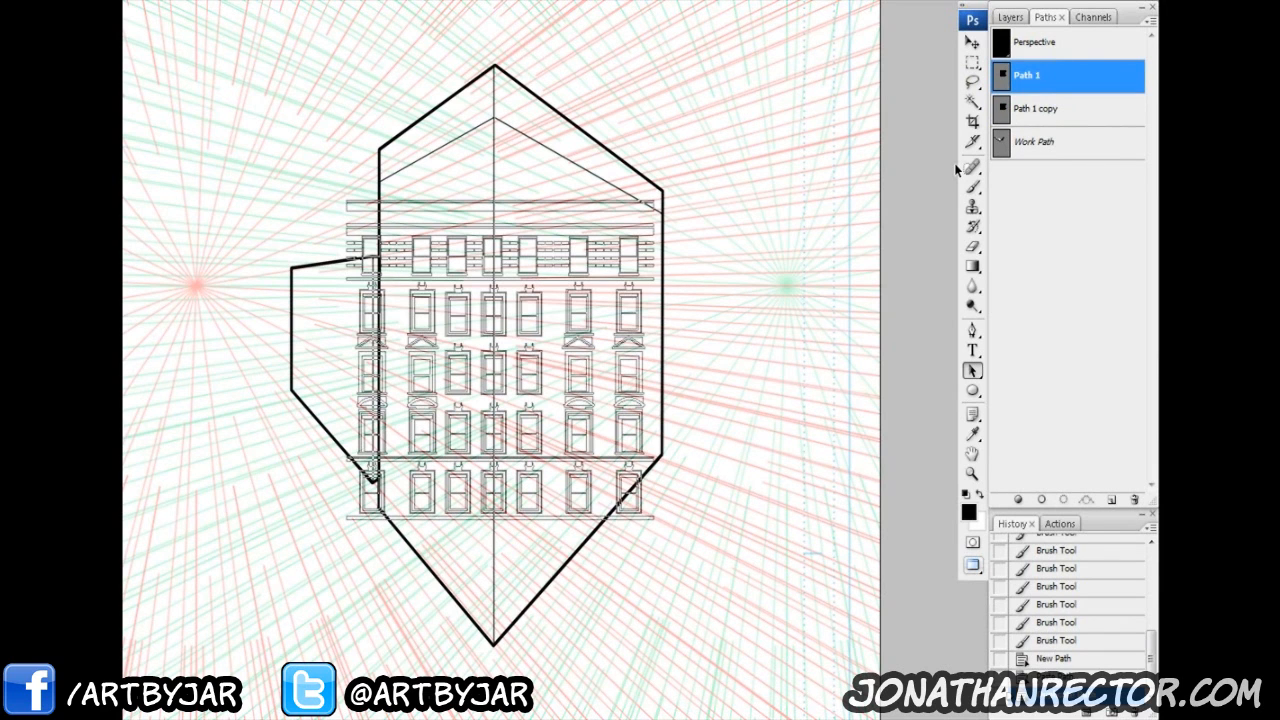
pyautogui.moveTo(718, 132)
pyautogui.mouseDown()
pyautogui.moveTo(314, 500)
pyautogui.moveTo(265, 590)
pyautogui.mouseUp()
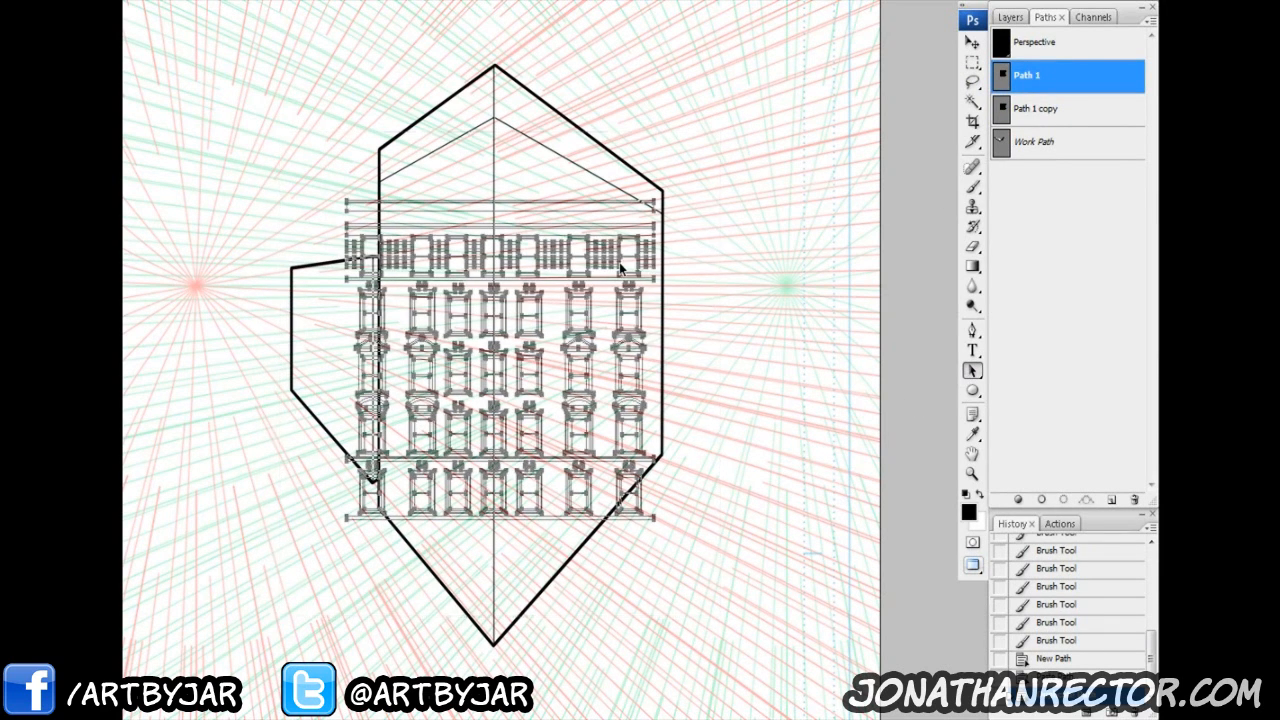
# Step: Add a new layer above Layer 7 and name it "building face"
pyautogui.click(1006, 20)
pyautogui.click(999, 146)
pyautogui.click(999, 146)
pyautogui.click(1057, 116)
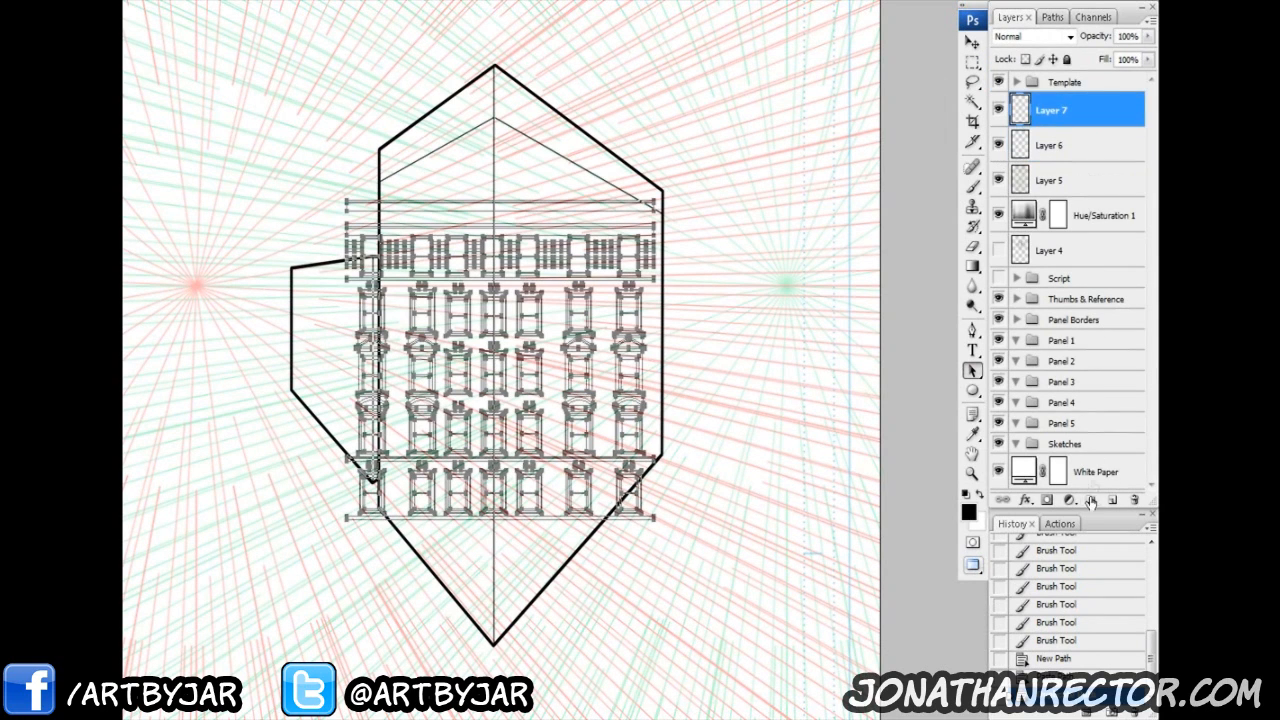
pyautogui.click(1112, 499)
pyautogui.doubleClick(1052, 110)
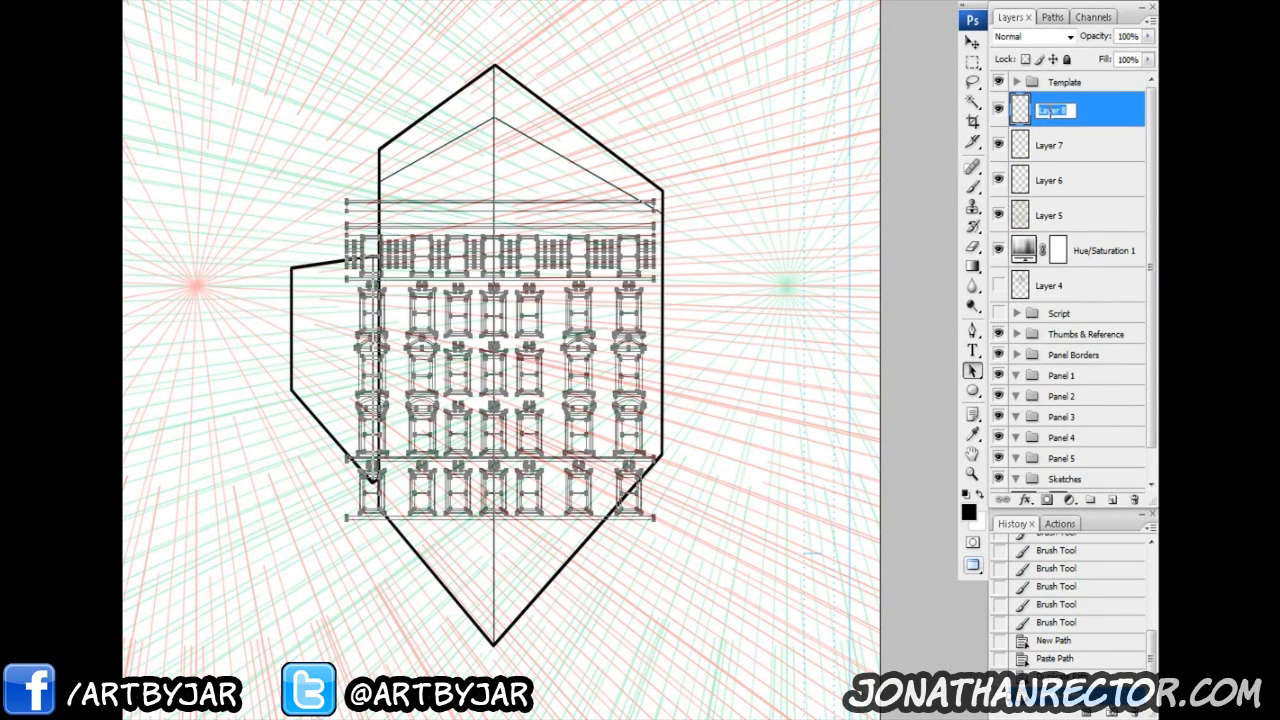
pyautogui.write('building face')
pyautogui.press('Return')
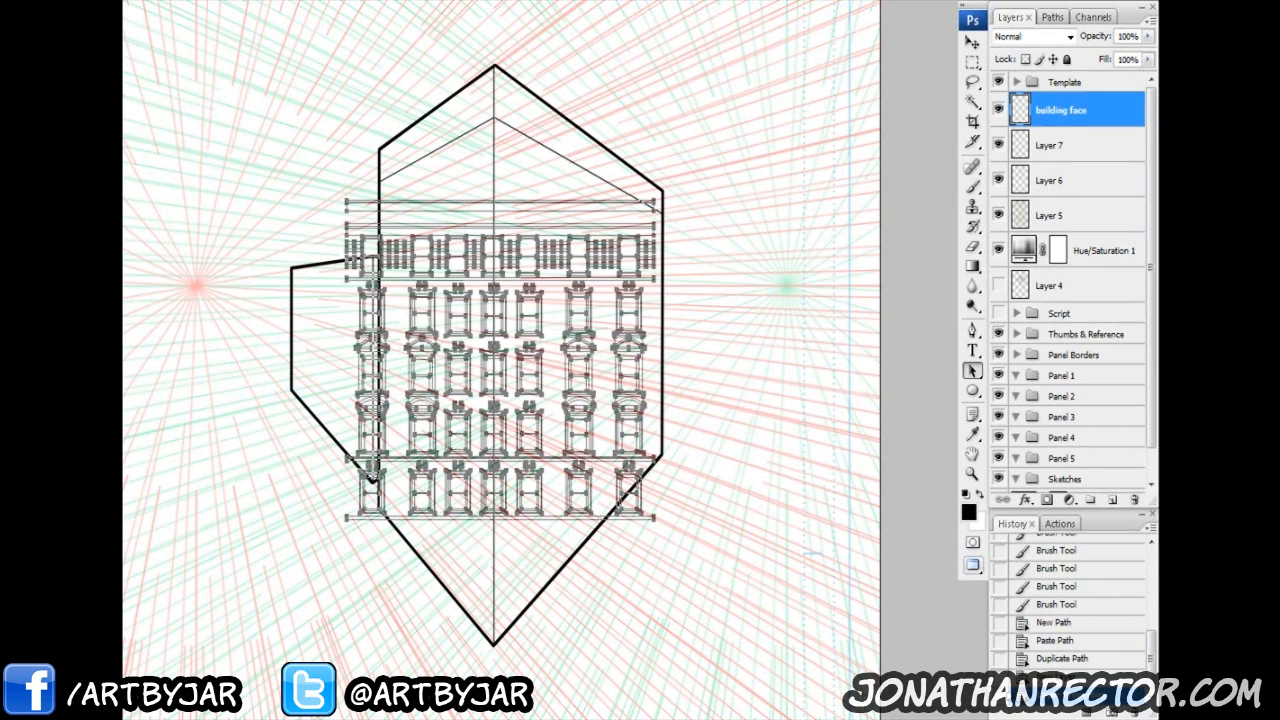
# Step: Start a free transform on the facade paths and distort their two right corners onto the right wall's outer edge
pyautogui.hotkey('ctrl', 't')
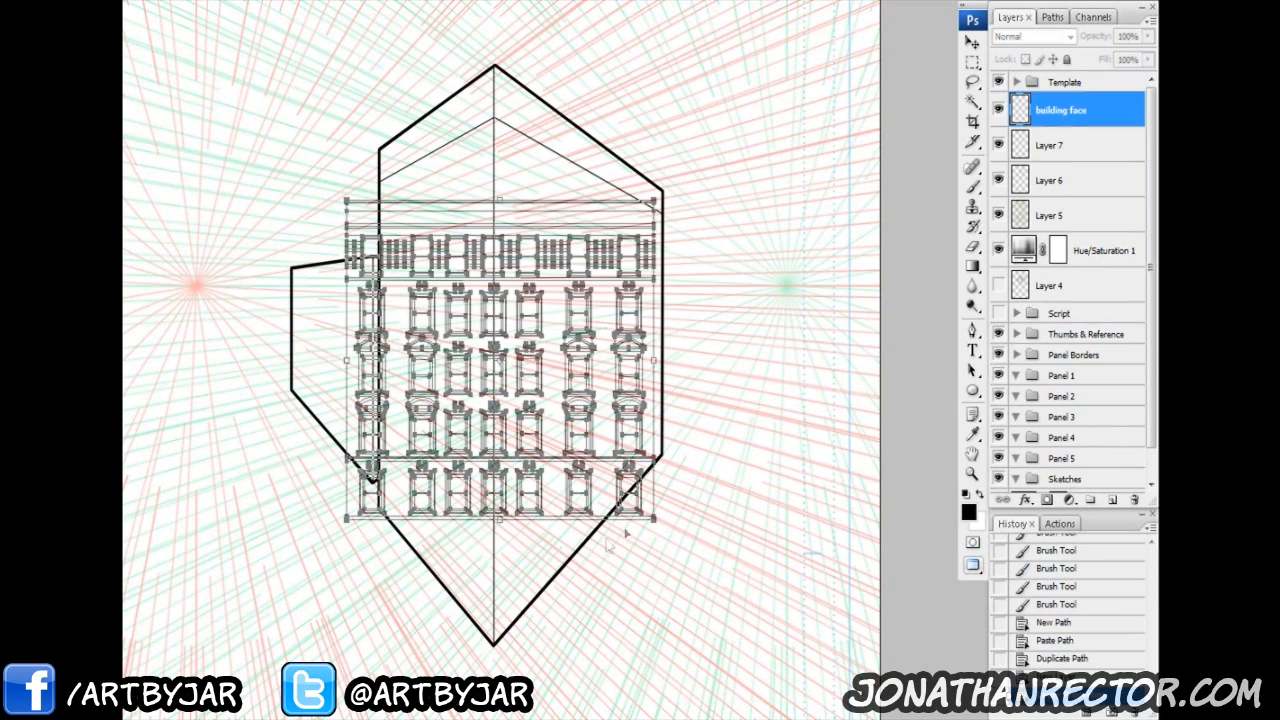
pyautogui.hotkey('ctrl', '+')
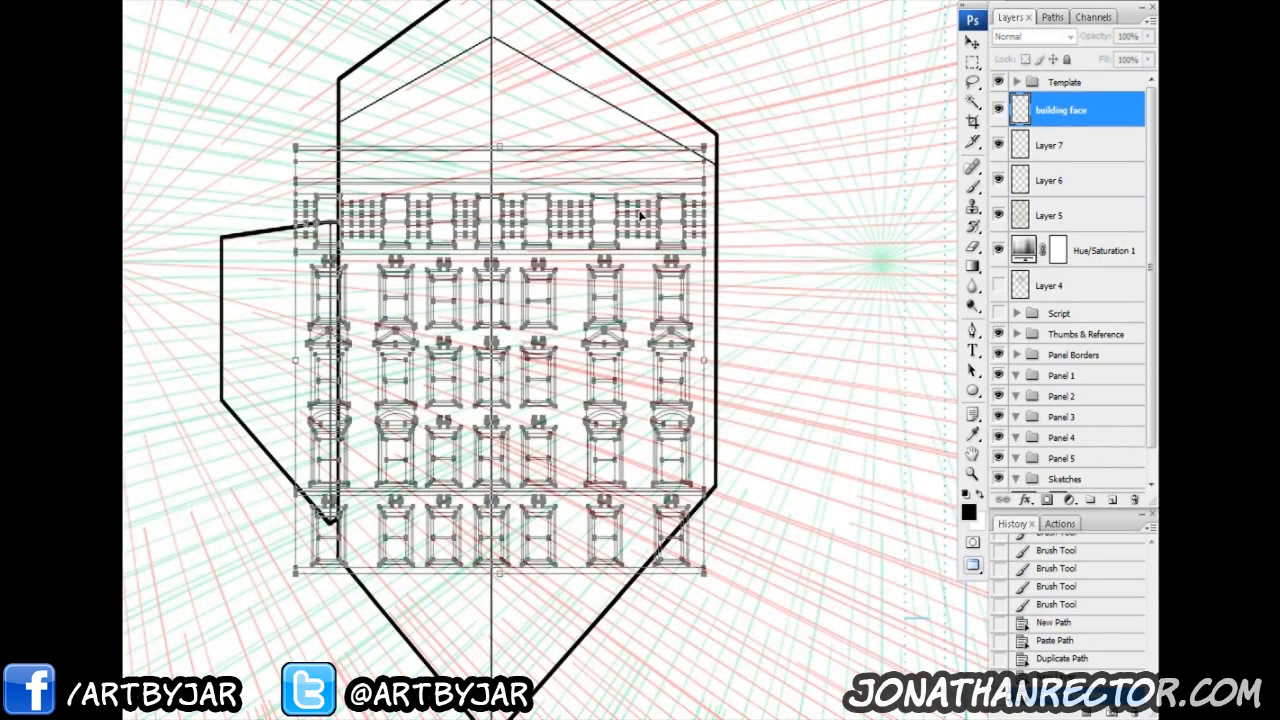
pyautogui.moveTo(606, 186); pyautogui.dragTo(521, 199)
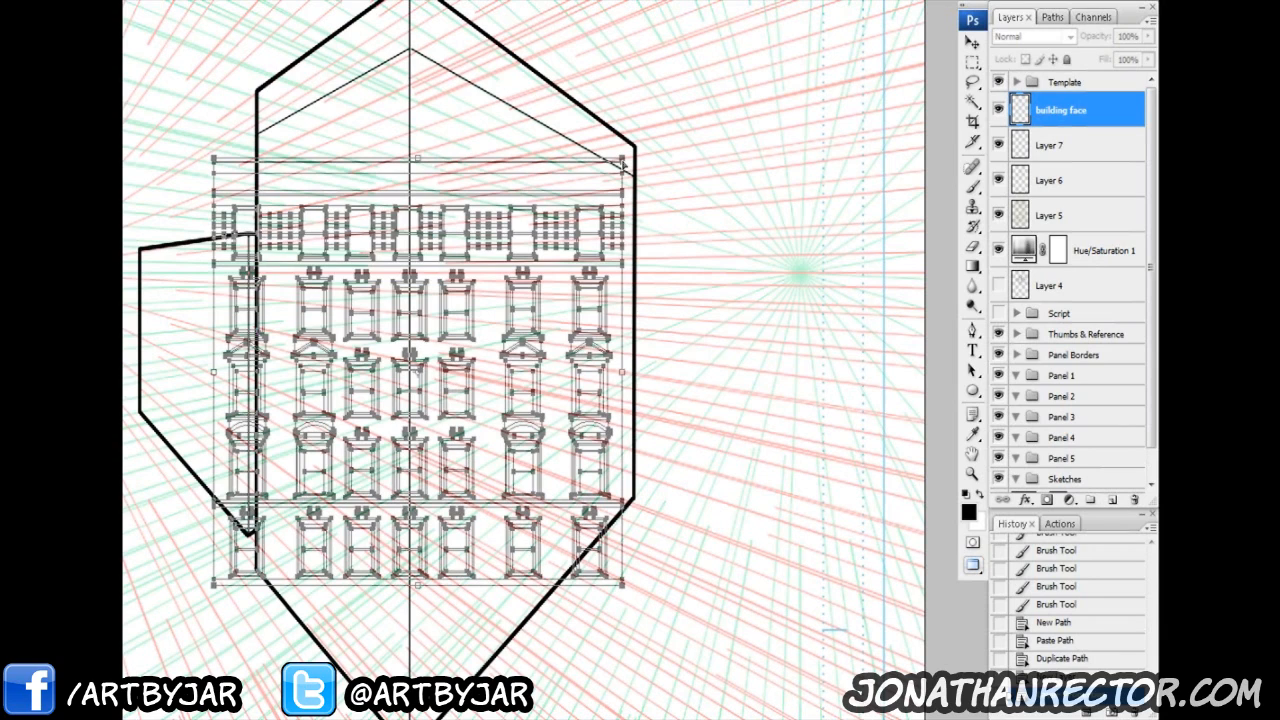
pyautogui.moveTo(625, 165); pyautogui.dragTo(636, 178)
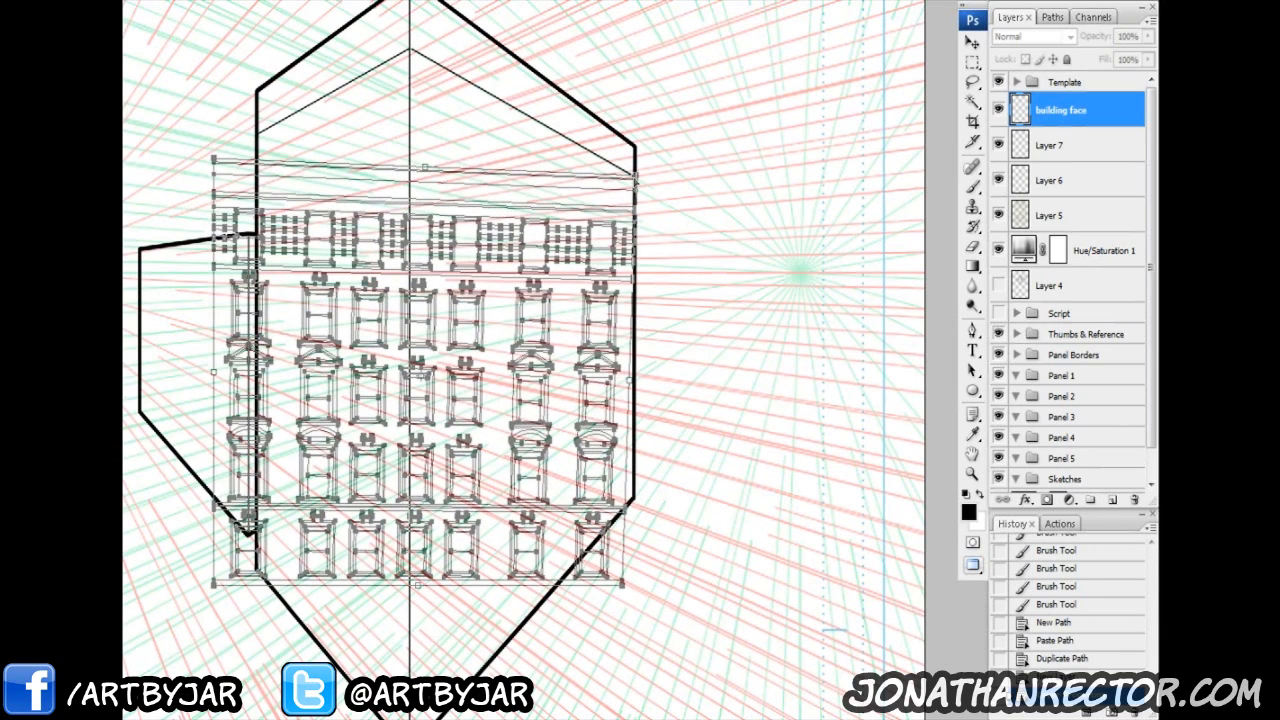
pyautogui.moveTo(624, 584); pyautogui.dragTo(635, 498)
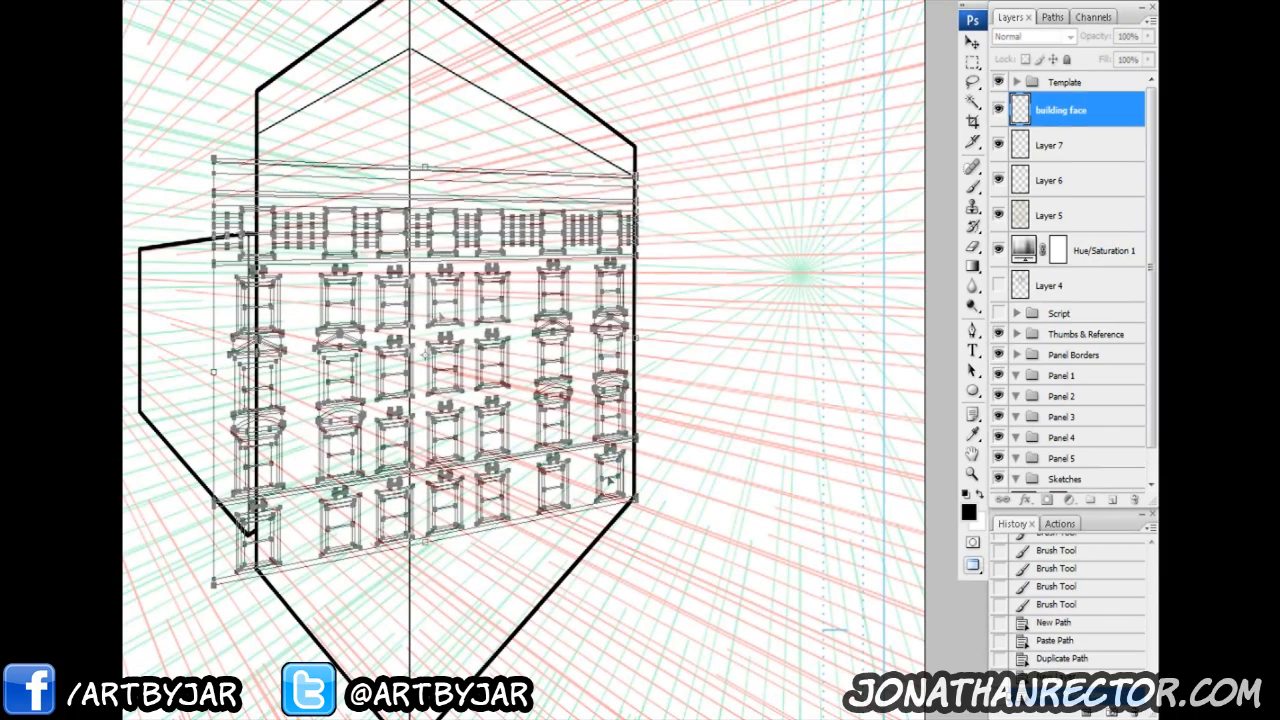
# Step: Distort the facade's left corners onto the building's front corner, from the thin roofline down to the base
pyautogui.moveTo(213, 160); pyautogui.dragTo(416, 50)
pyautogui.moveTo(350, 459); pyautogui.dragTo(406, 283)
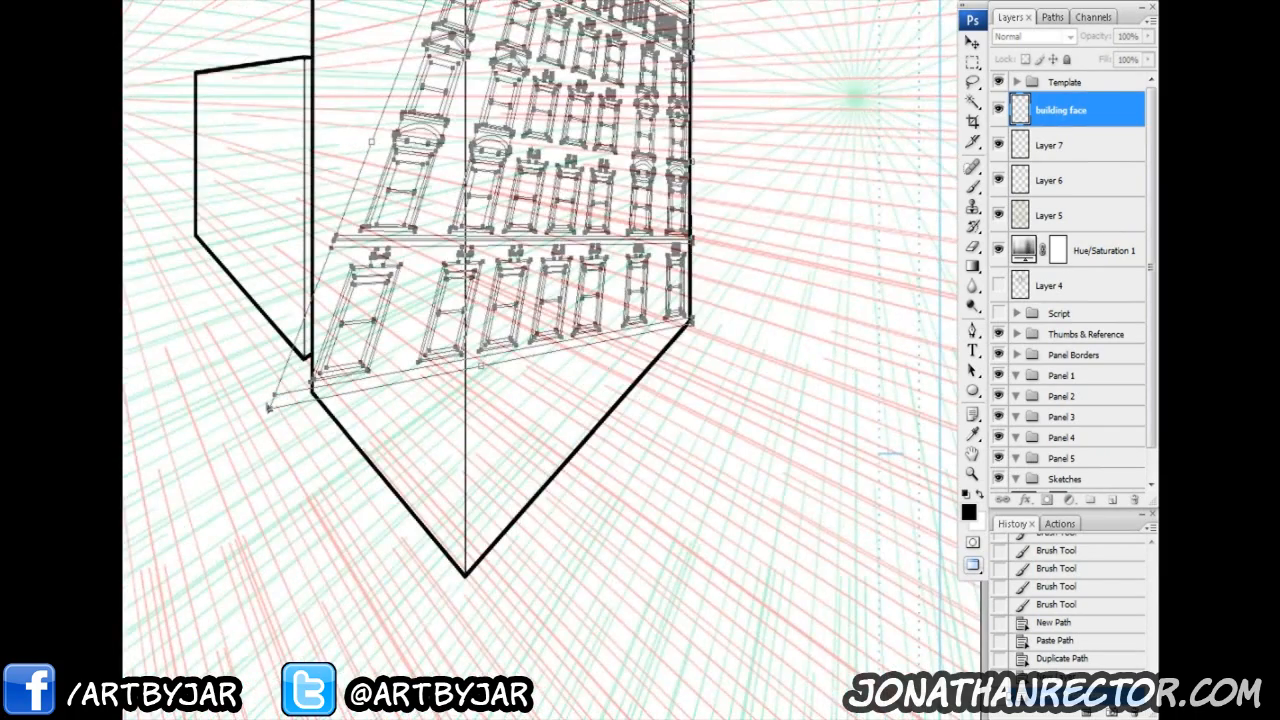
pyautogui.moveTo(270, 410); pyautogui.dragTo(465, 573)
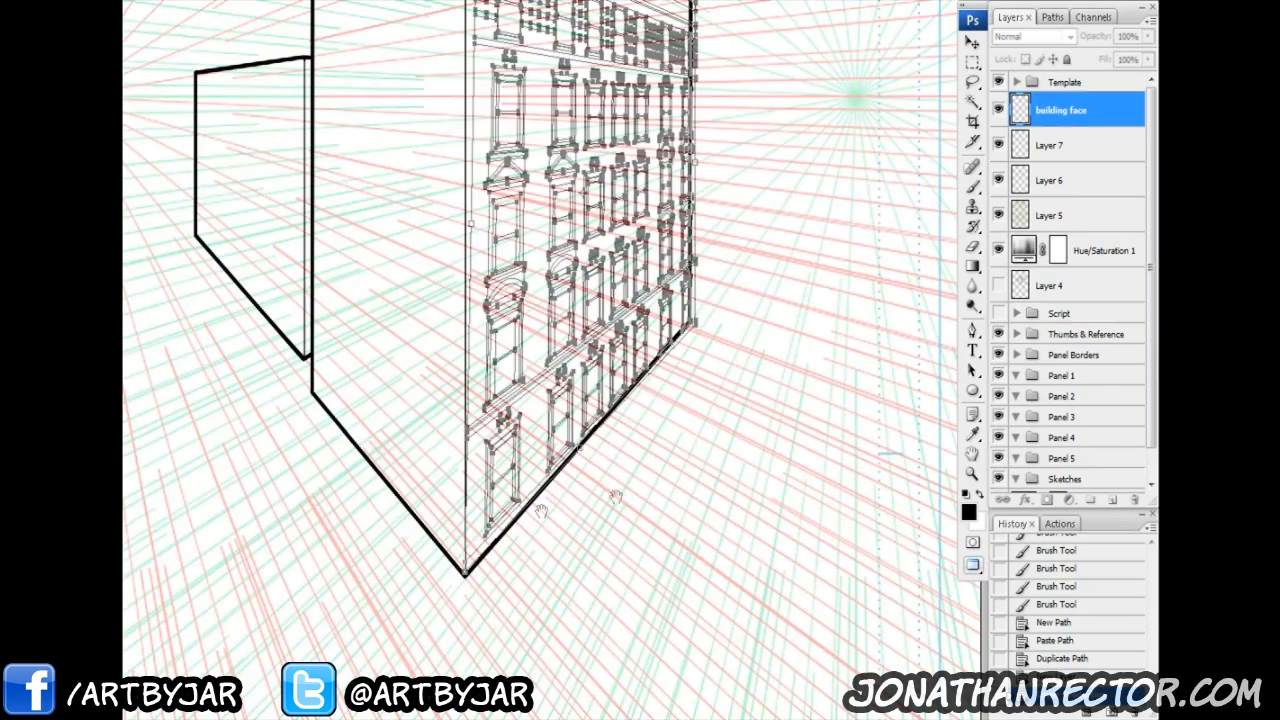
pyautogui.moveTo(745, 300); pyautogui.dragTo(718, 682)
pyautogui.moveTo(455, 258); pyautogui.dragTo(447, 260)
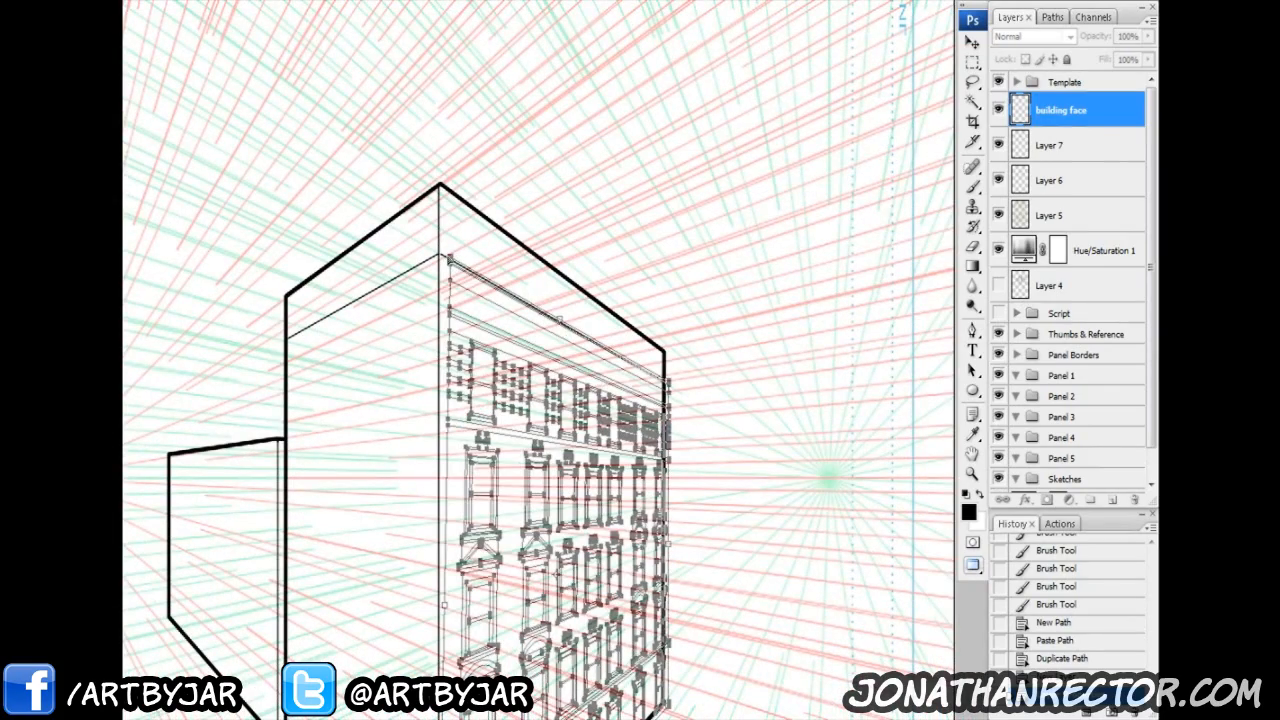
# Step: Fine-tune the facade's corners against the thin roofline and the right wall's edges, and apply the transform
pyautogui.hotkey('ctrl', '+')
pyautogui.hotkey('ctrl', '+')
pyautogui.hotkey('ctrl', '+')
pyautogui.moveTo(443, 260); pyautogui.dragTo(690, 477)
pyautogui.moveTo(412, 290); pyautogui.dragTo(390, 277)
pyautogui.moveTo(920, 630); pyautogui.dragTo(478, 319)
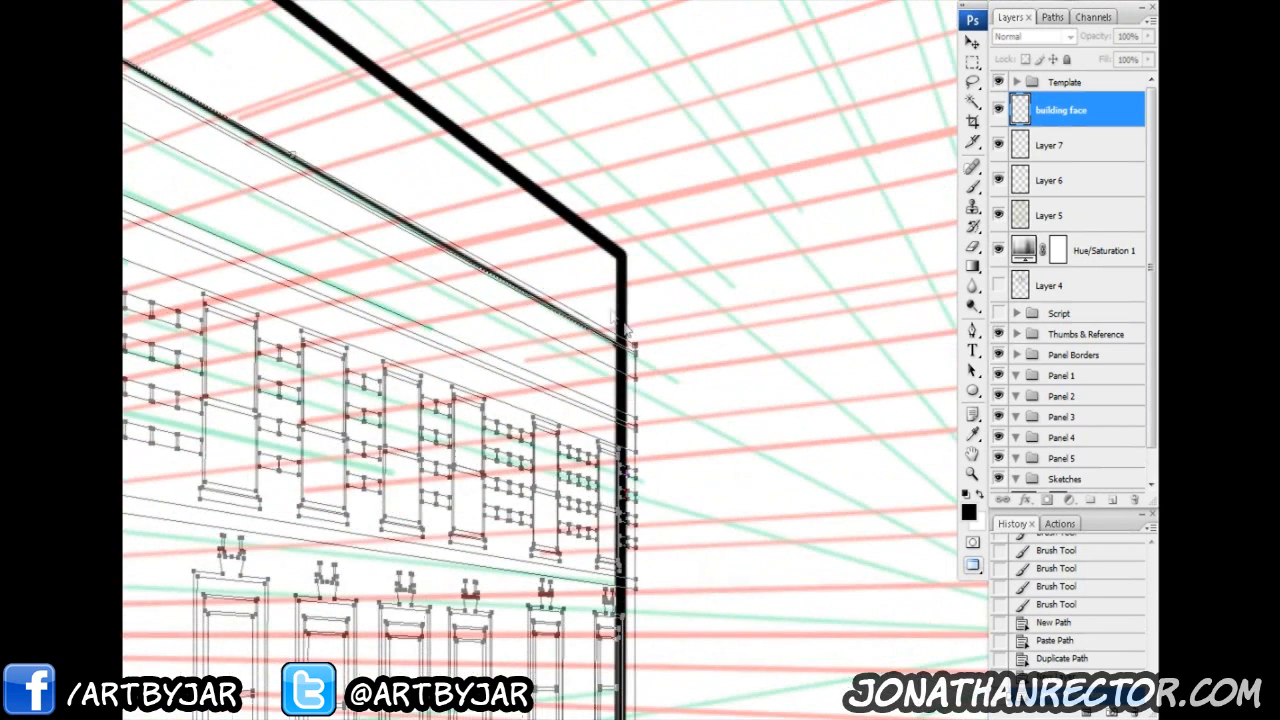
pyautogui.moveTo(636, 347); pyautogui.dragTo(616, 347)
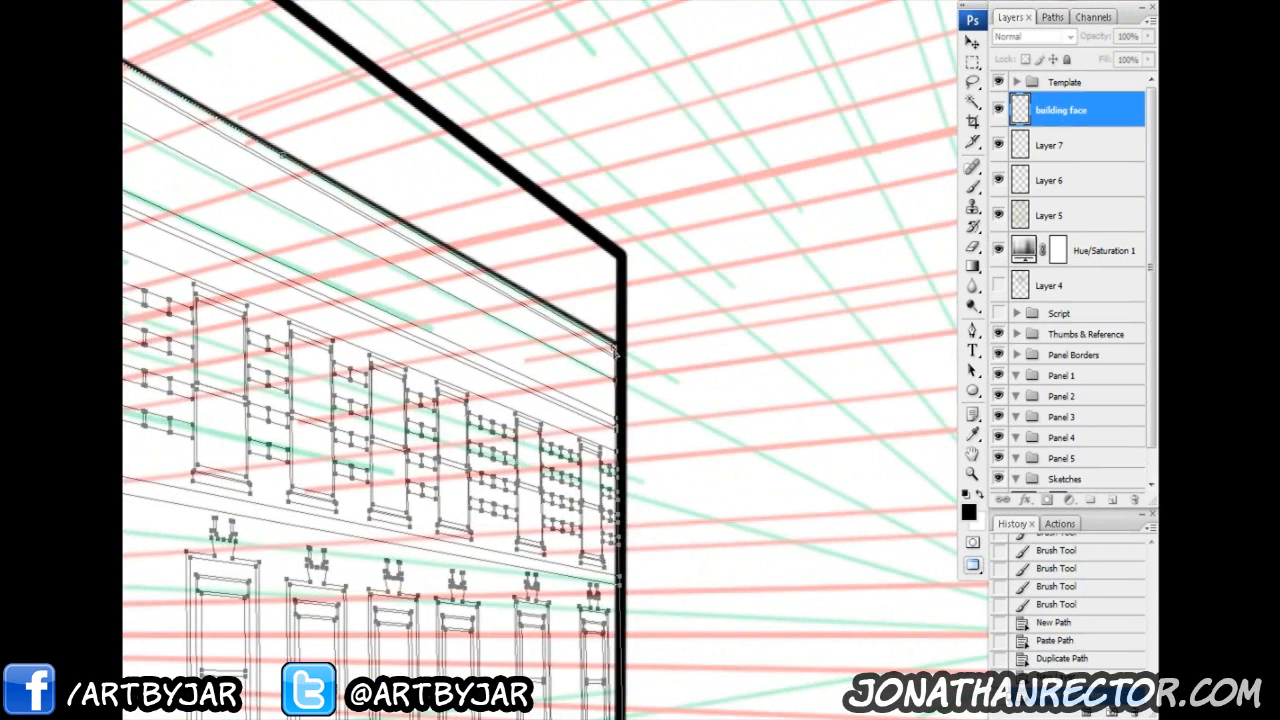
pyautogui.moveTo(612, 716); pyautogui.dragTo(618, 410)
pyautogui.moveTo(703, 700); pyautogui.dragTo(604, 411)
pyautogui.moveTo(290, 700); pyautogui.dragTo(609, 401)
pyautogui.moveTo(385, 612); pyautogui.dragTo(388, 613)
pyautogui.scroll(-4, 376, 582)
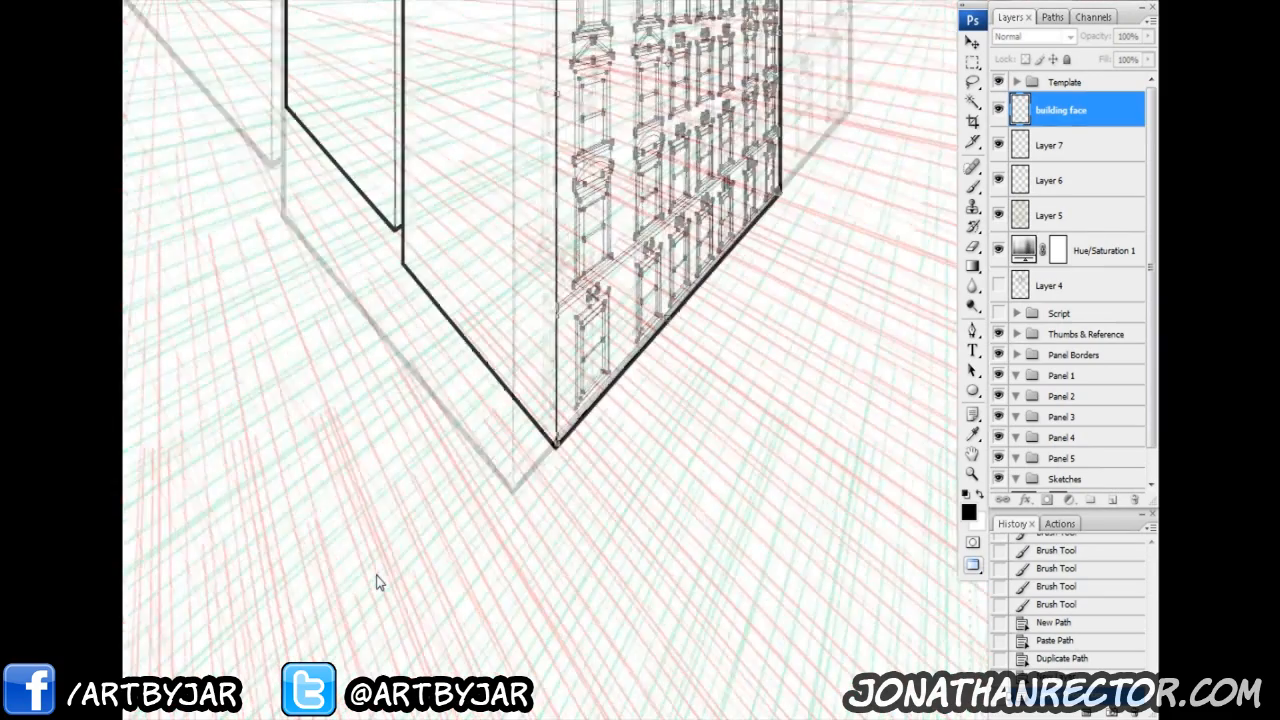
pyautogui.scroll(5, 620, 398)
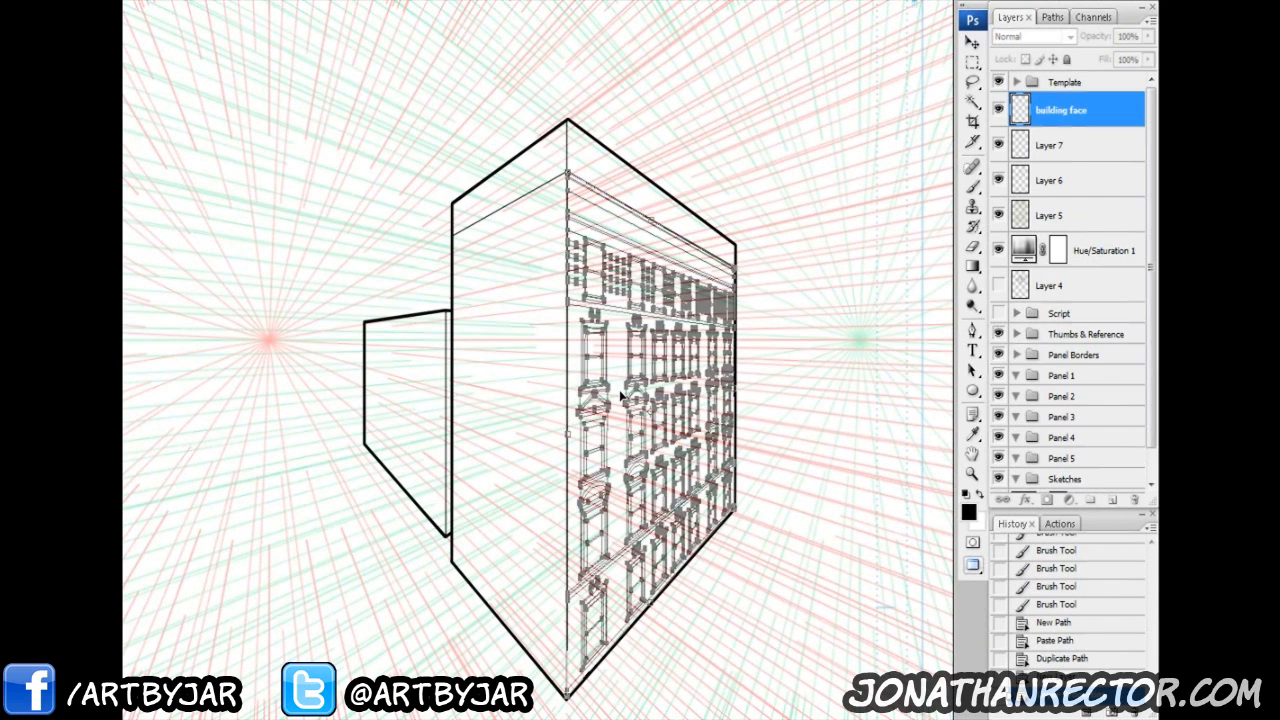
pyautogui.press('Return')
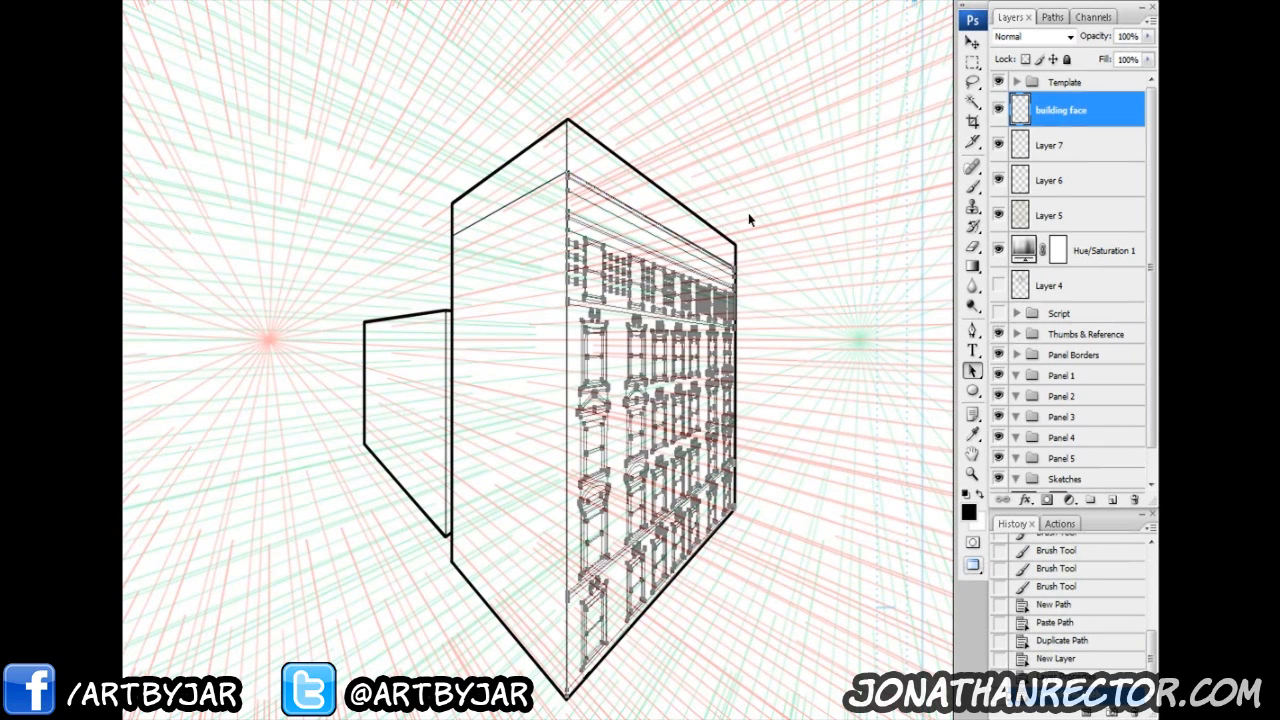
# Step: Select all the distorted facade paths, stroke them with the Brush on the building face layer, and hide the path
pyautogui.click(771, 196)
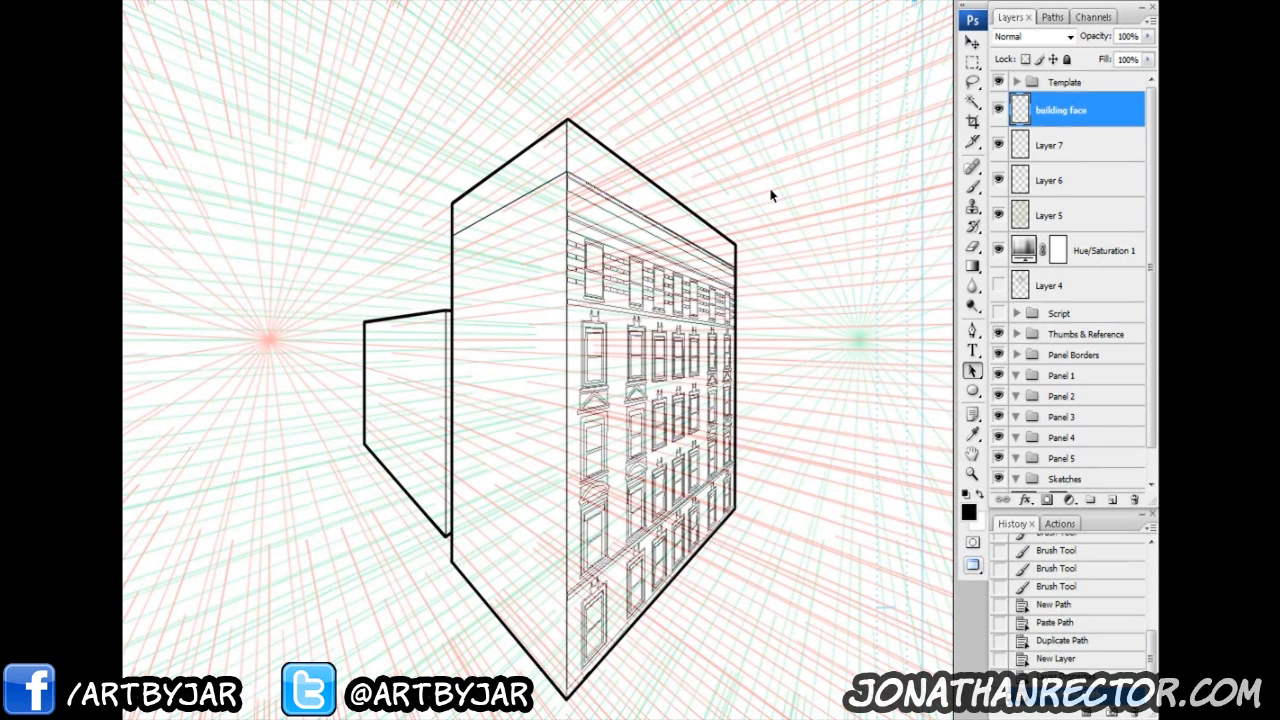
pyautogui.moveTo(738, 178); pyautogui.dragTo(536, 690)
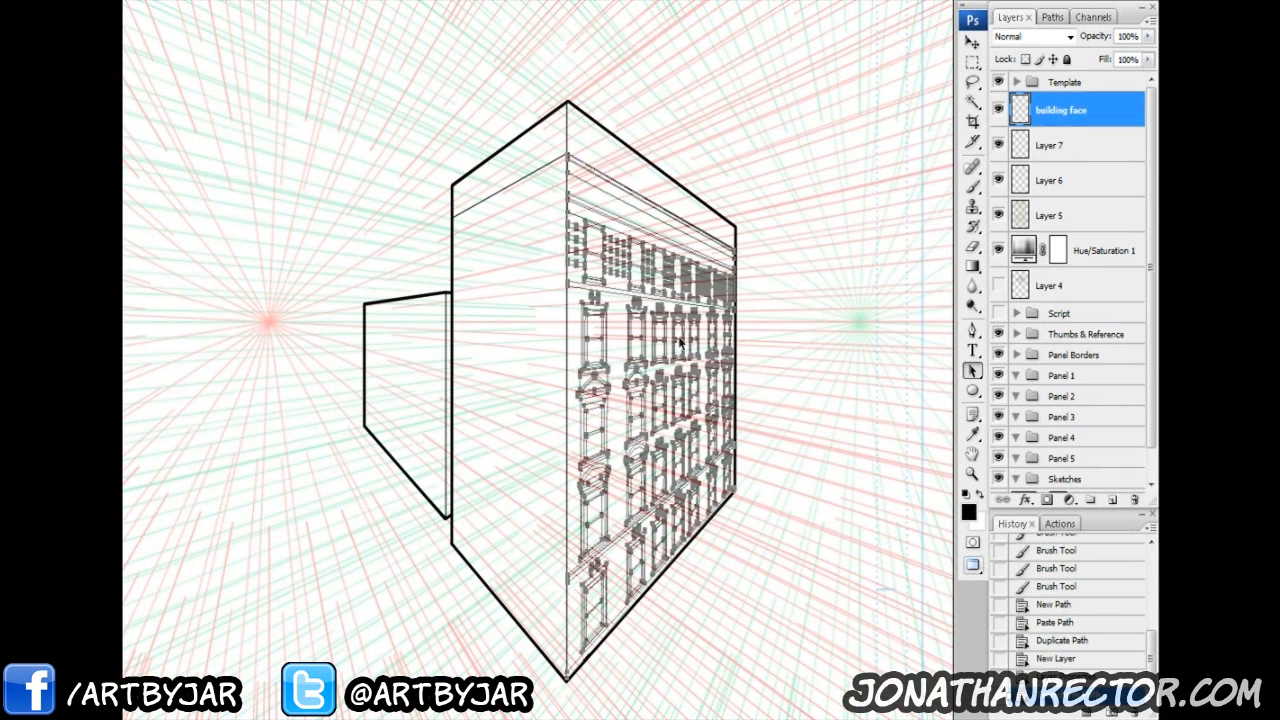
pyautogui.click(771, 180)
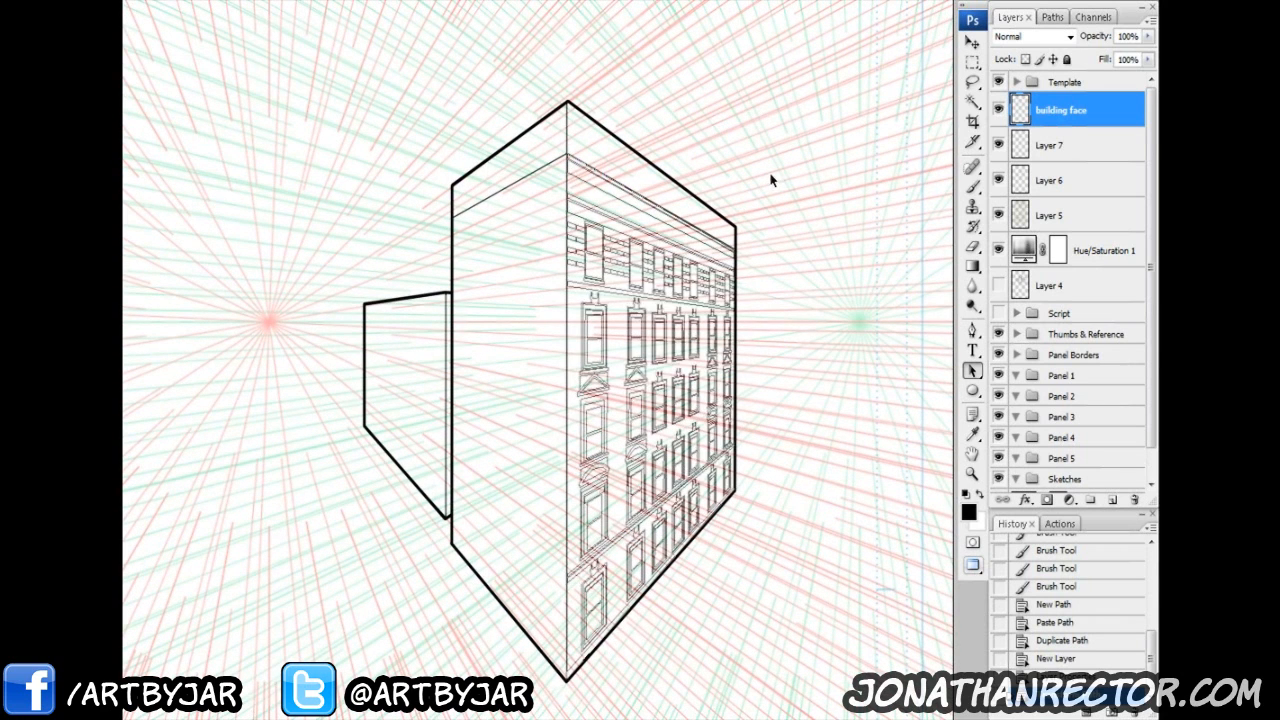
pyautogui.moveTo(810, 118); pyautogui.dragTo(480, 684)
pyautogui.rightClick(665, 405)
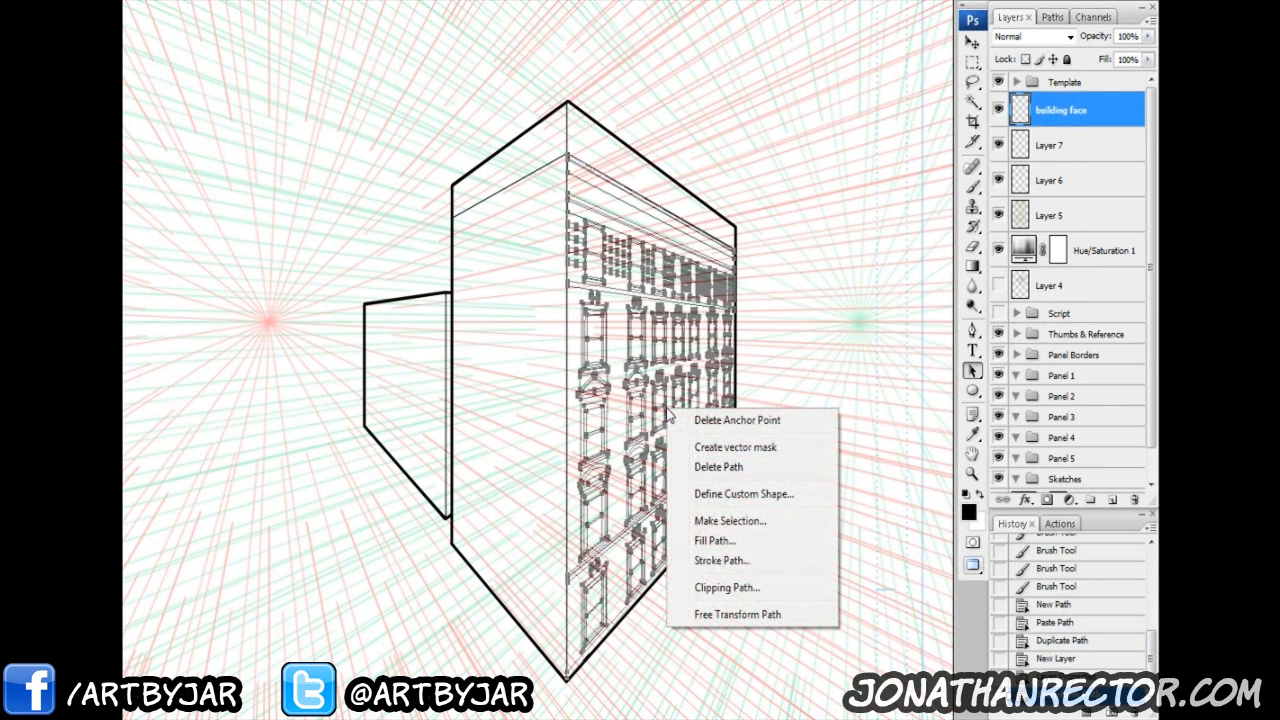
pyautogui.click(724, 561)
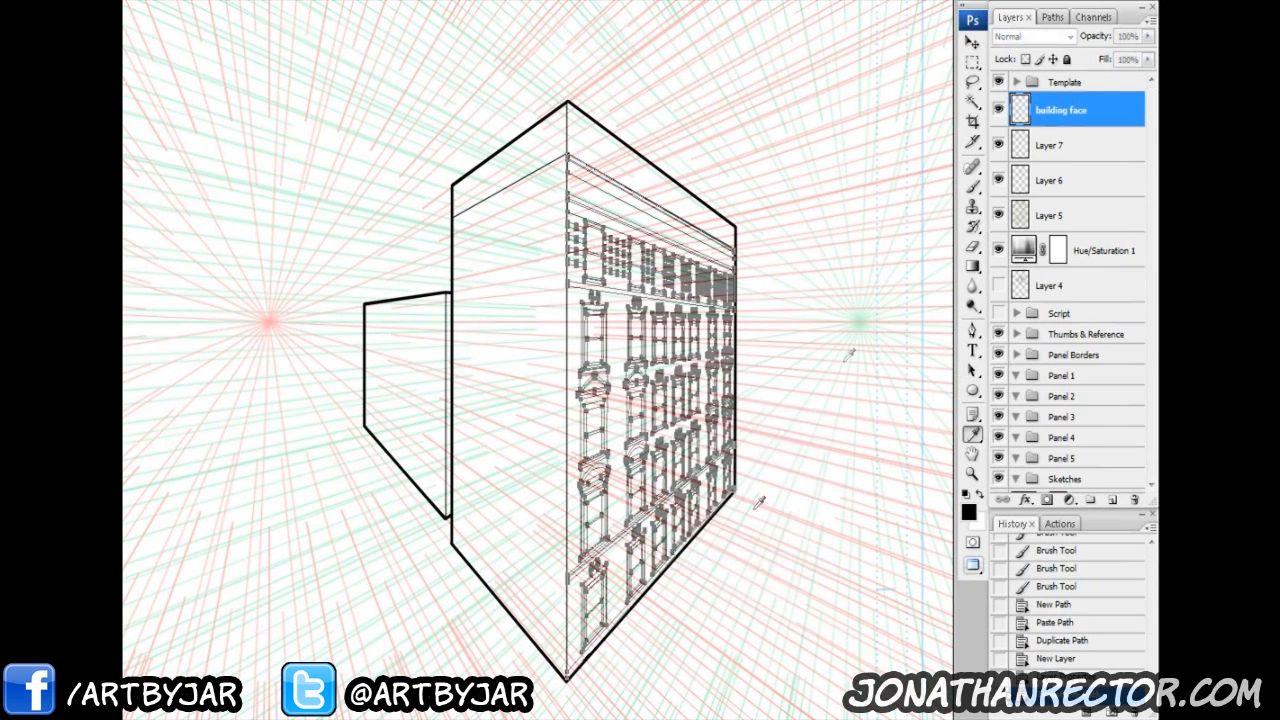
pyautogui.moveTo(825, 566); pyautogui.dragTo(515, 448)
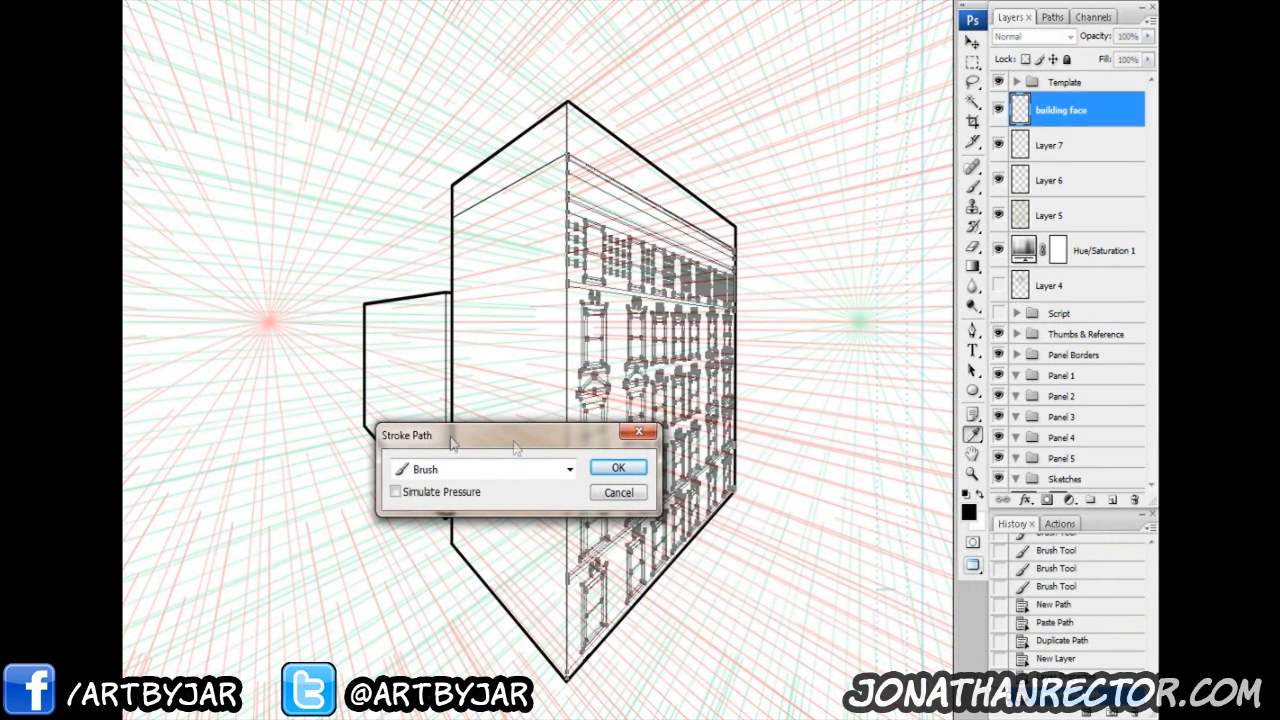
pyautogui.click(620, 469)
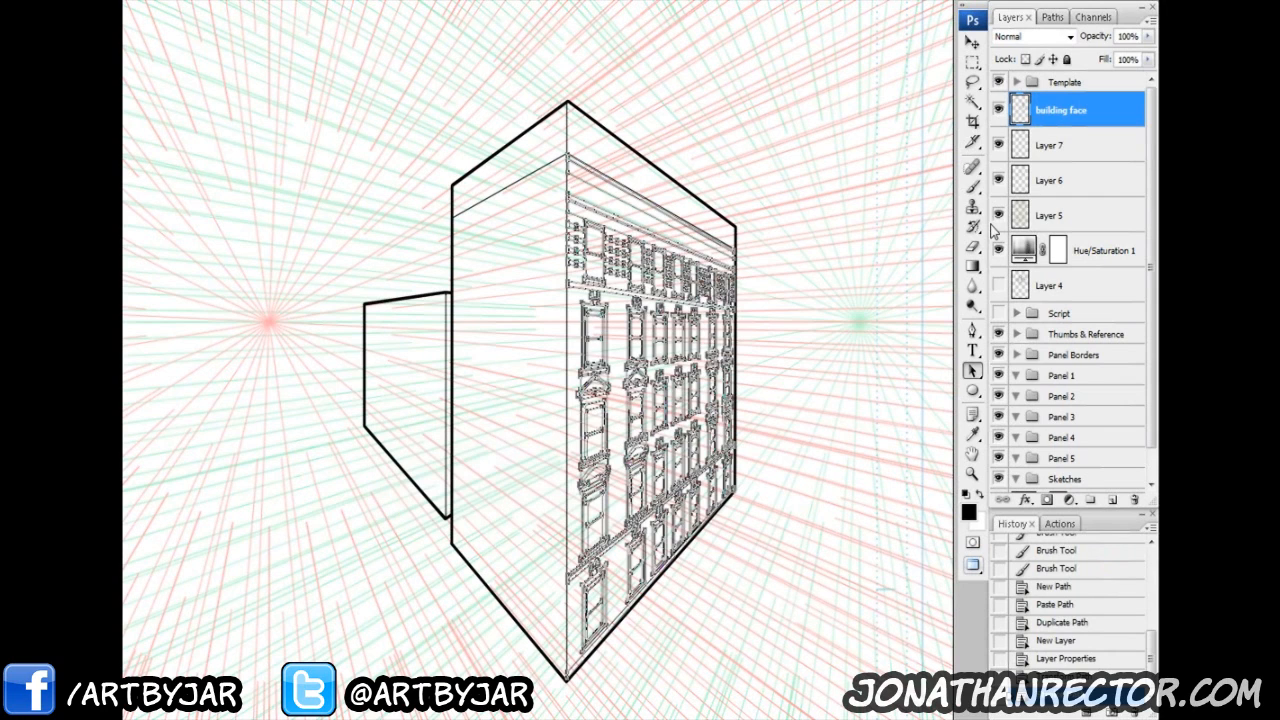
pyautogui.press('Return')
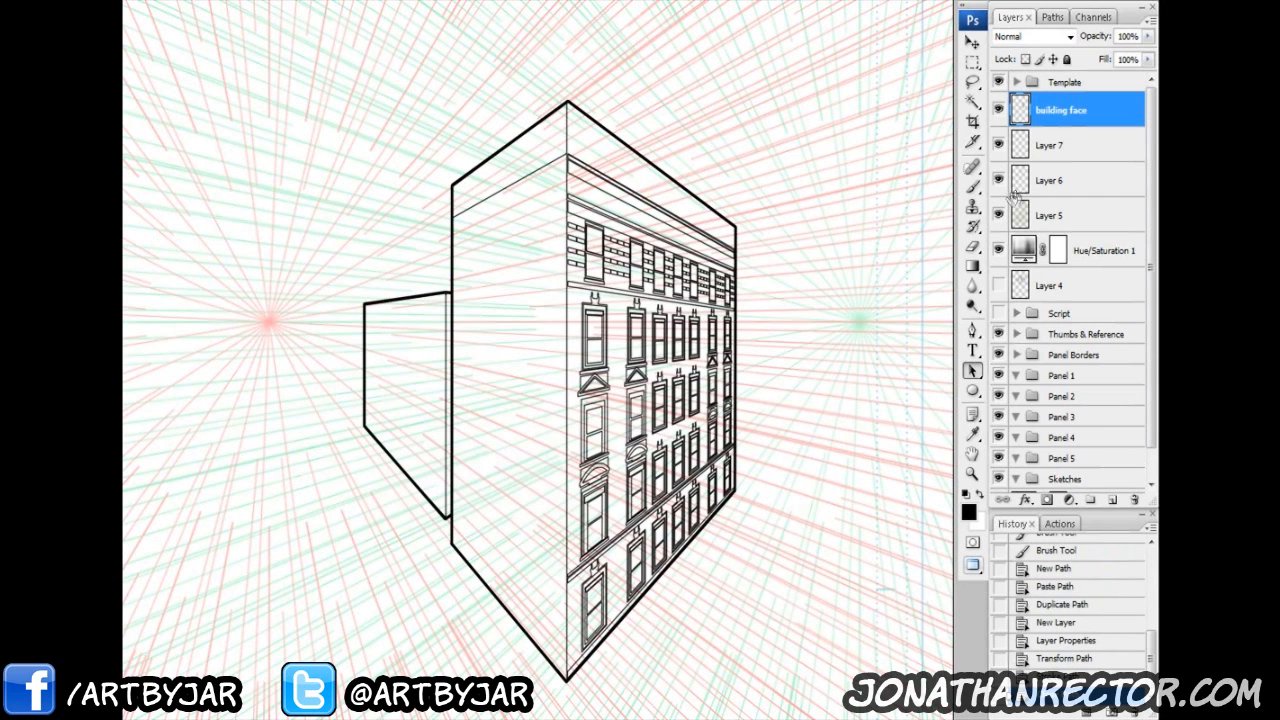
# Step: Hide the perspective grid on Layer 5 and inspect the inked facade on the building's right wall
pyautogui.click(1000, 215)
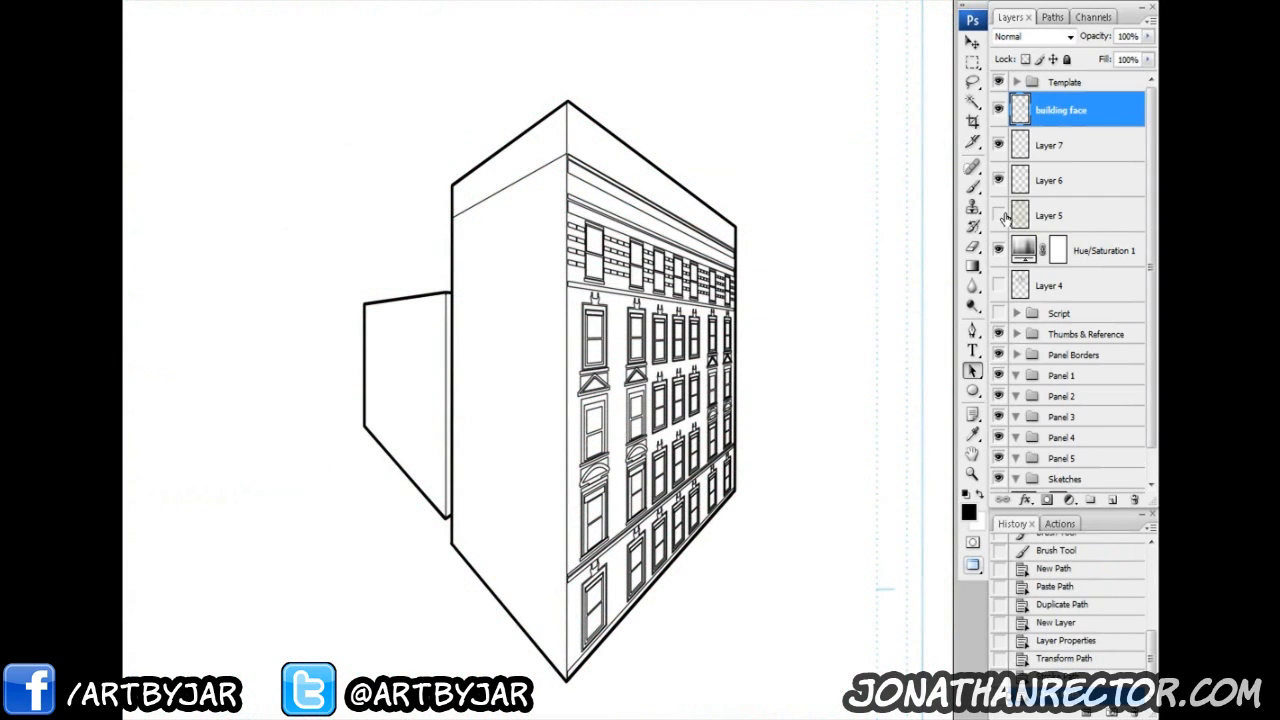
pyautogui.hotkey('ctrl', '-')
pyautogui.hotkey('ctrl', '-')
pyautogui.hotkey('ctrl', '+')
pyautogui.hotkey('ctrl', '+')
pyautogui.hotkey('ctrl', '+')
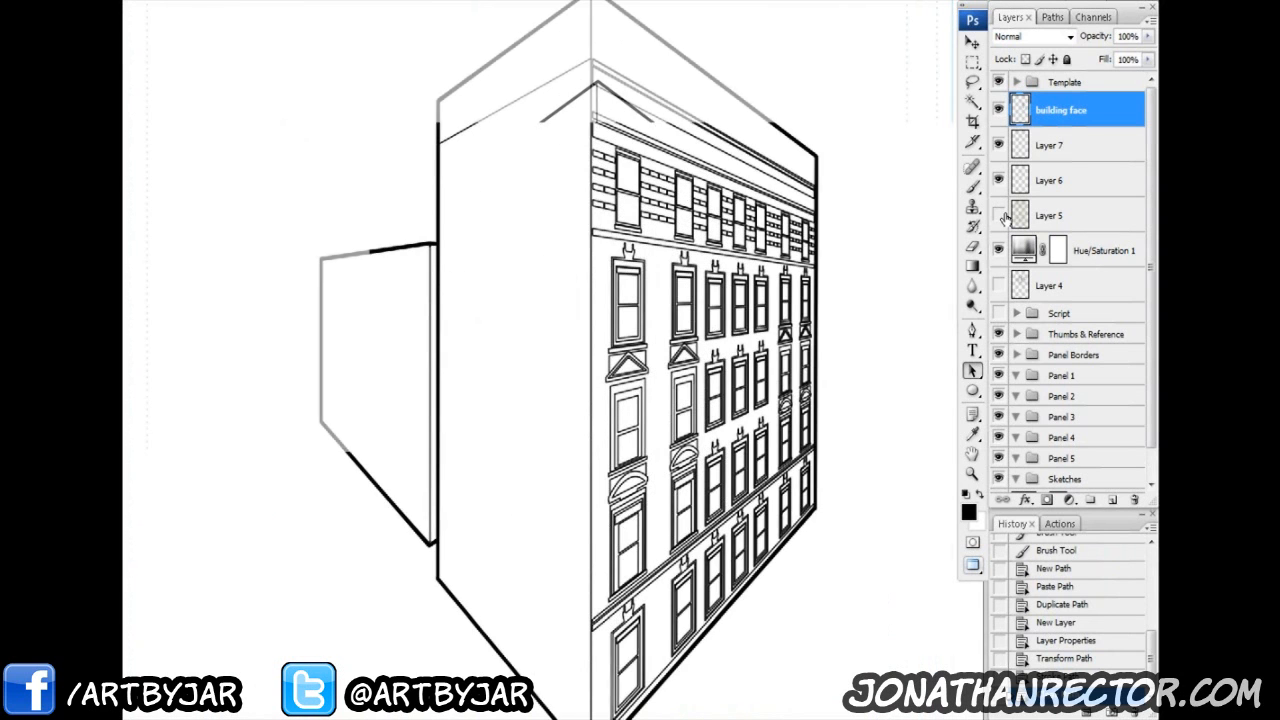
# Step: Show the perspective grid on Layer 5 again and select all the facade paths in Path 1 copy
pyautogui.hotkey('ctrl', '-')
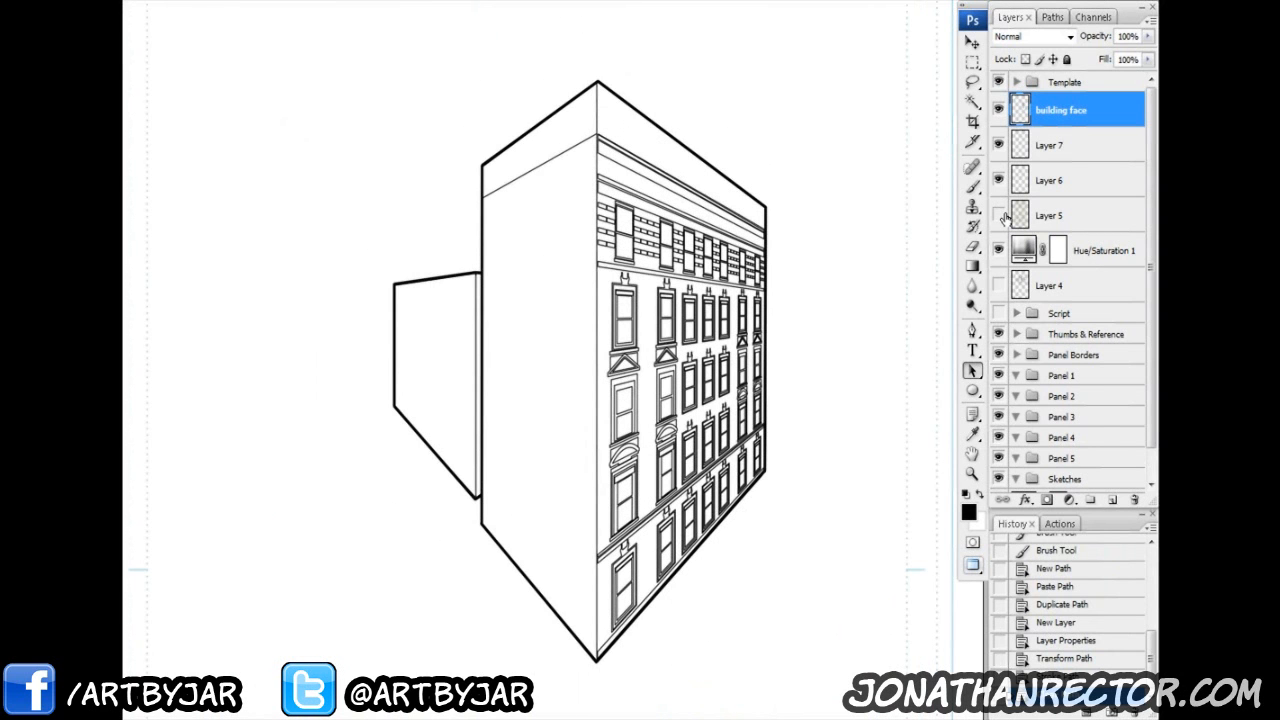
pyautogui.click(998, 214)
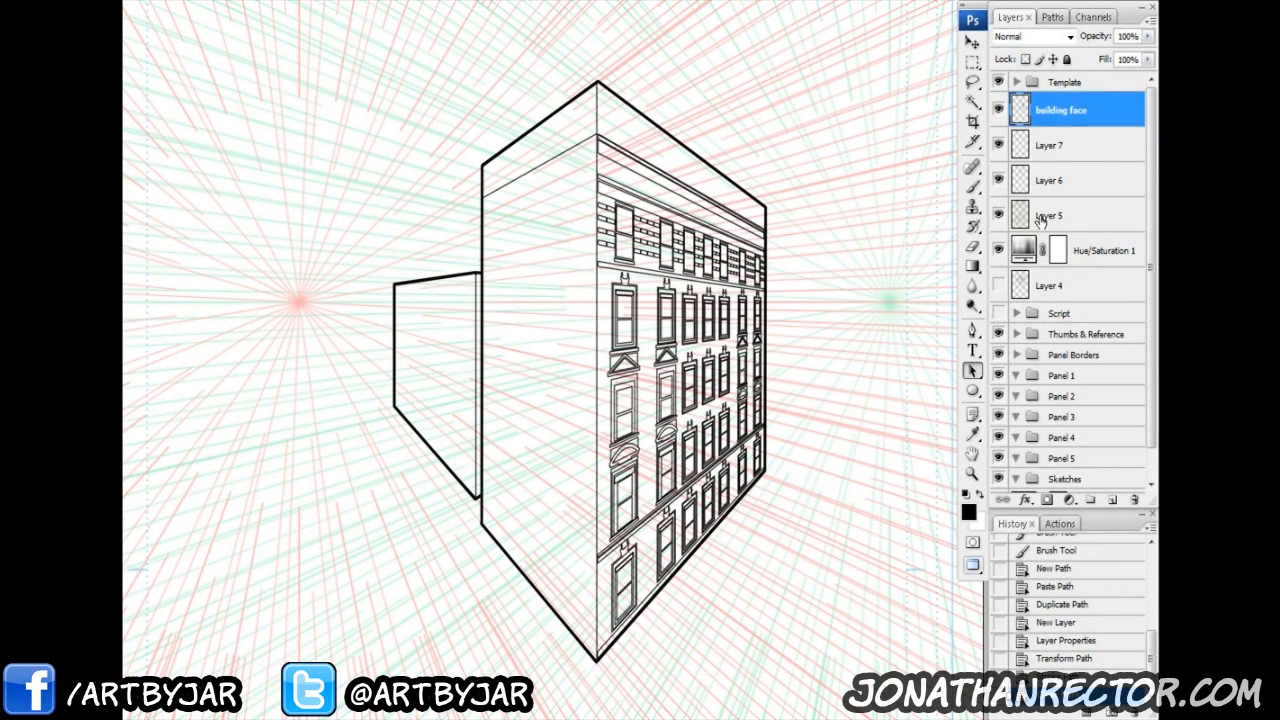
pyautogui.click(1050, 18)
pyautogui.click(1046, 108)
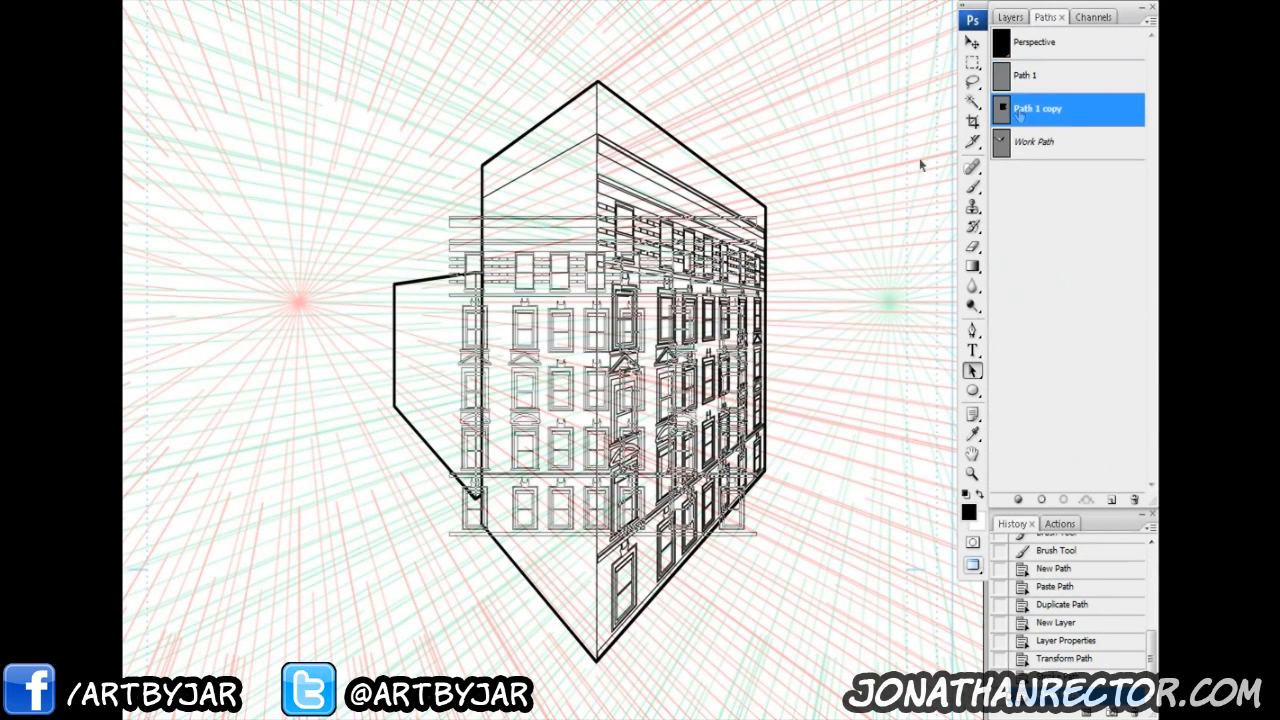
pyautogui.moveTo(791, 190); pyautogui.dragTo(356, 630)
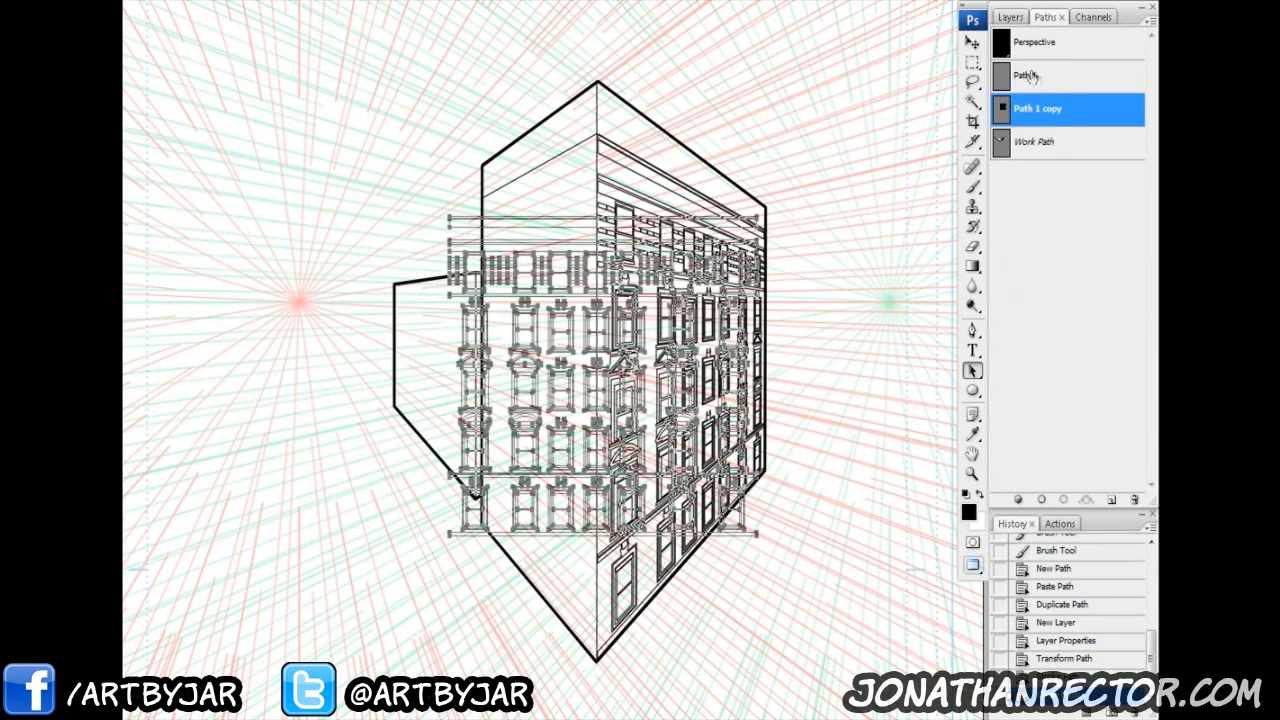
pyautogui.click(1010, 17)
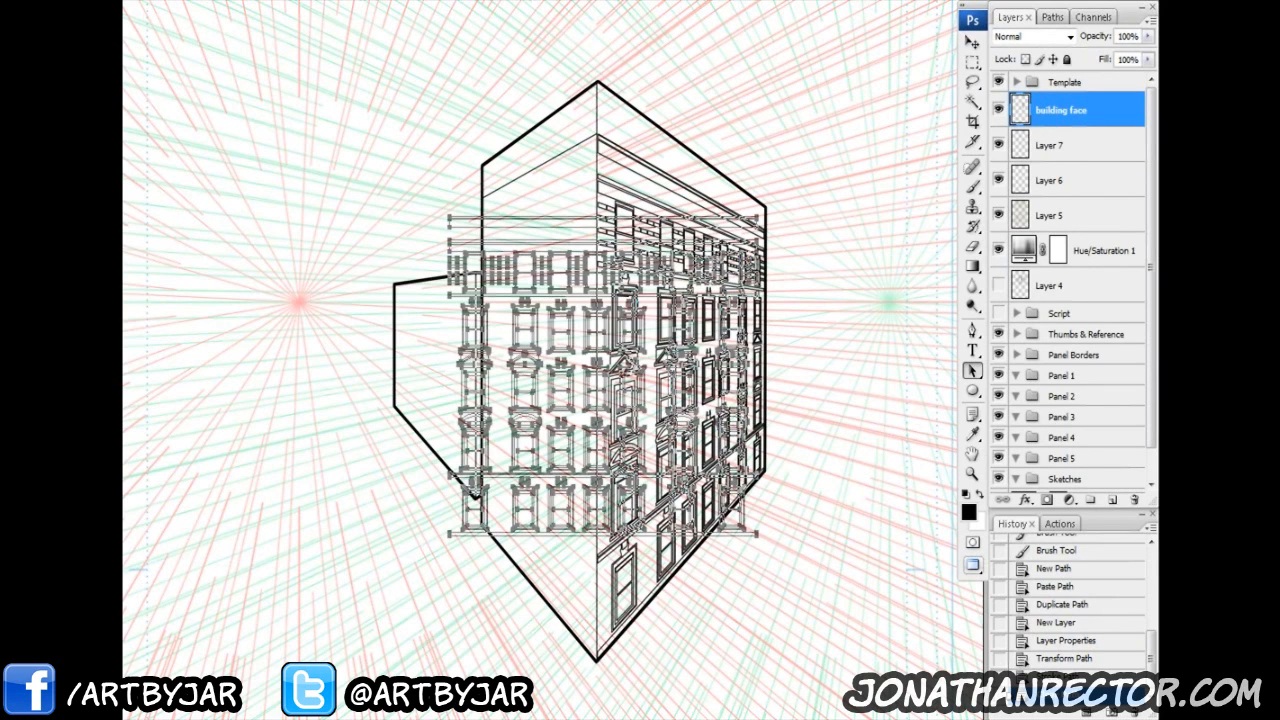
# Step: Distort the facade's left corners onto the left wall's outer edge, from the thin roofline down to the base
pyautogui.hotkey('ctrl', 't')
pyautogui.hotkey('ctrl', '+')
pyautogui.hotkey('ctrl', '+')
pyautogui.hotkey('ctrl', '+')
pyautogui.hotkey('ctrl', '+')
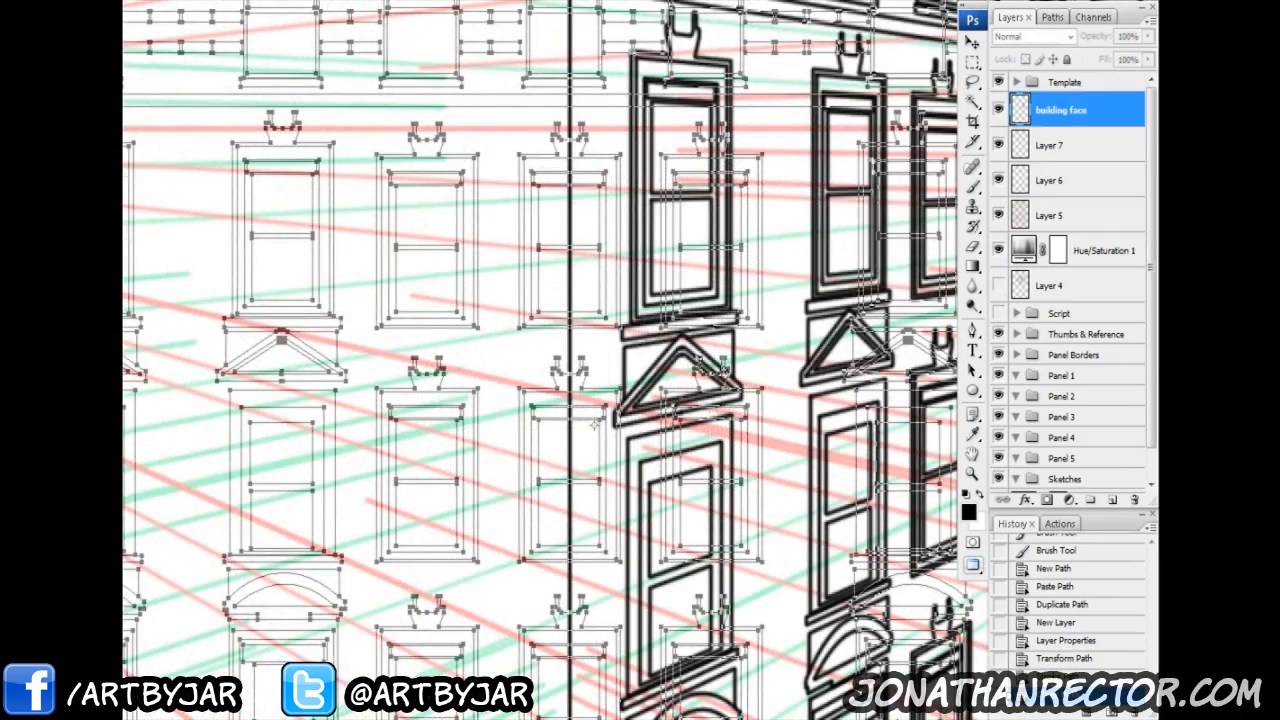
pyautogui.moveTo(405, 120); pyautogui.dragTo(654, 496)
pyautogui.moveTo(397, 437); pyautogui.dragTo(538, 364)
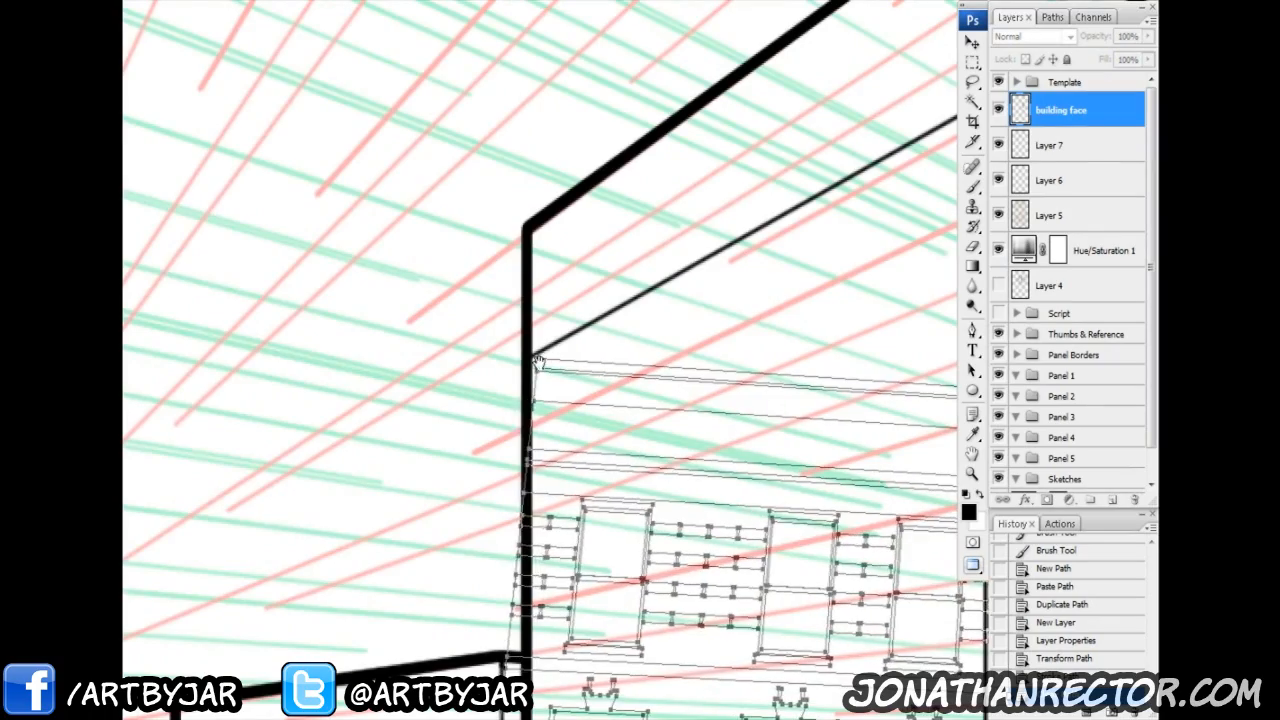
pyautogui.moveTo(538, 660); pyautogui.dragTo(536, 83)
pyautogui.moveTo(506, 690); pyautogui.dragTo(558, 30)
pyautogui.moveTo(557, 349); pyautogui.dragTo(500, 517)
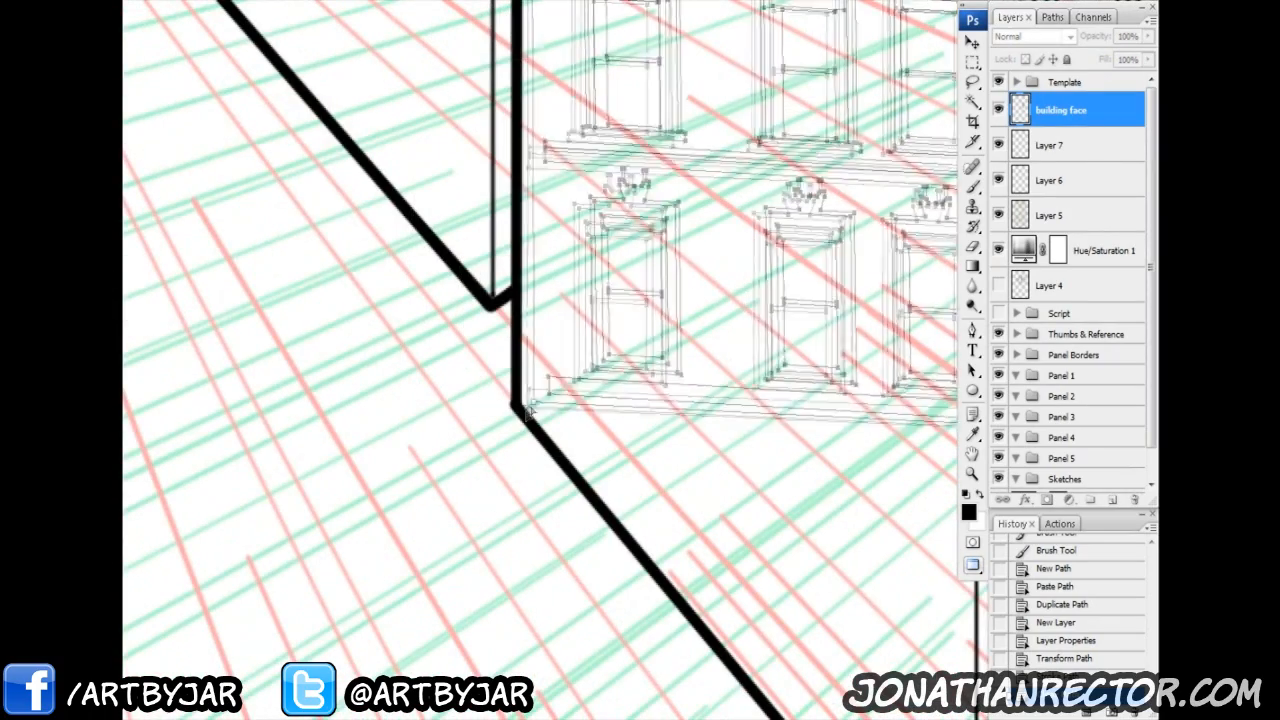
# Step: Distort the facade's right corners onto the building's front corner, at the base and at the thin roofline
pyautogui.moveTo(900, 300); pyautogui.dragTo(875, 280)
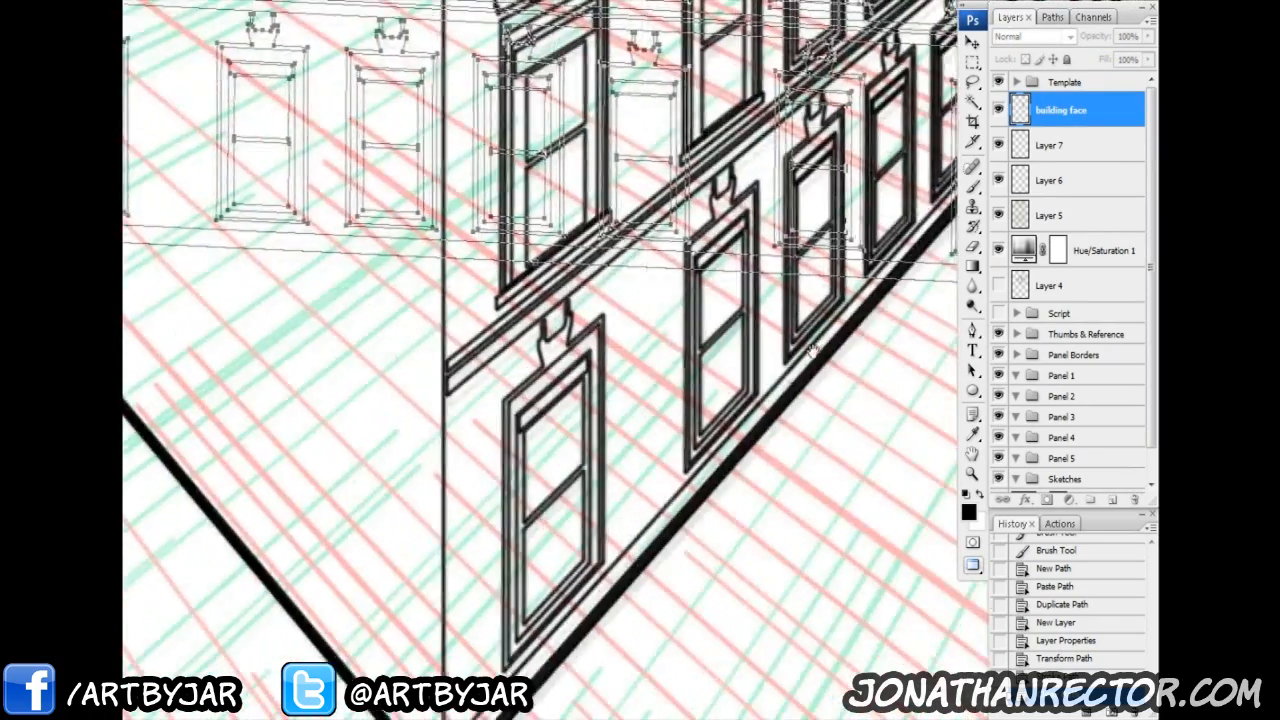
pyautogui.moveTo(812, 350); pyautogui.dragTo(493, 352)
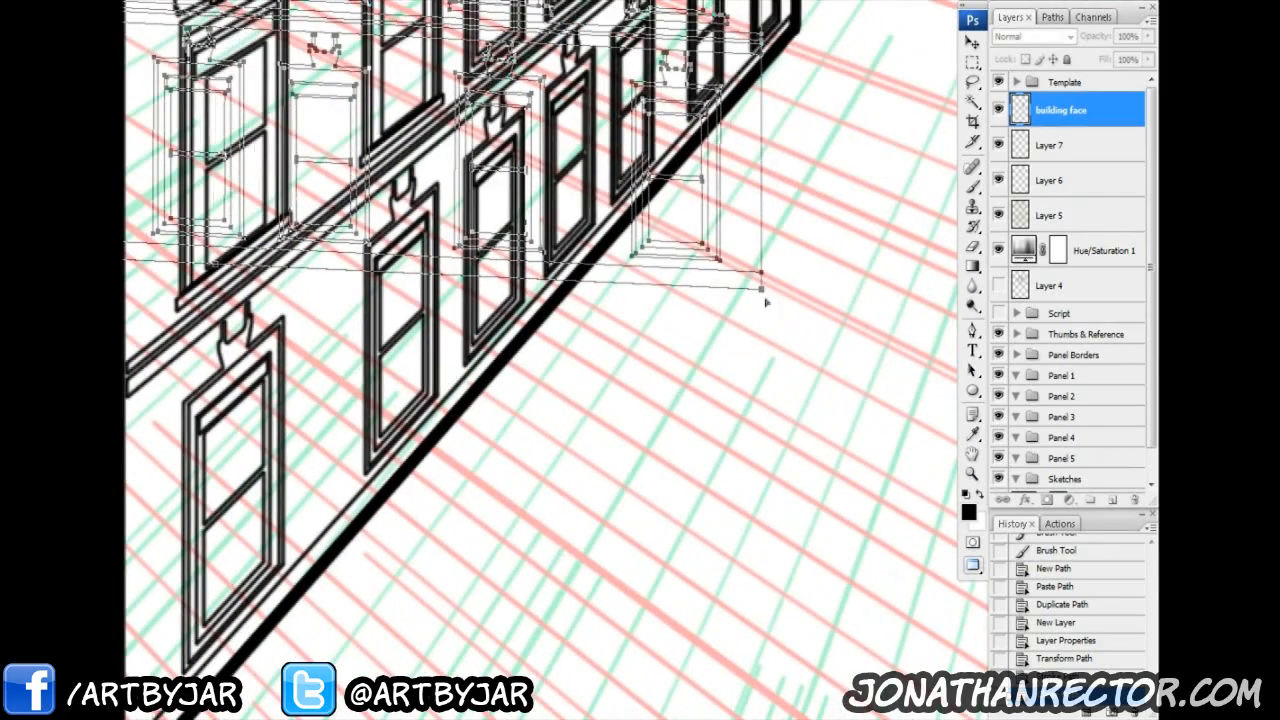
pyautogui.moveTo(762, 291); pyautogui.dragTo(319, 521)
pyautogui.moveTo(341, 625); pyautogui.dragTo(778, 363)
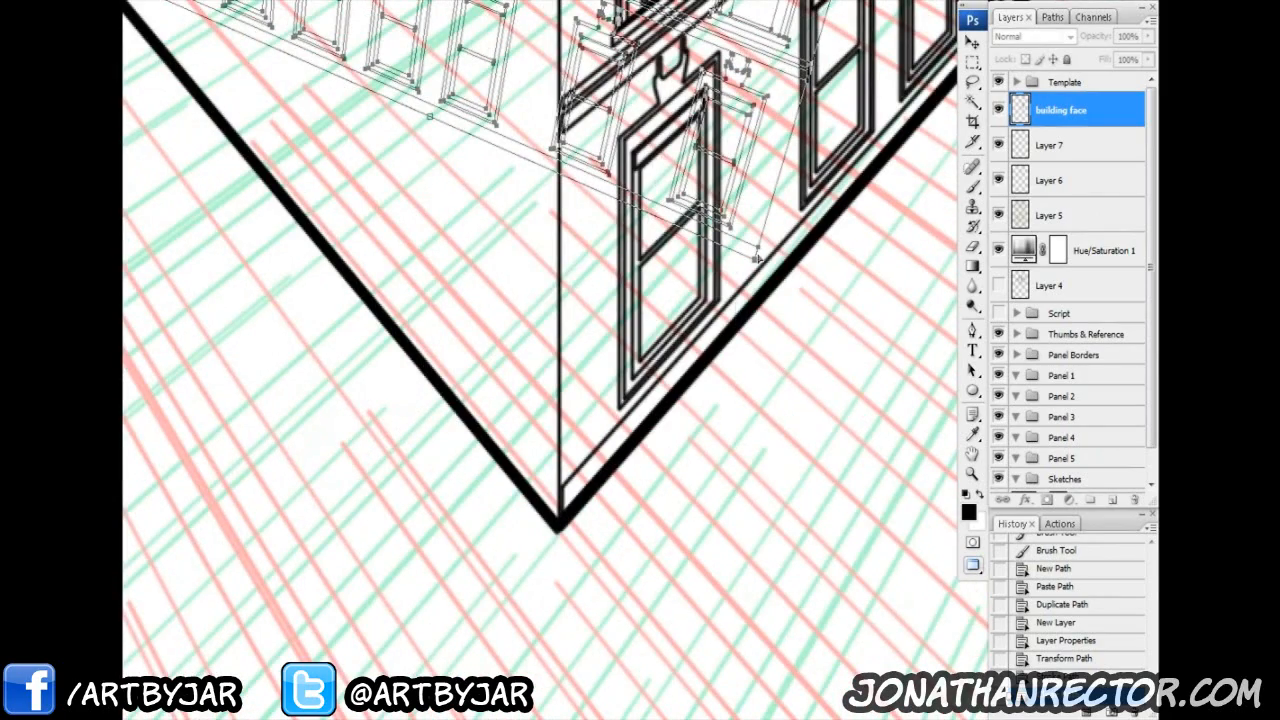
pyautogui.moveTo(757, 262); pyautogui.dragTo(558, 520)
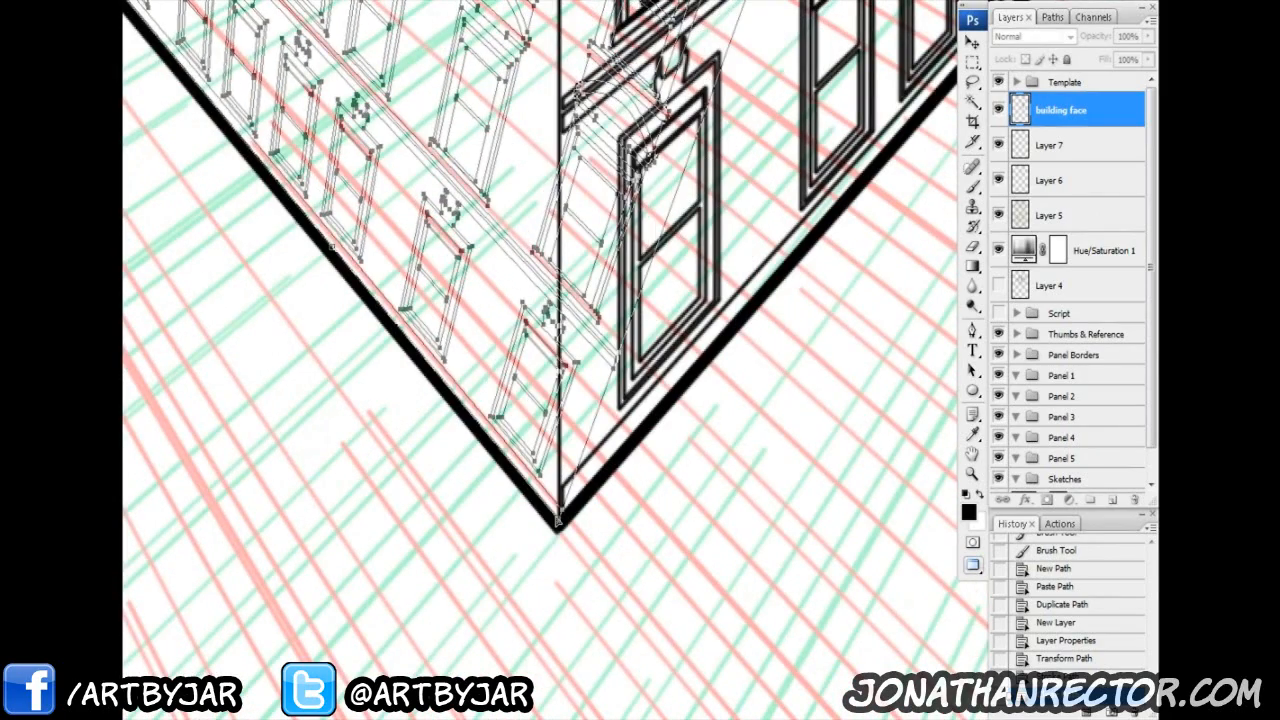
pyautogui.moveTo(736, 145); pyautogui.dragTo(555, 512)
pyautogui.moveTo(690, 176); pyautogui.dragTo(646, 641)
pyautogui.moveTo(717, 580); pyautogui.dragTo(490, 672)
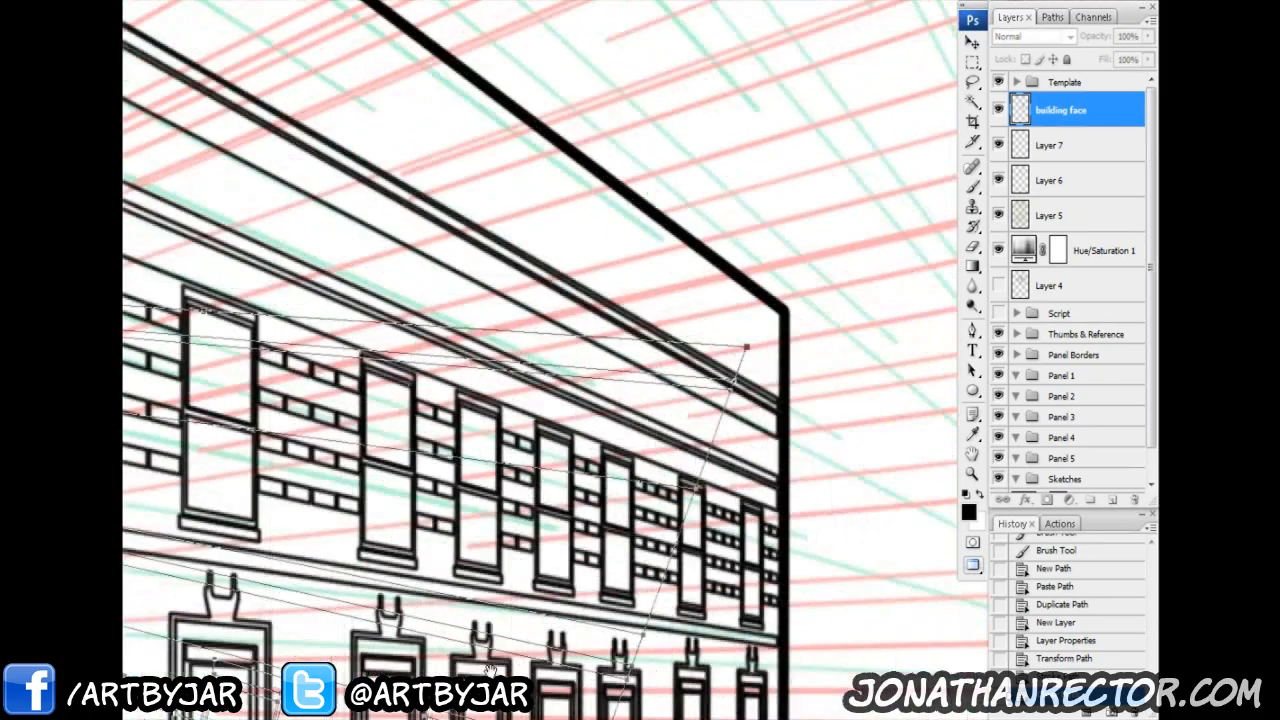
pyautogui.moveTo(747, 350); pyautogui.dragTo(244, 231)
pyautogui.moveTo(318, 268); pyautogui.dragTo(911, 356)
pyautogui.moveTo(837, 318); pyautogui.dragTo(703, 108)
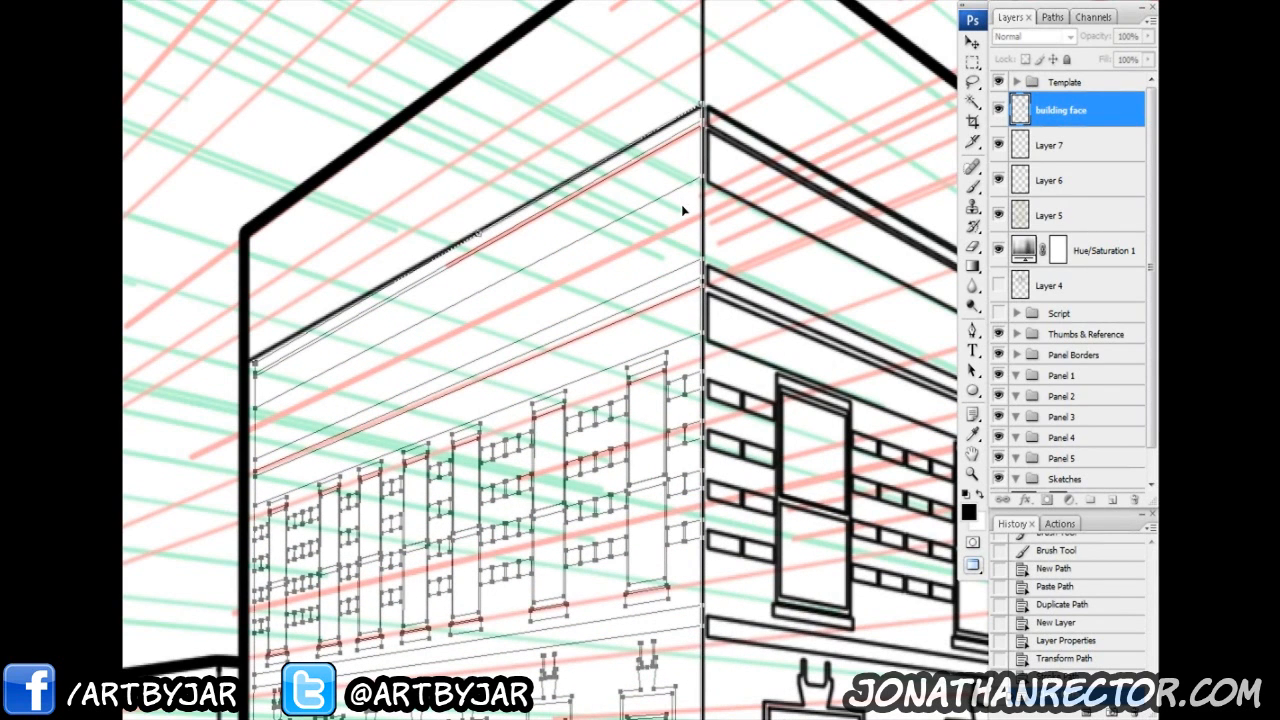
# Step: Fine-tune the facade's corners along the building's front edge and apply the transform
pyautogui.moveTo(702, 105); pyautogui.dragTo(699, 112)
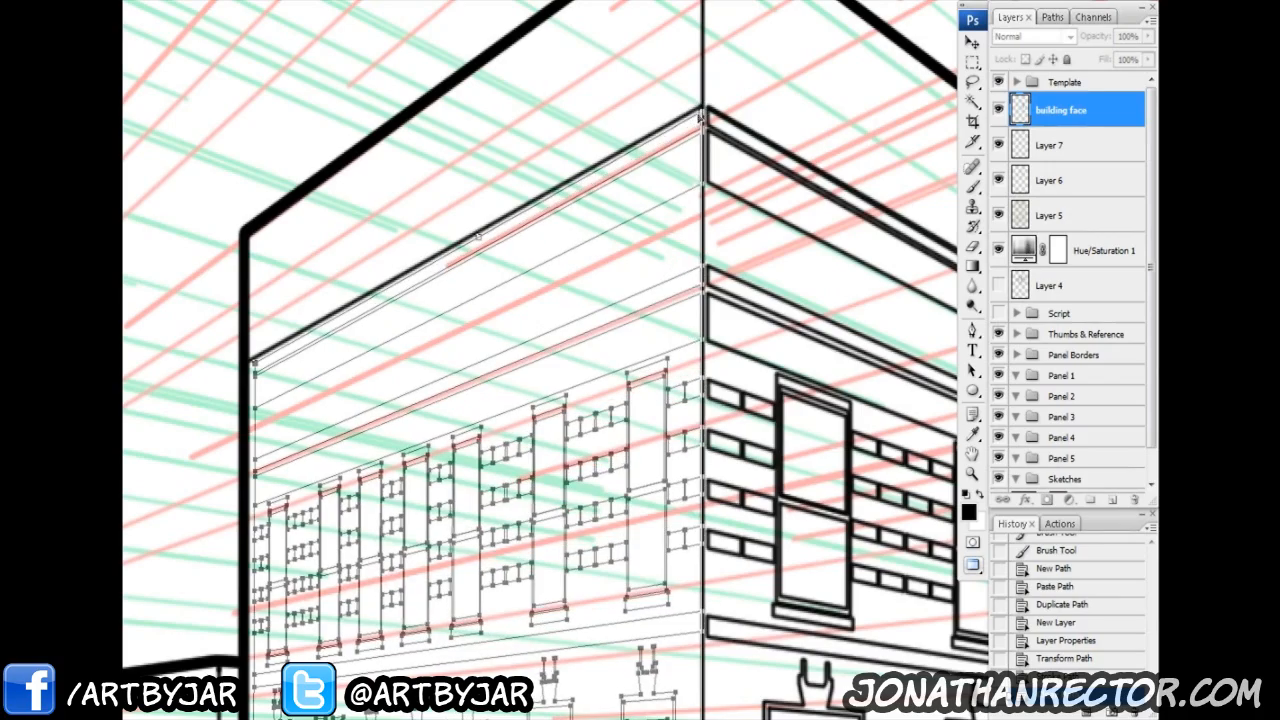
pyautogui.moveTo(692, 537); pyautogui.dragTo(697, 341)
pyautogui.moveTo(689, 450); pyautogui.dragTo(680, 215)
pyautogui.moveTo(677, 376); pyautogui.dragTo(667, 130)
pyautogui.moveTo(674, 560); pyautogui.dragTo(672, 150)
pyautogui.moveTo(685, 500); pyautogui.dragTo(680, 177)
pyautogui.moveTo(676, 400); pyautogui.dragTo(669, 218)
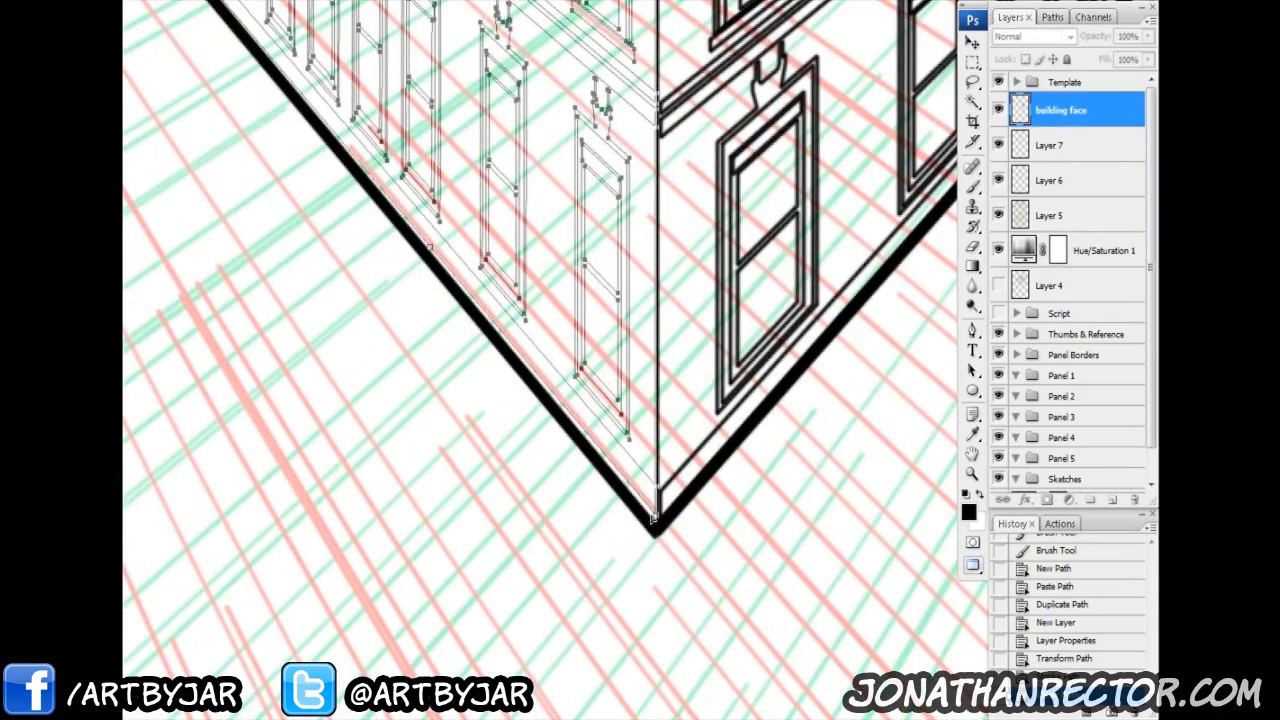
pyautogui.scroll(-1, 651, 490)
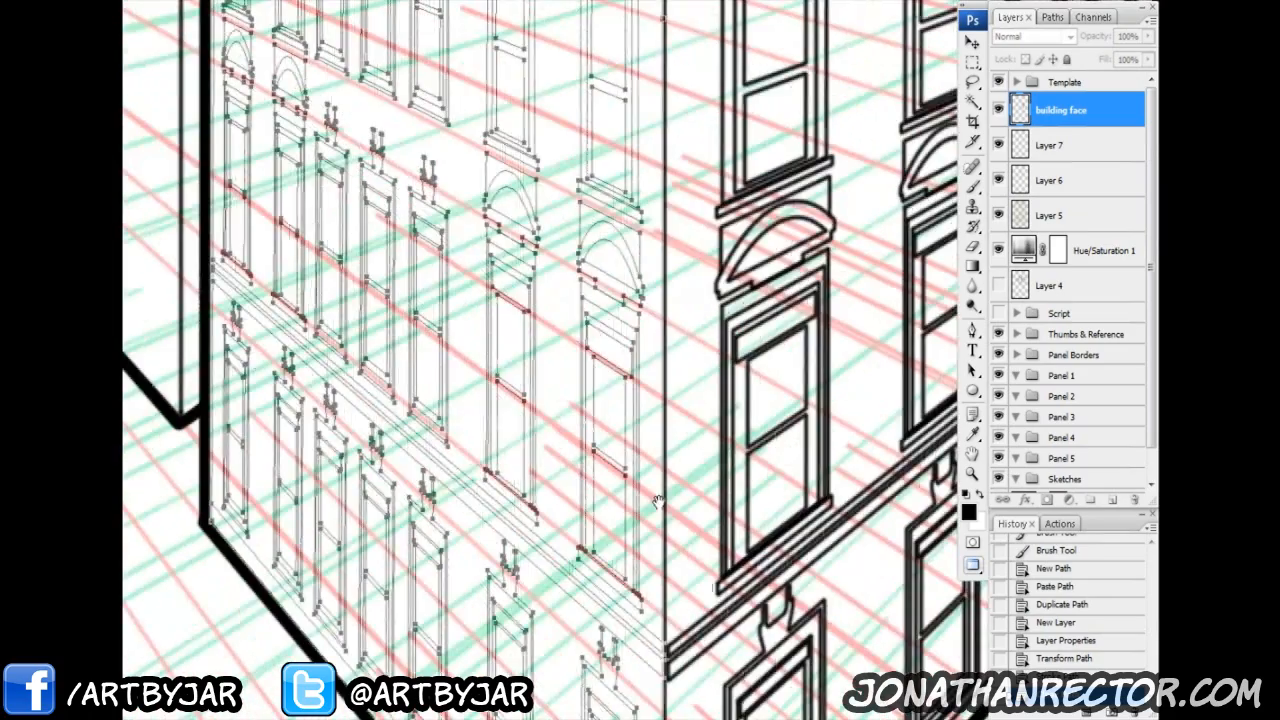
pyautogui.scroll(-1, 628, 468)
pyautogui.press('Return')
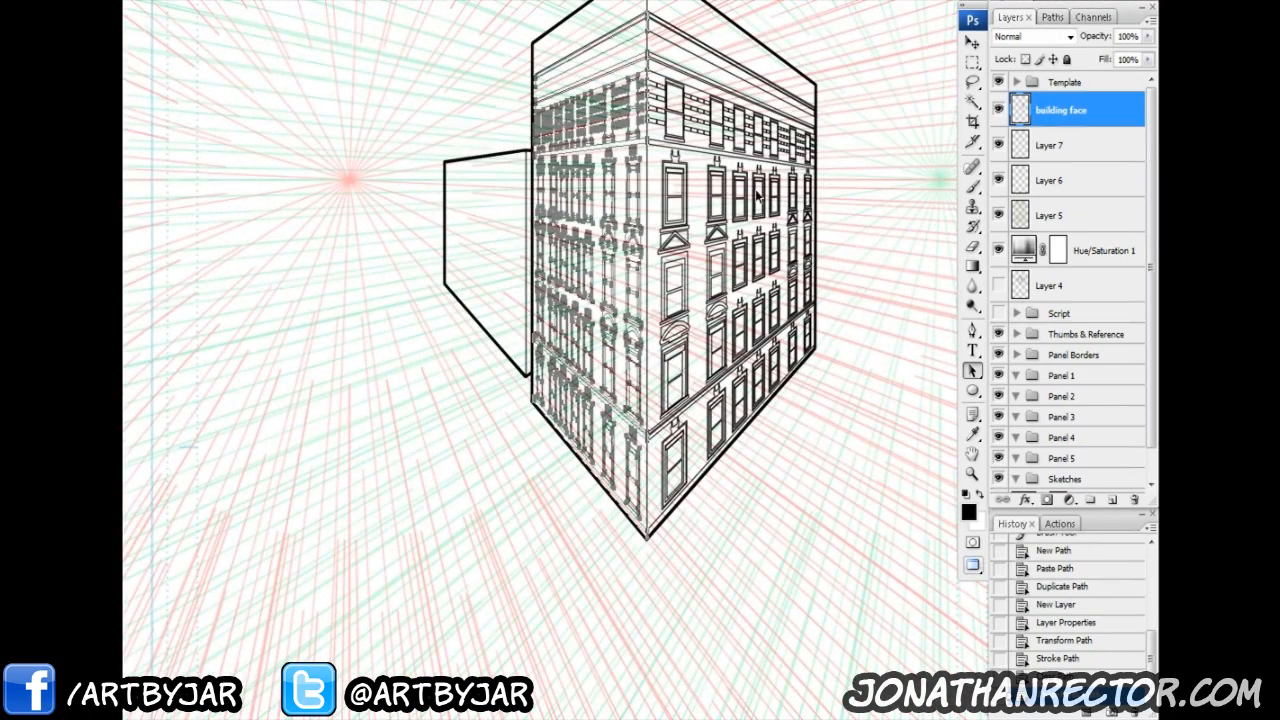
# Step: Stroke the left wall's facade paths onto the building face layer and delete the paths
pyautogui.scroll(3, 760, 160)
pyautogui.rightClick(549, 392)
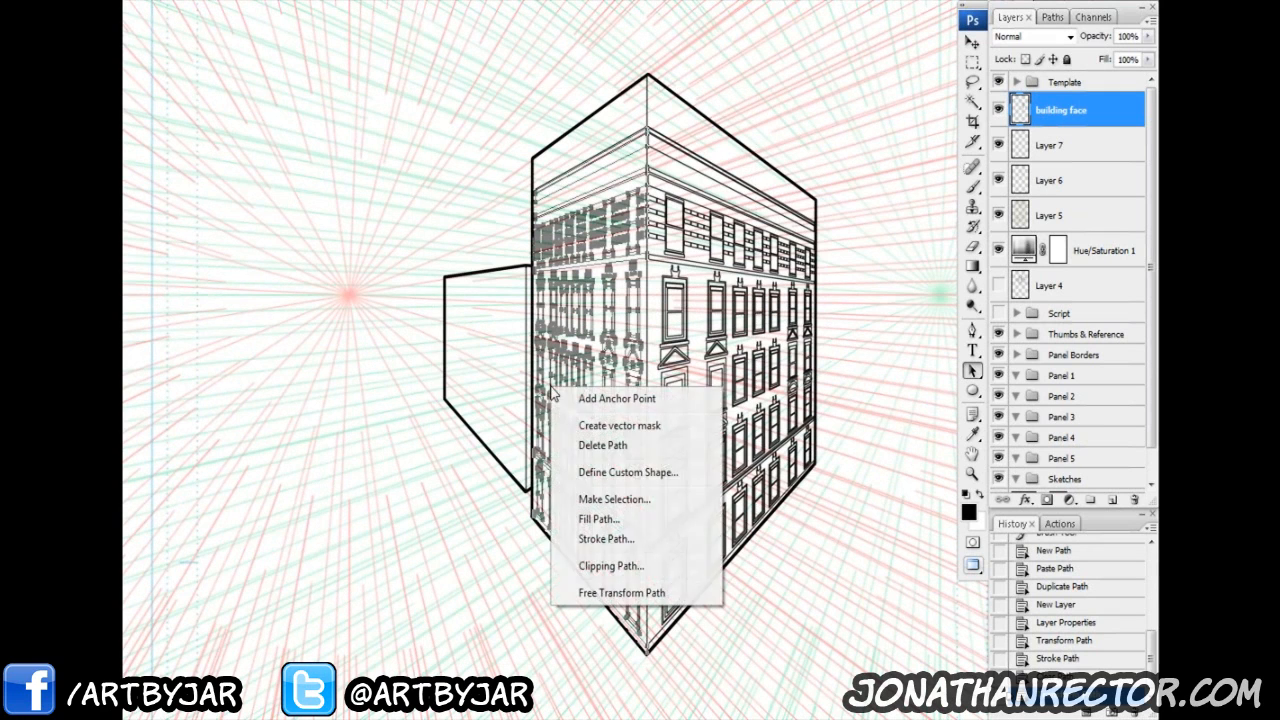
pyautogui.click(630, 541)
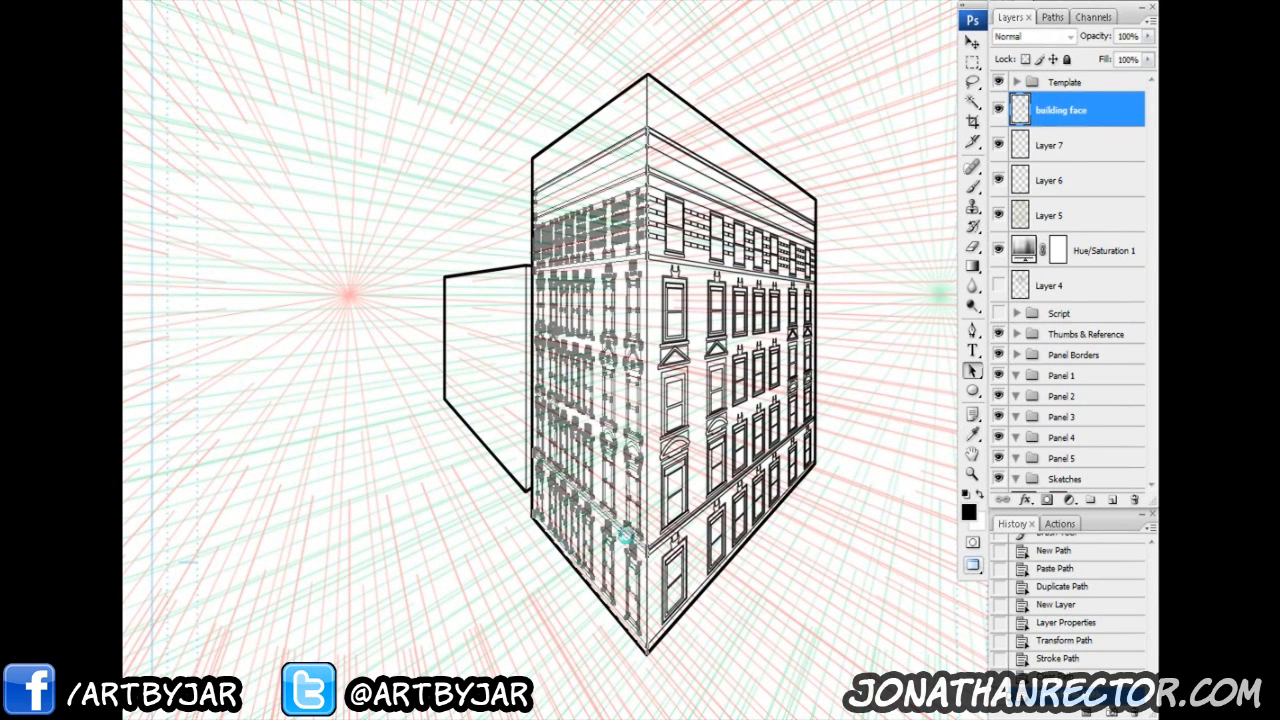
pyautogui.press('a')
pyautogui.press('Delete')
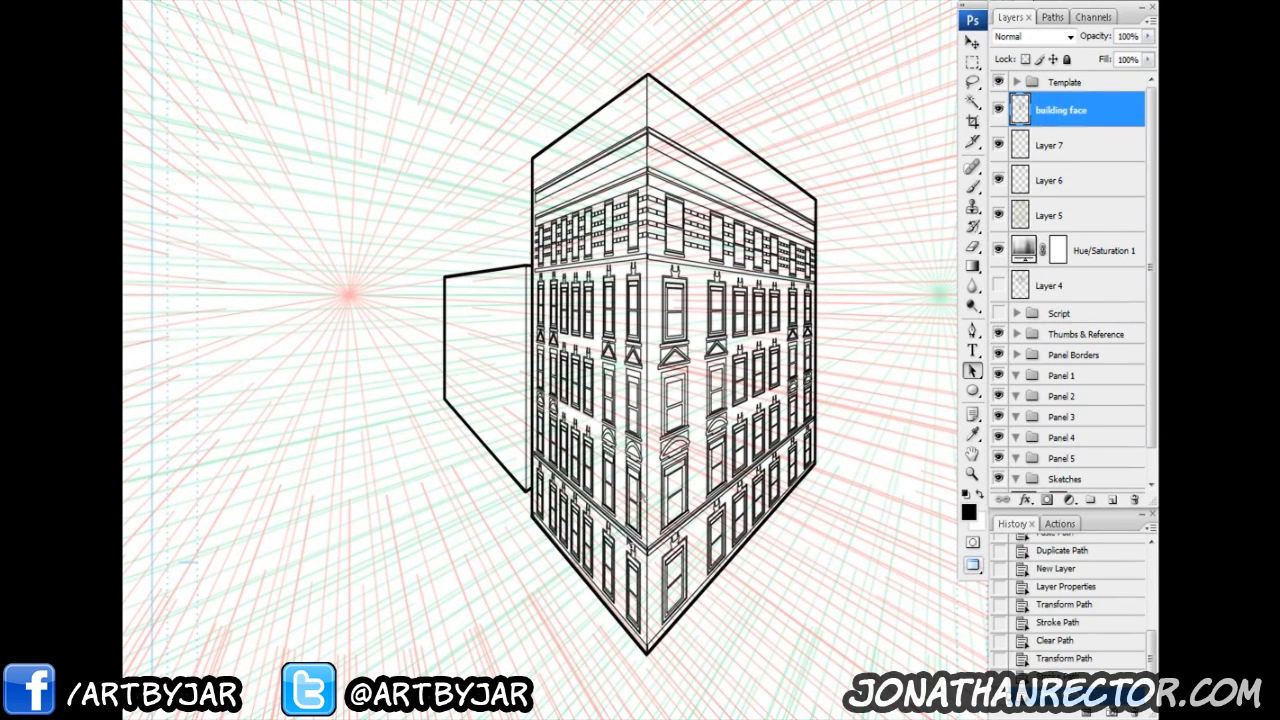
# Step: Hide the perspective grid on Layer 5 and compare the building with and without the building face layer
pyautogui.click(996, 216)
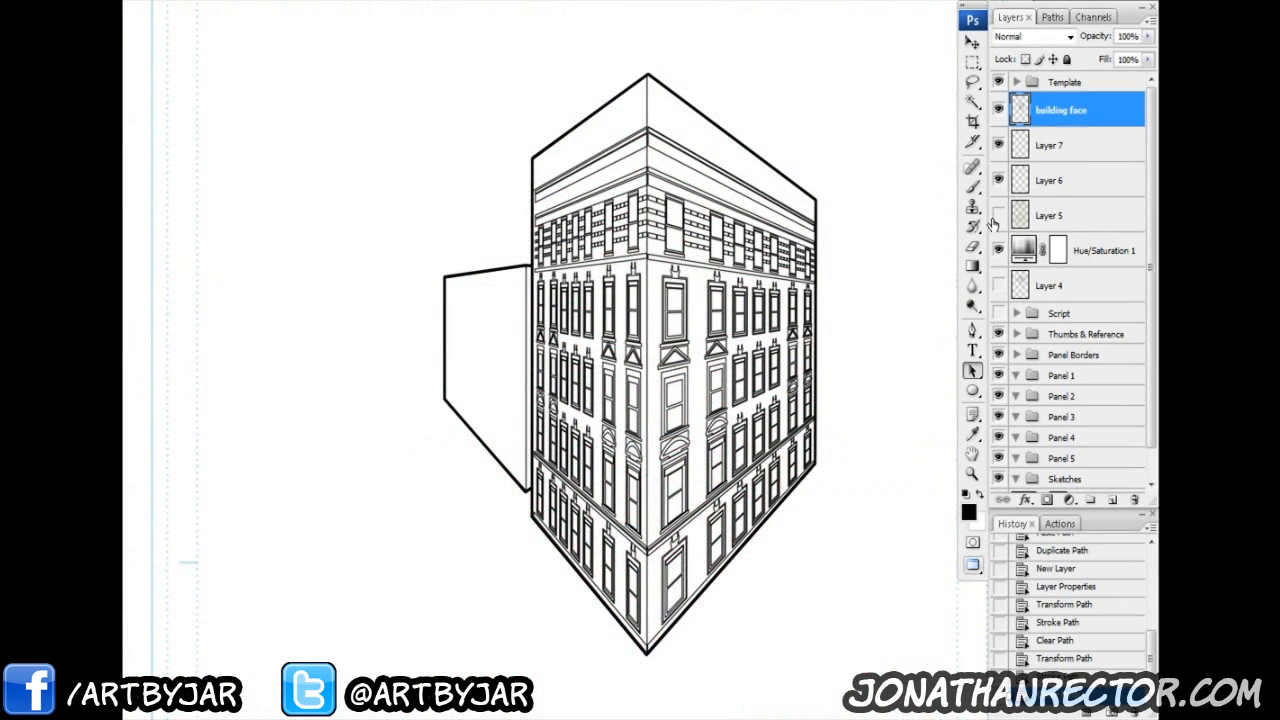
pyautogui.moveTo(793, 377); pyautogui.dragTo(748, 445)
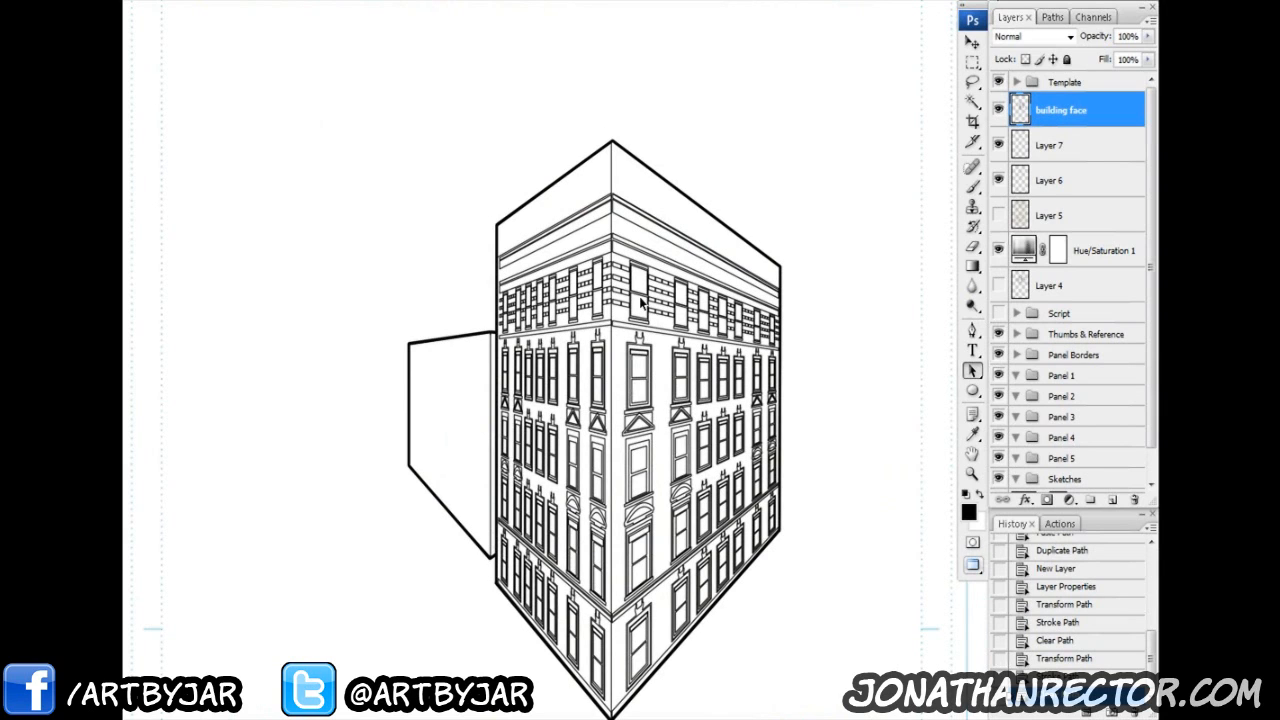
pyautogui.click(997, 112)
pyautogui.click(997, 112)
pyautogui.moveTo(612, 319); pyautogui.dragTo(593, 279)
# Step: Choose a 9 px brush preset, try it beside the building and undo the test stroke
pyautogui.press('b')
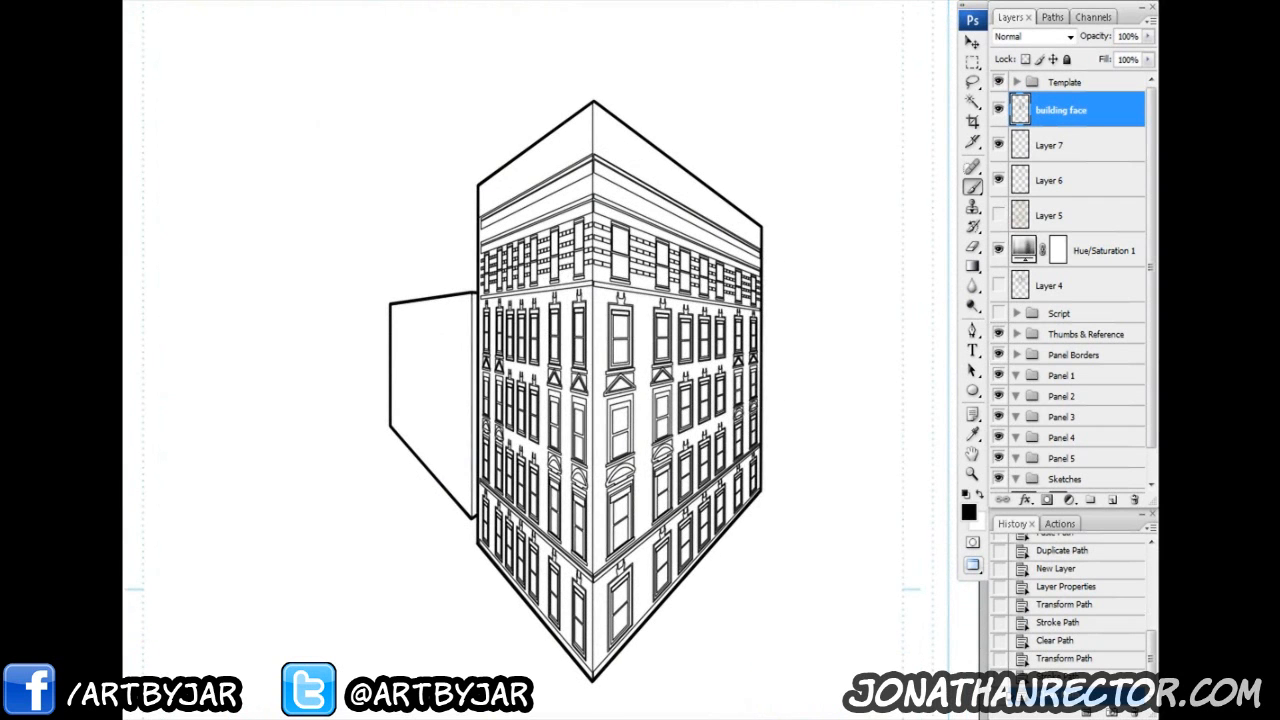
pyautogui.rightClick(593, 279)
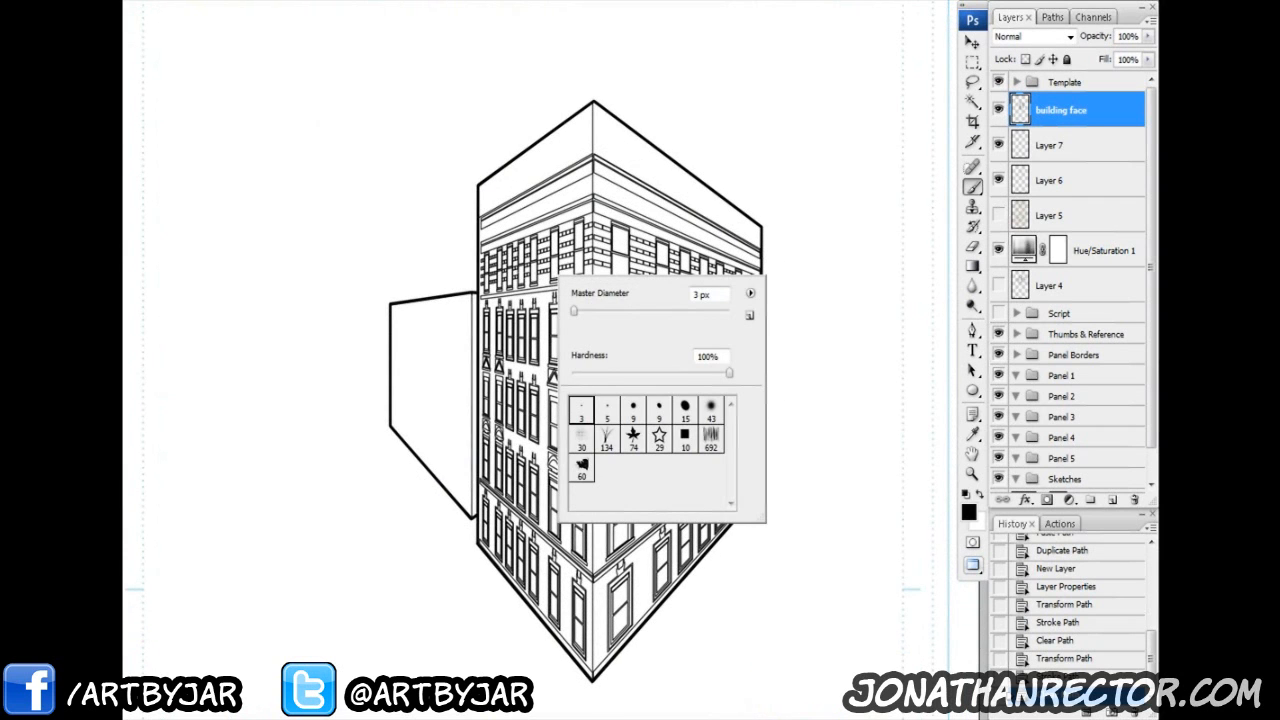
pyautogui.click(657, 417)
pyautogui.moveTo(459, 226); pyautogui.dragTo(463, 263)
pyautogui.moveTo(440, 163)
pyautogui.mouseDown()
pyautogui.moveTo(405, 207)
pyautogui.moveTo(425, 287)
pyautogui.moveTo(386, 314)
pyautogui.mouseUp()
pyautogui.hotkey('ctrl', 'z')
# Step: Add a new layer above building face and name it details
pyautogui.hotkey('ctrl', '+')
pyautogui.hotkey('ctrl', '+')
pyautogui.hotkey('ctrl', '+')
pyautogui.hotkey('ctrl', '+')
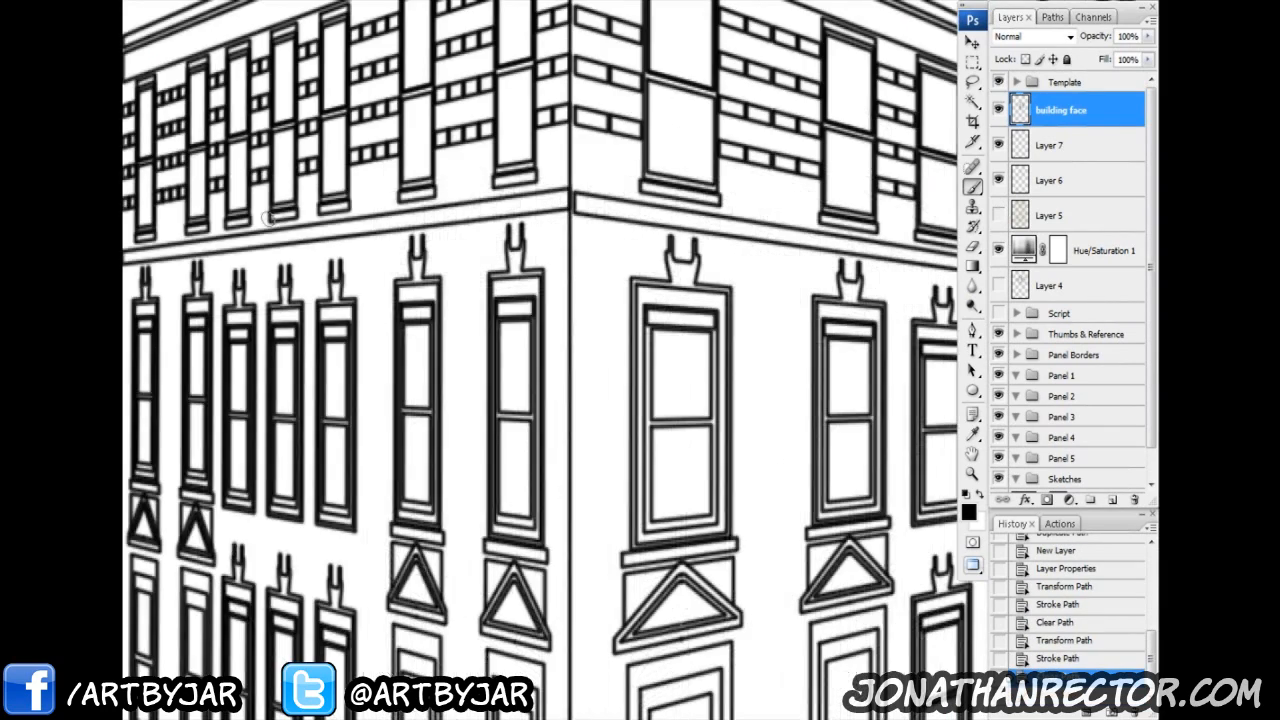
pyautogui.moveTo(268, 218); pyautogui.dragTo(470, 384)
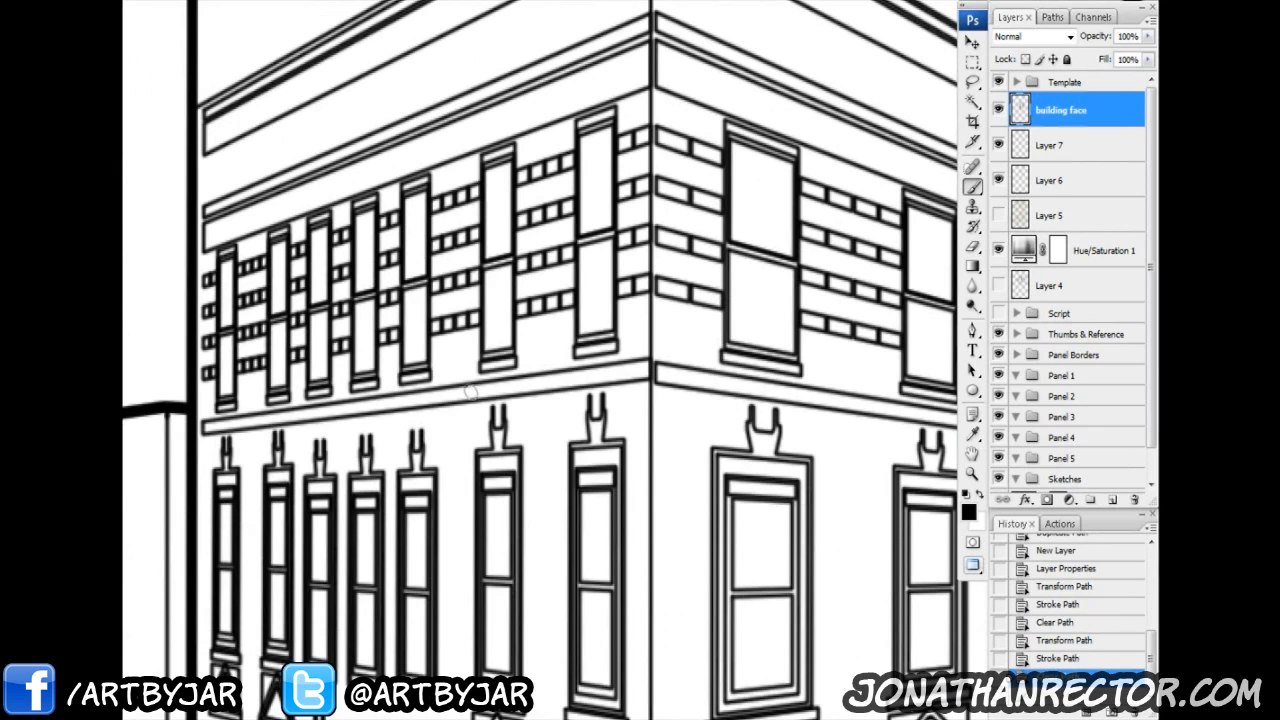
pyautogui.click(1112, 499)
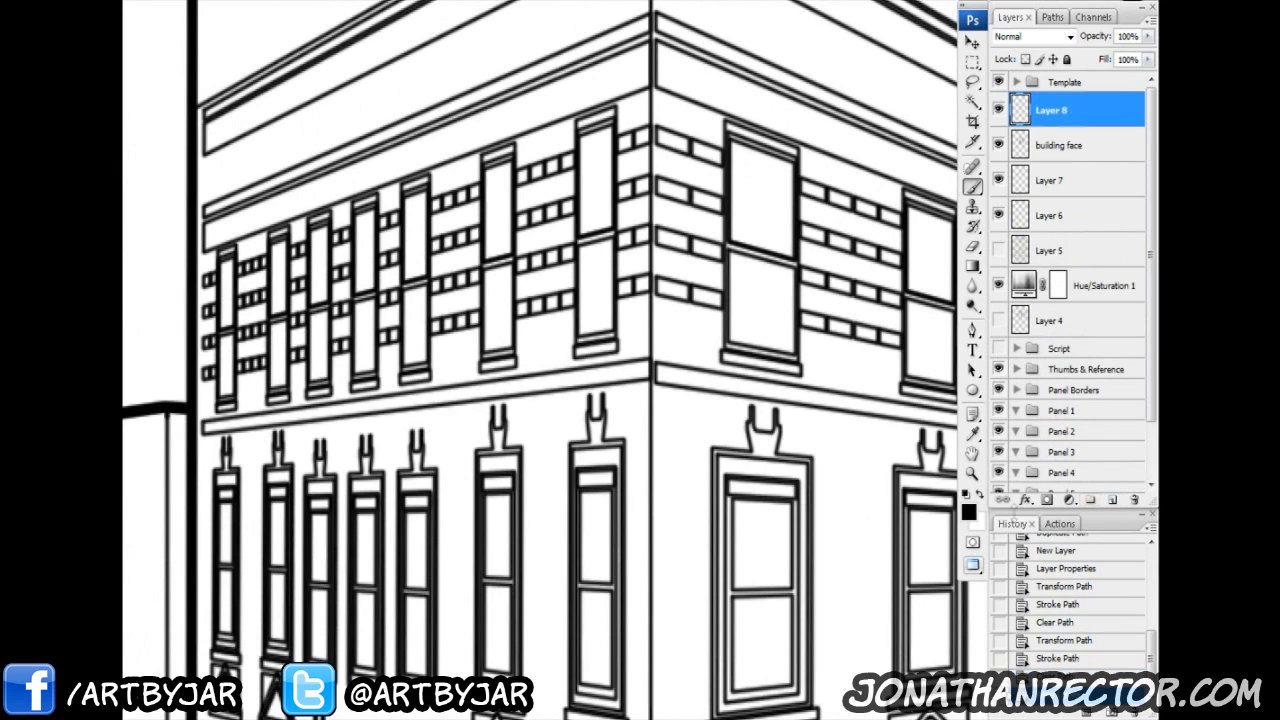
pyautogui.doubleClick(1052, 111)
pyautogui.write('details')
pyautogui.press('Return')
# Step: Switch the painting colour to white and enlarge the brush tip for breaking up the facade lines
pyautogui.moveTo(703, 378); pyautogui.dragTo(684, 316)
pyautogui.press('x')
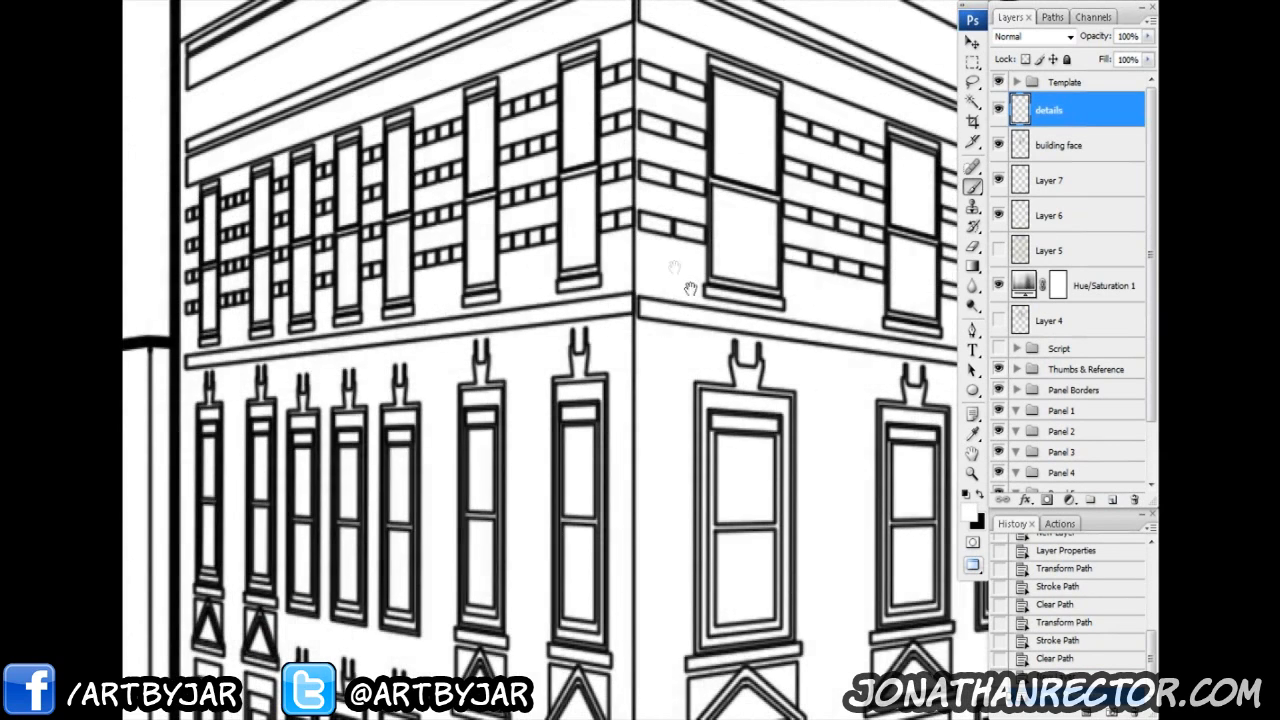
pyautogui.moveTo(675, 268); pyautogui.dragTo(430, 403)
pyautogui.press(']')
pyautogui.press(']')
pyautogui.press(']')
pyautogui.press(']')
pyautogui.press(']')
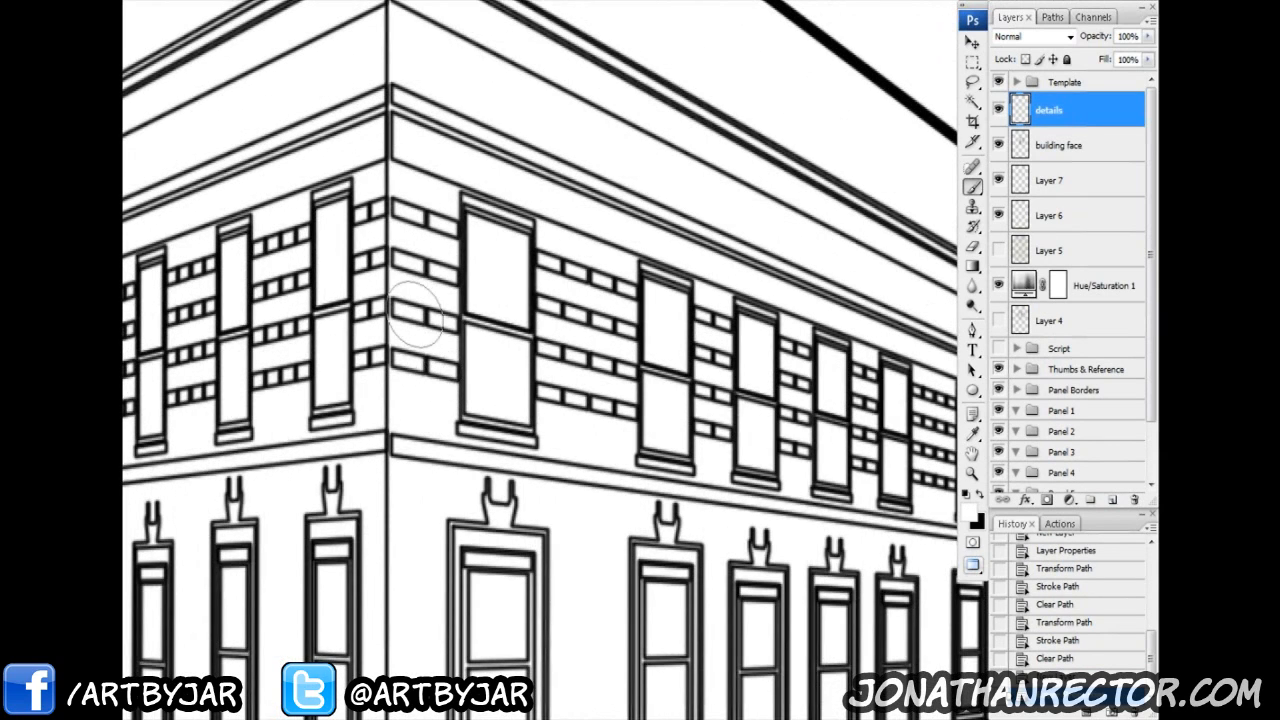
# Step: Dab white gaps into the upper brick rows, cornice lines and ledge of the right wall
pyautogui.hotkey('ctrl', '-')
pyautogui.hotkey('ctrl', '-')
pyautogui.click(604, 320)
pyautogui.click(606, 328)
pyautogui.click(607, 336)
pyautogui.click(608, 346)
pyautogui.click(610, 353)
pyautogui.click(611, 358)
pyautogui.click(609, 340)
pyautogui.click(612, 325)
pyautogui.click(639, 283)
pyautogui.click(674, 298)
pyautogui.click(716, 312)
pyautogui.click(748, 327)
pyautogui.click(682, 260)
pyautogui.click(611, 227)
pyautogui.click(590, 213)
# Step: Break up the lines of a middle-row window and the lower ledge on the right wall with white dabs
pyautogui.moveTo(751, 435); pyautogui.dragTo(654, 232)
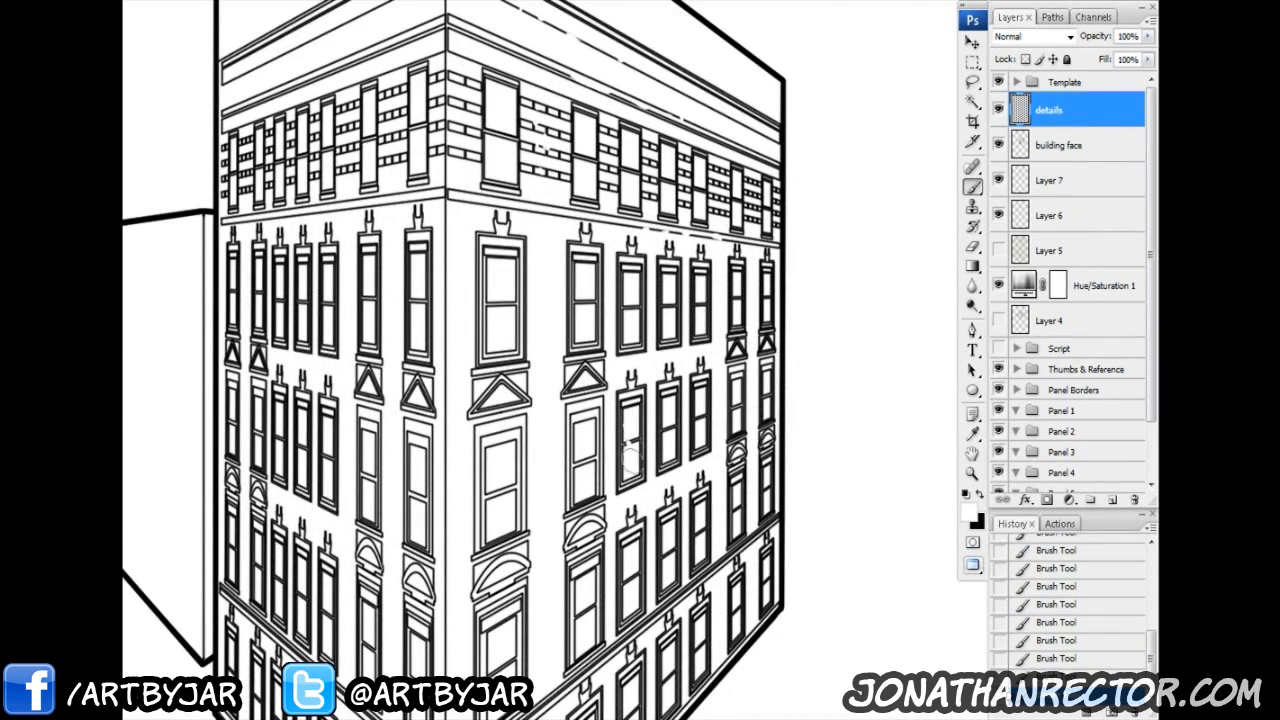
pyautogui.moveTo(632, 452); pyautogui.dragTo(640, 312)
pyautogui.click(568, 551)
pyautogui.click(548, 559)
pyautogui.click(690, 463)
pyautogui.moveTo(462, 311); pyautogui.dragTo(680, 486)
# Step: Dab white gaps into the cornice lines and the upper and lower ledges of the left wall
pyautogui.scroll(5, 520, 245)
pyautogui.click(529, 183)
pyautogui.click(489, 204)
pyautogui.scroll(-7, 553, 372)
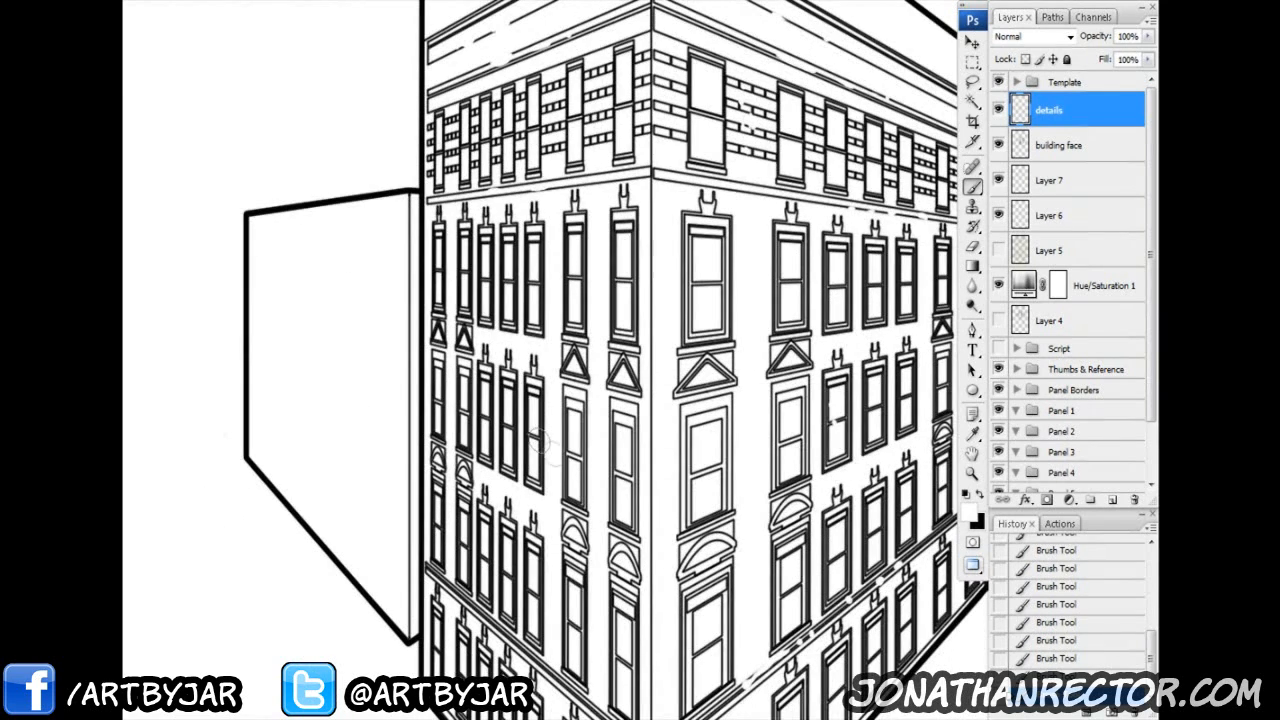
pyautogui.scroll(-5, 553, 452)
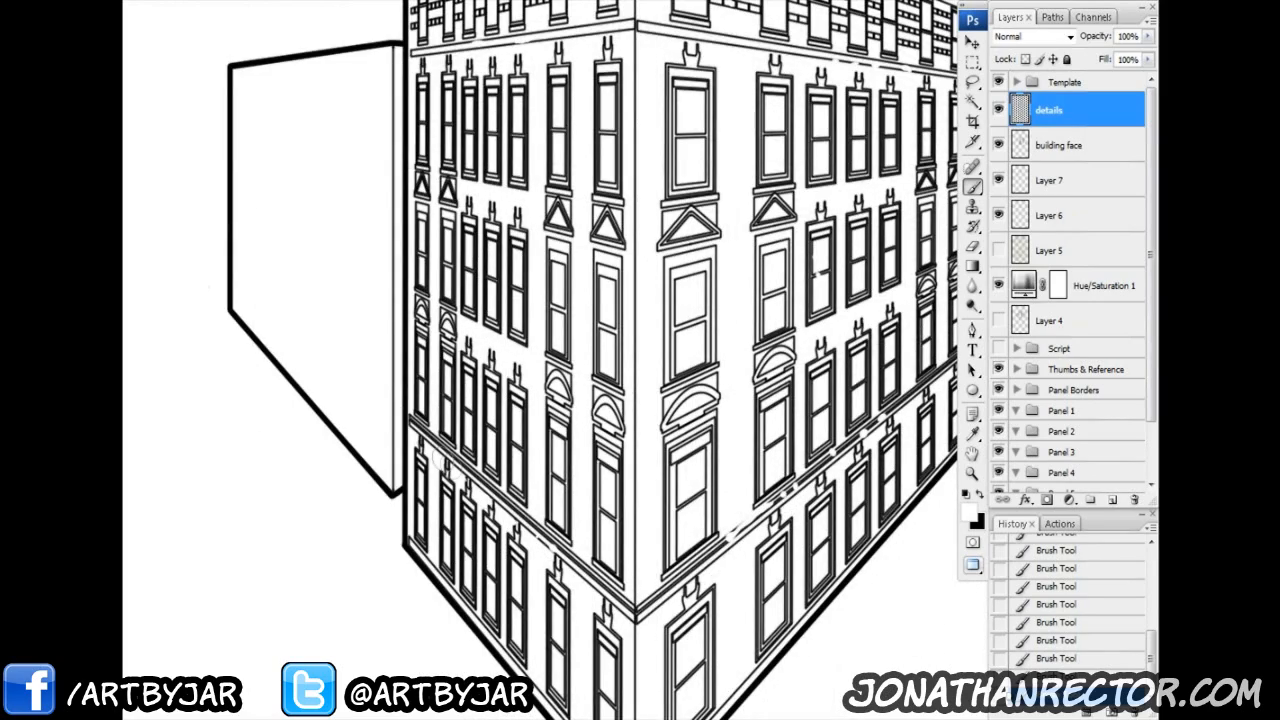
pyautogui.scroll(-4, 470, 550)
pyautogui.hscroll(3, 440, 545)
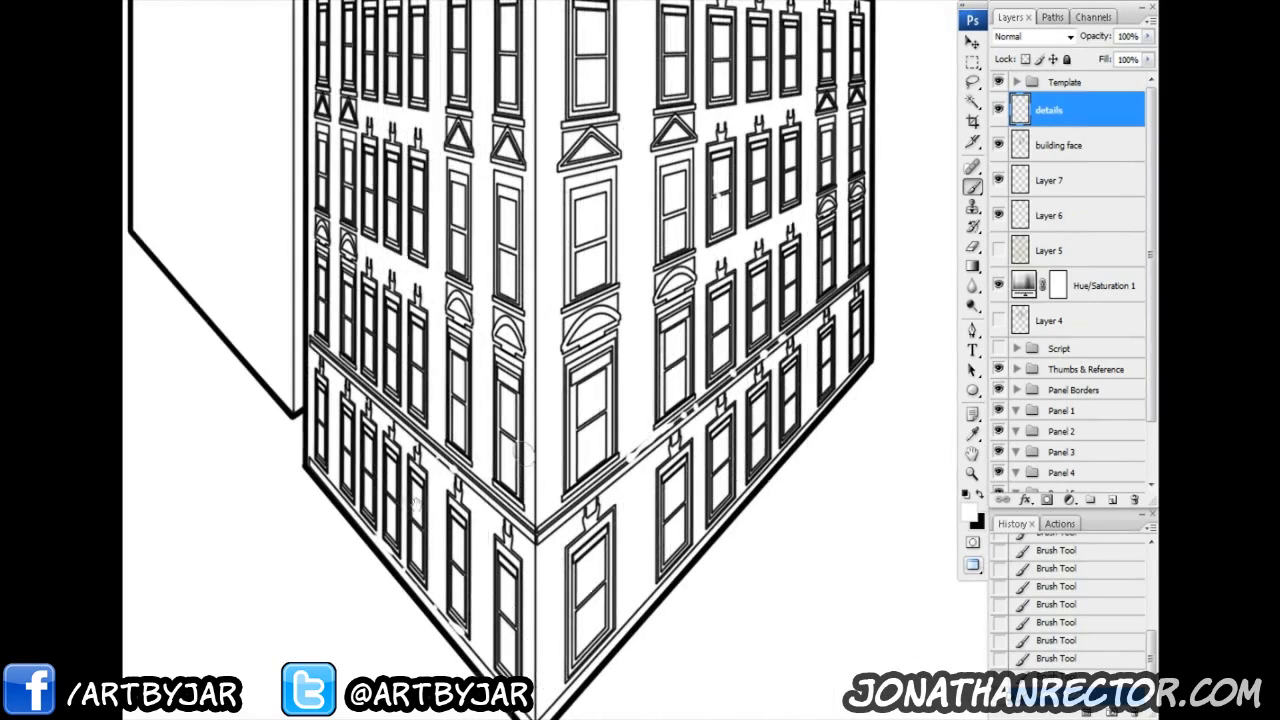
# Step: Break up the building's vertical corner edge and the left wall's upper cornice lines with white dabs
pyautogui.scroll(7, 534, 380)
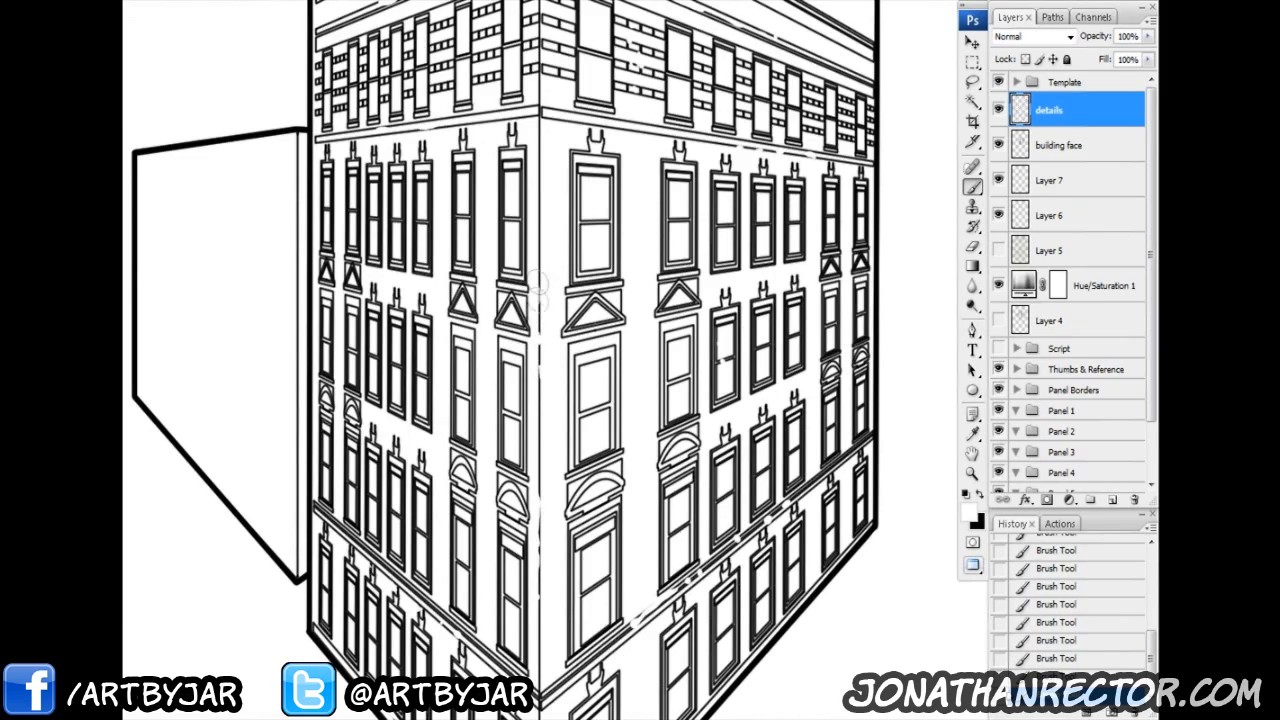
pyautogui.scroll(-10, 535, 526)
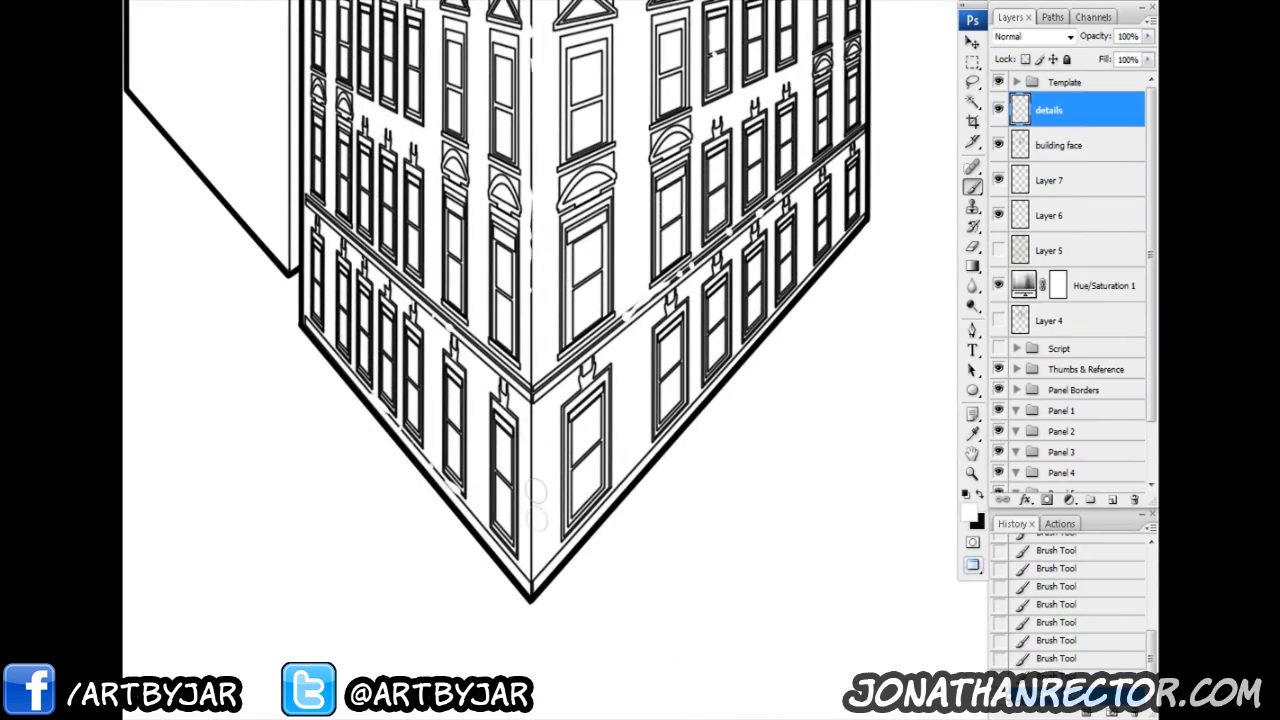
pyautogui.scroll(20, 535, 535)
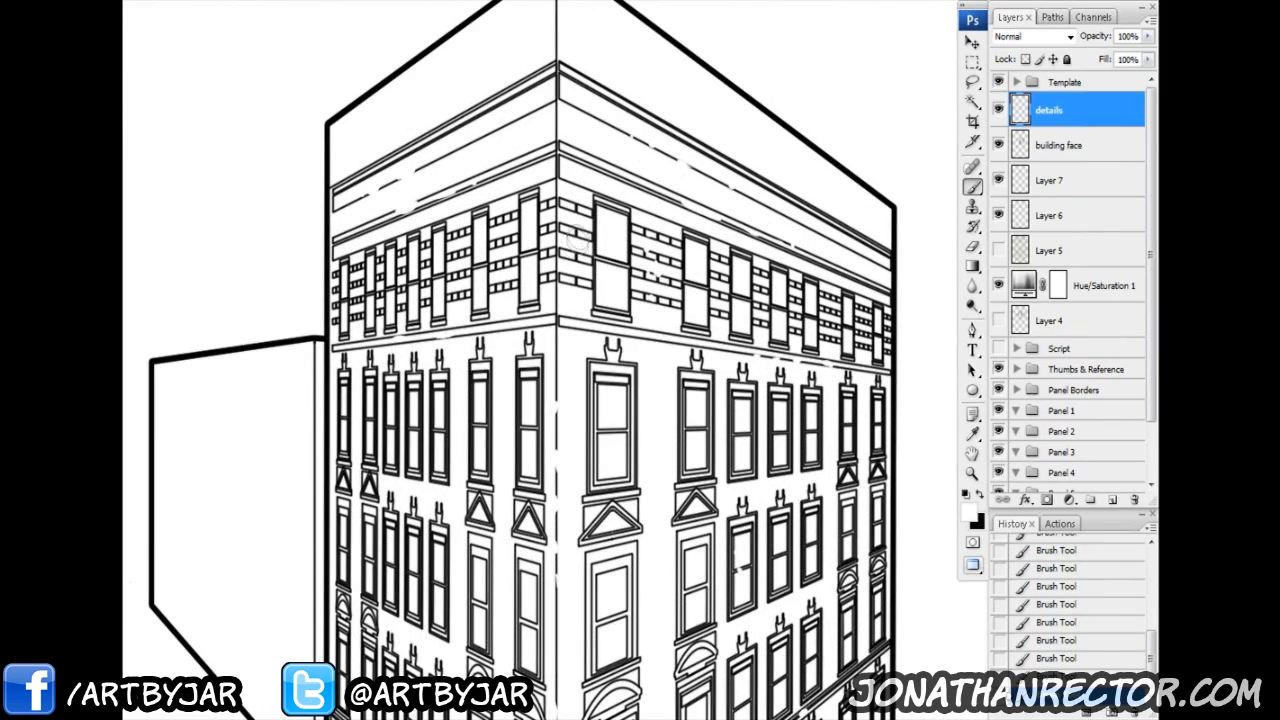
pyautogui.scroll(7, 536, 236)
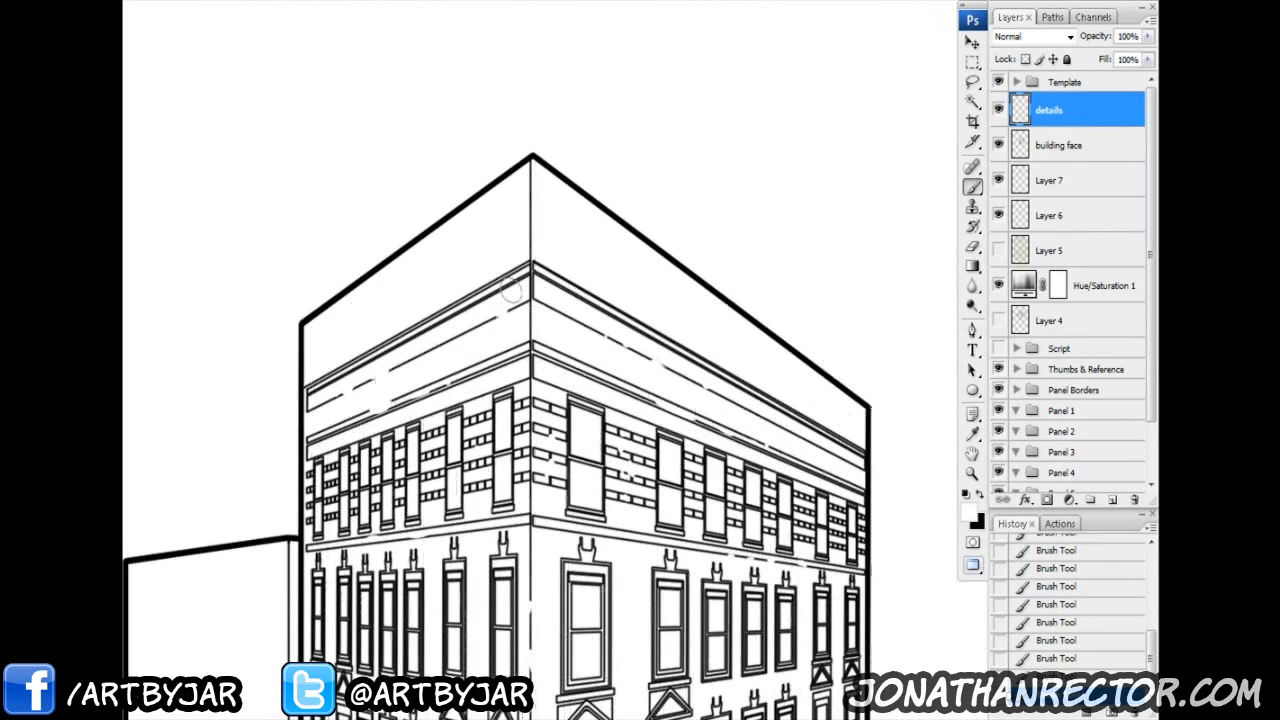
# Step: Paint white gaps along the corner edge near the roof and the right wall's top cornice lines
pyautogui.click(533, 236)
pyautogui.moveTo(662, 340)
pyautogui.mouseDown()
pyautogui.moveTo(682, 350)
pyautogui.moveTo(642, 332)
pyautogui.mouseUp()
pyautogui.click(779, 407)
pyautogui.click(594, 297)
pyautogui.moveTo(602, 386); pyautogui.dragTo(867, 336)
pyautogui.moveTo(656, 296)
pyautogui.mouseDown()
pyautogui.moveTo(602, 324)
pyautogui.moveTo(515, 319)
pyautogui.mouseUp()
# Step: Switch the painting colour to black and adjust the brush tip for drawing cracks
pyautogui.hotkey('ctrl', '-')
pyautogui.hotkey('ctrl', '-')
pyautogui.moveTo(578, 417); pyautogui.dragTo(660, 651)
pyautogui.hotkey('ctrl', '+')
pyautogui.hotkey('ctrl', '+')
pyautogui.hotkey('ctrl', '+')
pyautogui.press('x')
pyautogui.rightClick(429, 365)
pyautogui.click(523, 501)
# Step: Draw small black cracks and chips on the left wall's parapet and cornice
pyautogui.moveTo(205, 187); pyautogui.dragTo(306, 277)
pyautogui.hotkey('ctrl', '+')
pyautogui.moveTo(386, 360); pyautogui.dragTo(576, 378)
pyautogui.moveTo(447, 397)
pyautogui.mouseDown()
pyautogui.moveTo(472, 402)
pyautogui.moveTo(512, 368)
pyautogui.mouseUp()
pyautogui.moveTo(512, 277); pyautogui.dragTo(502, 340)
pyautogui.moveTo(498, 200); pyautogui.dragTo(482, 406)
pyautogui.moveTo(472, 290); pyautogui.dragTo(467, 299)
pyautogui.click(443, 280)
pyautogui.moveTo(456, 324)
pyautogui.mouseDown()
pyautogui.moveTo(442, 284)
pyautogui.moveTo(372, 405)
pyautogui.moveTo(336, 404)
pyautogui.mouseUp()
# Step: Add black chips and a dripping vertical crack along the middle cornice line of the right wall
pyautogui.moveTo(728, 198); pyautogui.dragTo(490, 438)
pyautogui.moveTo(662, 272); pyautogui.dragTo(670, 182)
pyautogui.moveTo(796, 465)
pyautogui.mouseDown()
pyautogui.moveTo(577, 315)
pyautogui.moveTo(624, 341)
pyautogui.mouseUp()
pyautogui.moveTo(818, 538)
pyautogui.mouseDown()
pyautogui.moveTo(625, 343)
pyautogui.moveTo(635, 356)
pyautogui.mouseUp()
pyautogui.click(655, 362)
pyautogui.moveTo(758, 419); pyautogui.dragTo(670, 352)
pyautogui.click(697, 361)
pyautogui.click(463, 237)
pyautogui.moveTo(507, 345); pyautogui.dragTo(623, 263)
pyautogui.moveTo(668, 217); pyautogui.dragTo(667, 229)
pyautogui.moveTo(664, 250); pyautogui.dragTo(663, 257)
pyautogui.moveTo(681, 214); pyautogui.dragTo(681, 298)
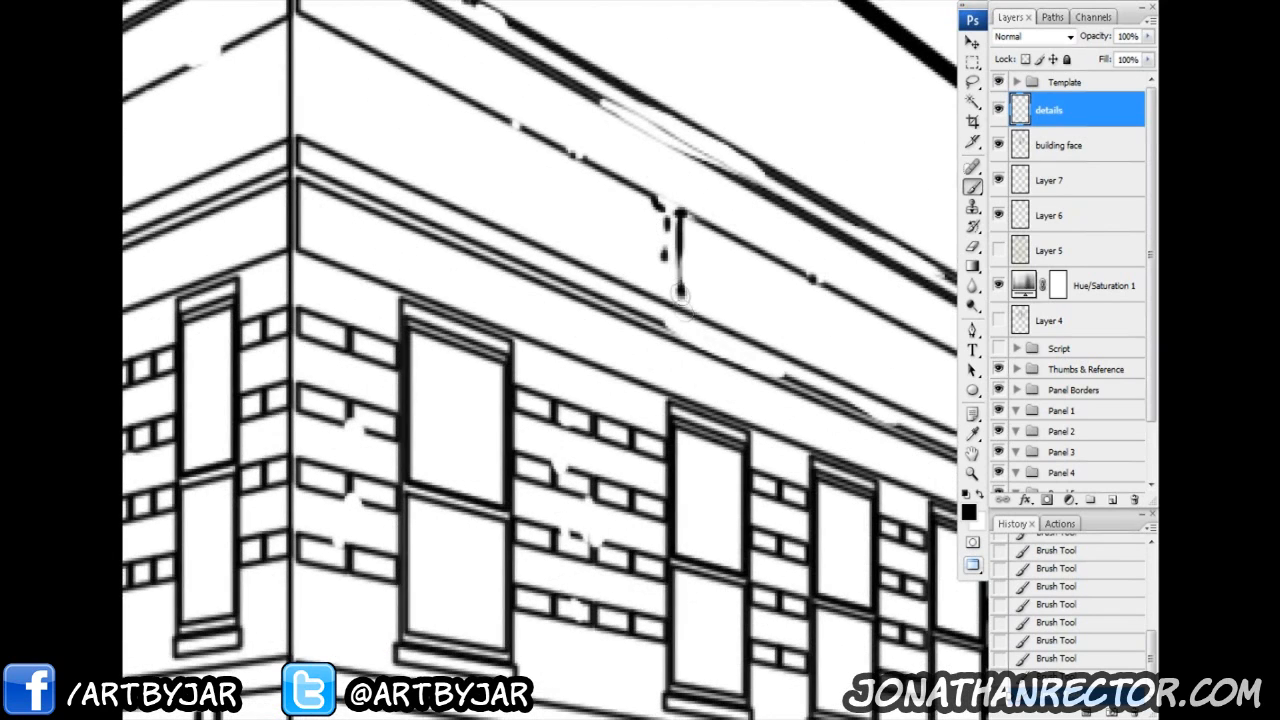
# Step: Dab small black chips along the lower cornice lines of the right wall
pyautogui.moveTo(741, 344); pyautogui.dragTo(741, 357)
pyautogui.moveTo(776, 392); pyautogui.dragTo(481, 265)
pyautogui.click(748, 352)
pyautogui.click(707, 328)
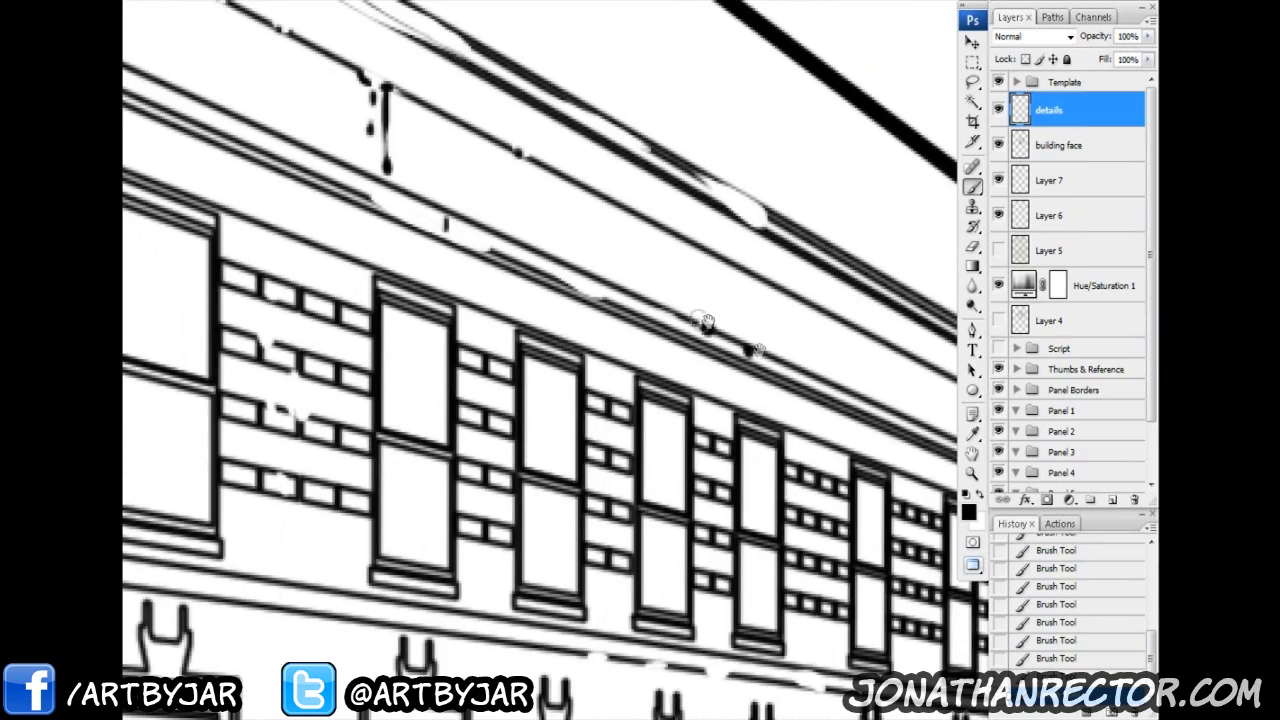
# Step: Draw short black vertical cracks at the far end of the right wall's parapet
pyautogui.moveTo(781, 354); pyautogui.dragTo(456, 261)
pyautogui.moveTo(664, 144); pyautogui.dragTo(664, 235)
pyautogui.moveTo(650, 127); pyautogui.dragTo(649, 150)
pyautogui.moveTo(643, 203); pyautogui.dragTo(643, 218)
pyautogui.moveTo(656, 291); pyautogui.dragTo(656, 303)
pyautogui.click(619, 300)
# Step: Add black chips and a curved crack to the right wall's ledge below the brick rows
pyautogui.moveTo(296, 564); pyautogui.dragTo(600, 355)
pyautogui.click(580, 353)
pyautogui.click(648, 363)
pyautogui.click(691, 372)
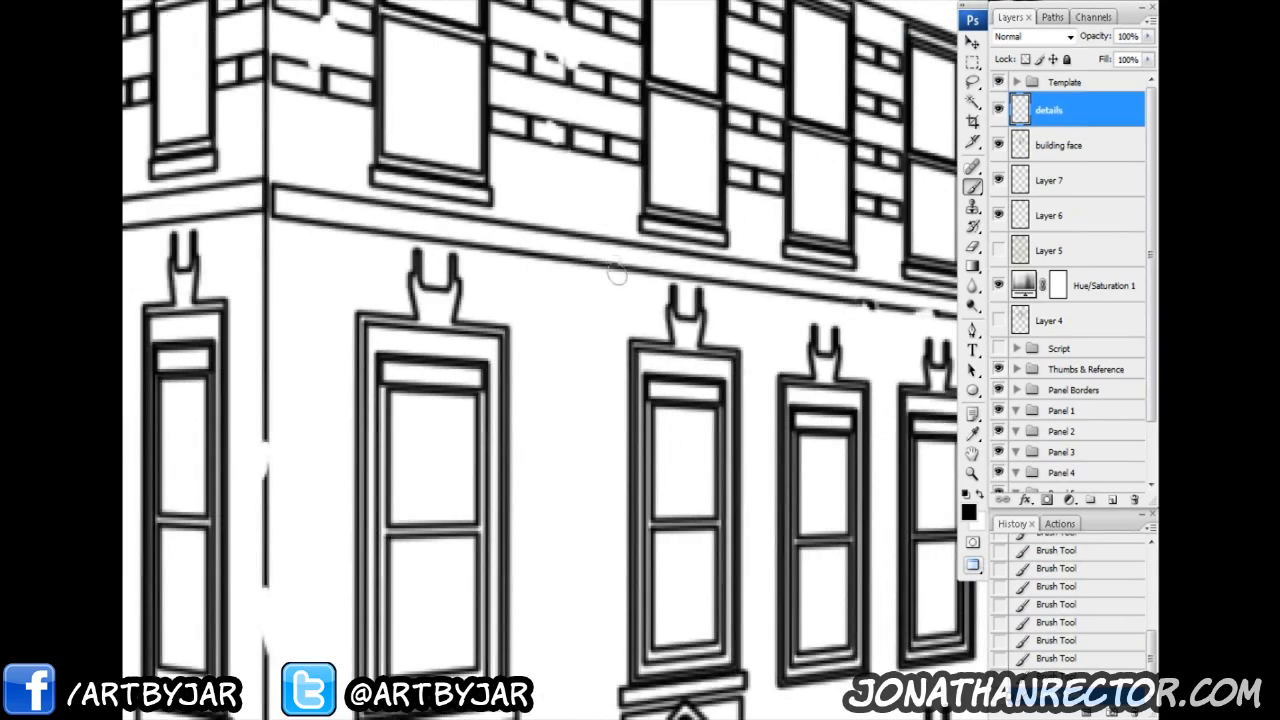
pyautogui.moveTo(616, 270)
pyautogui.mouseDown()
pyautogui.moveTo(560, 325)
pyautogui.moveTo(545, 319)
pyautogui.mouseUp()
pyautogui.moveTo(526, 264); pyautogui.dragTo(521, 292)
pyautogui.moveTo(463, 351); pyautogui.dragTo(576, 351)
# Step: Add loose black crack marks to the right wall's parapet near the roof corner
pyautogui.hotkey('ctrl', '-')
pyautogui.hotkey('ctrl', '-')
pyautogui.hotkey('ctrl', '-')
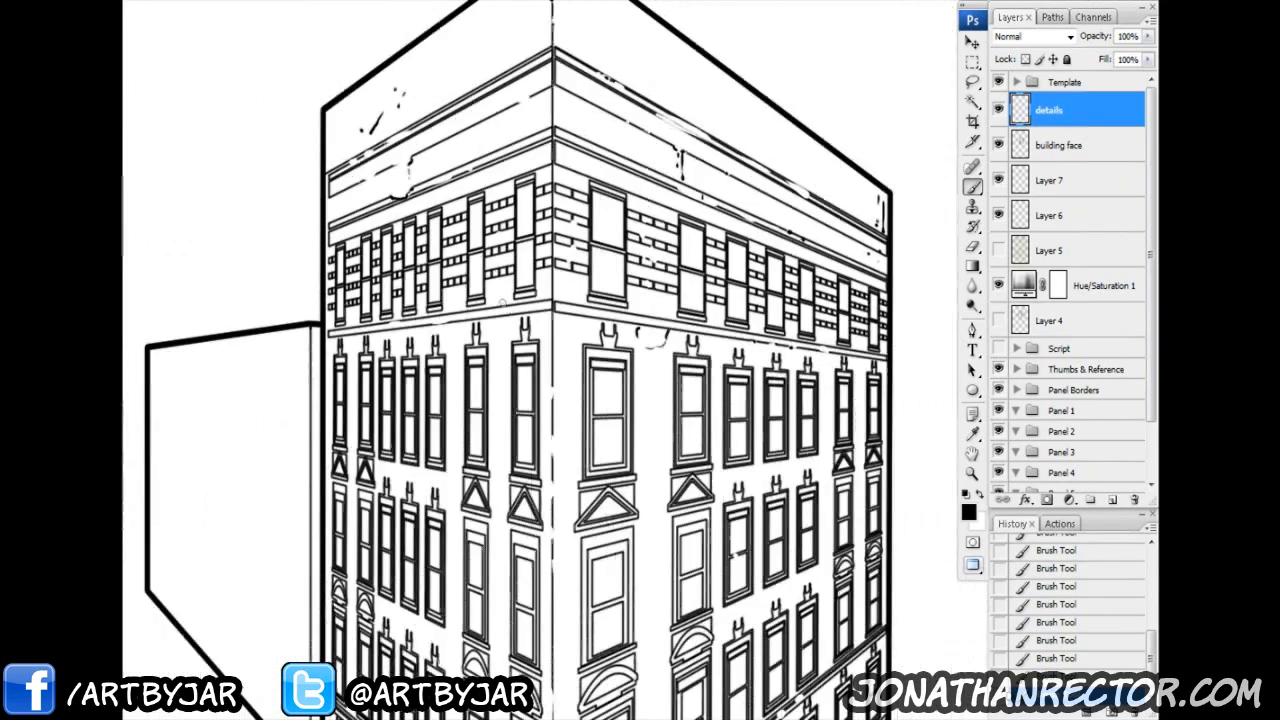
pyautogui.moveTo(474, 500); pyautogui.dragTo(445, 451)
pyautogui.moveTo(648, 136); pyautogui.dragTo(627, 126)
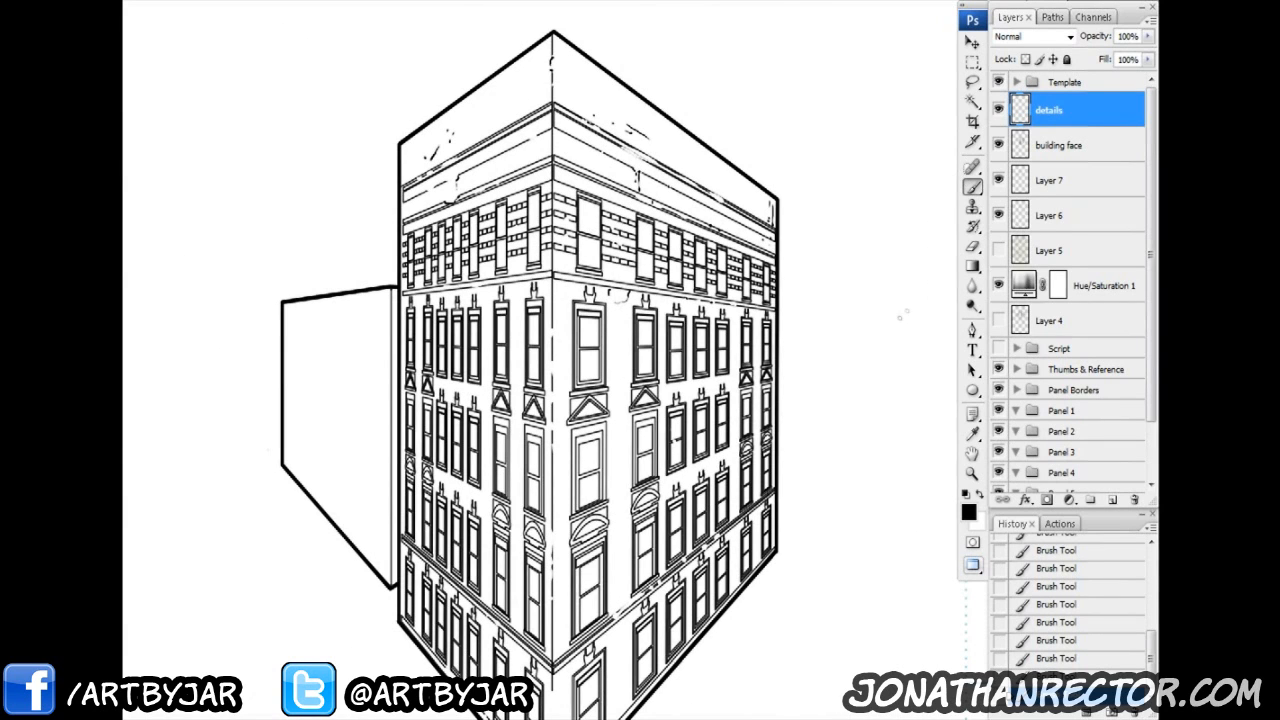
# Step: Using the Magic Wand, fill the upper panes of the right wall's first brick-row window and second window below the ledge with black
pyautogui.press('w')
pyautogui.click(590, 245)
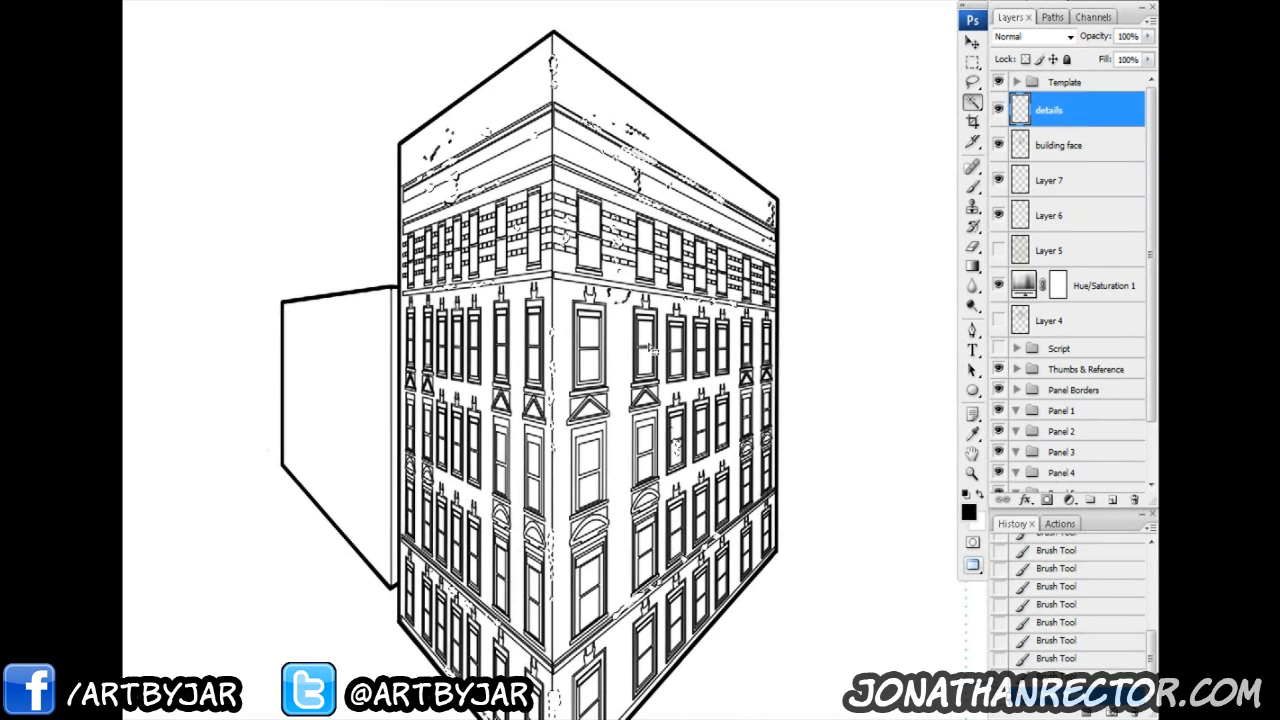
pyautogui.hotkey('ctrl', 'd')
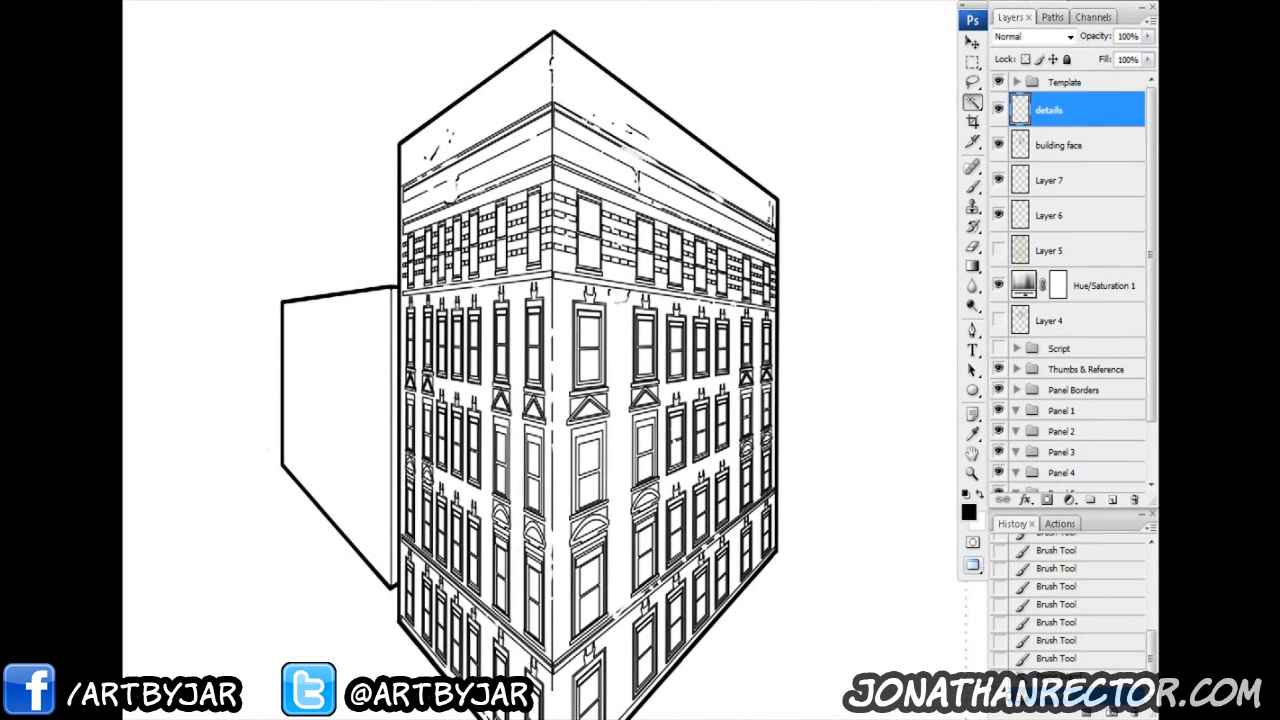
pyautogui.click(587, 220)
pyautogui.hotkey('alt', 'BackSpace')
pyautogui.hotkey('ctrl', 'd')
pyautogui.click(646, 334)
pyautogui.hotkey('alt', 'BackSpace')
pyautogui.hotkey('ctrl', 'd')
# Step: Fill both panes of the right wall's second middle-row window and the upper pane of the third with black
pyautogui.click(647, 438)
pyautogui.hotkey('alt', 'BackSpace')
pyautogui.click(647, 466)
pyautogui.hotkey('alt', 'BackSpace')
pyautogui.click(678, 430)
pyautogui.hotkey('alt', 'BackSpace')
# Step: Fill three more scattered panes in the right wall's third and fourth window columns with black
pyautogui.click(702, 338)
pyautogui.hotkey('alt', 'BackSpace')
pyautogui.hotkey('ctrl', 'd')
pyautogui.click(700, 284)
pyautogui.hotkey('alt', 'BackSpace')
pyautogui.hotkey('ctrl', 'd')
pyautogui.click(676, 543)
pyautogui.hotkey('alt', 'BackSpace')
pyautogui.hotkey('ctrl', 'd')
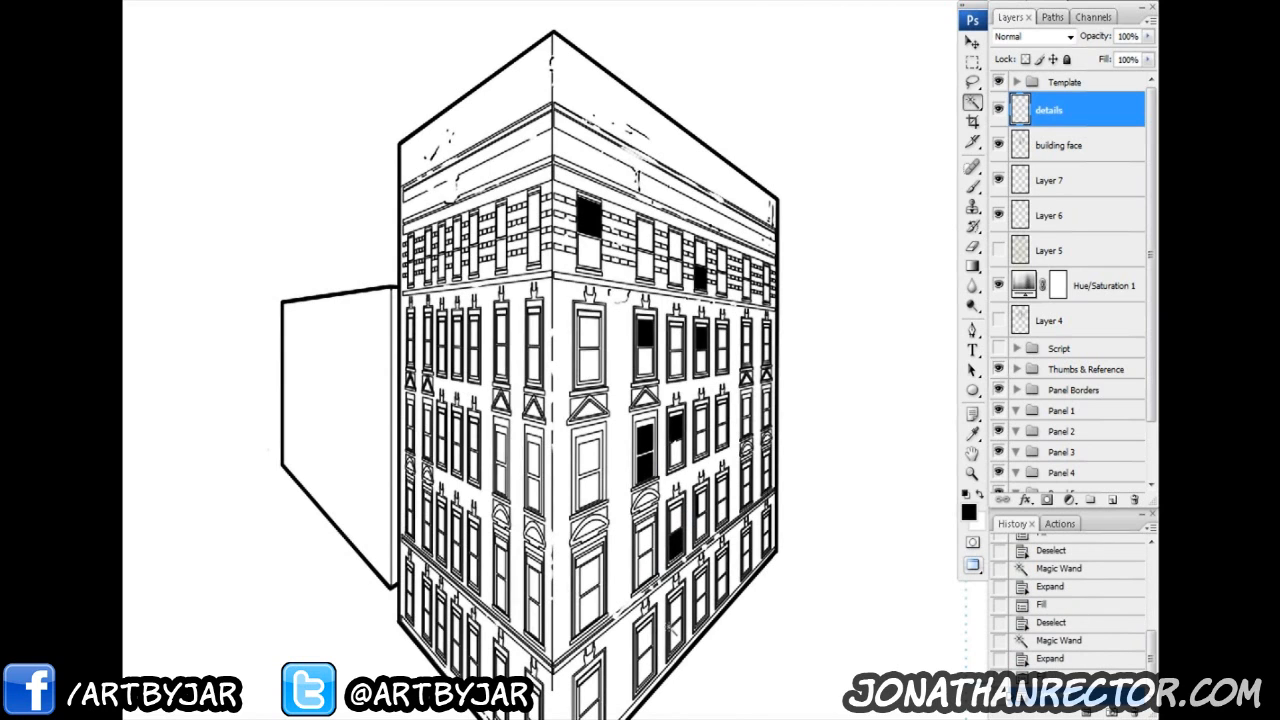
# Step: Fill both panes of the large arched-top window near the corner and a ground-floor pane of the right wall with black
pyautogui.click(596, 583)
pyautogui.hotkey('alt', 'BackSpace')
pyautogui.hotkey('ctrl', 'd')
pyautogui.click(590, 610)
pyautogui.hotkey('alt', 'BackSpace')
pyautogui.hotkey('ctrl', 'd')
pyautogui.click(645, 668)
pyautogui.hotkey('alt', 'BackSpace')
# Step: In the row below the upper ledge, fill the corner window's lower pane and a far-end window's pane with black
pyautogui.click(587, 371)
pyautogui.hotkey('alt', 'BackSpace')
pyautogui.hotkey('ctrl', 'd')
pyautogui.click(746, 354)
pyautogui.hotkey('alt', 'BackSpace')
pyautogui.hotkey('ctrl', 'd')
# Step: Fill two far brick-row panes and one far middle-row pane of the right wall with black
pyautogui.click(747, 270)
pyautogui.hotkey('alt', 'BackSpace')
pyautogui.click(722, 263)
pyautogui.hotkey('alt', 'BackSpace')
pyautogui.hotkey('ctrl', 'd')
pyautogui.click(747, 427)
pyautogui.hotkey('alt', 'BackSpace')
pyautogui.hotkey('ctrl', 'd')
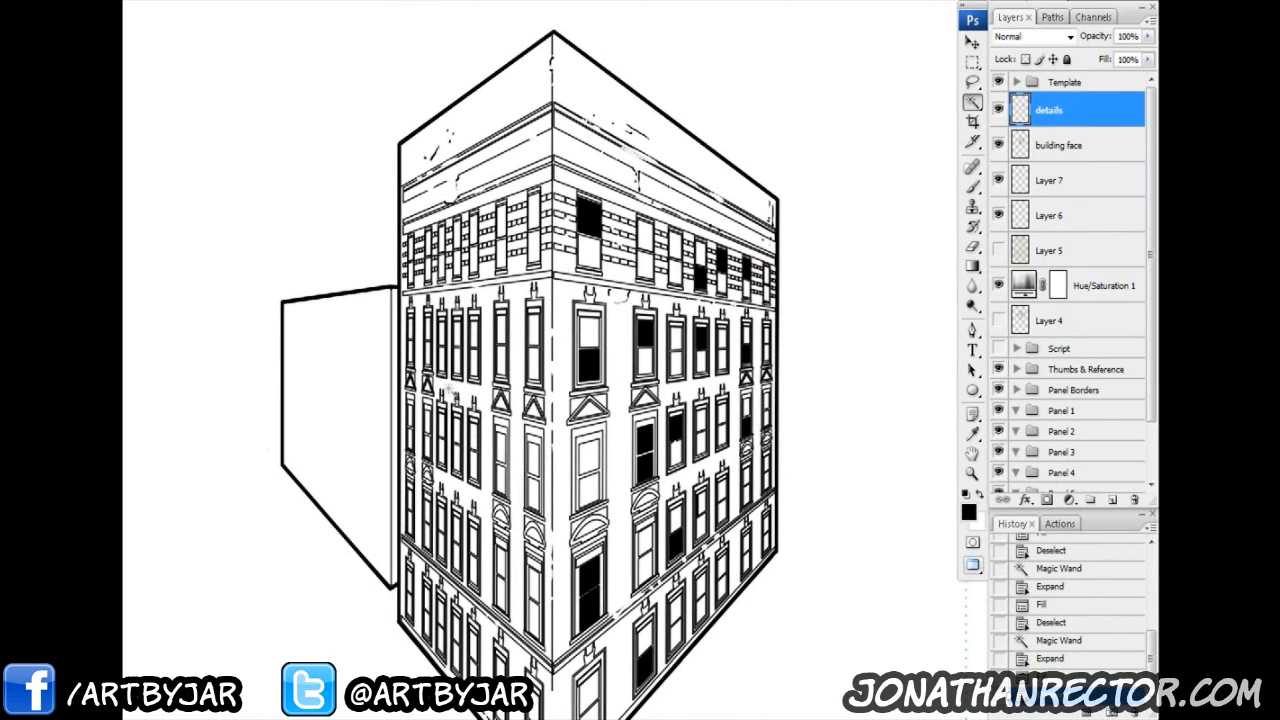
# Step: Try filling the wall surface around the windows with black, and undo the fill
pyautogui.click(518, 290)
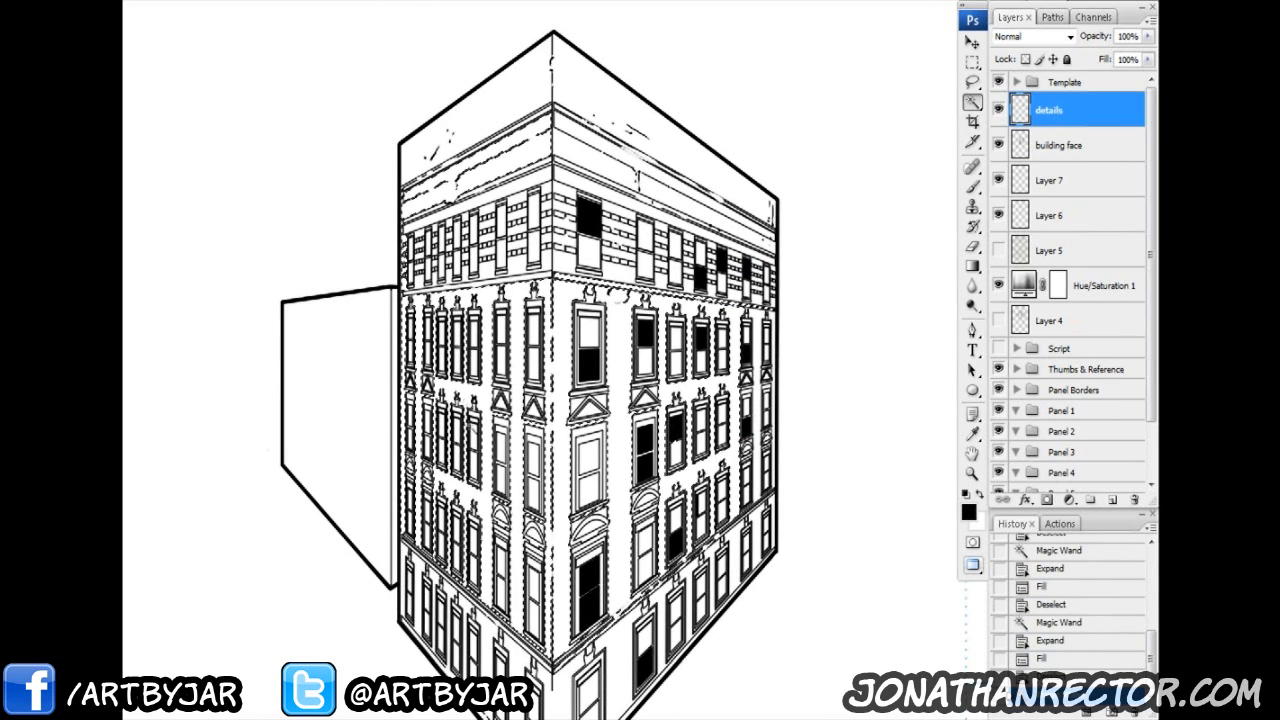
pyautogui.hotkey('alt', 'BackSpace')
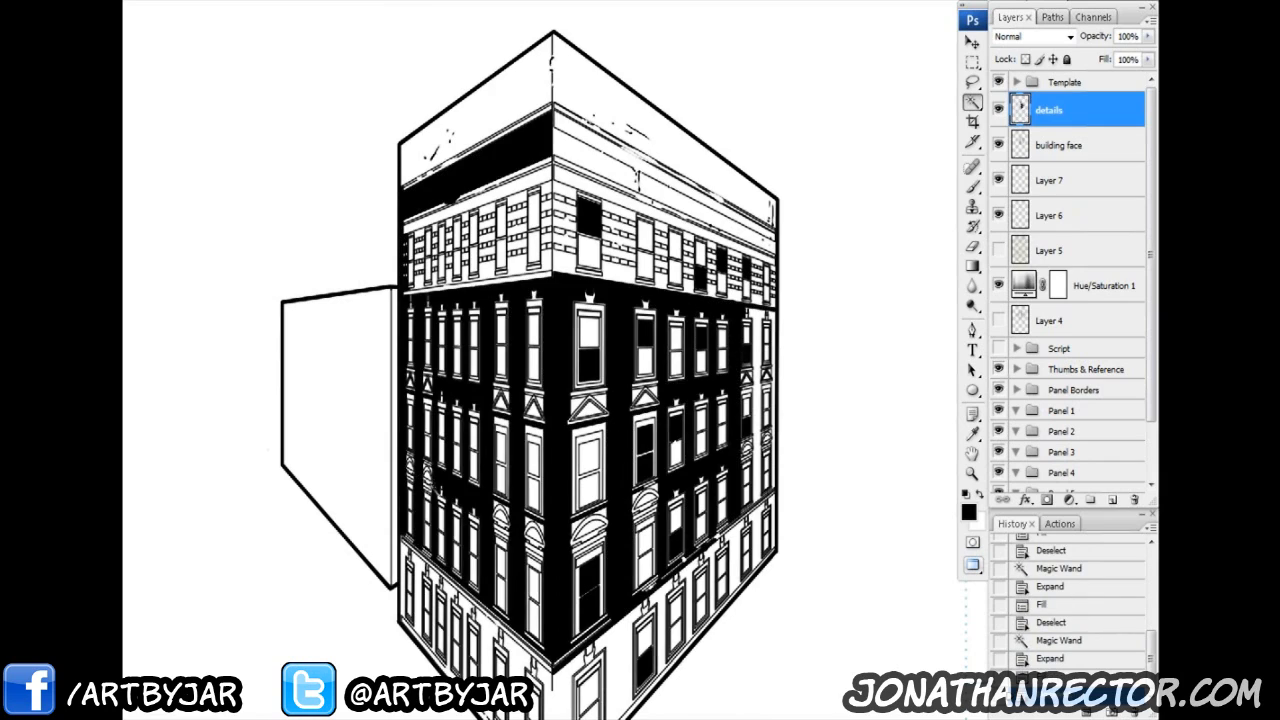
pyautogui.hotkey('ctrl', 'alt', 'z')
pyautogui.hotkey('ctrl', 'alt', 'z')
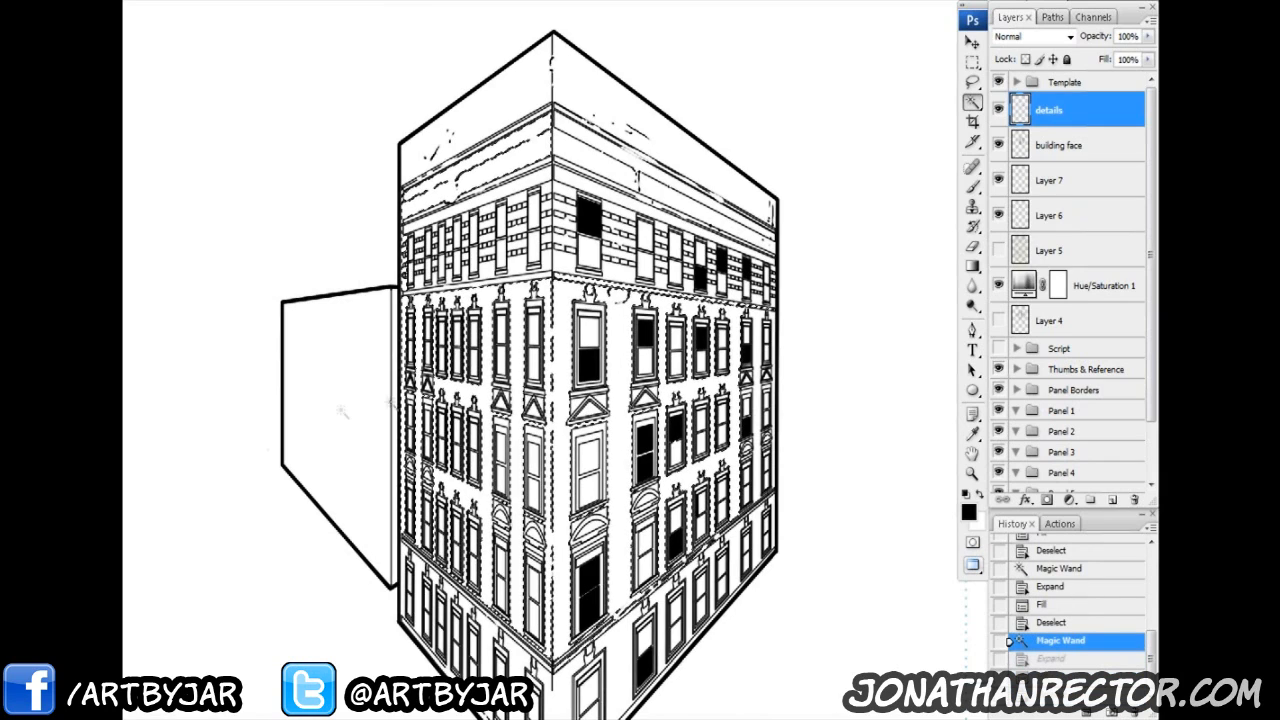
pyautogui.hotkey('ctrl', 'shift', 'z')
pyautogui.hotkey('ctrl', 'shift', 'z')
pyautogui.hotkey('ctrl', 'shift', 'z')
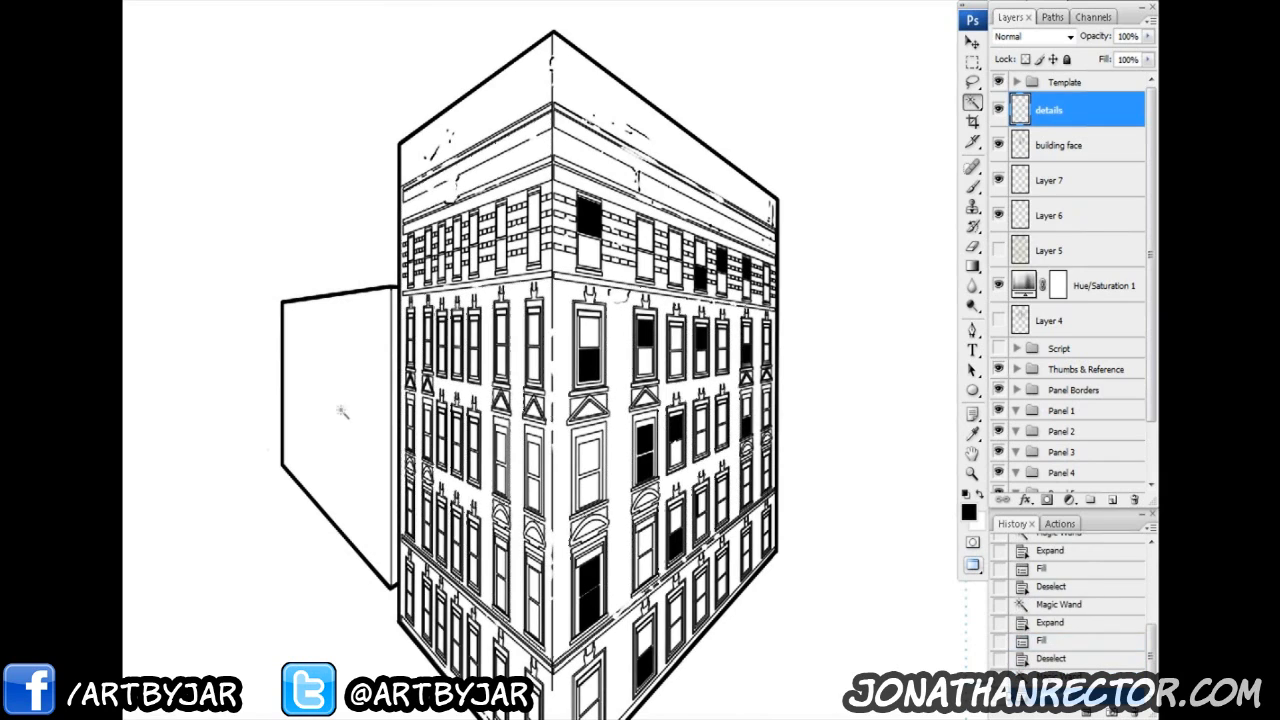
# Step: Hide the details, building face, Layer 7 and Layer 6 layers and show the perspective grid on Layer 5
pyautogui.moveTo(457, 376); pyautogui.dragTo(466, 335)
pyautogui.hotkey('ctrl', '-')
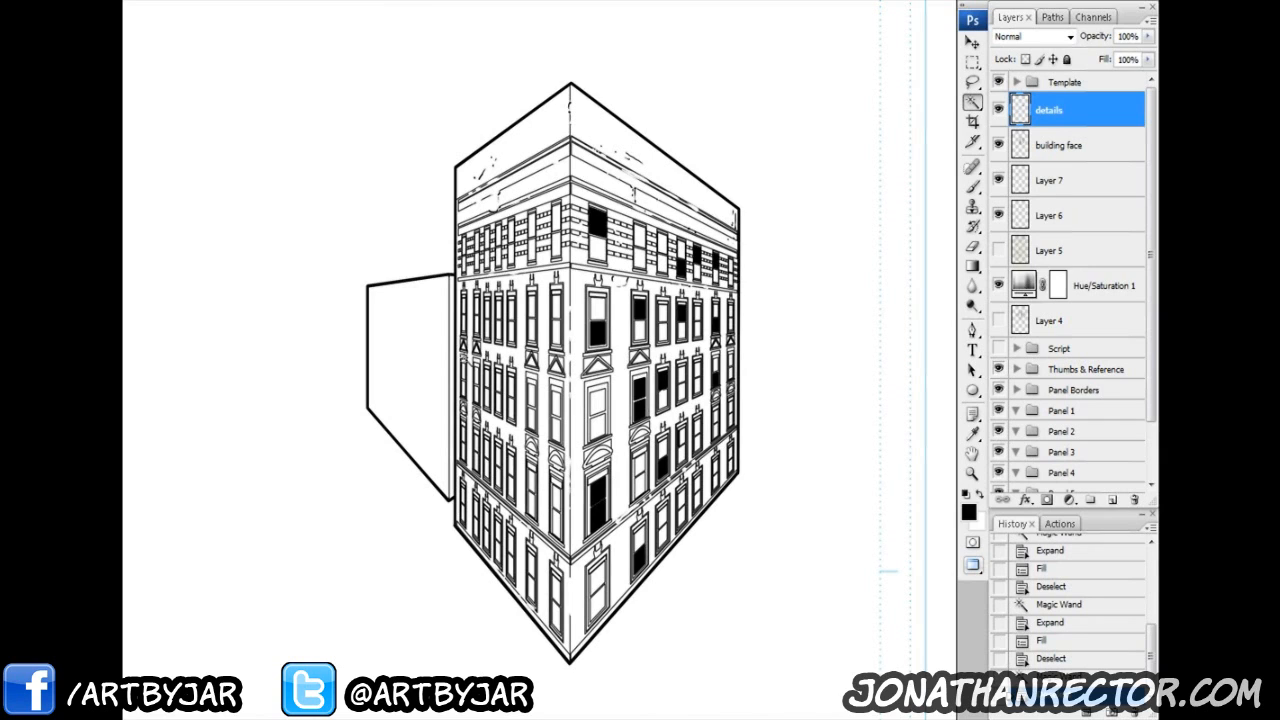
pyautogui.click(998, 145)
pyautogui.click(998, 180)
pyautogui.click(998, 215)
pyautogui.click(998, 250)
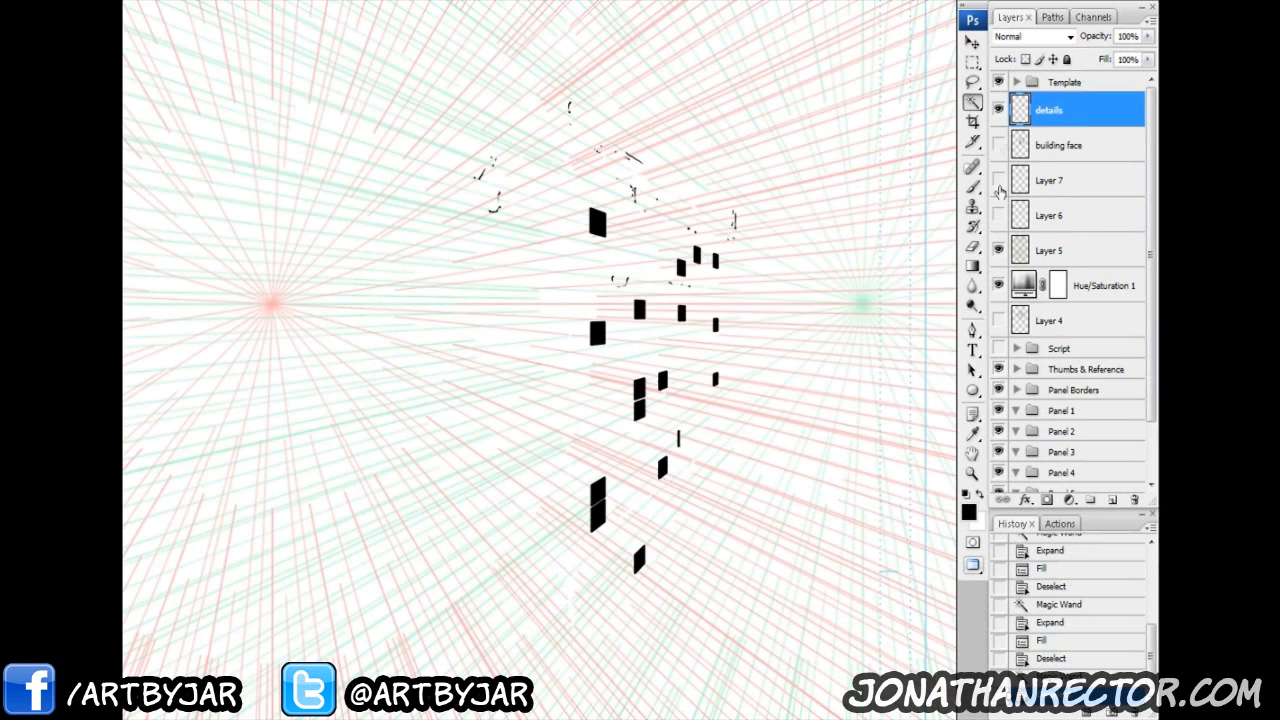
pyautogui.click(998, 110)
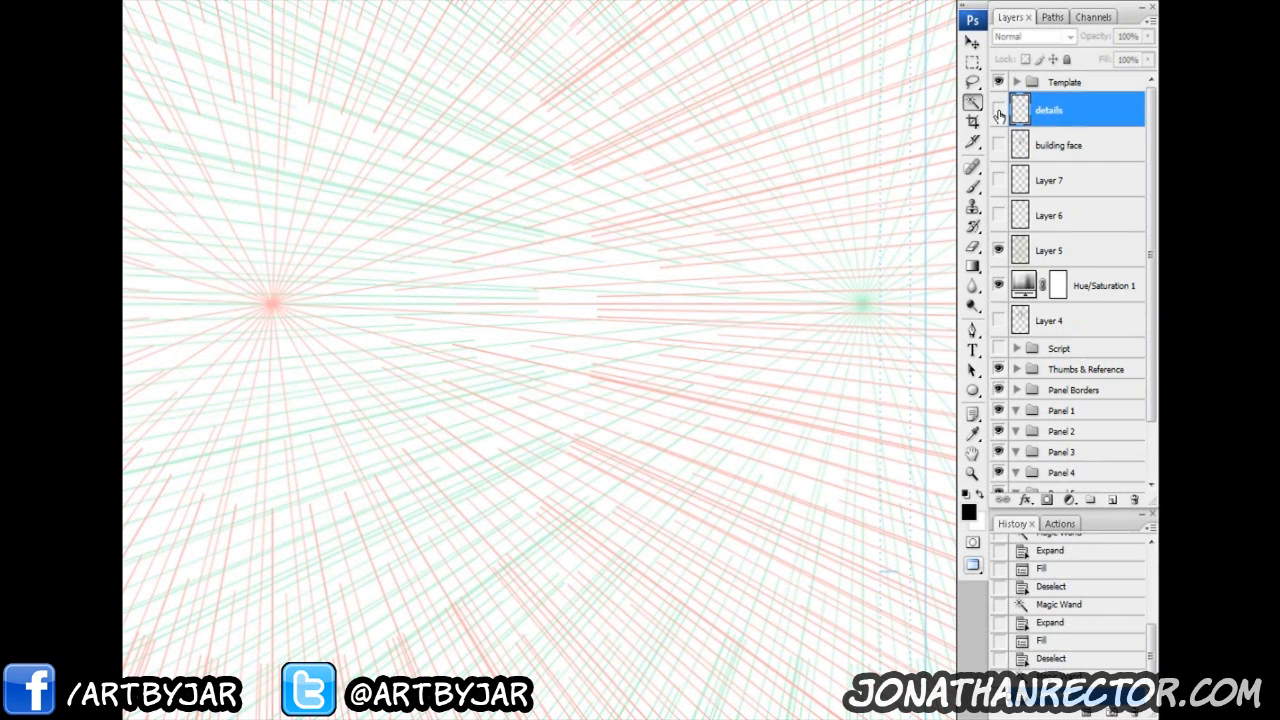
pyautogui.hotkey('ctrl', '-')
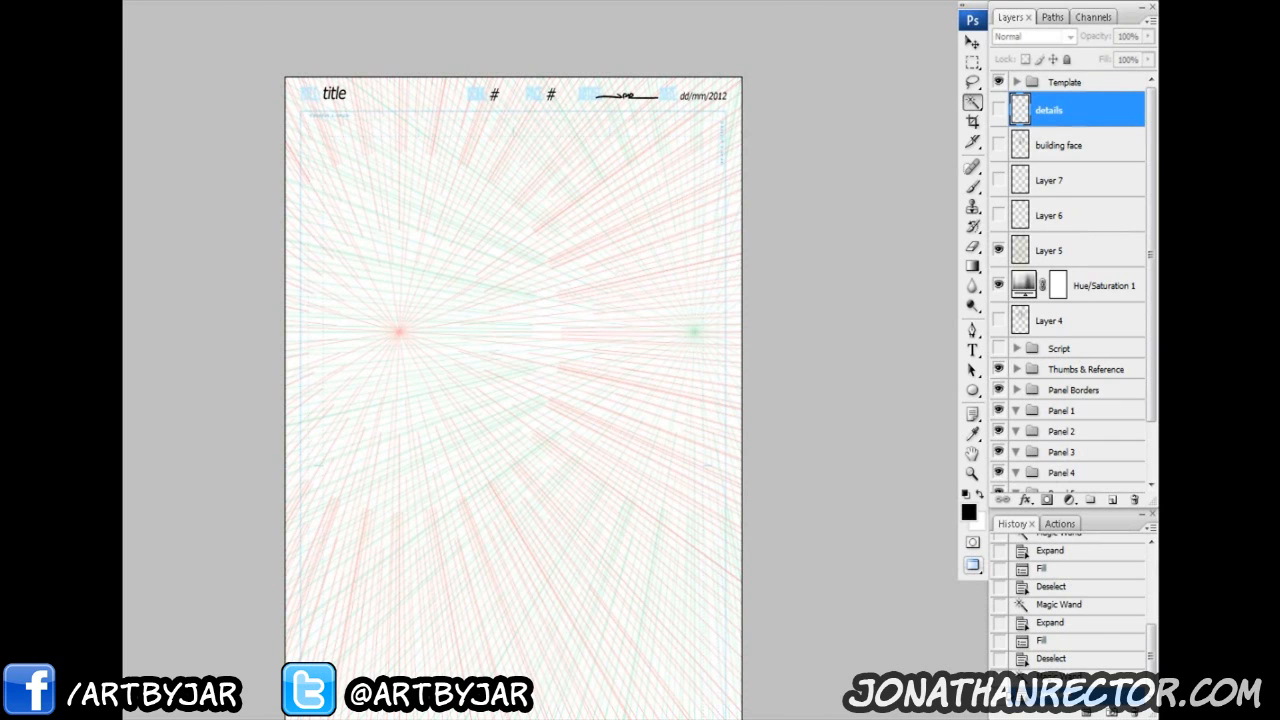
# Step: Switch to Windows Photo Viewer and examine the buildings behind the figures in the herocode_1_ALT_COVERINKS cover
pyautogui.moveTo(1157, 185); pyautogui.dragTo(593, 34)
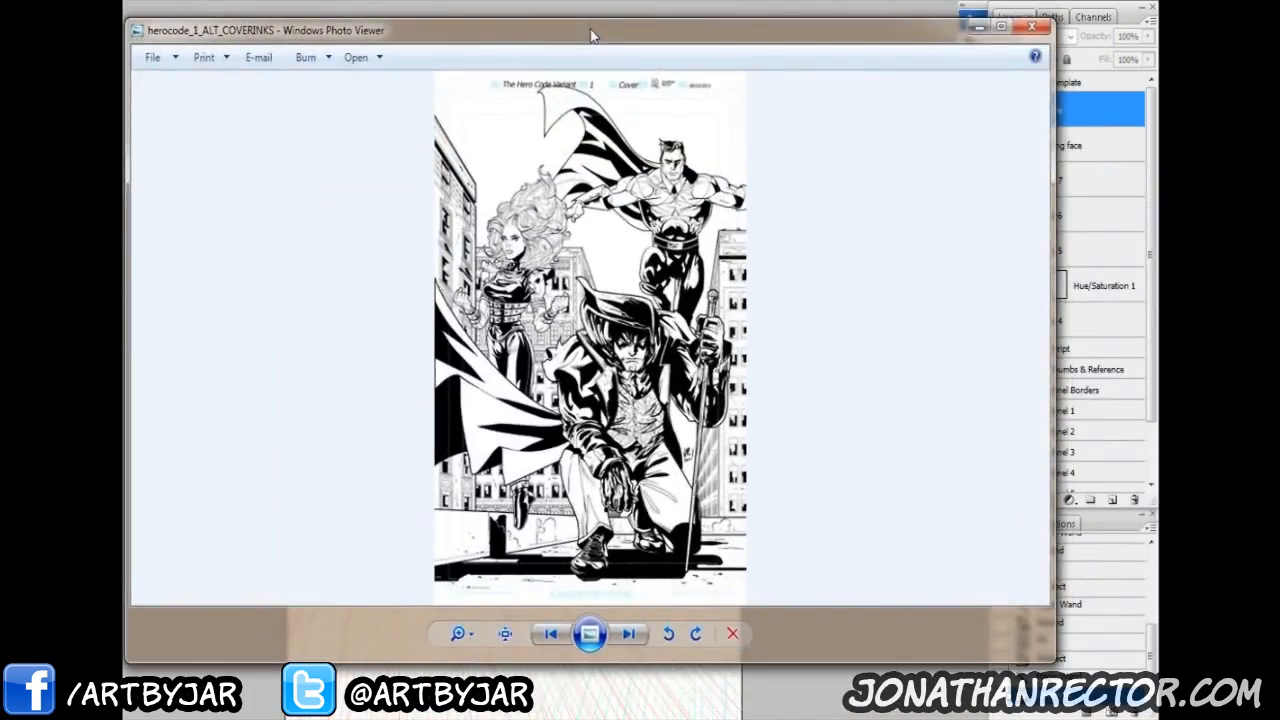
pyautogui.doubleClick(593, 34)
pyautogui.scroll(2, 700, 355)
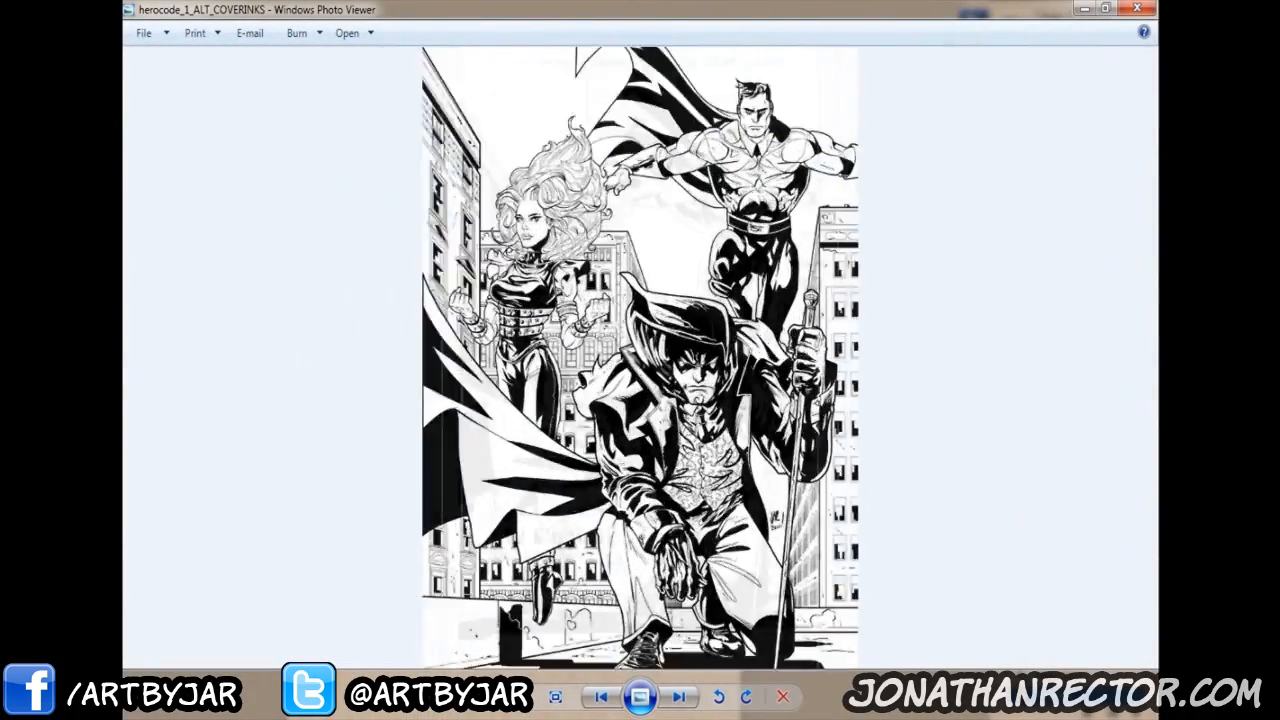
pyautogui.scroll(2, 640, 360)
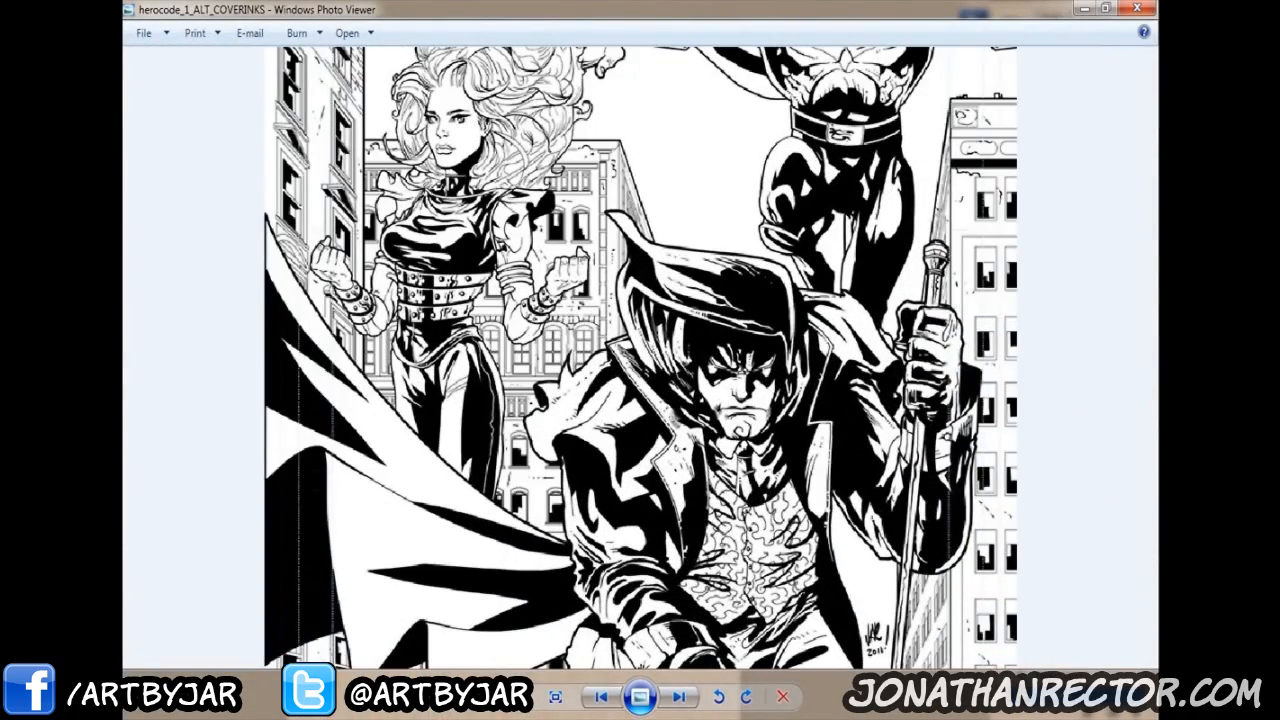
pyautogui.moveTo(592, 268); pyautogui.dragTo(548, 429)
pyautogui.moveTo(345, 349); pyautogui.dragTo(309, 277)
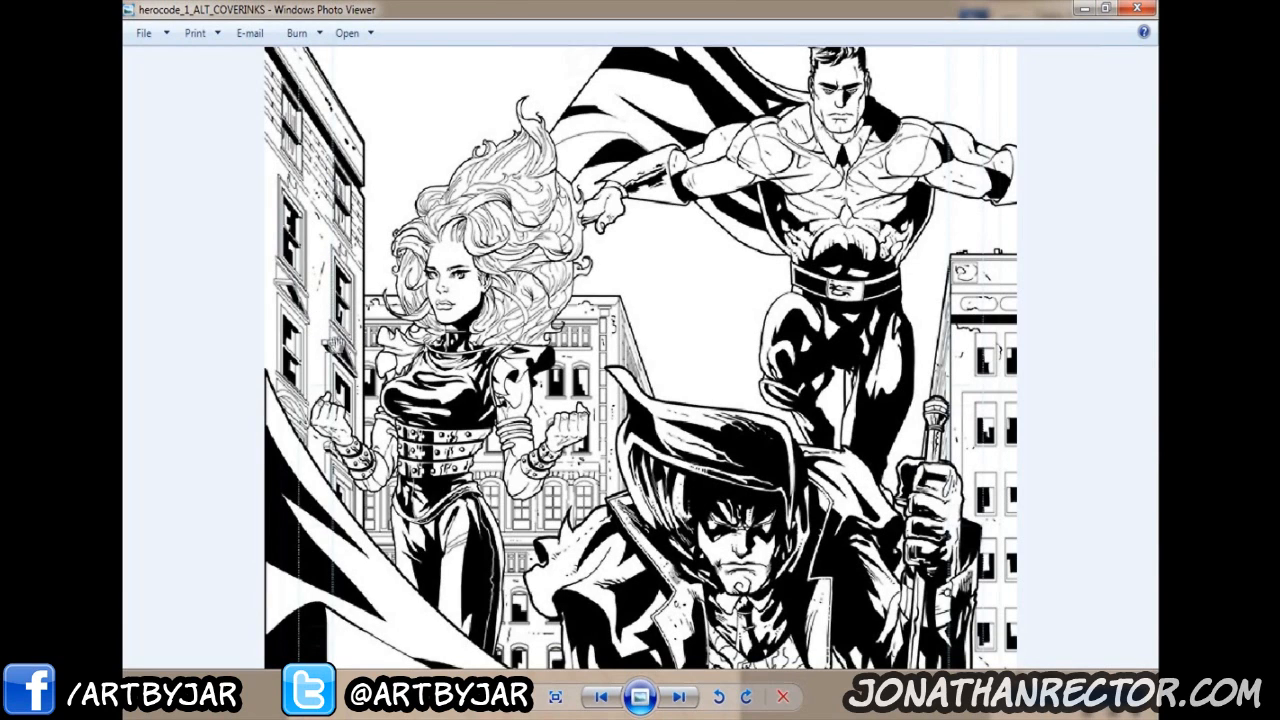
pyautogui.moveTo(706, 559); pyautogui.dragTo(720, 220)
pyautogui.moveTo(784, 290); pyautogui.dragTo(784, 670)
pyautogui.moveTo(768, 527); pyautogui.dragTo(807, 710)
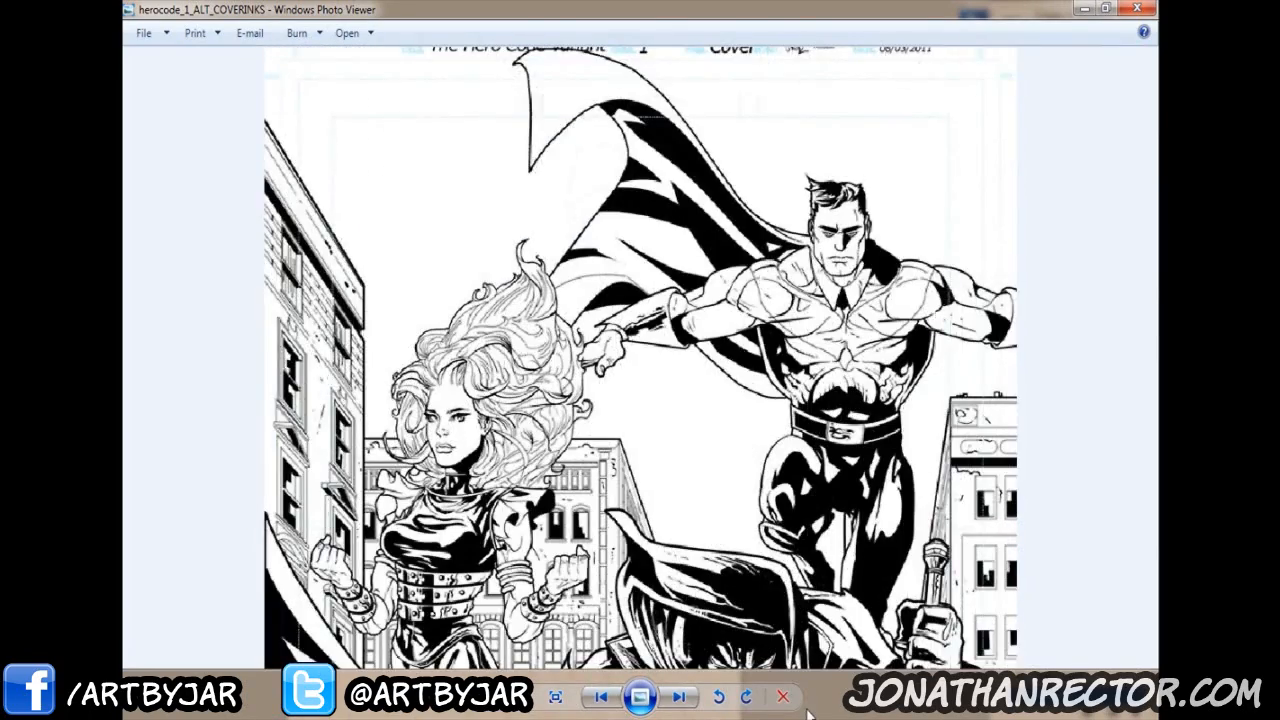
pyautogui.scroll(-5, 768, 650)
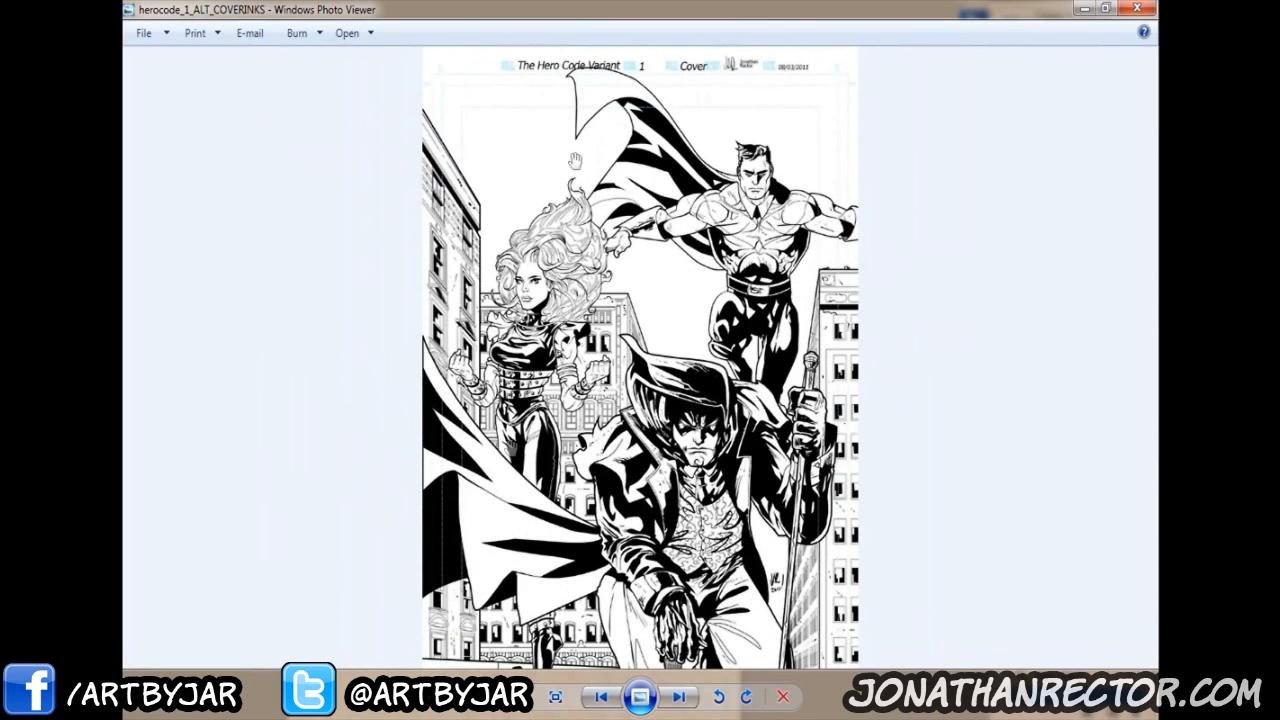
pyautogui.scroll(-1, 566, 272)
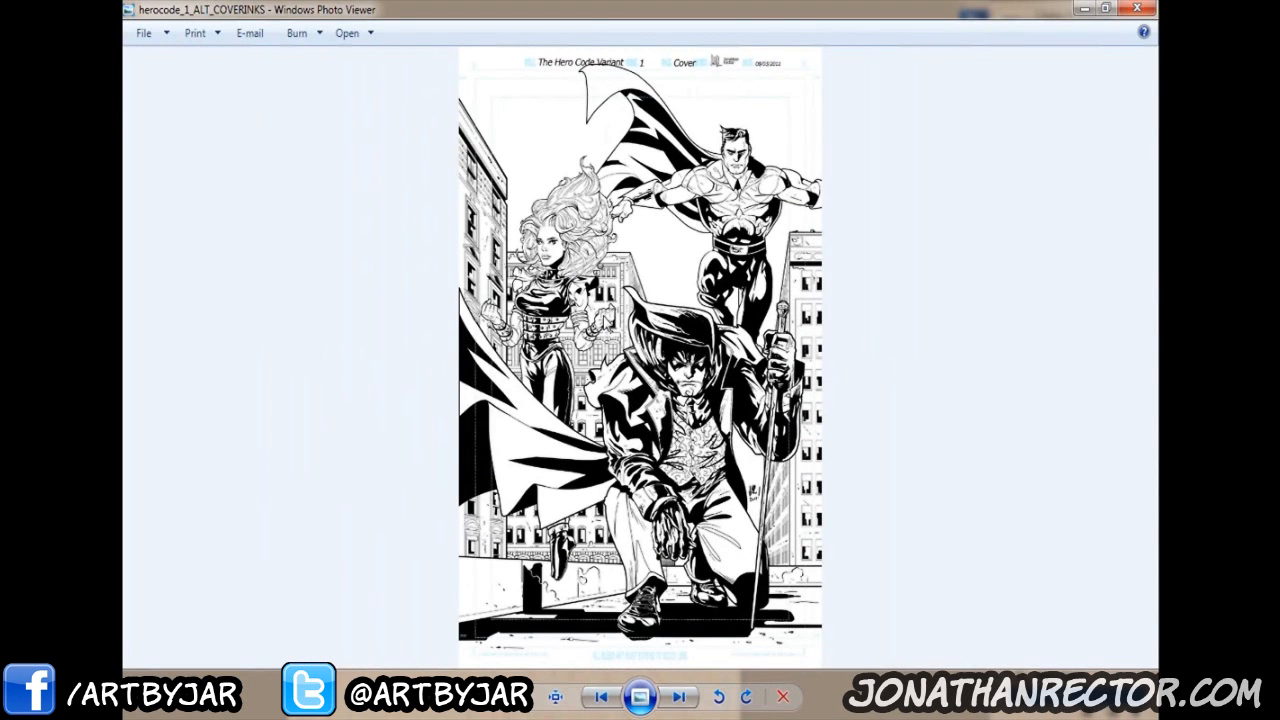